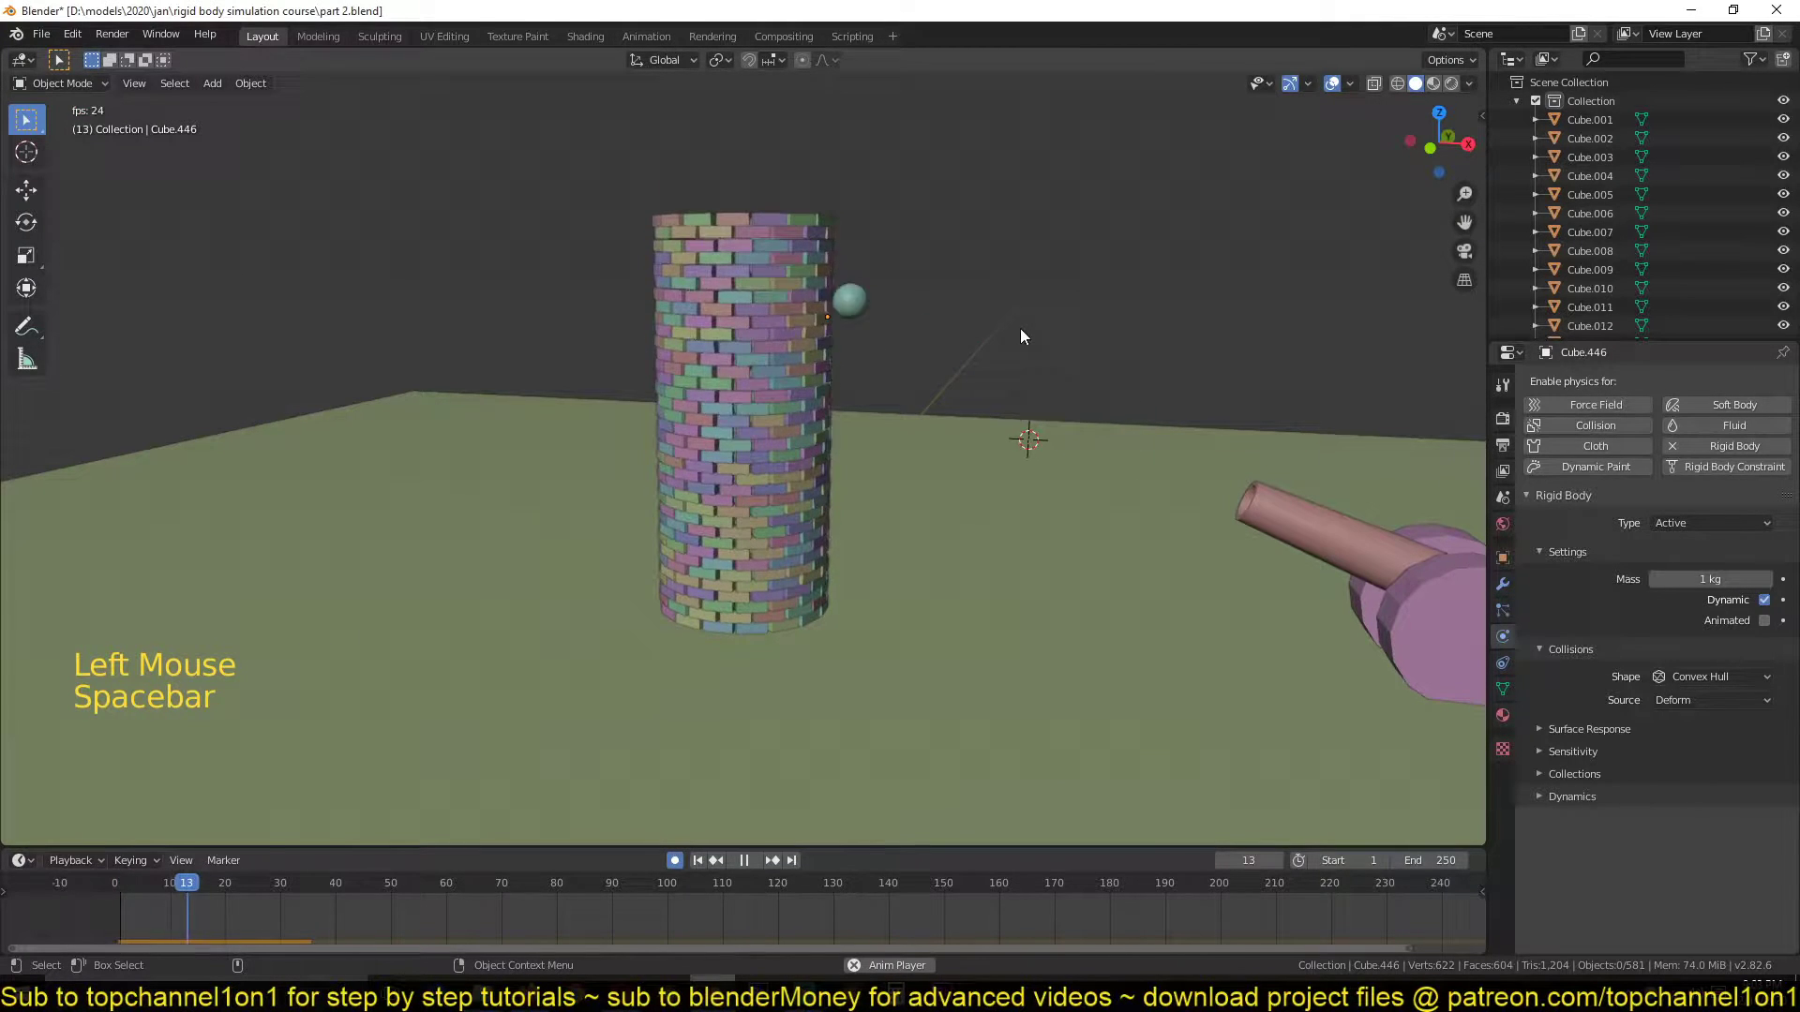
# Orbit to face the tower, reset the simulation and briefly test playback
pyautogui.moveTo(930, 374); pyautogui.dragTo(585, 336, button='middle')
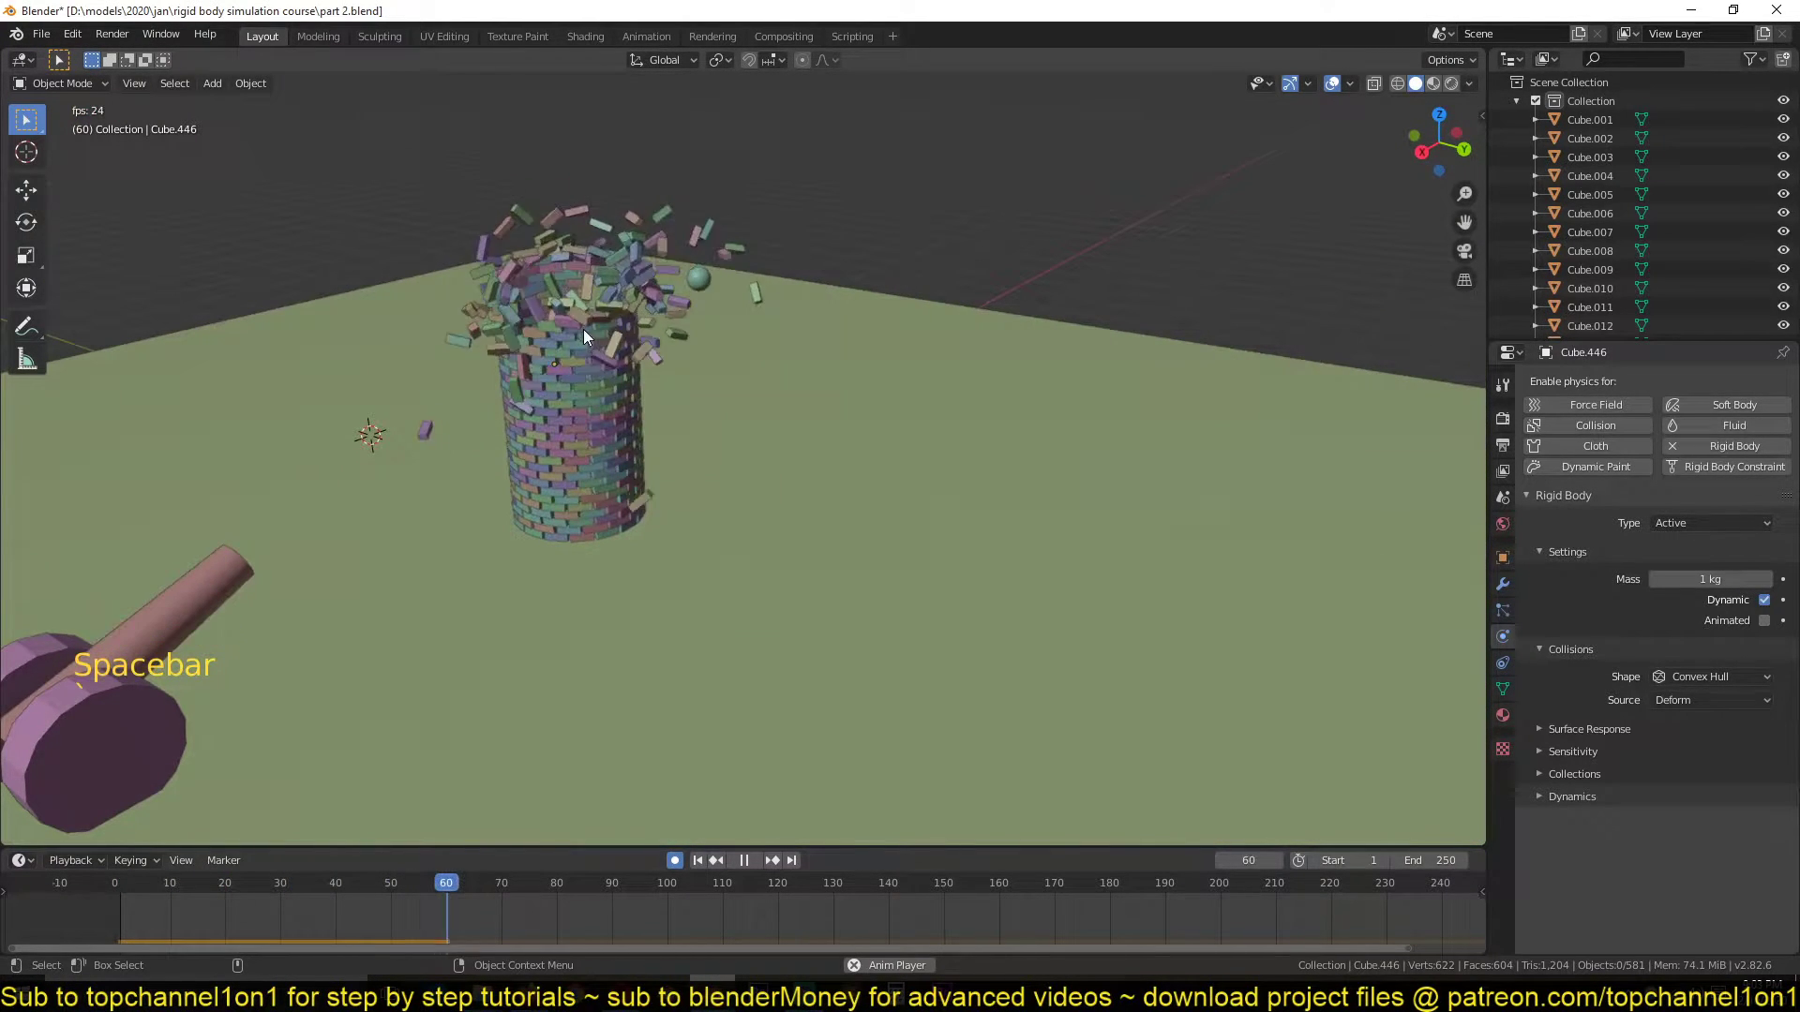
pyautogui.press('`')
pyautogui.press('`')
pyautogui.press('Escape')
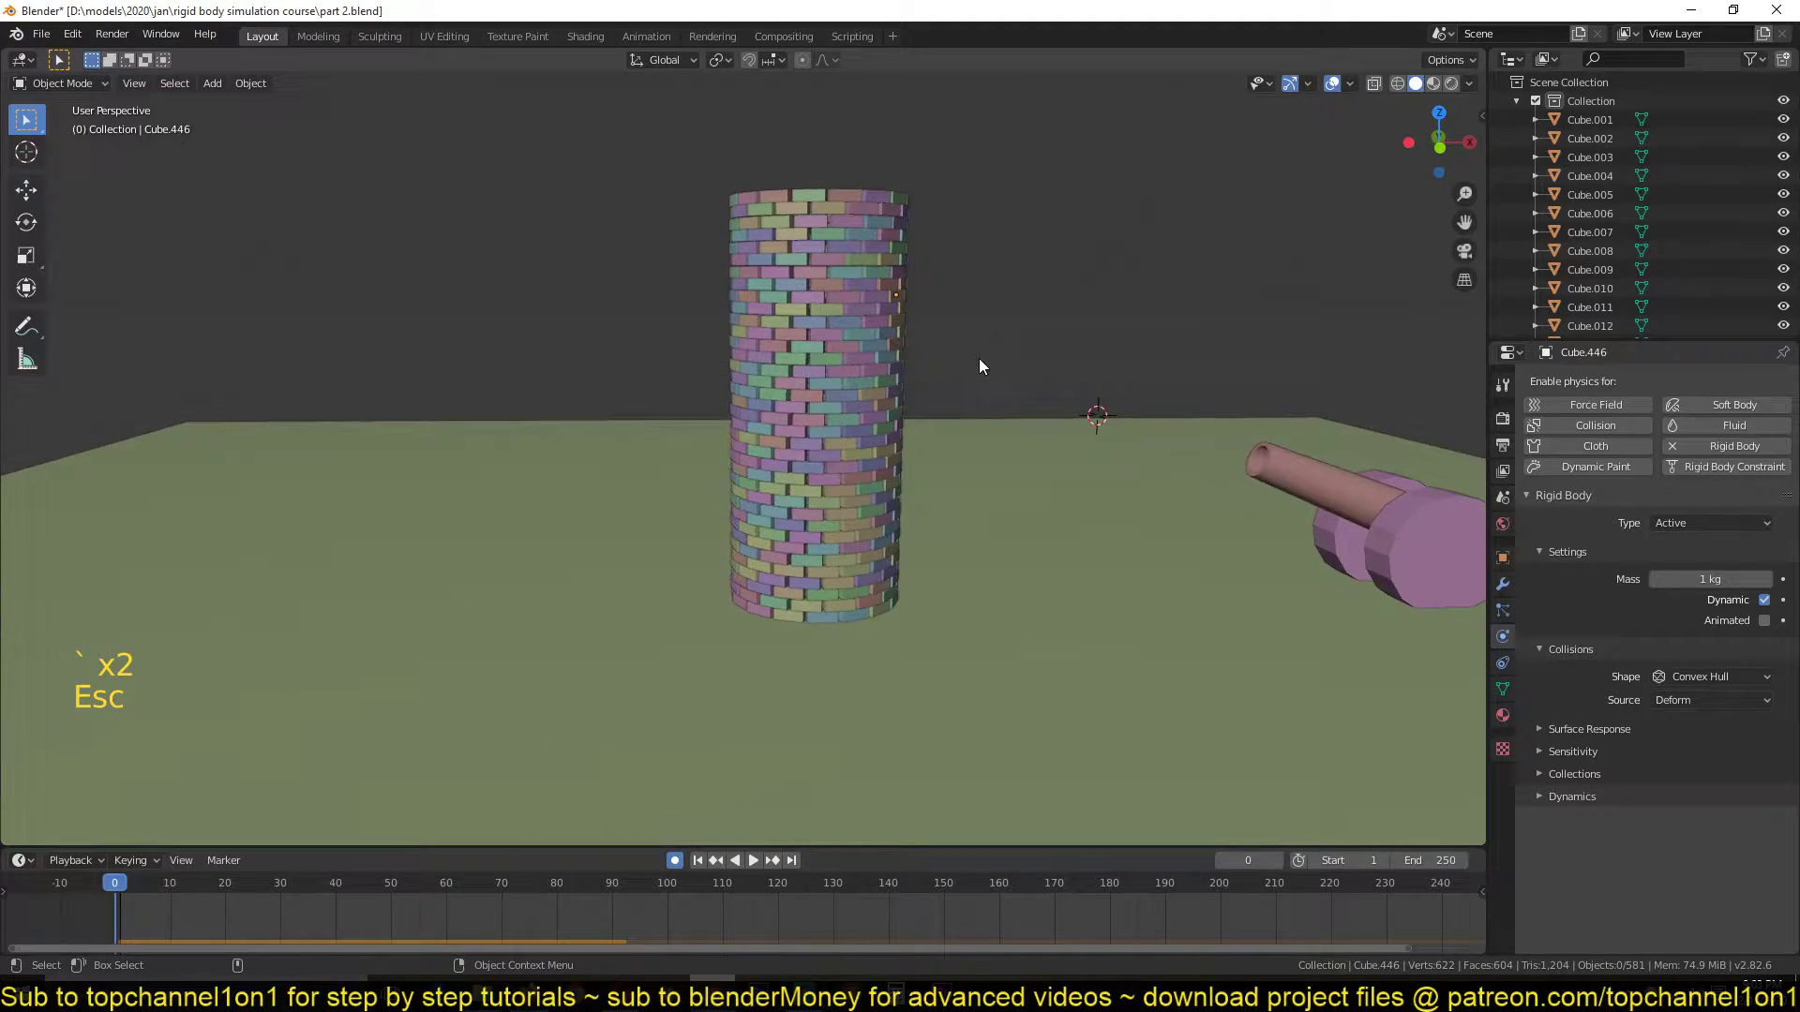
pyautogui.scroll(2, 966, 373)
pyautogui.scroll(-1, 930, 377)
pyautogui.press('space')
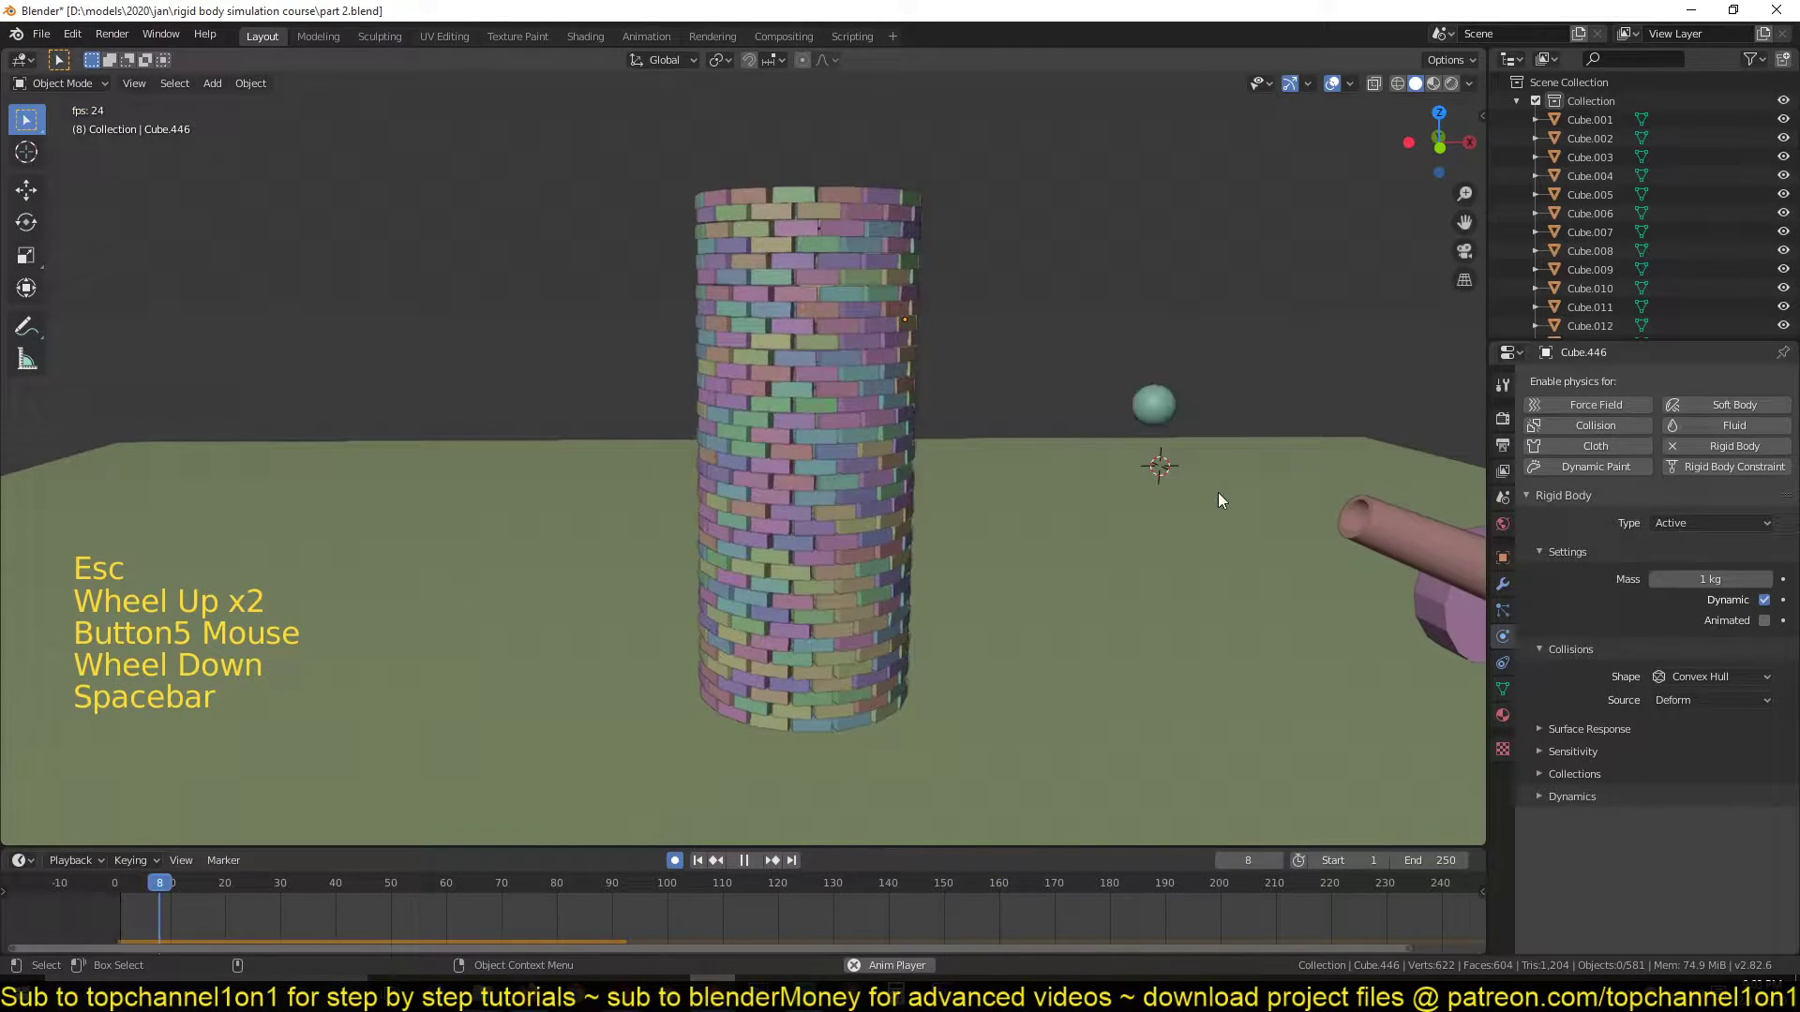
pyautogui.press('space')
# Replay the simulation from frame 4, then from frame 0, until the cannonball hits
pyautogui.keyDown('shift'); pyautogui.rightClick(137, 907); pyautogui.keyUp('shift')
pyautogui.press('space')
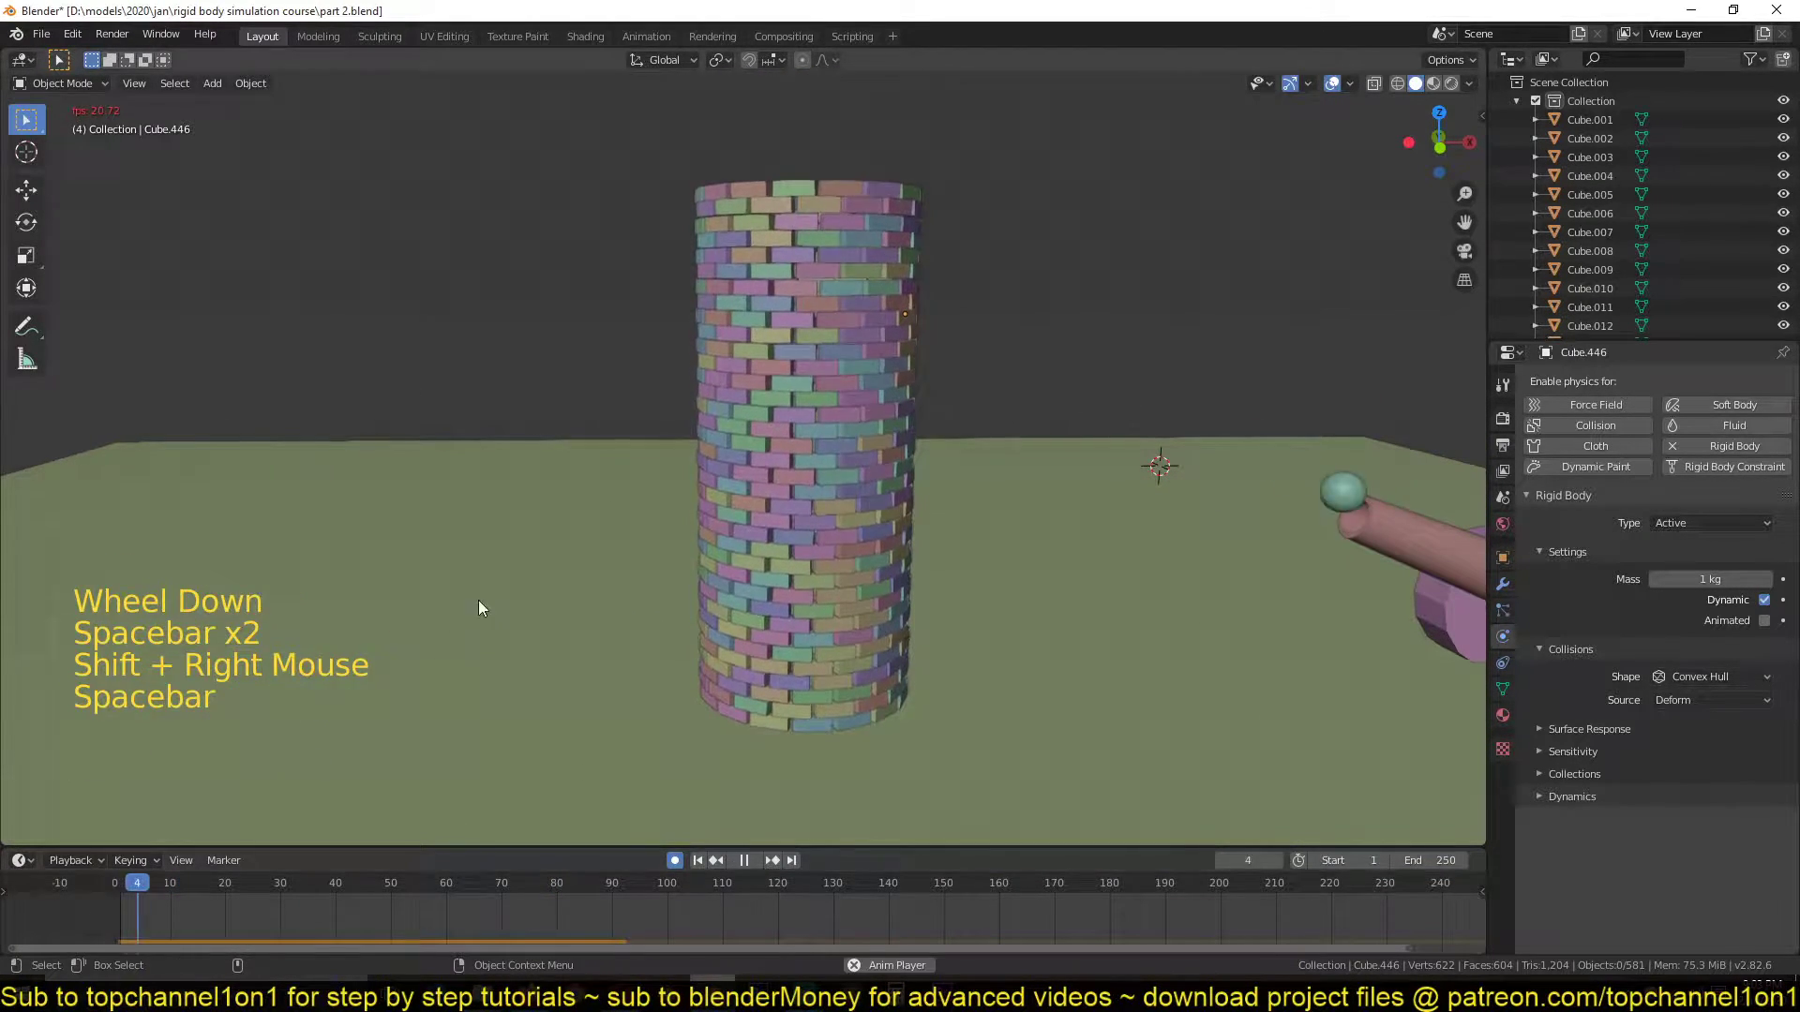
pyautogui.press('space')
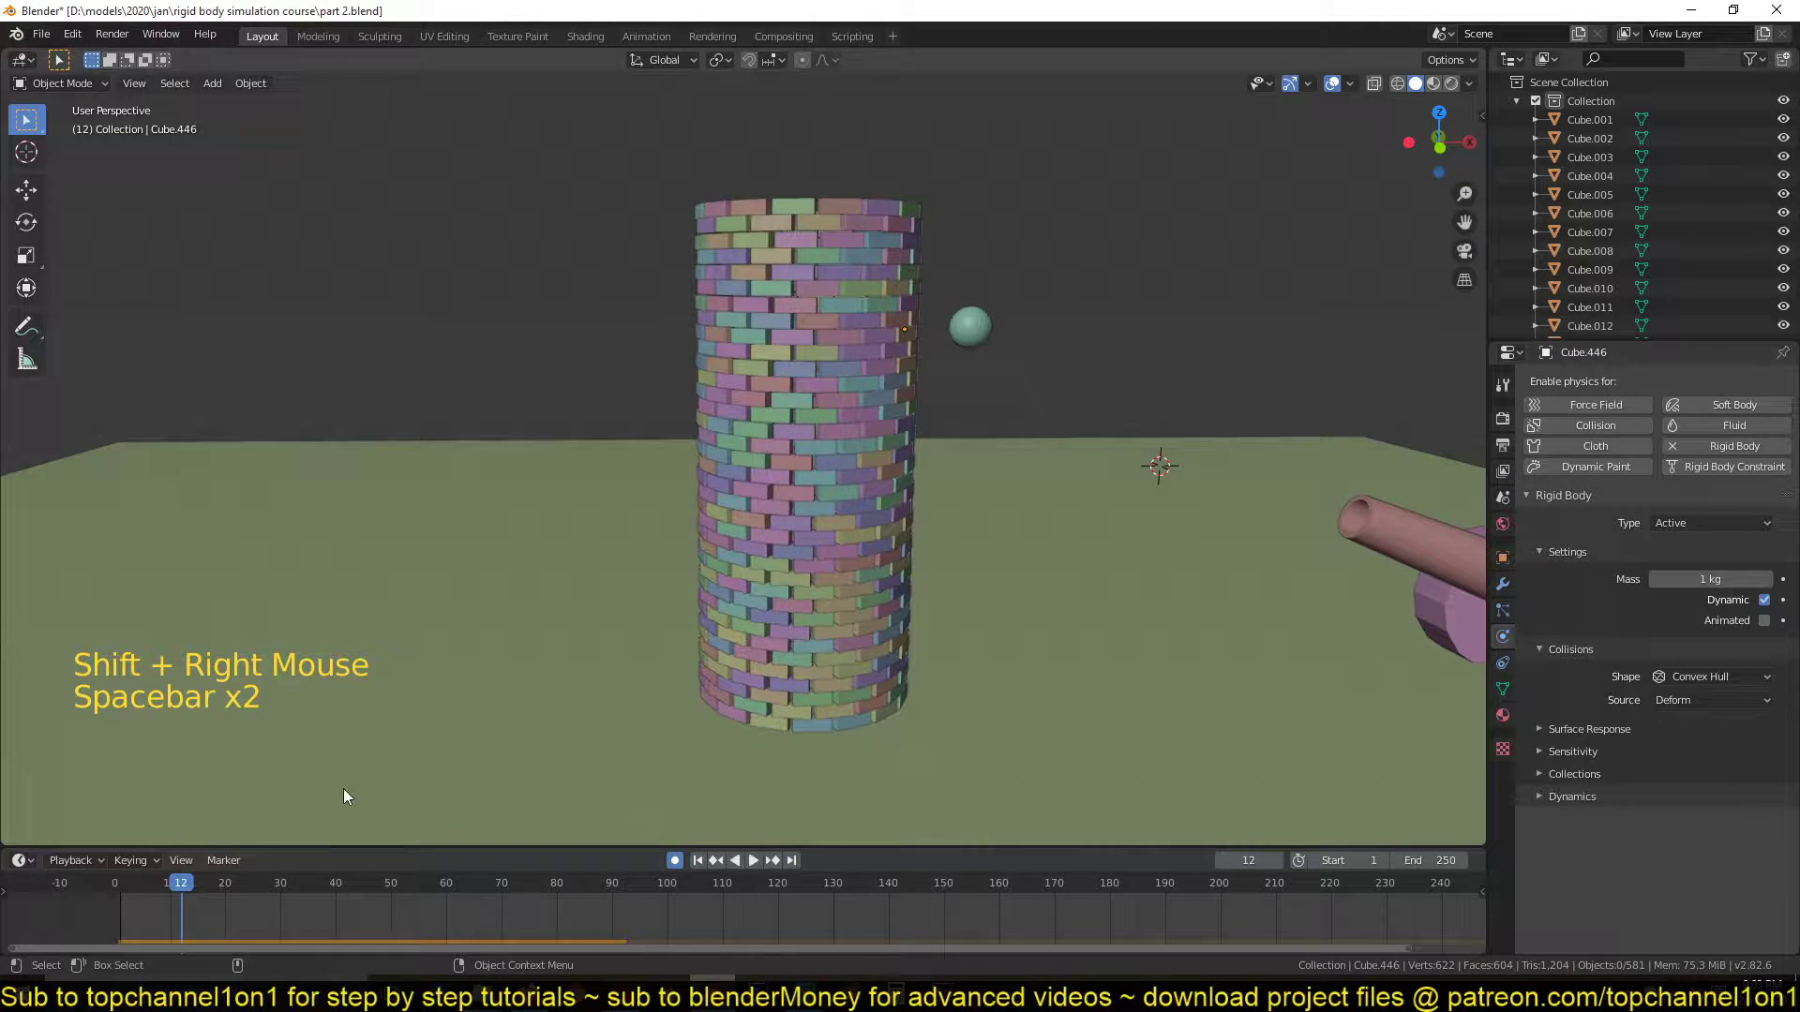
pyautogui.keyDown('shift'); pyautogui.moveTo(179, 915); pyautogui.dragTo(89, 933, button='right'); pyautogui.keyUp('shift')
pyautogui.press('space')
pyautogui.press('Escape')
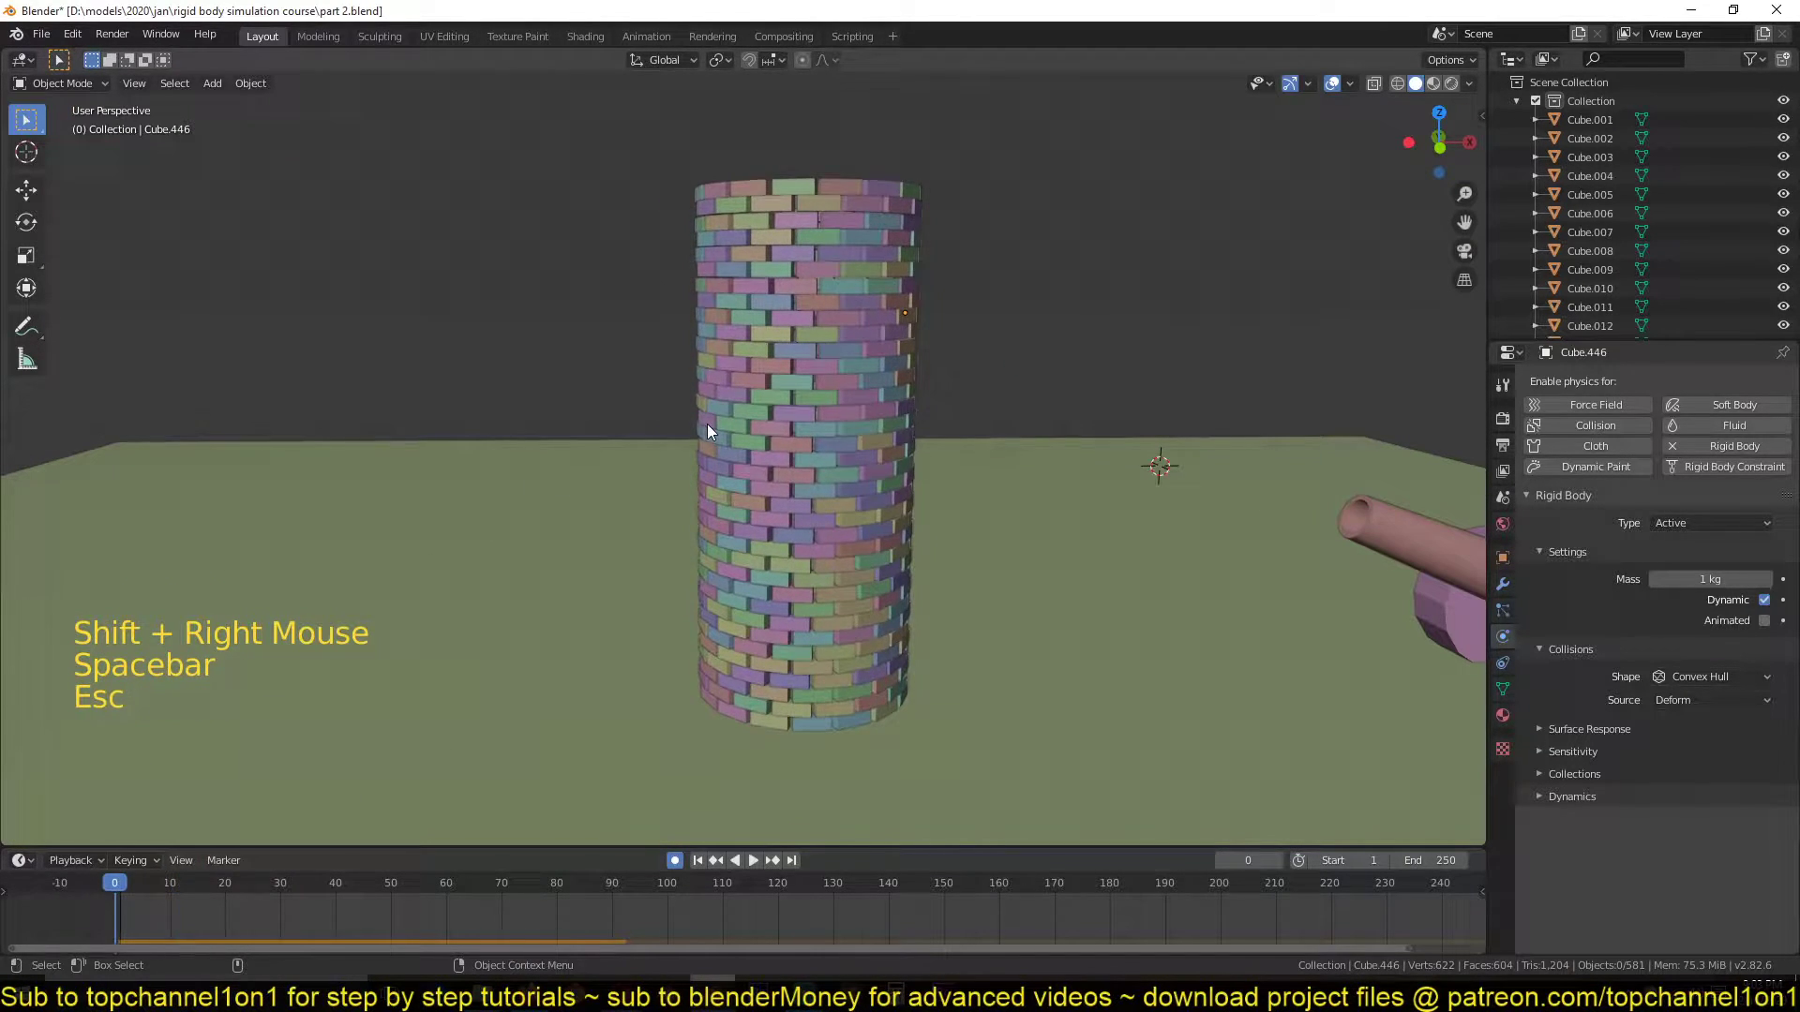
pyautogui.press('space')
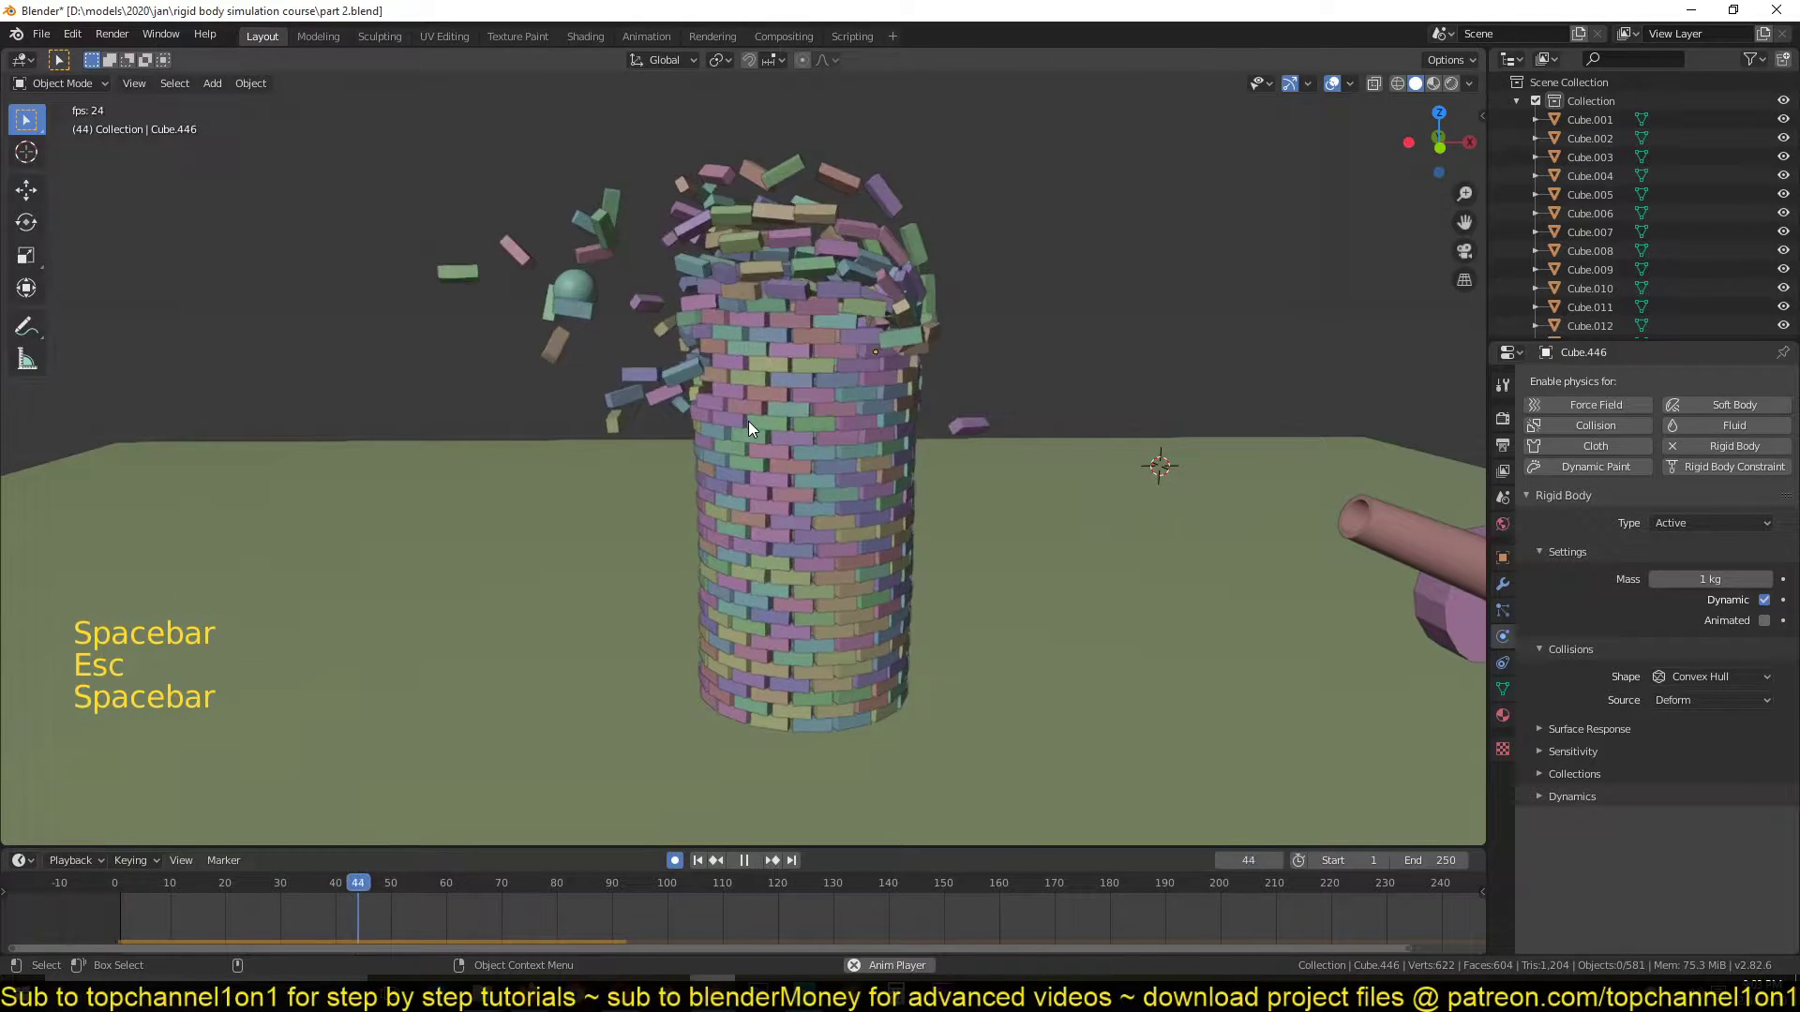
# Reset the tower to frame 0 and select the yellow brick Cube.424 up close
pyautogui.press('Escape')
pyautogui.scroll(3, 798, 420)
pyautogui.scroll(-1, 781, 505)
pyautogui.scroll(1, 764, 541)
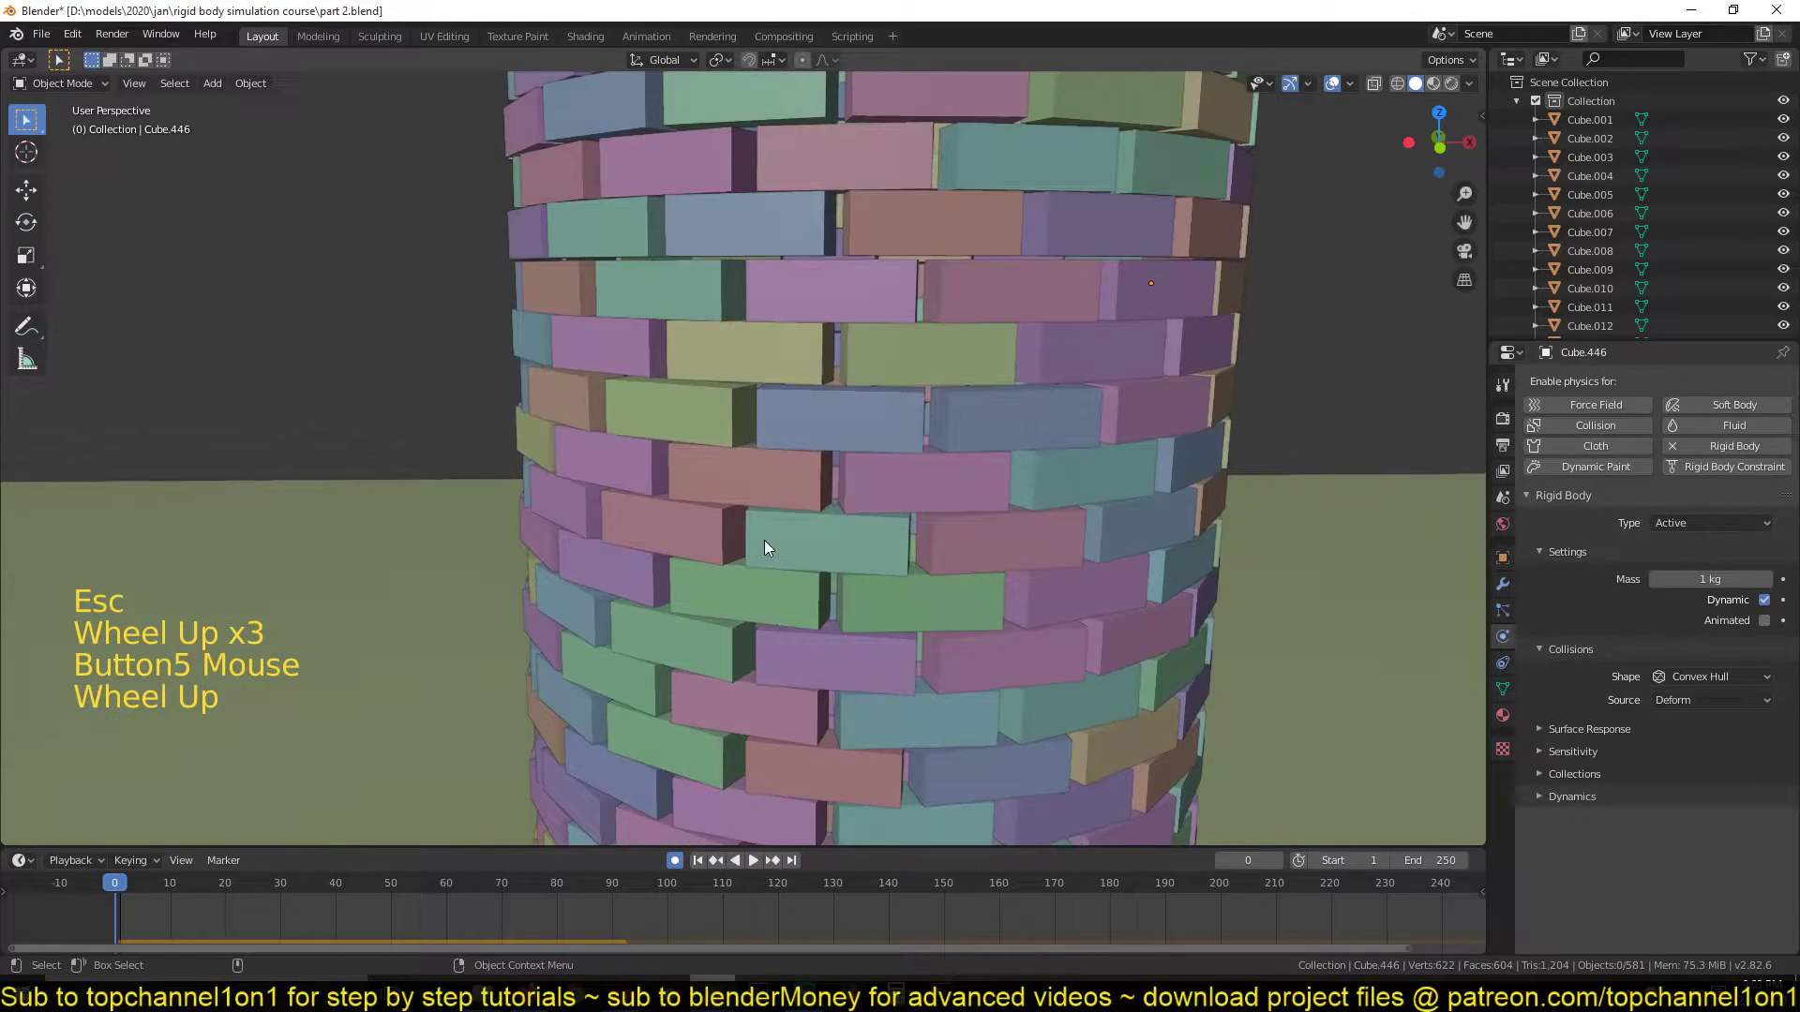
pyautogui.scroll(2, 764, 540)
pyautogui.scroll(-1, 764, 540)
pyautogui.scroll(2, 761, 563)
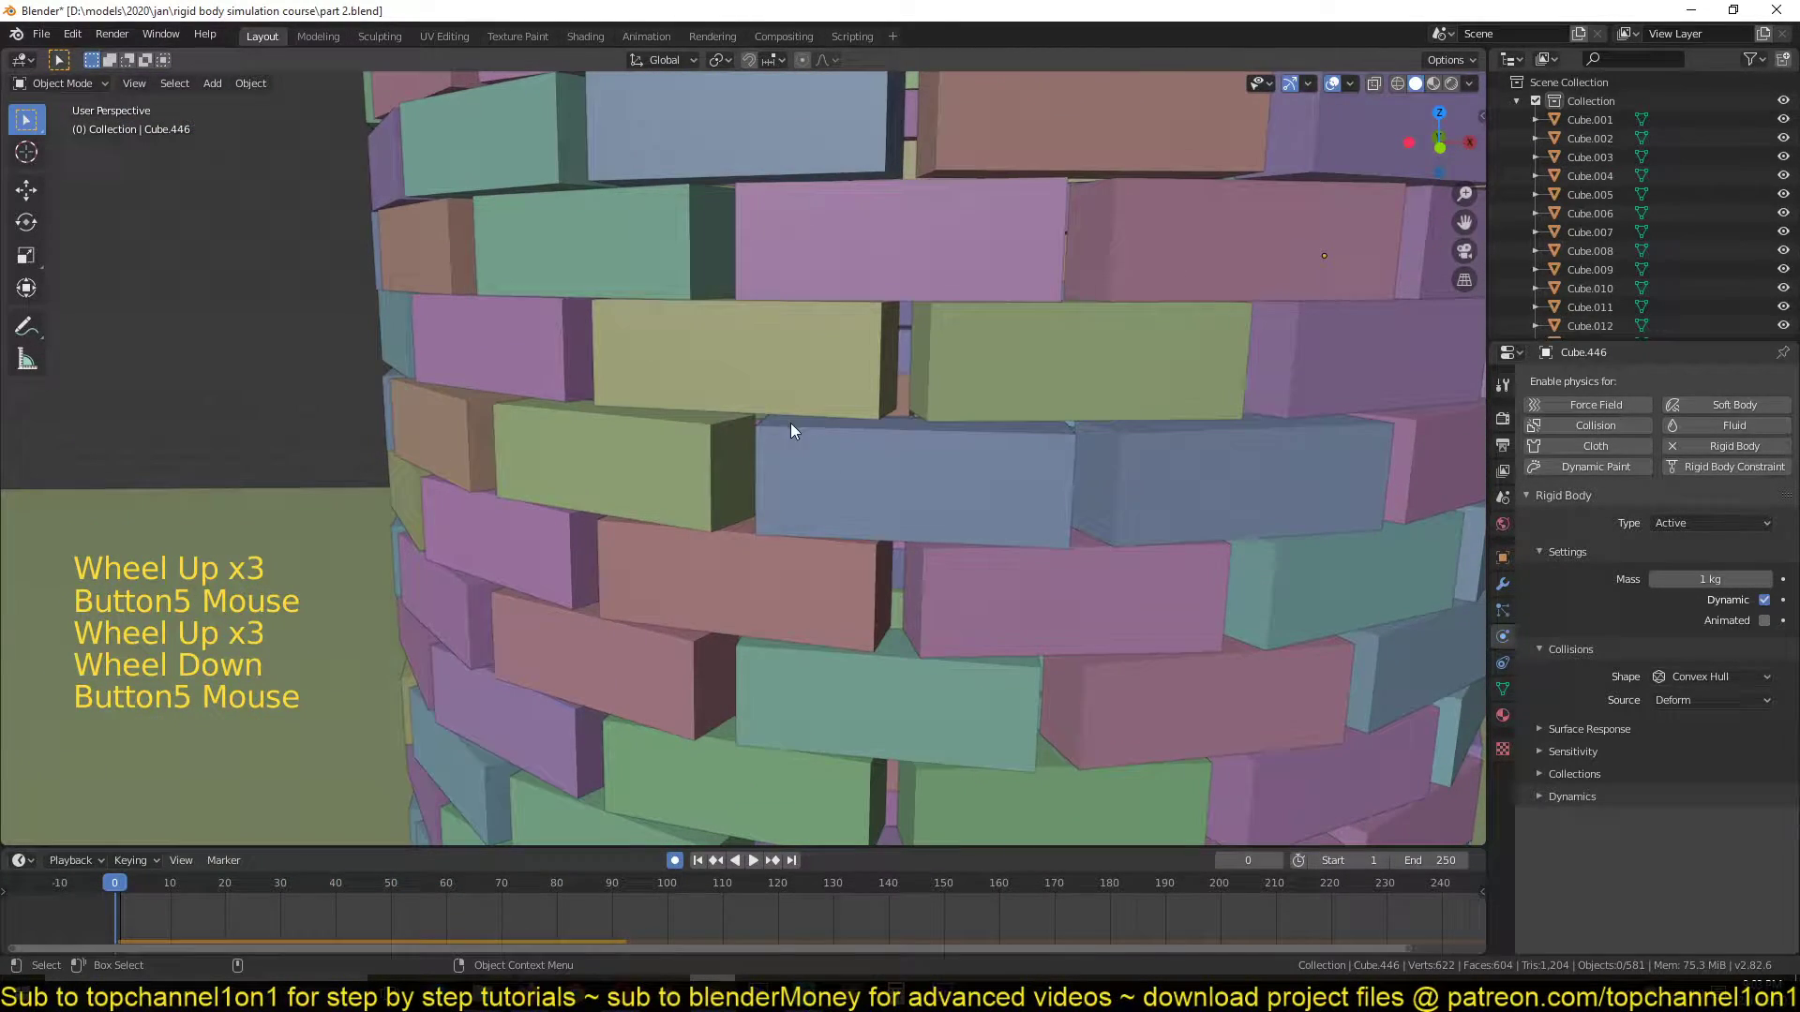
pyautogui.click(833, 348)
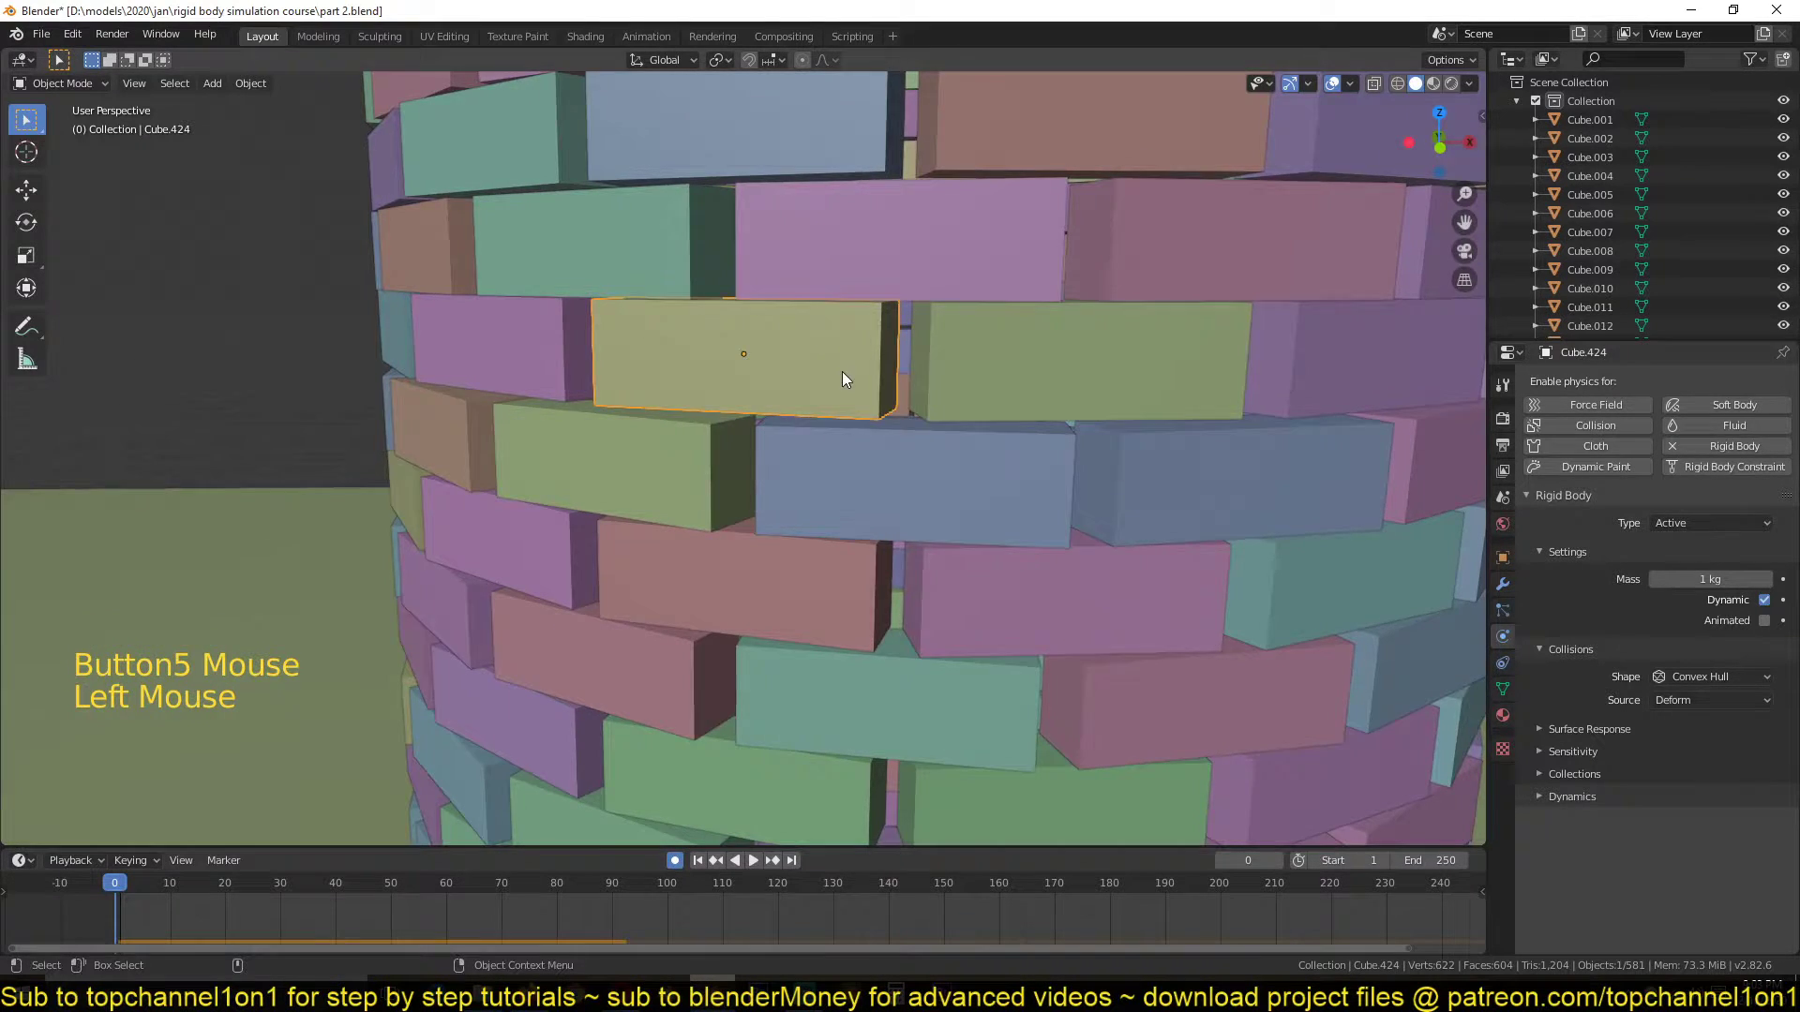
pyautogui.hotkey('shift', '`')
pyautogui.click(815, 465)
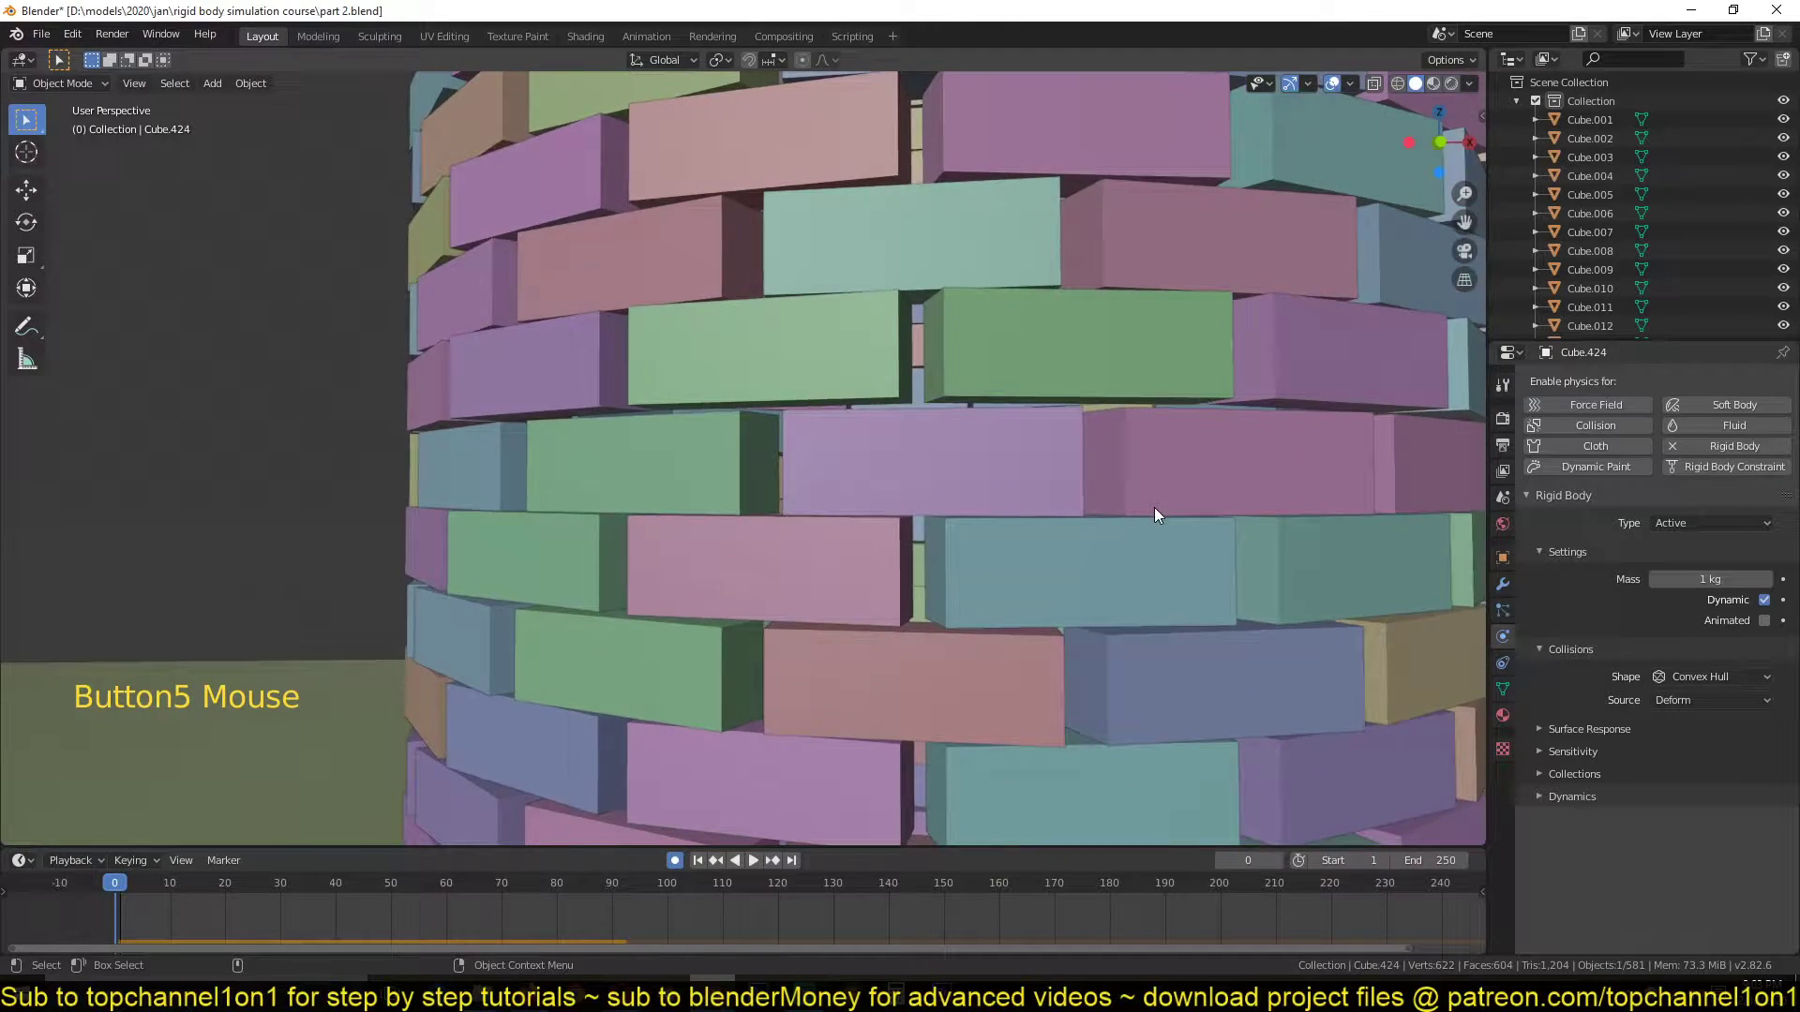
# Inspect the gaps between brick rows in a zoomed front view
pyautogui.scroll(3, 1144, 489)
pyautogui.press('KP_1')
pyautogui.scroll(5, 1026, 290)
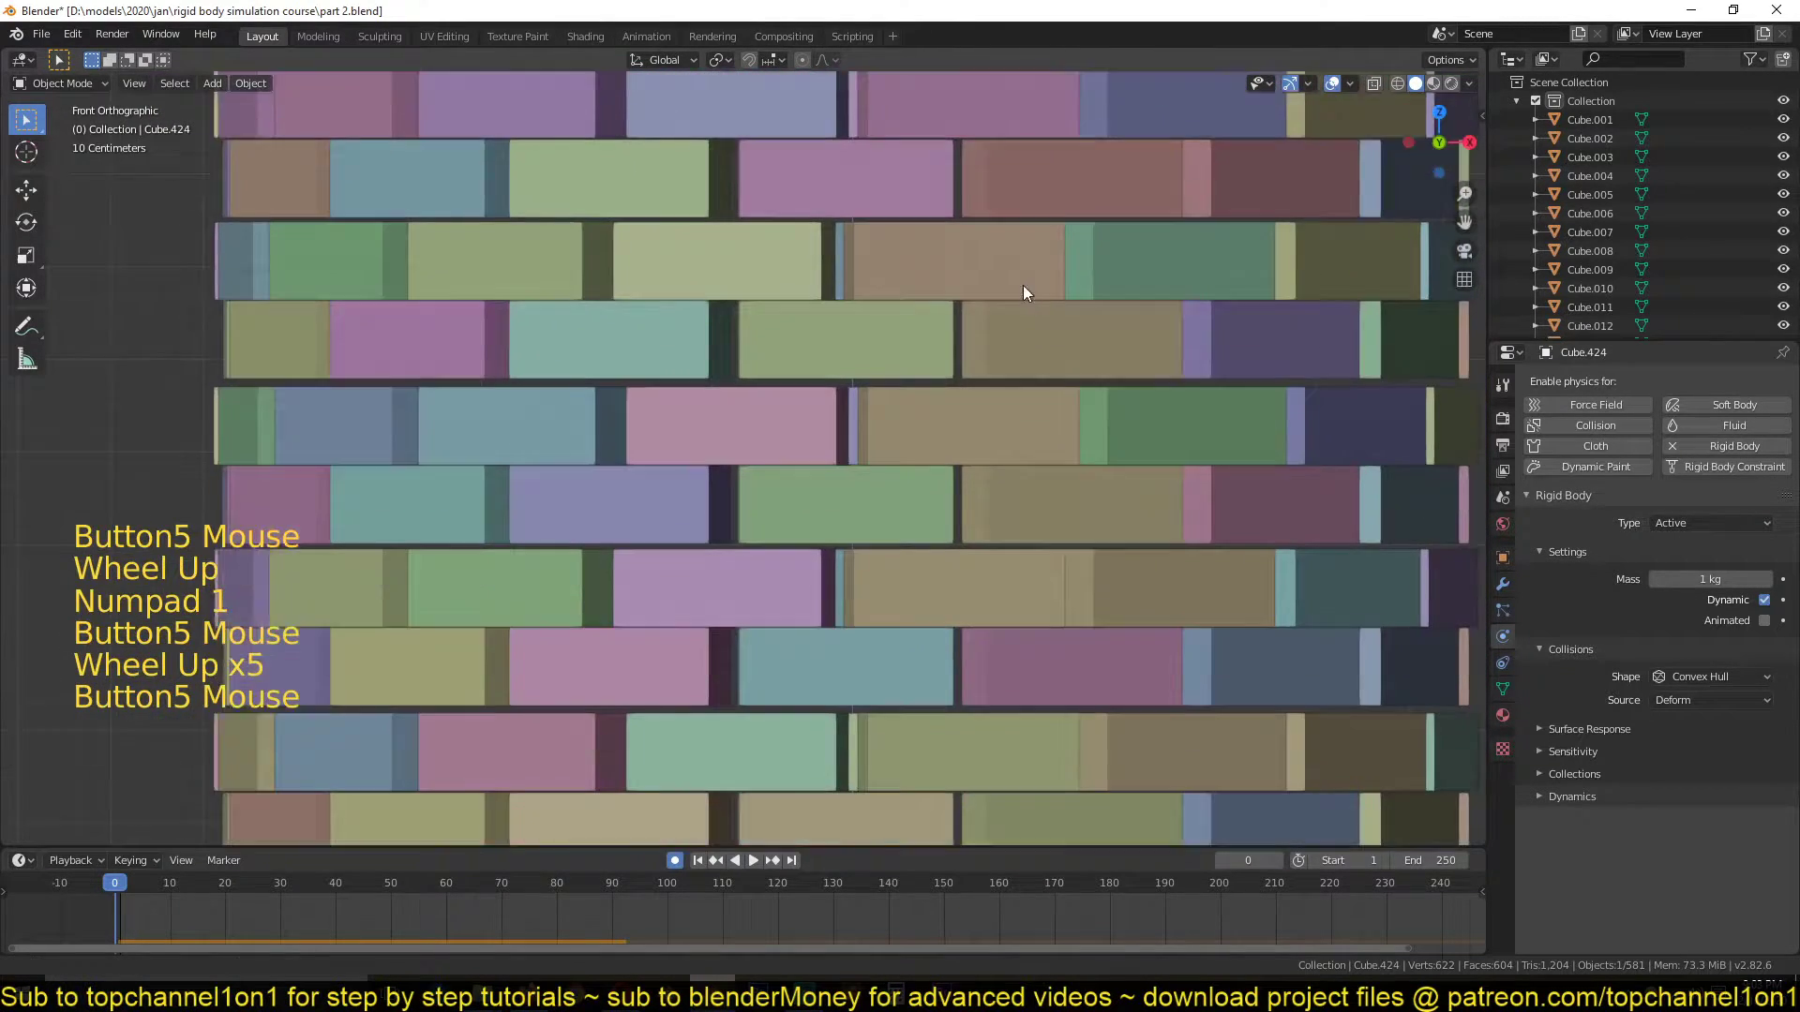
pyautogui.scroll(4, 1025, 313)
pyautogui.scroll(3, 1152, 669)
pyautogui.scroll(2, 1150, 659)
pyautogui.keyDown('shift'); pyautogui.moveTo(1135, 601); pyautogui.dragTo(893, 390, button='middle'); pyautogui.keyUp('shift')
pyautogui.scroll(-7, 954, 561)
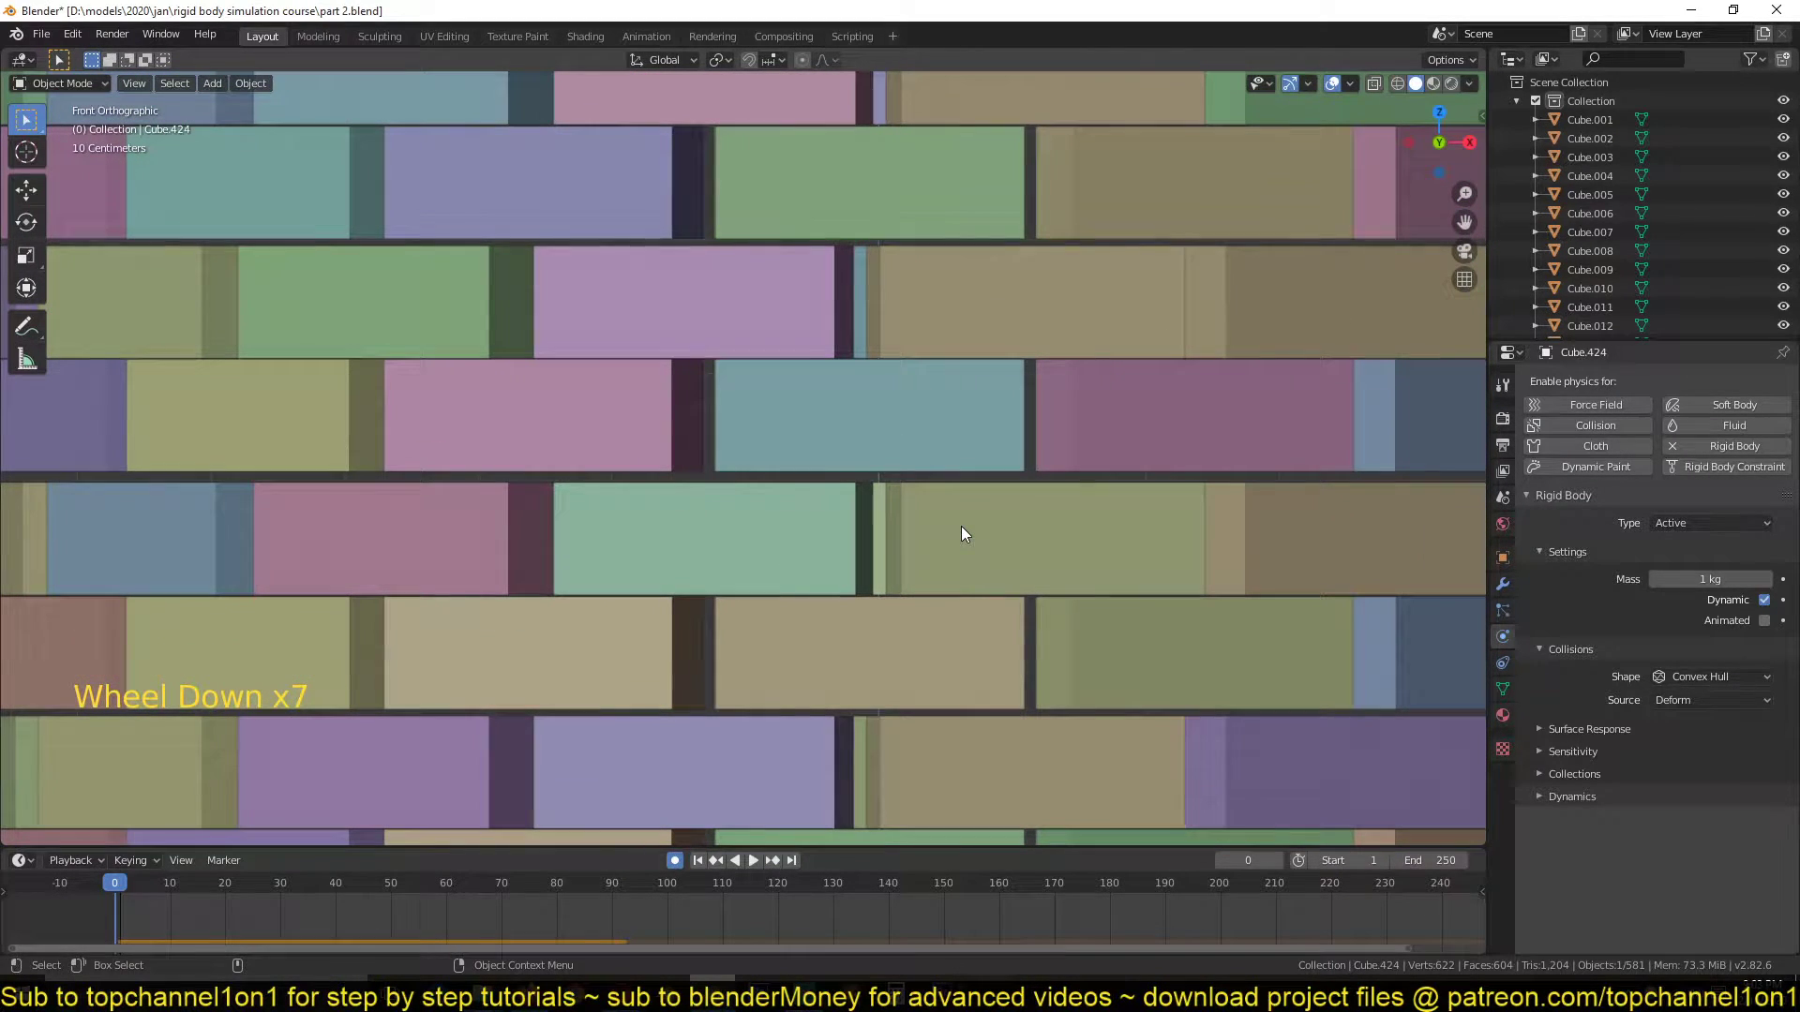
pyautogui.scroll(7, 961, 527)
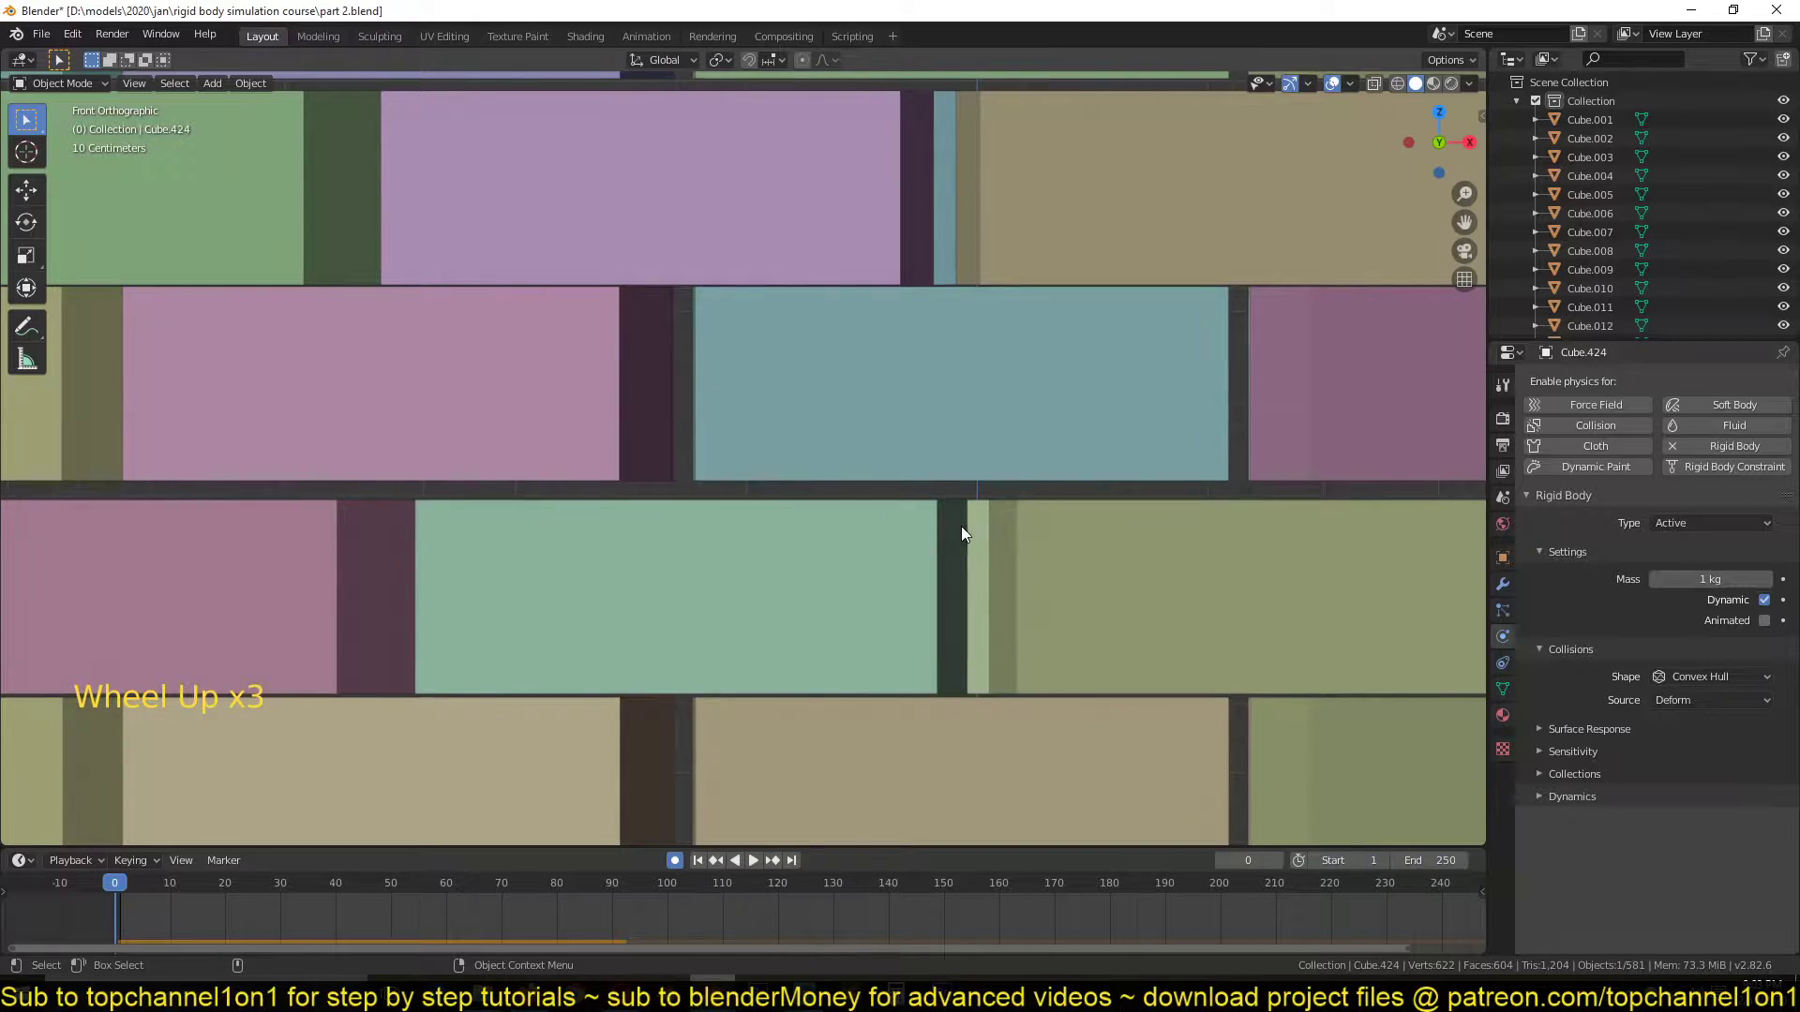
pyautogui.scroll(2, 910, 534)
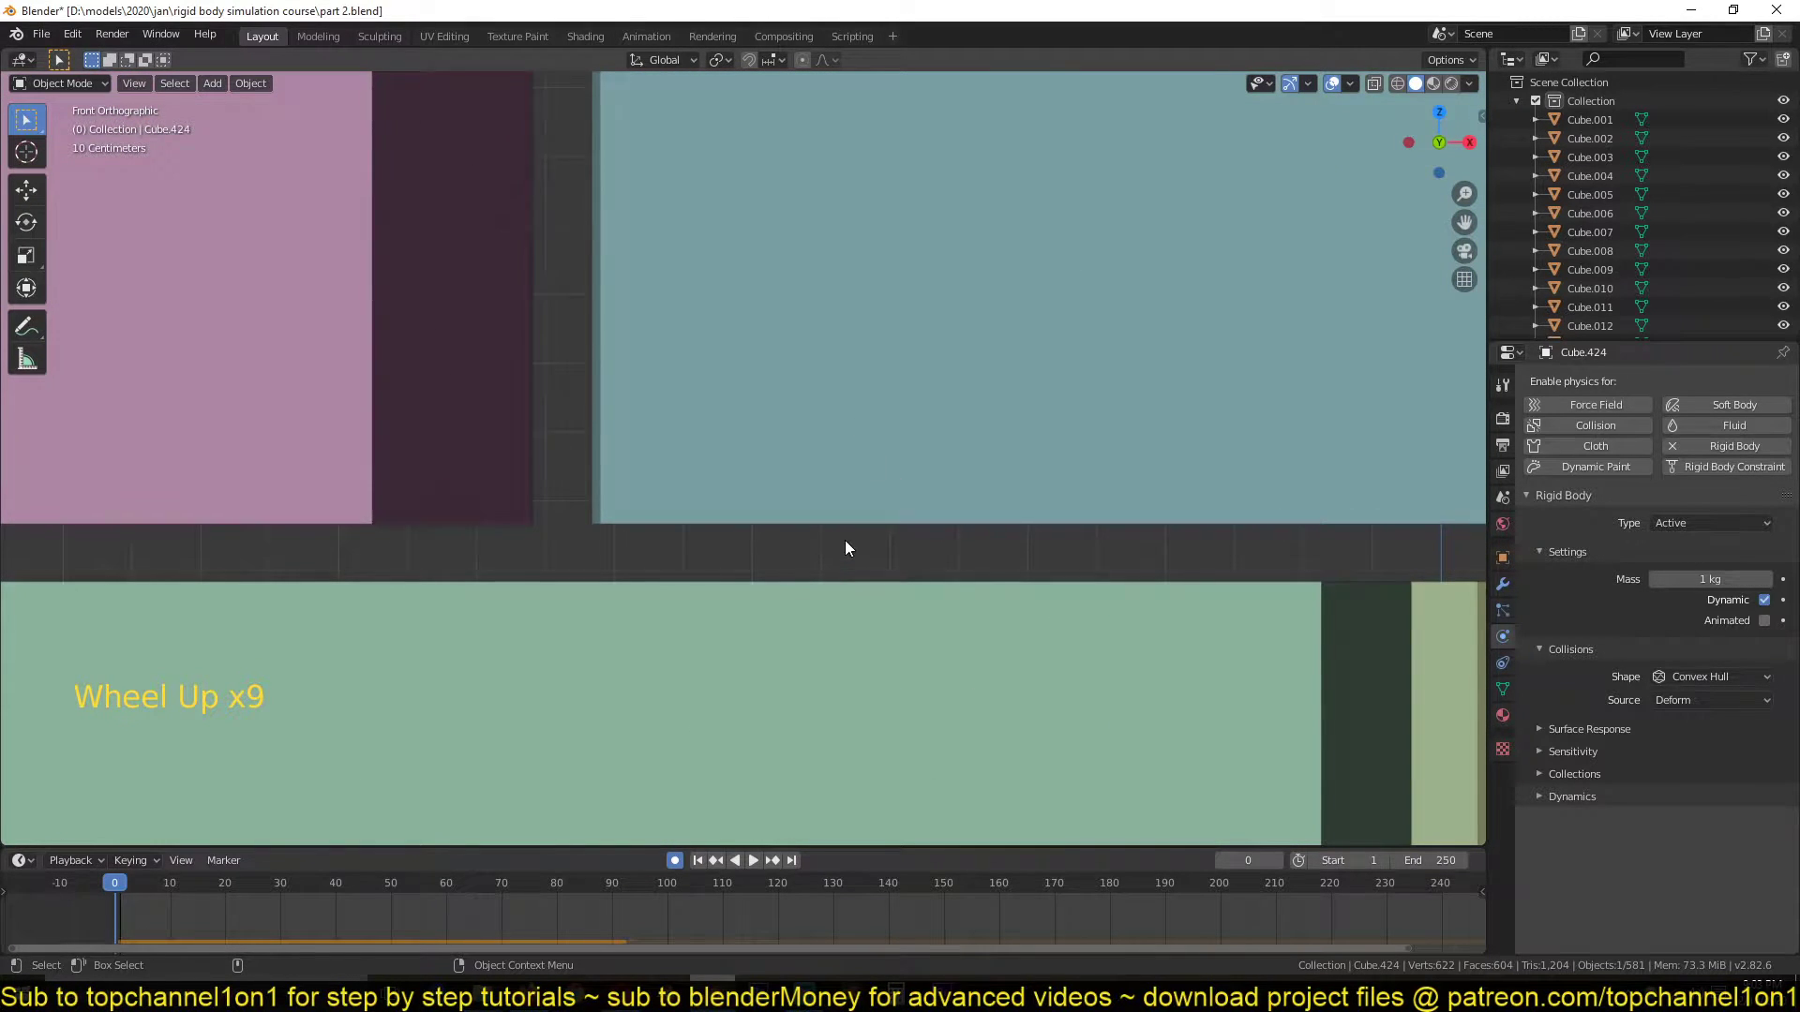
pyautogui.scroll(-10, 847, 535)
pyautogui.scroll(2, 849, 478)
pyautogui.scroll(-14, 851, 474)
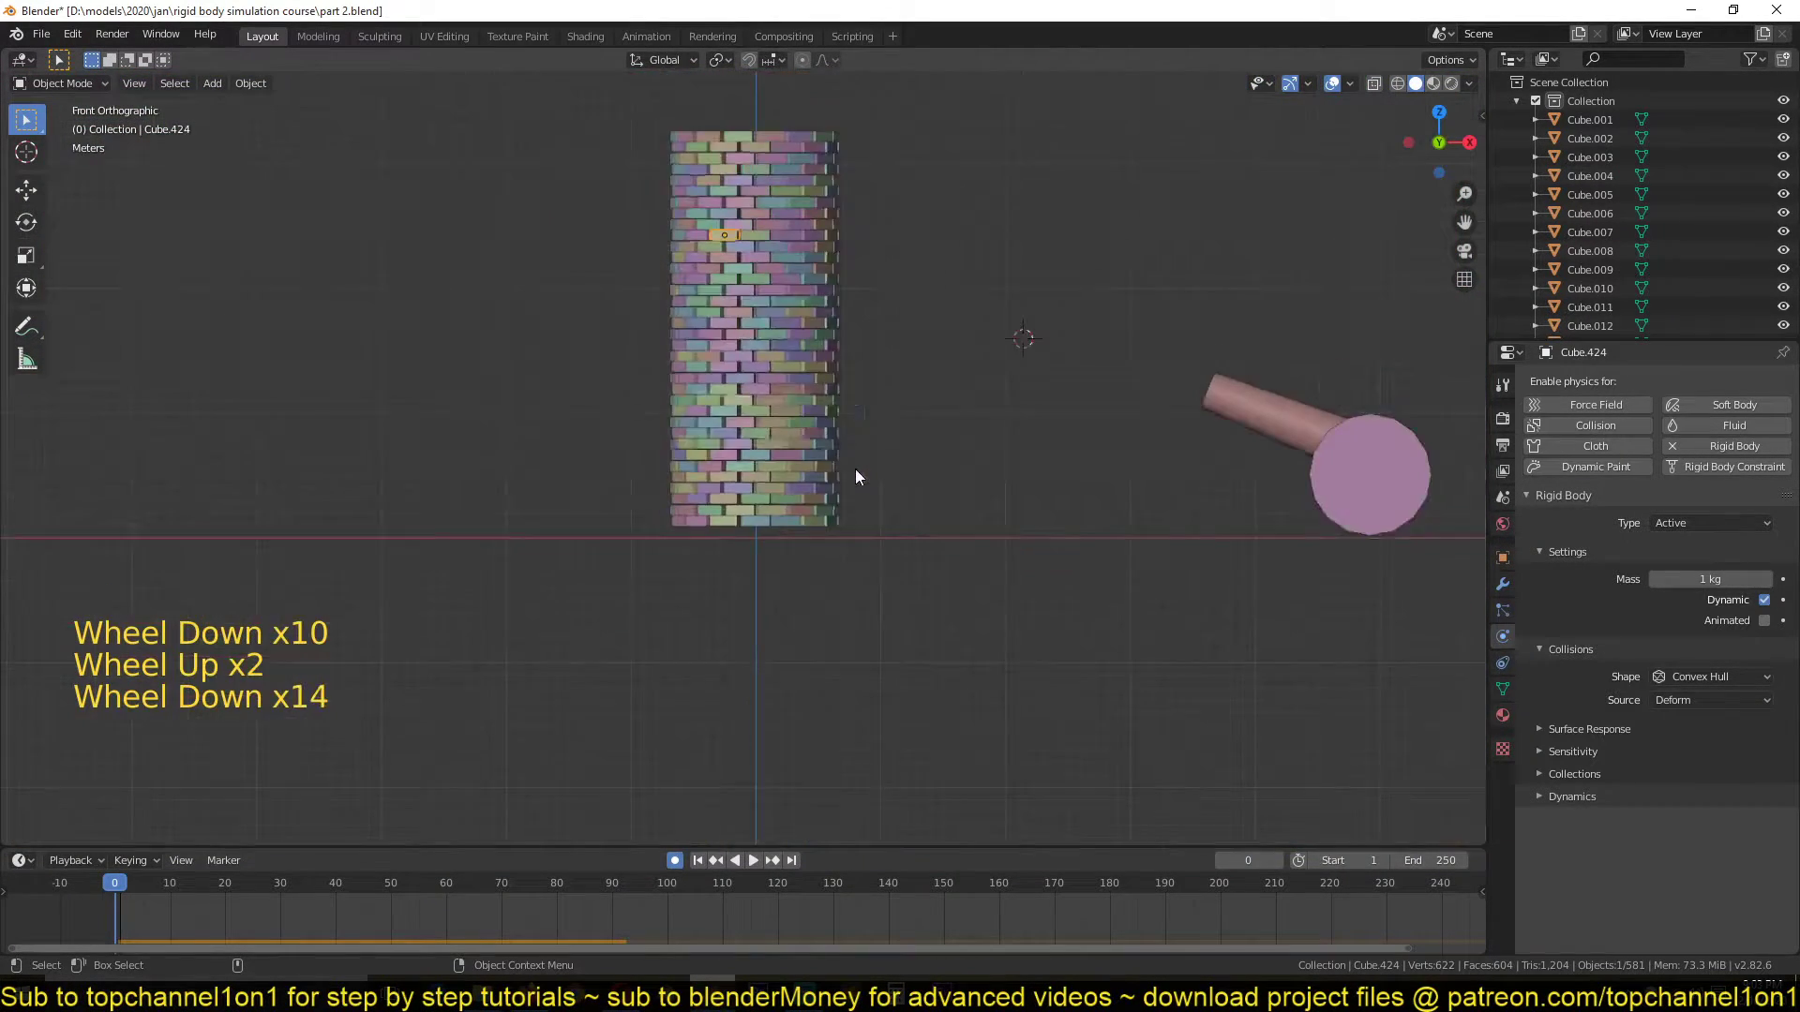
pyautogui.scroll(-2, 826, 530)
# Return to a perspective view of the whole tower with nothing selected
pyautogui.moveTo(855, 469)
pyautogui.mouseDown(button='middle')
pyautogui.moveTo(825, 530)
pyautogui.moveTo(865, 457)
pyautogui.moveTo(877, 490)
pyautogui.mouseUp(button='middle')
pyautogui.hotkey('alt', 'a')
pyautogui.scroll(1, 870, 449)
pyautogui.scroll(2, 843, 417)
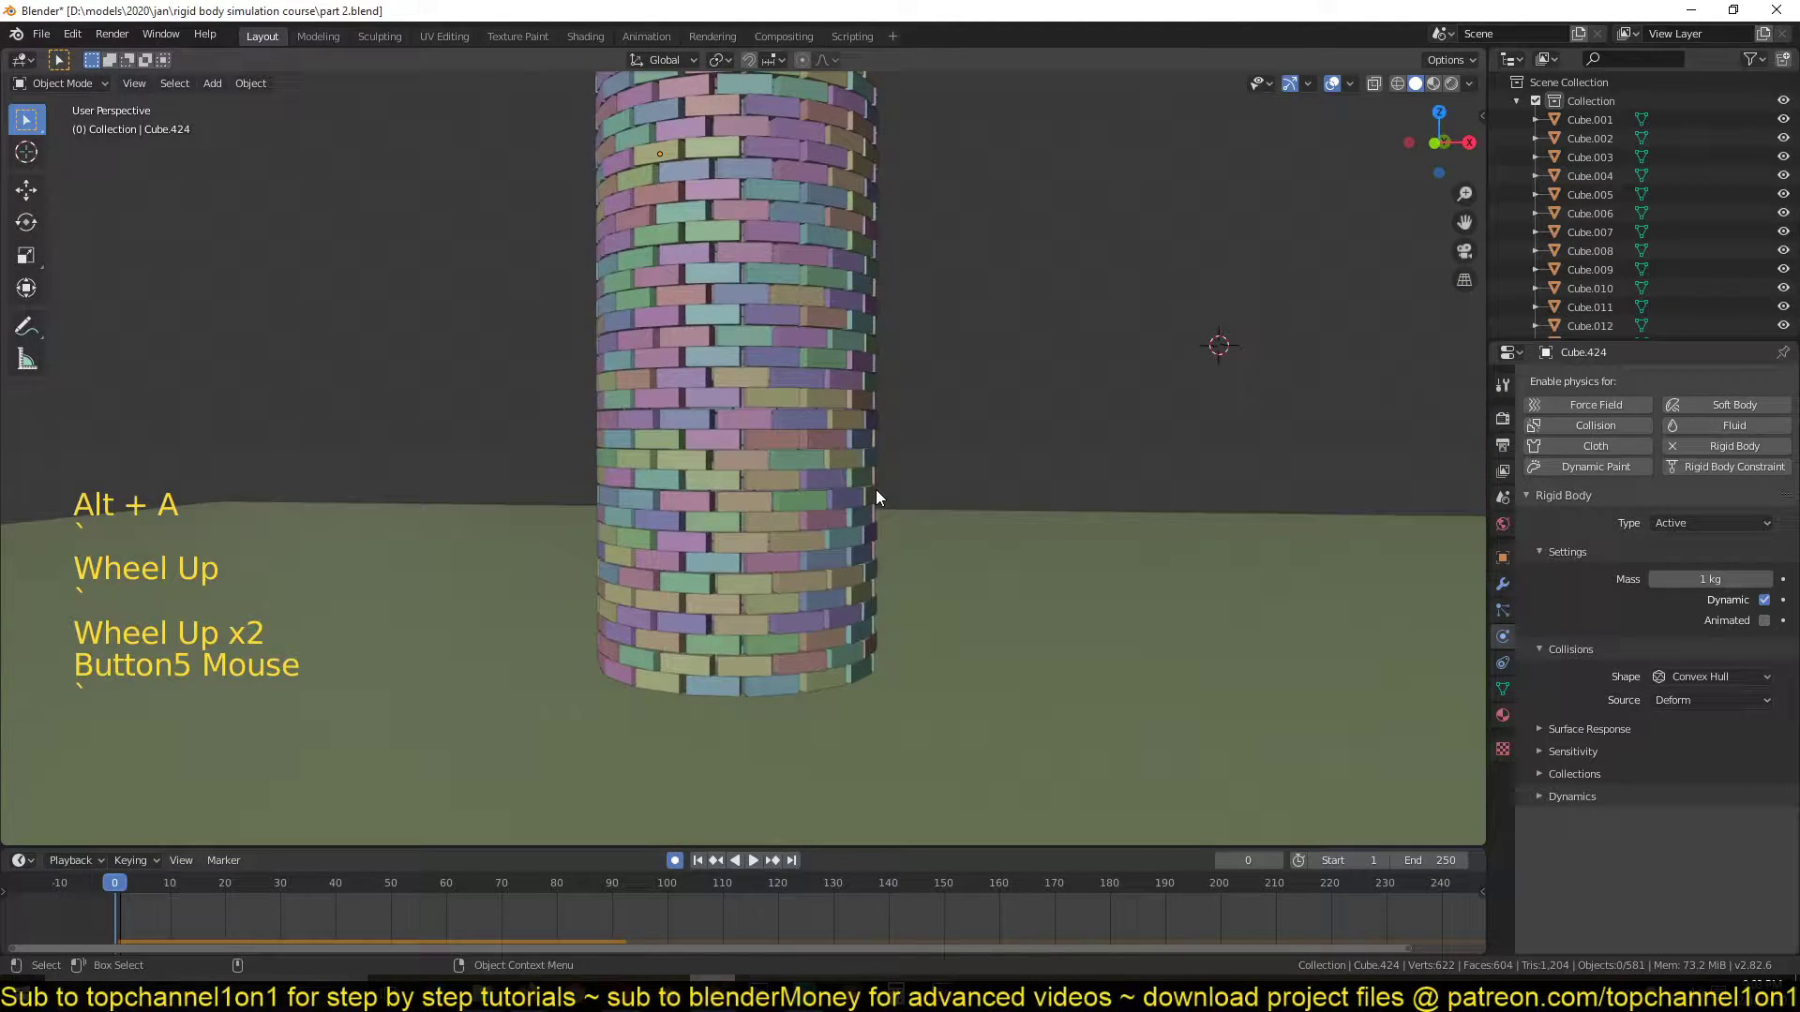
pyautogui.press('space')
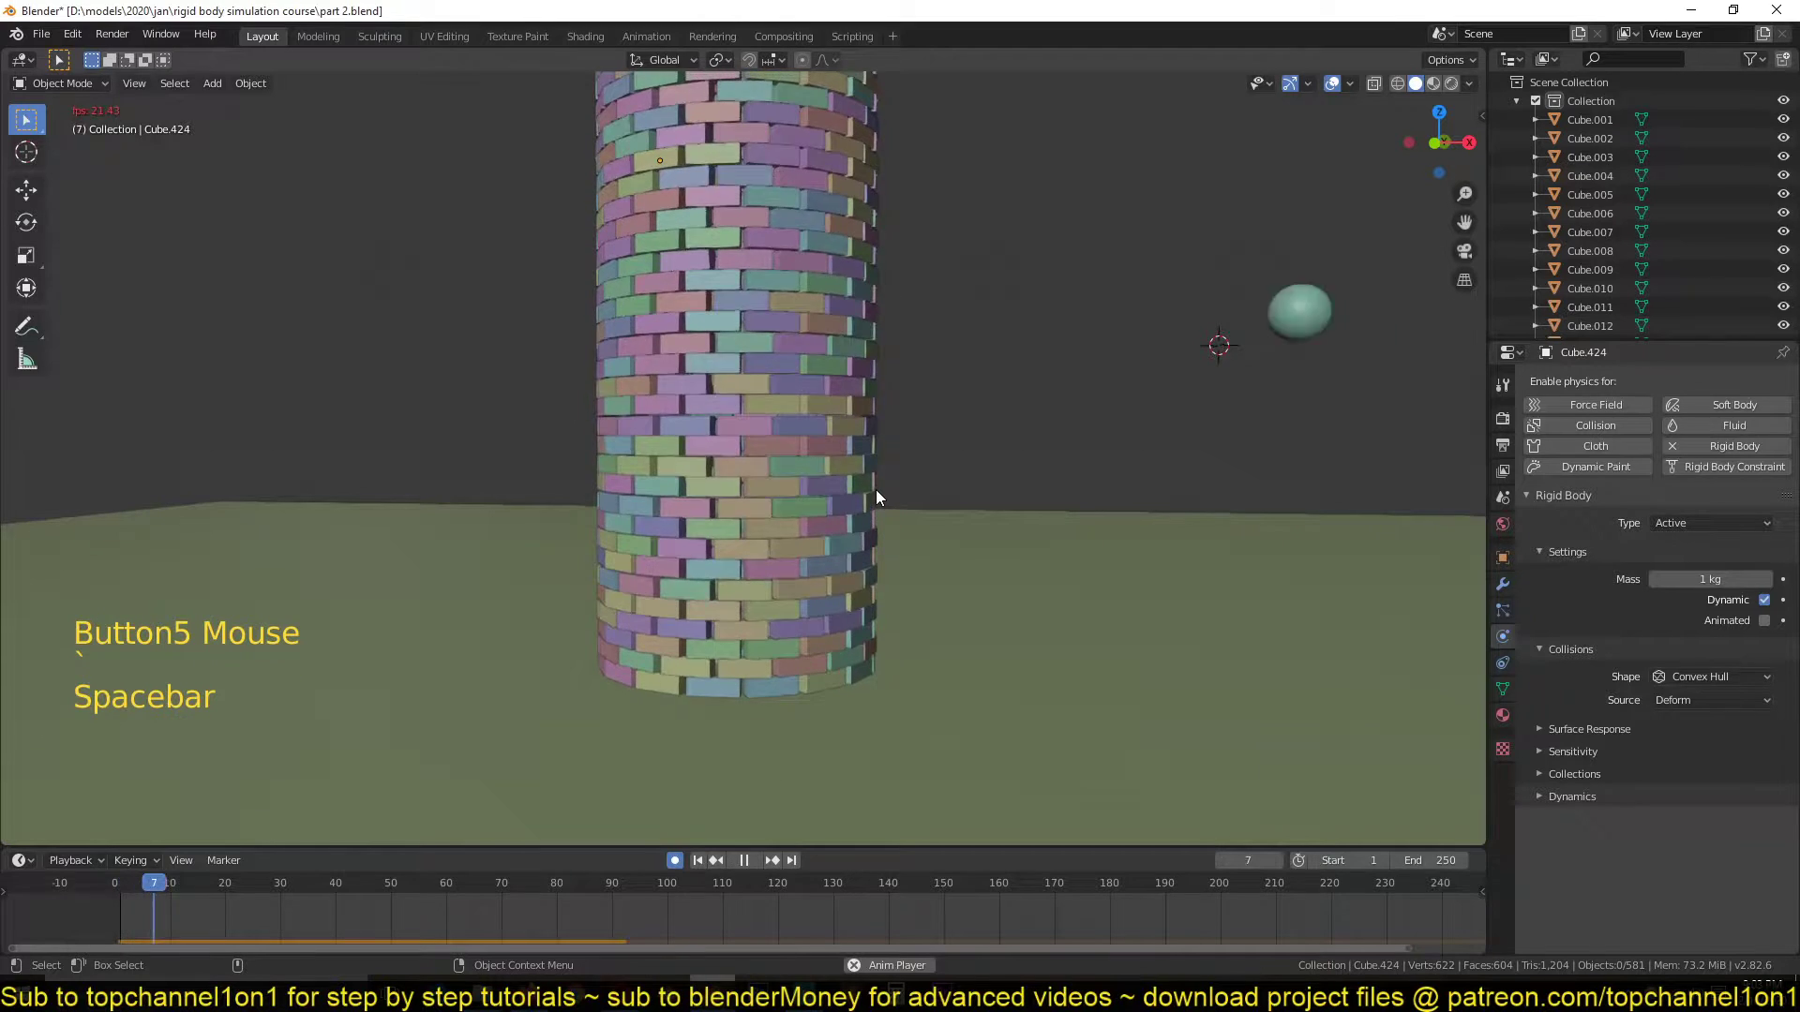
pyautogui.press('Escape')
pyautogui.scroll(-2, 880, 502)
pyautogui.moveTo(879, 502); pyautogui.dragTo(874, 566, button='middle')
pyautogui.press('space')
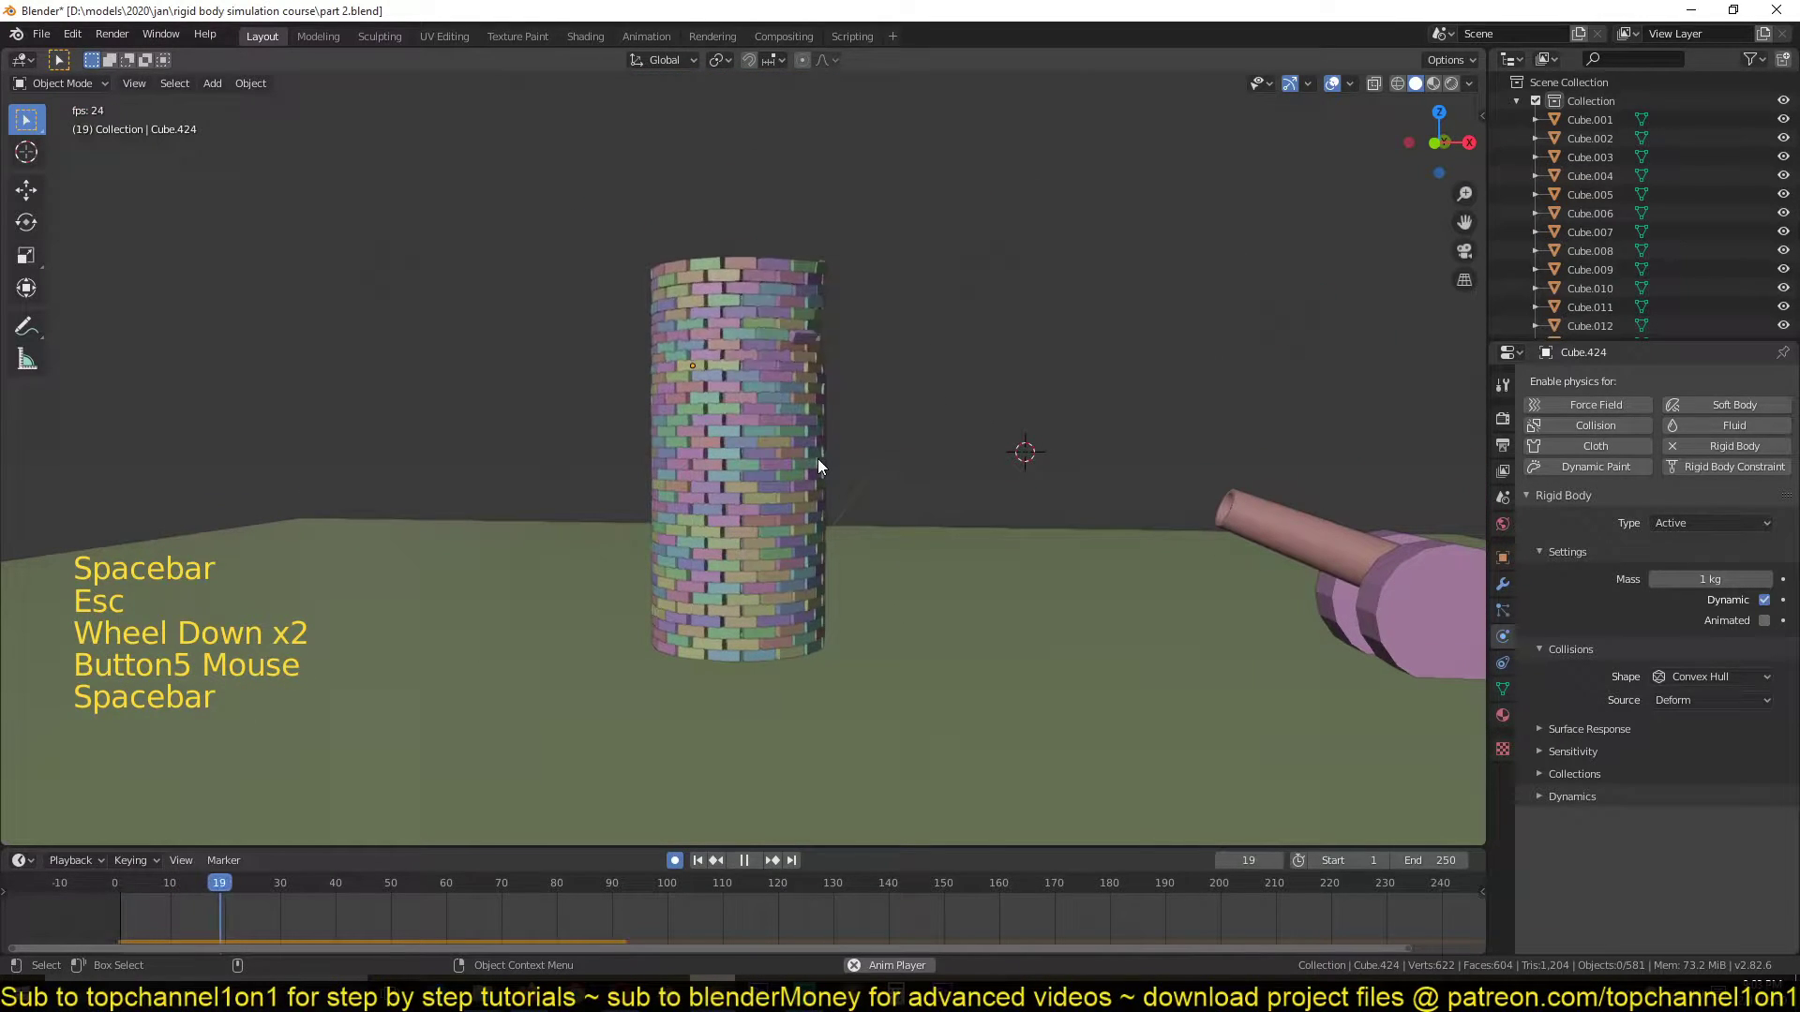
pyautogui.press('Escape')
pyautogui.press('space')
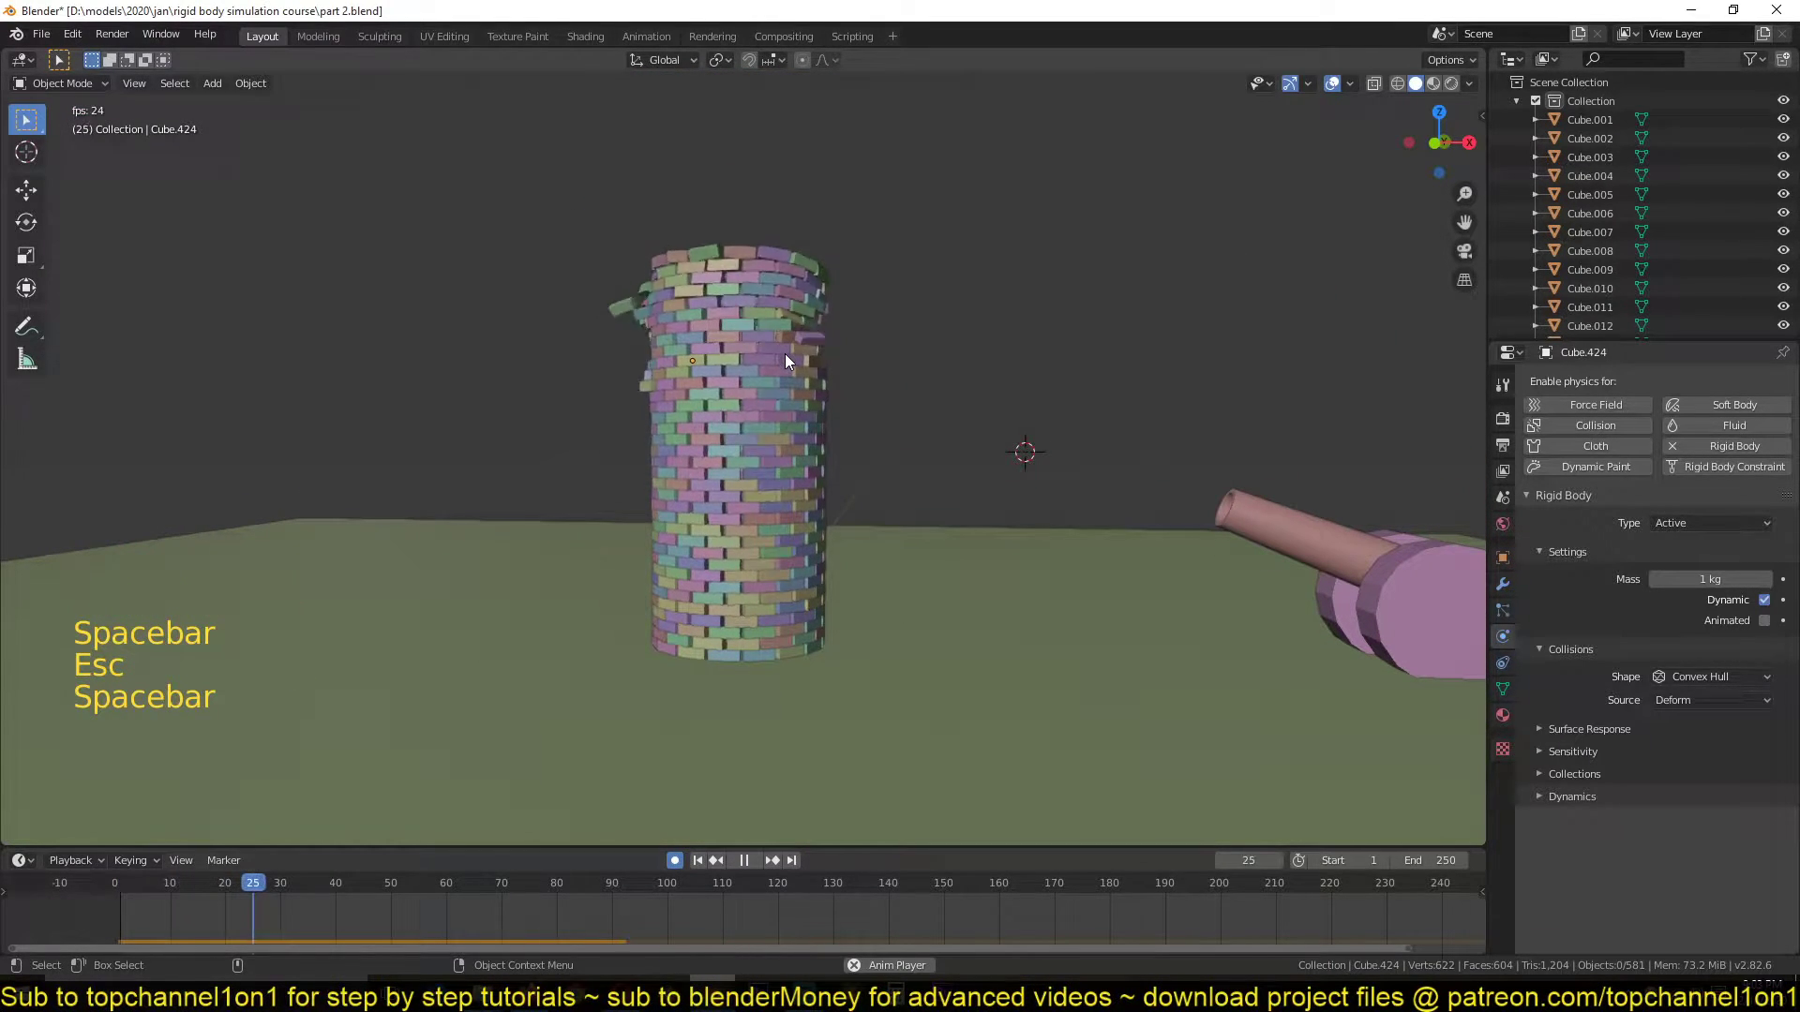
pyautogui.press('Escape')
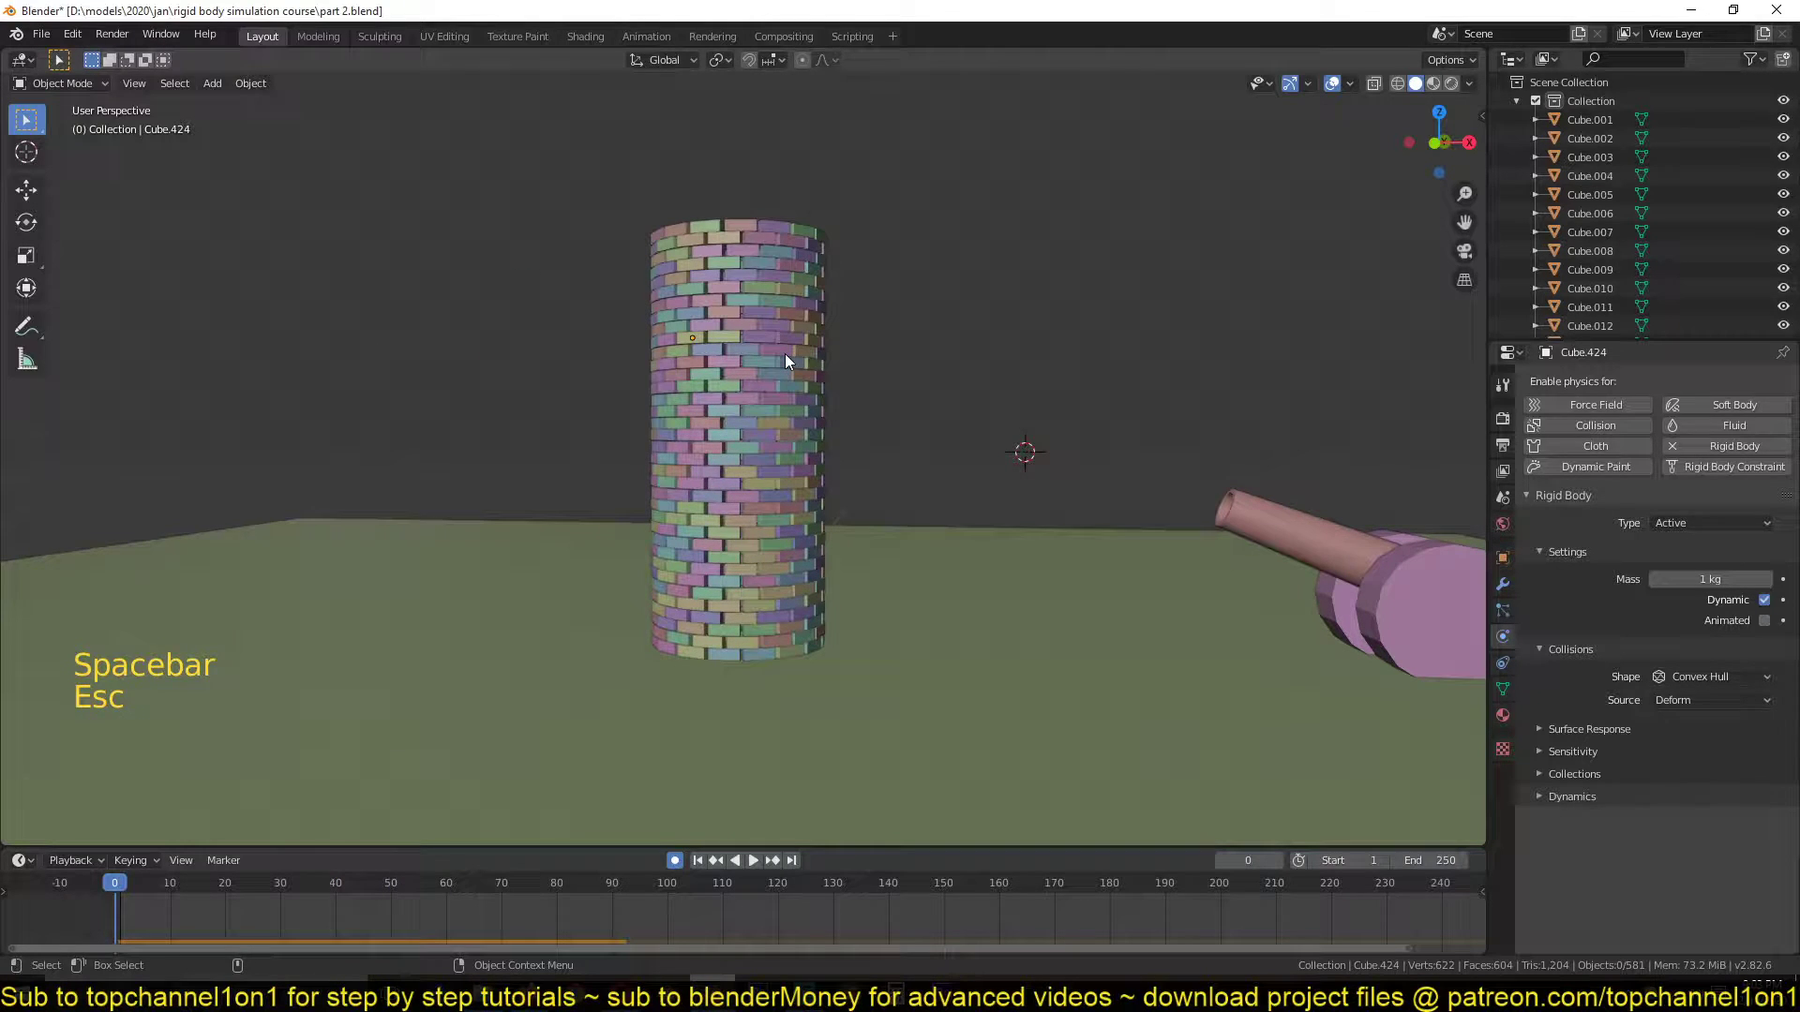
pyautogui.press('space')
pyautogui.press('Escape')
pyautogui.hotkey('shift', '`')
pyautogui.scroll(-1, 893, 407)
pyautogui.hotkey('shift', '`')
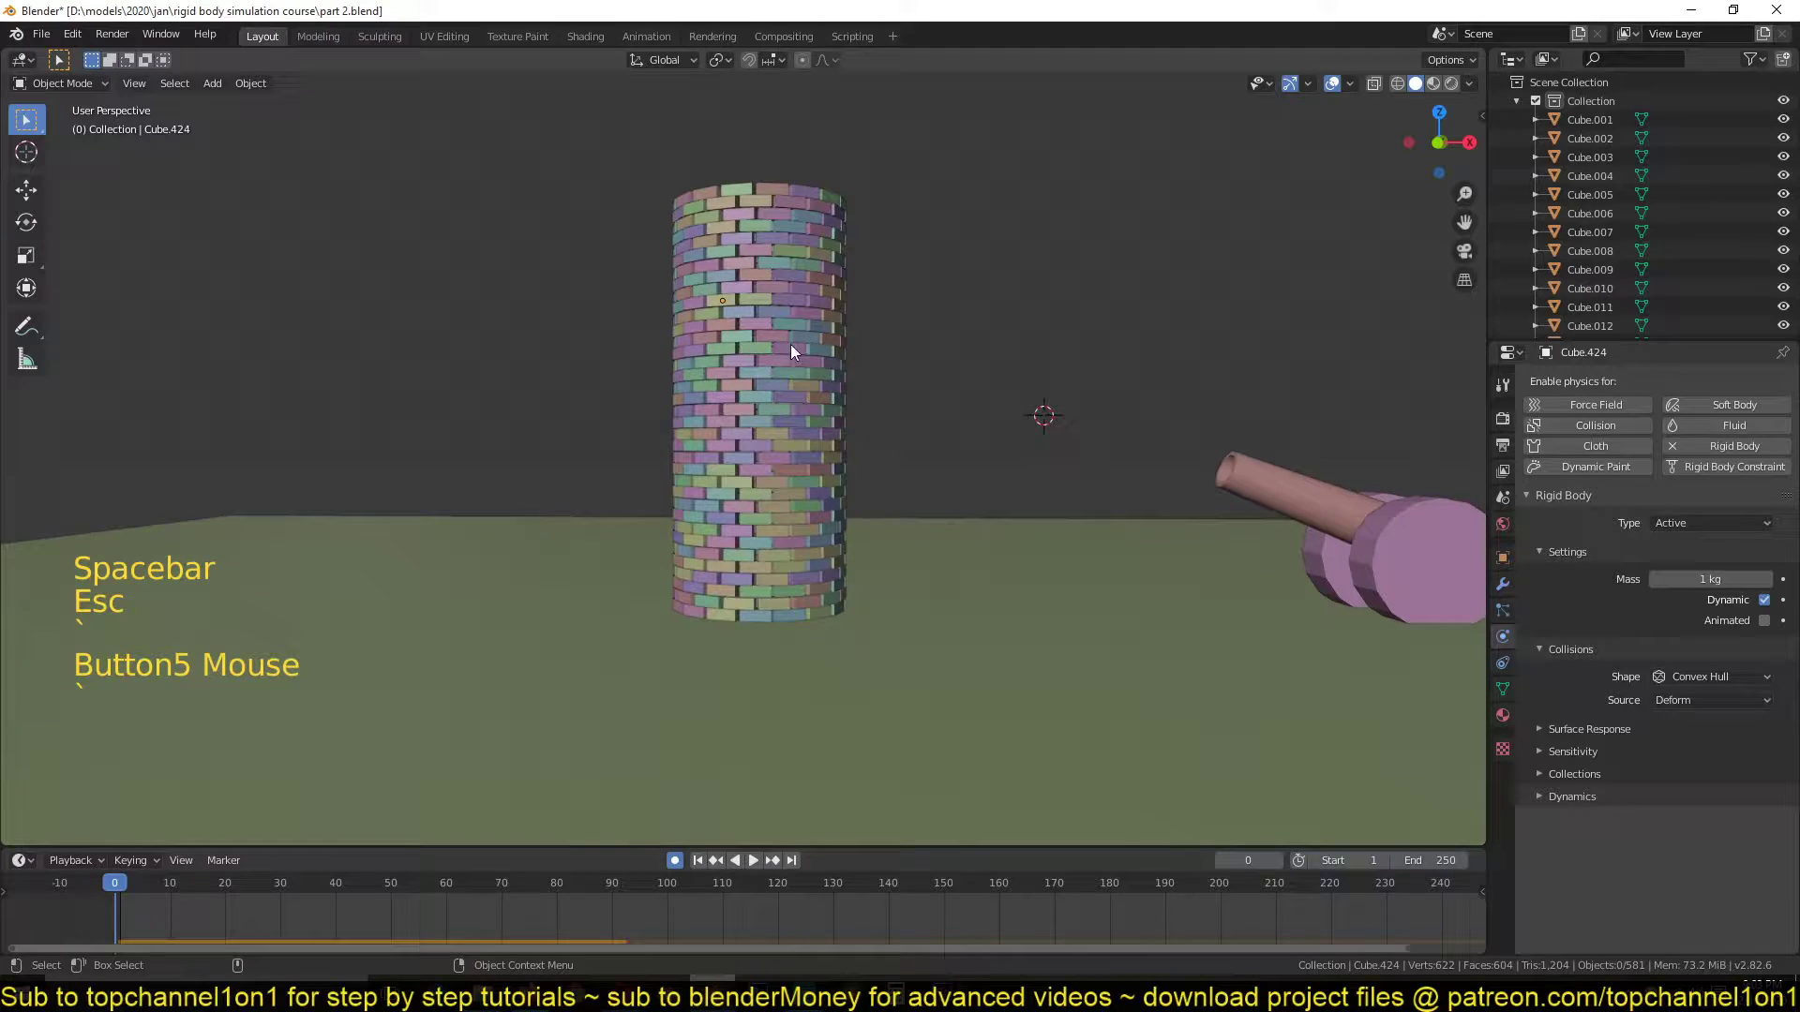
pyautogui.scroll(-2, 768, 319)
pyautogui.hotkey('shift', '`')
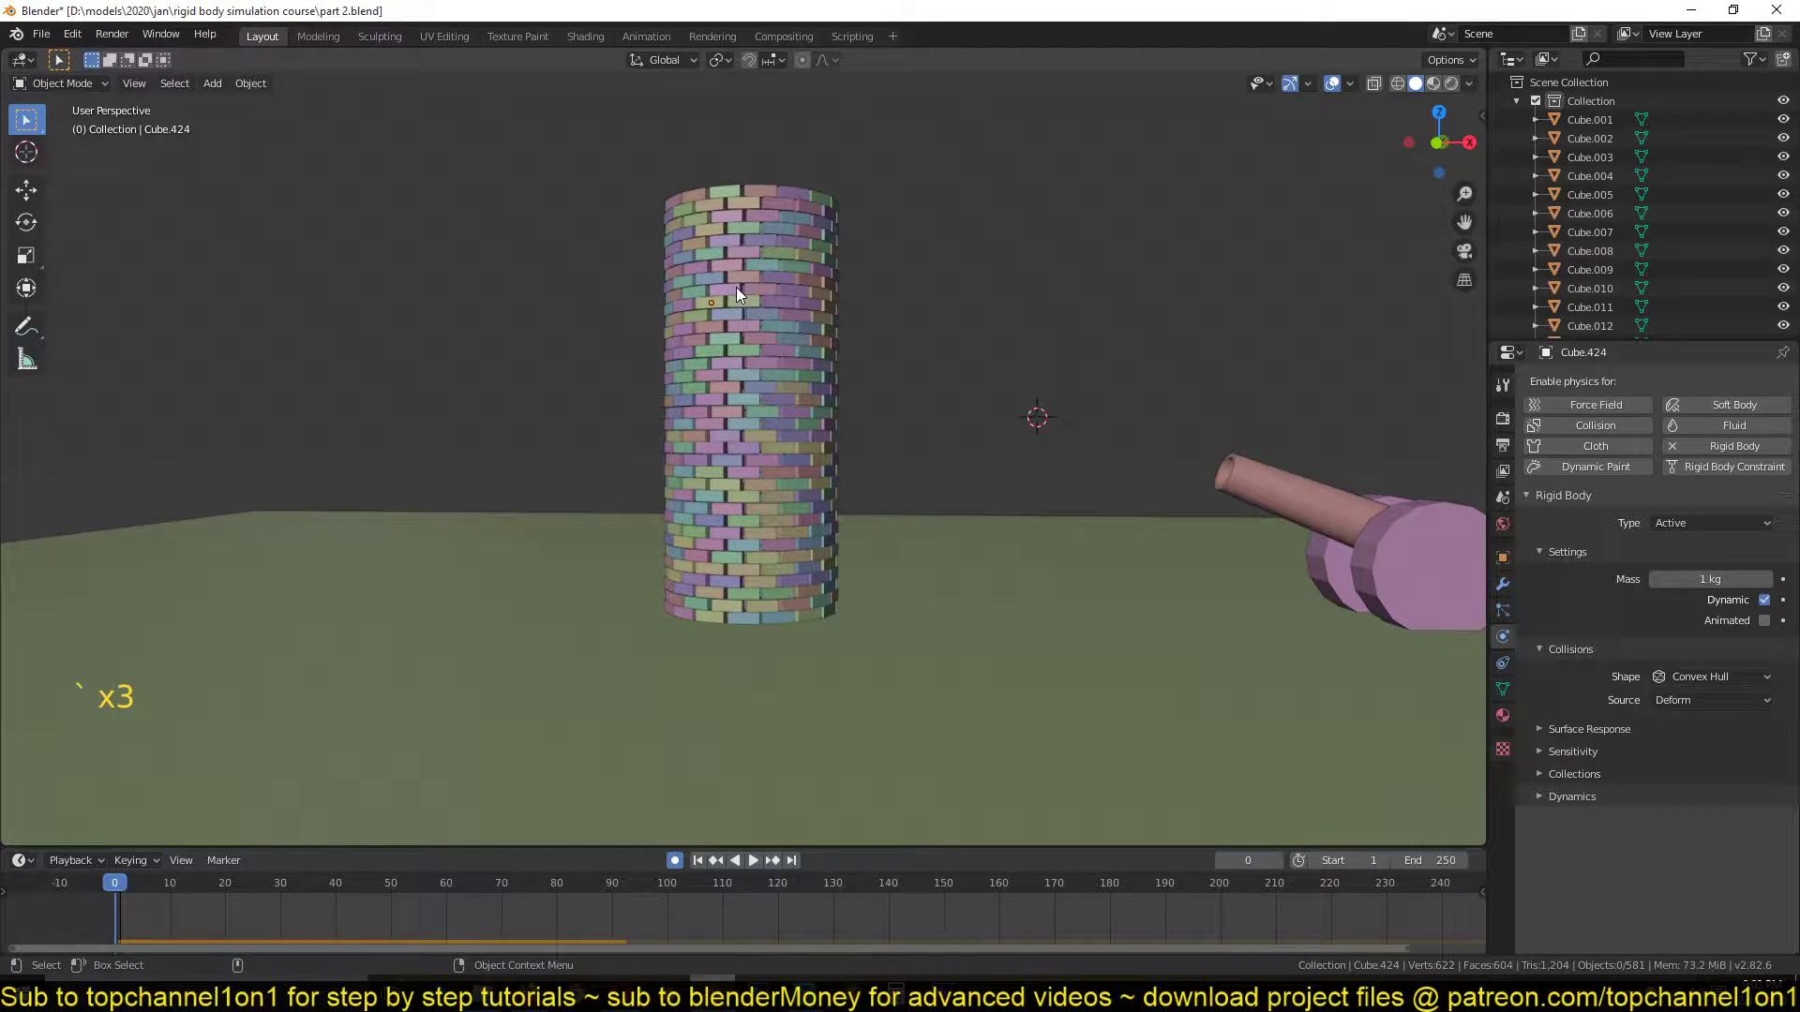
pyautogui.hotkey('shift', '`')
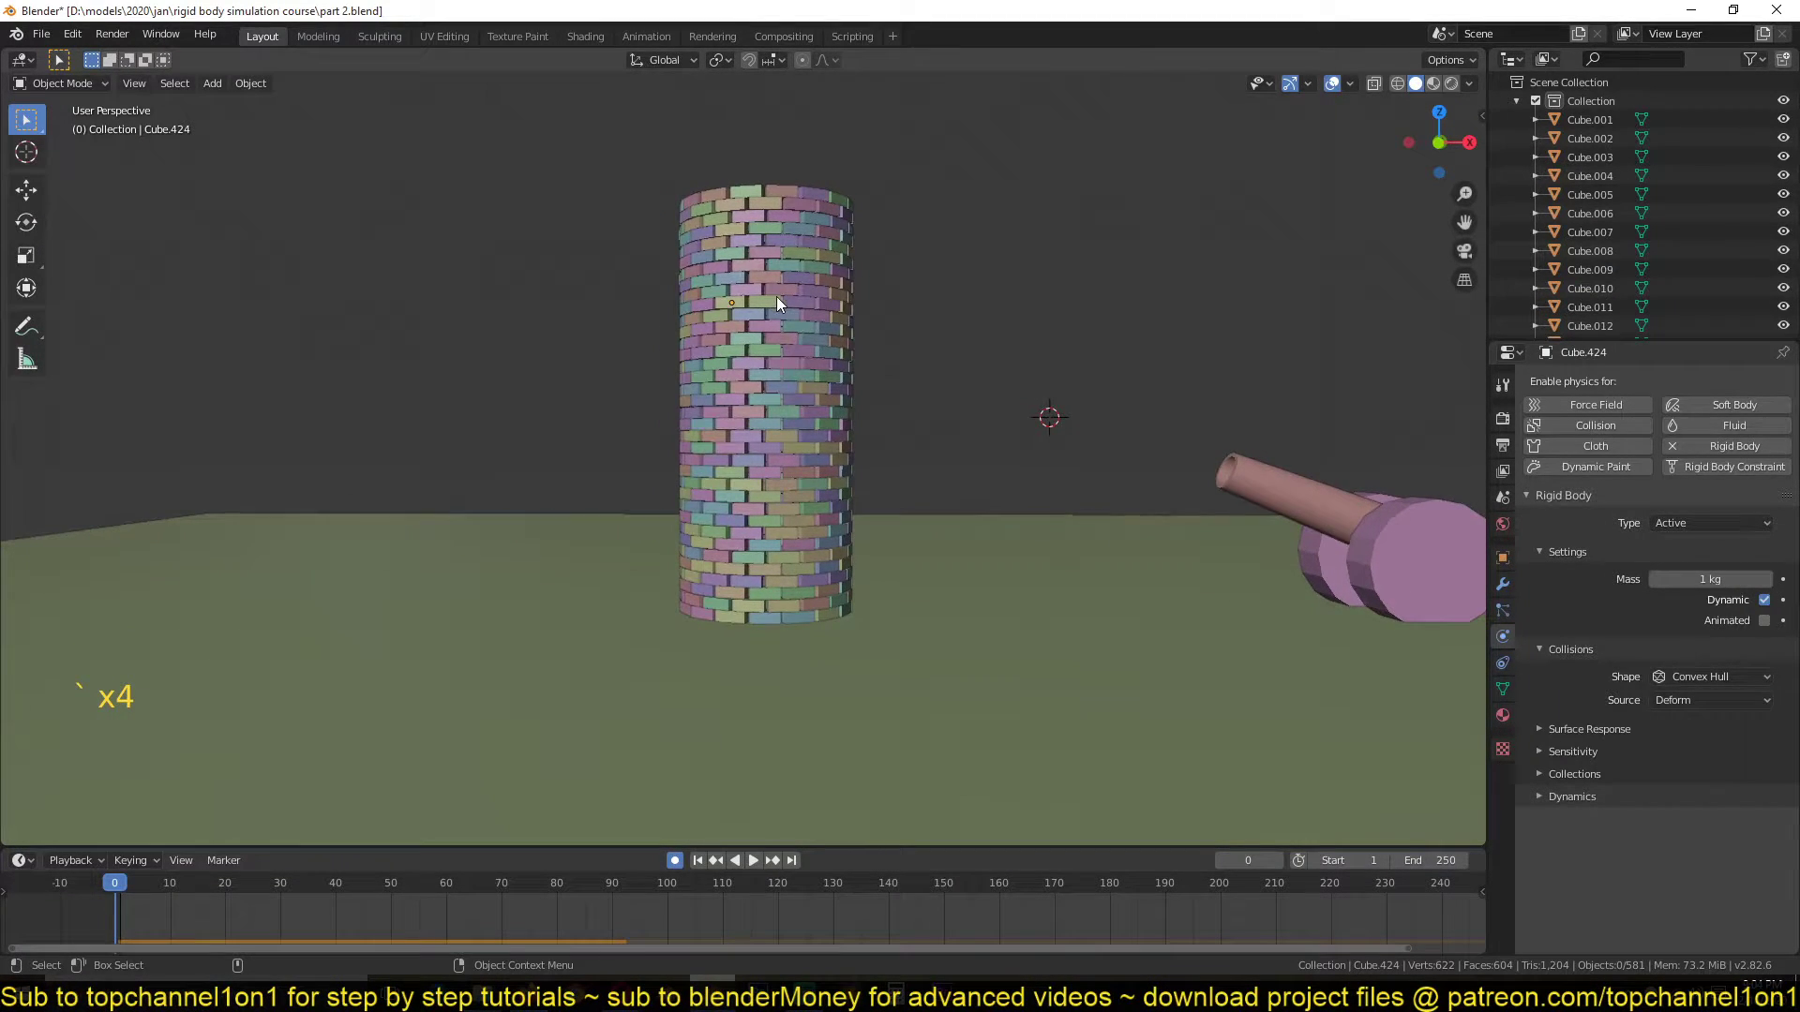
pyautogui.scroll(1, 780, 300)
pyautogui.scroll(-1, 783, 320)
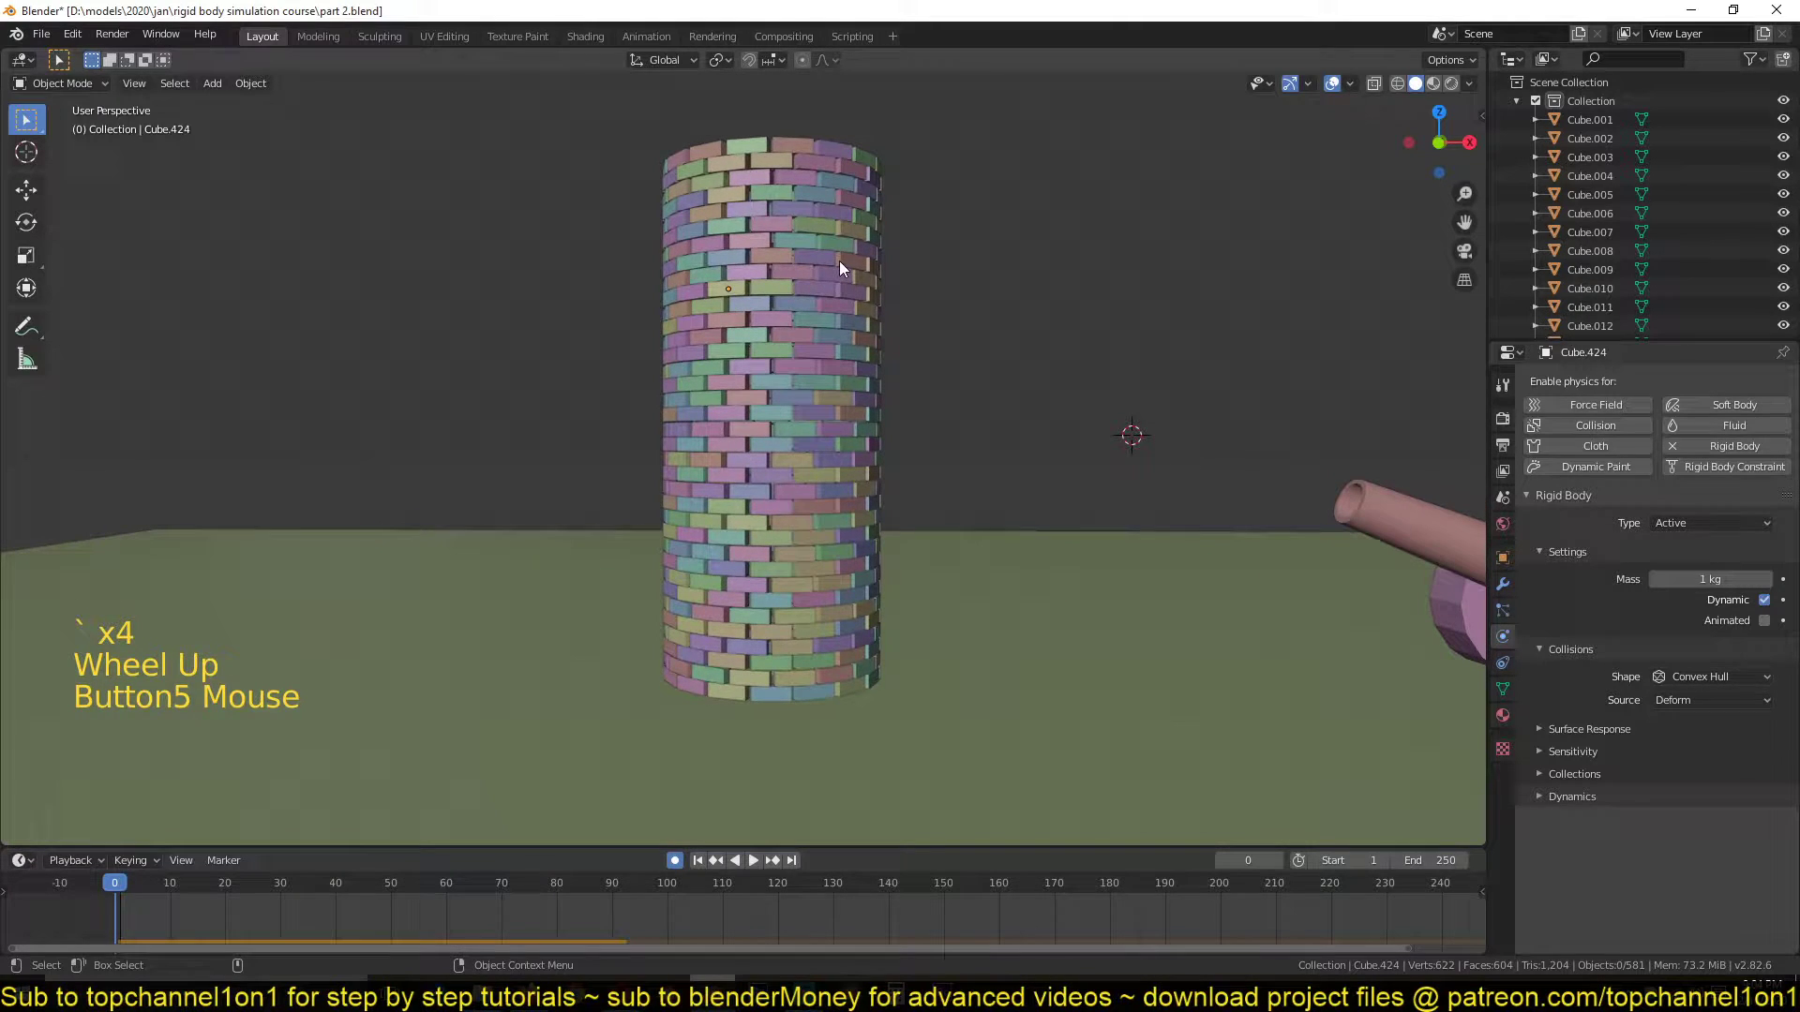
# Switch to a front orthographic view with wireframe shading
pyautogui.click(839, 322)
pyautogui.press('KP_1')
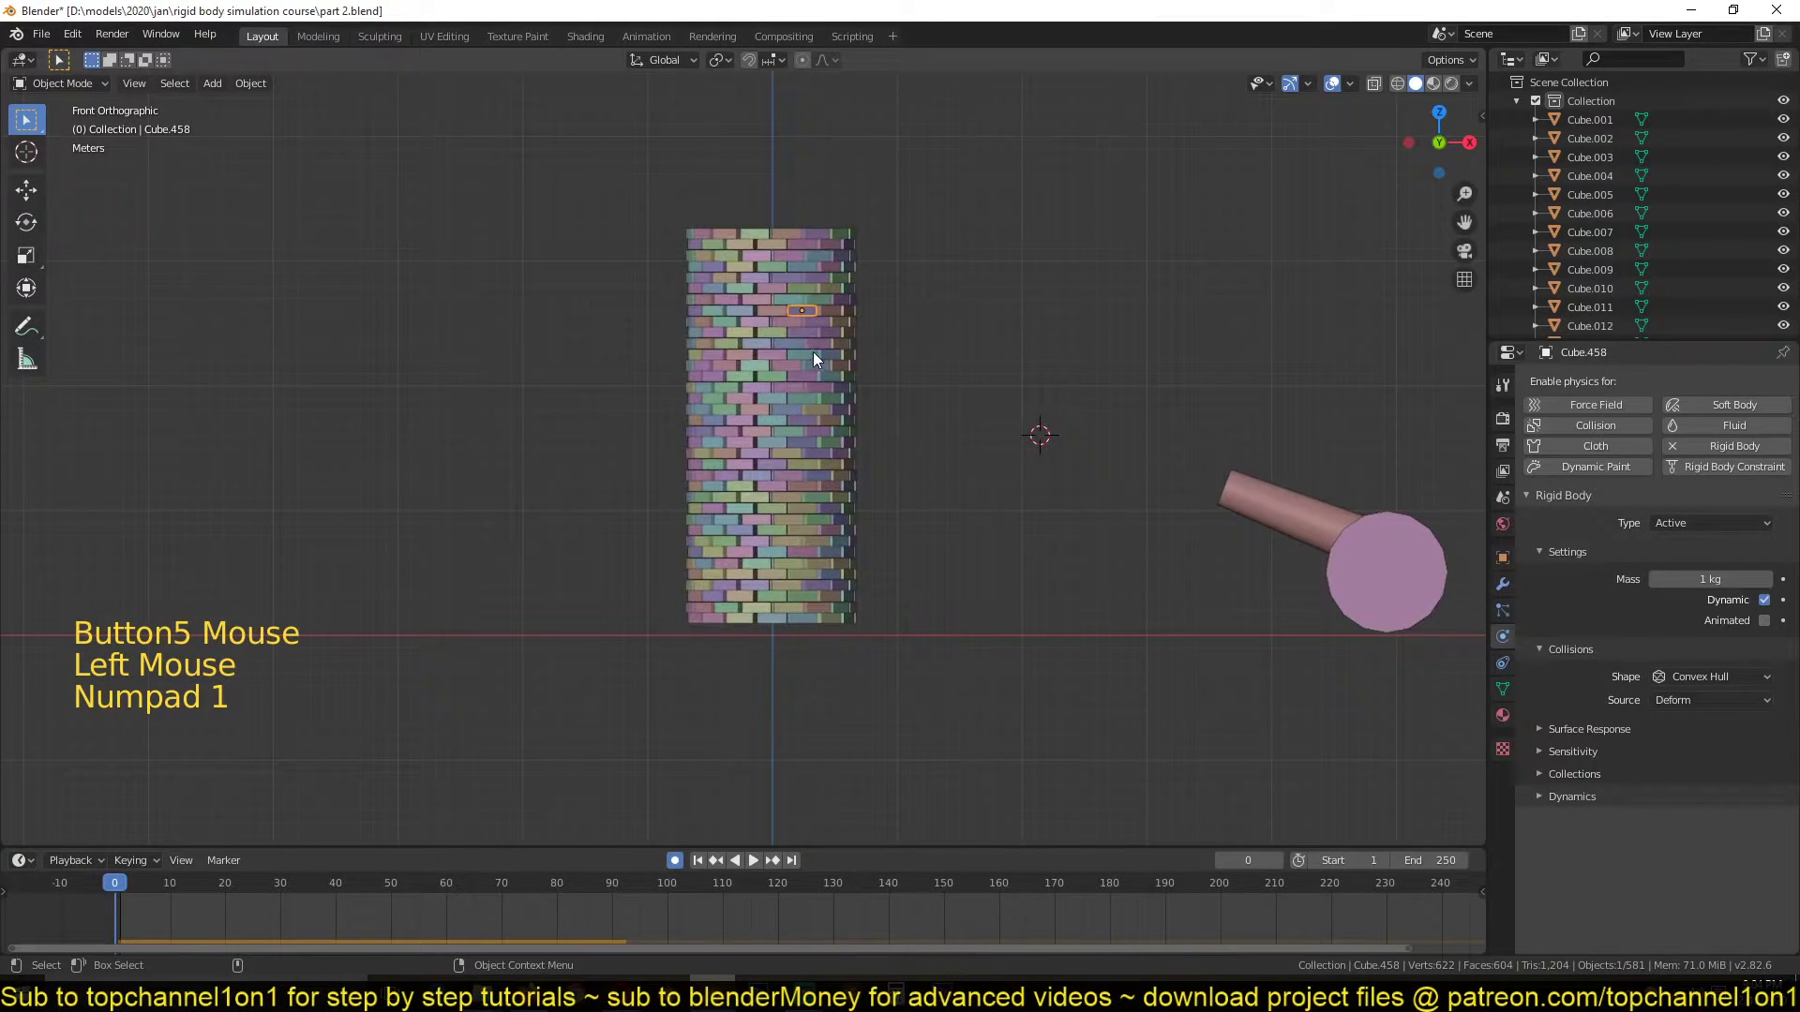
pyautogui.press('z')
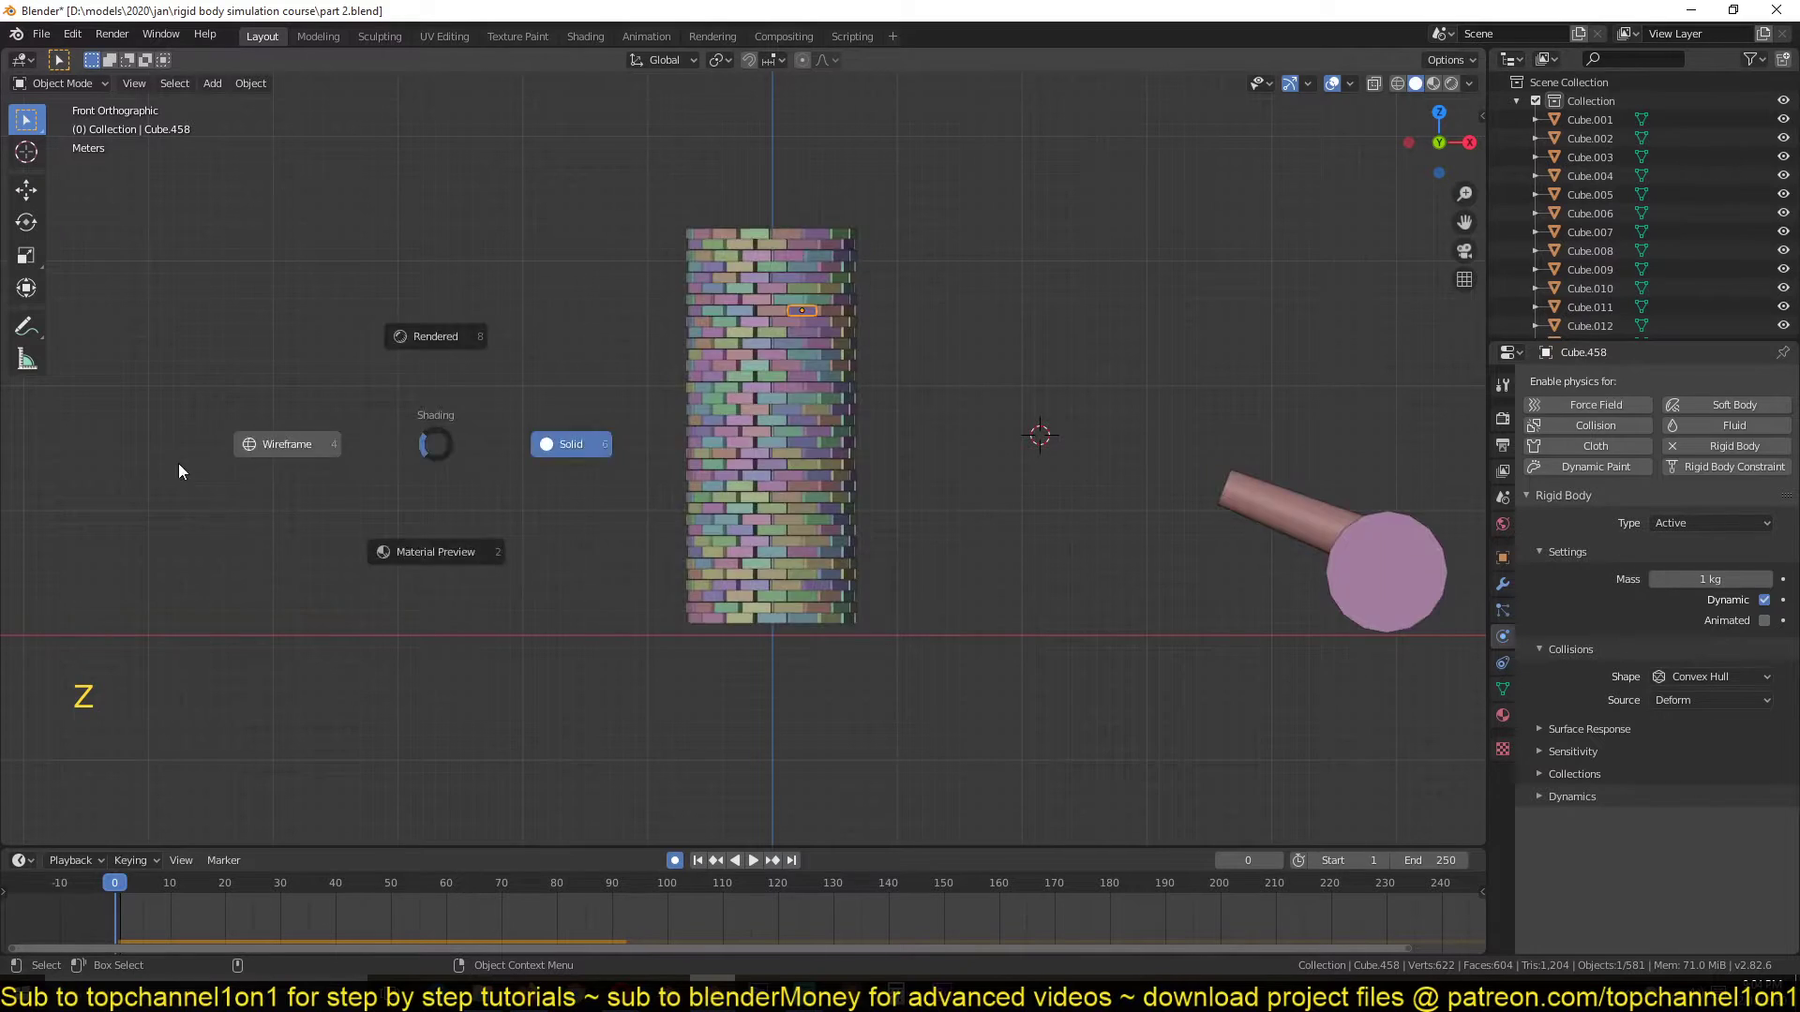
pyautogui.click(606, 671)
# Box-select every brick of the tower
pyautogui.press('h')
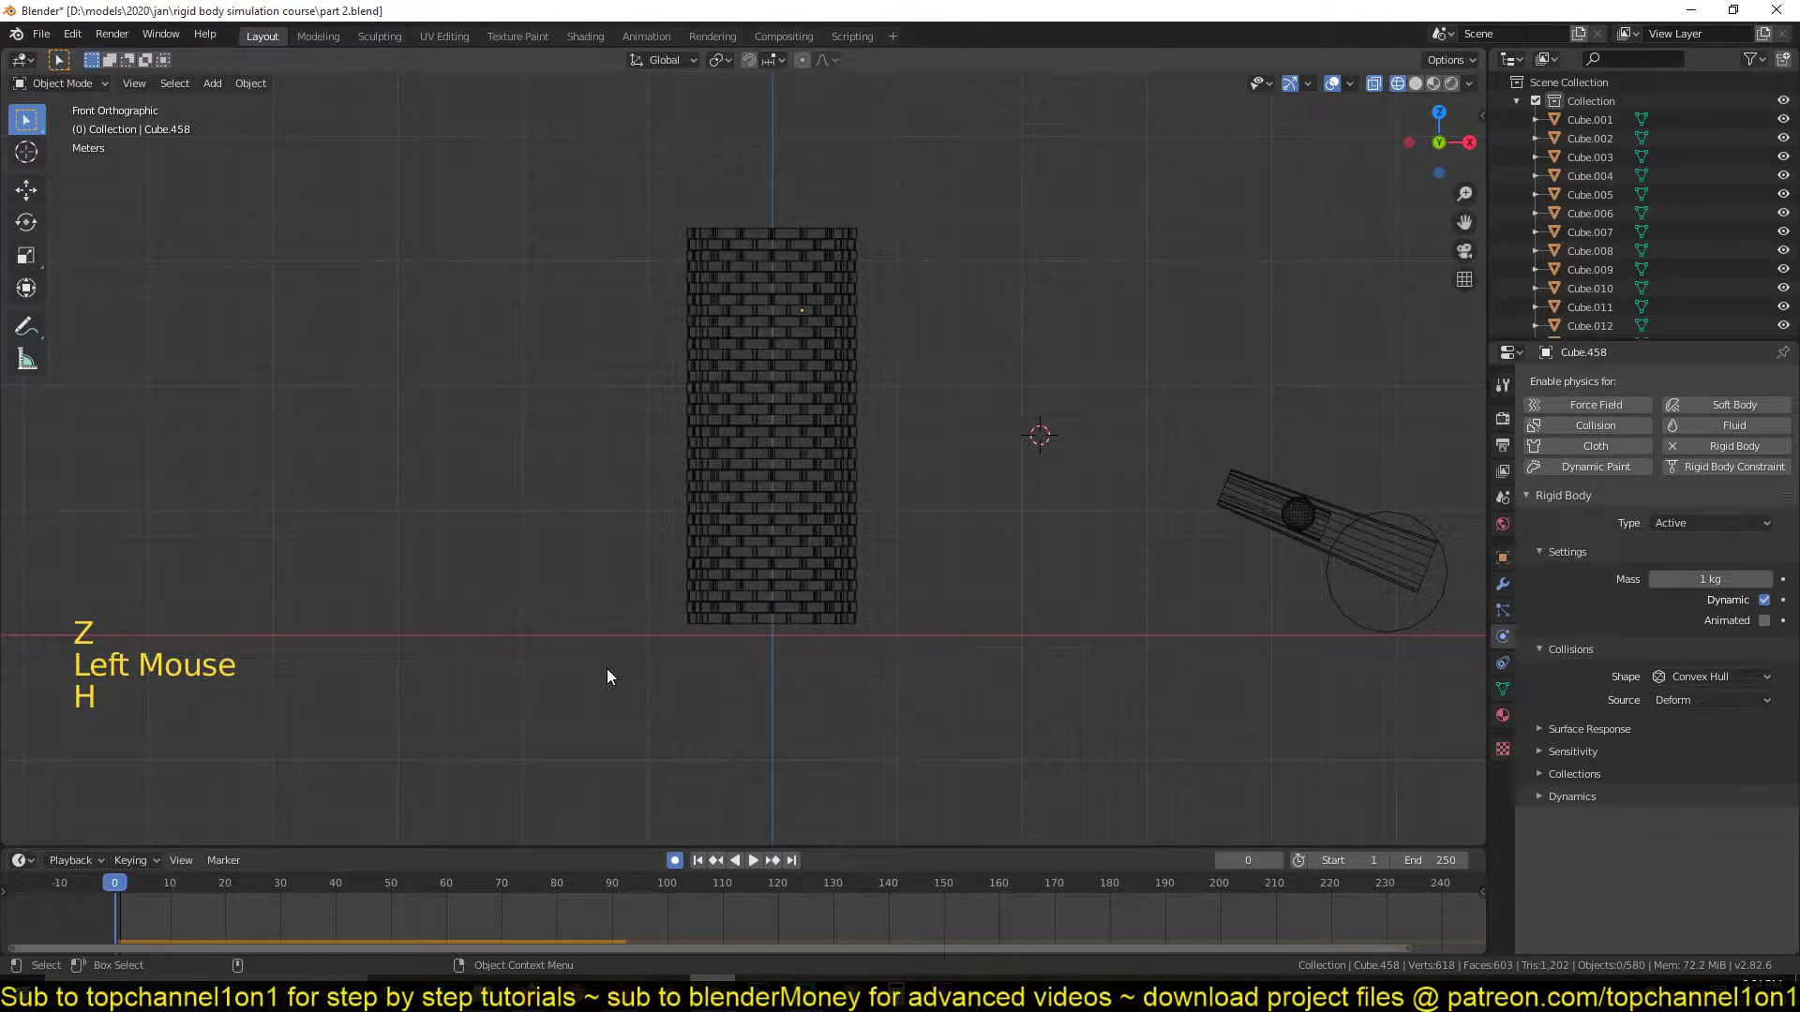
pyautogui.press('v')
pyautogui.press('b')
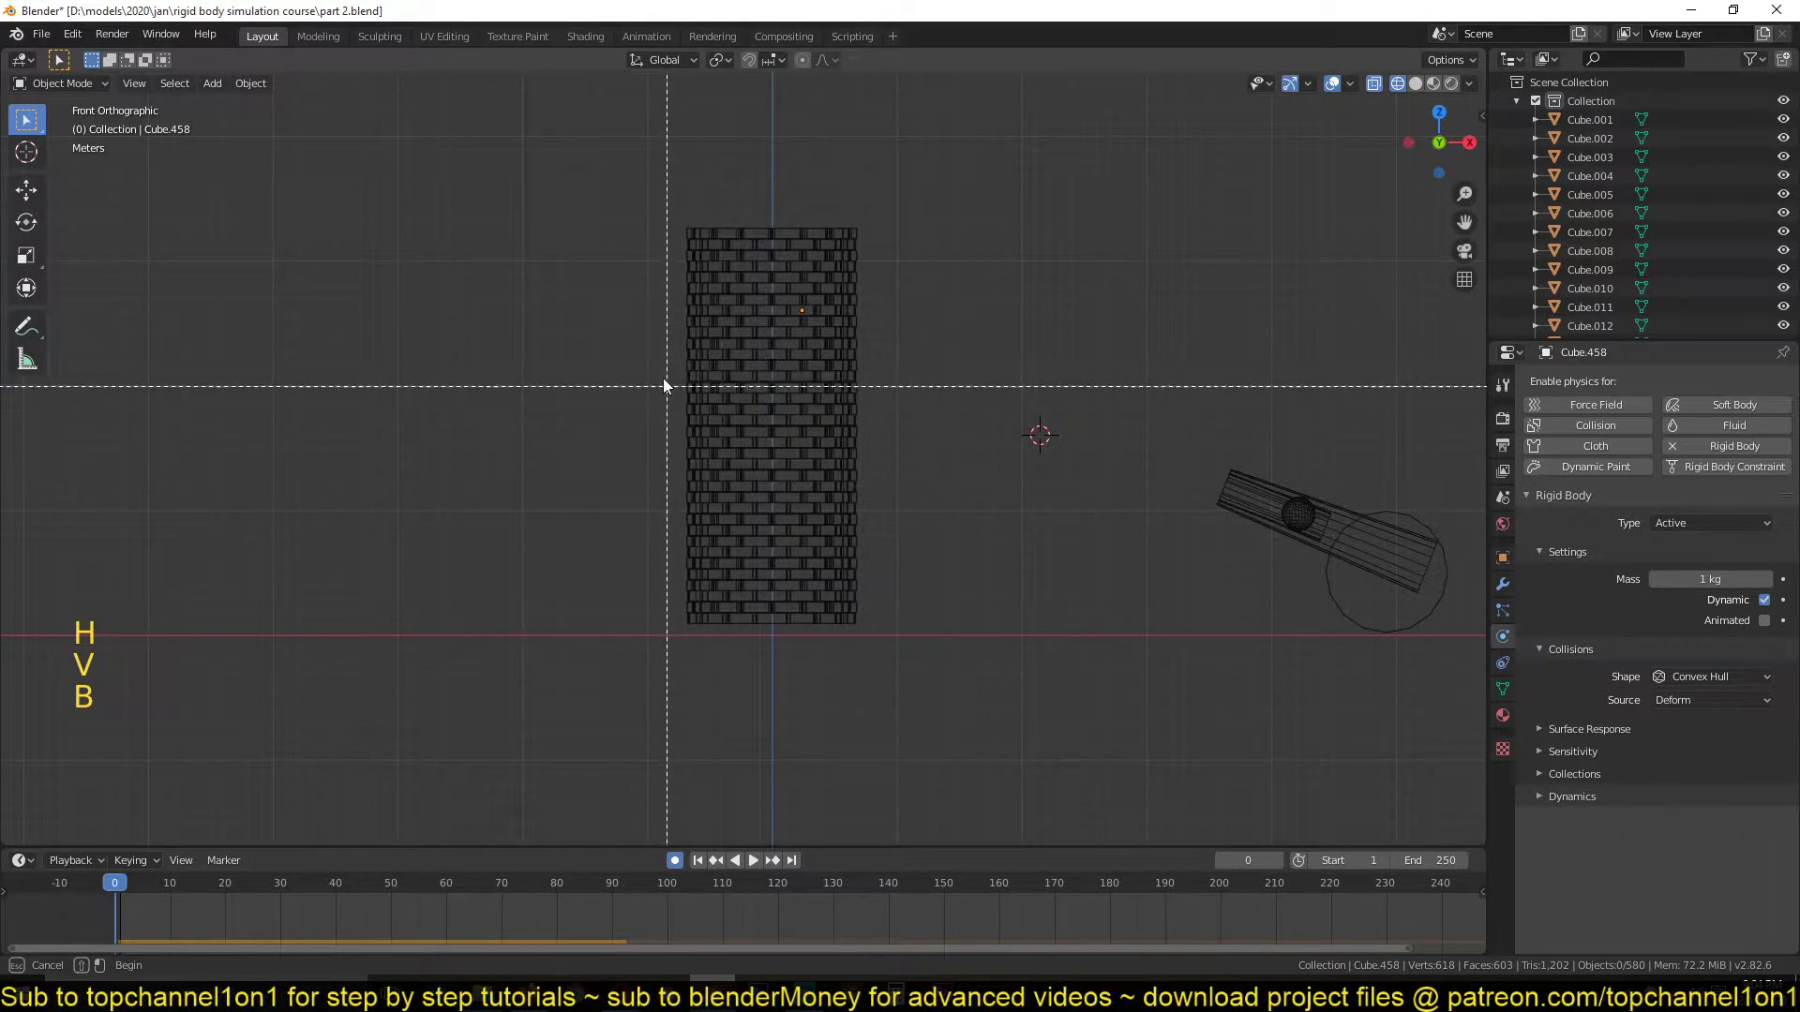
pyautogui.moveTo(608, 197); pyautogui.dragTo(947, 750)
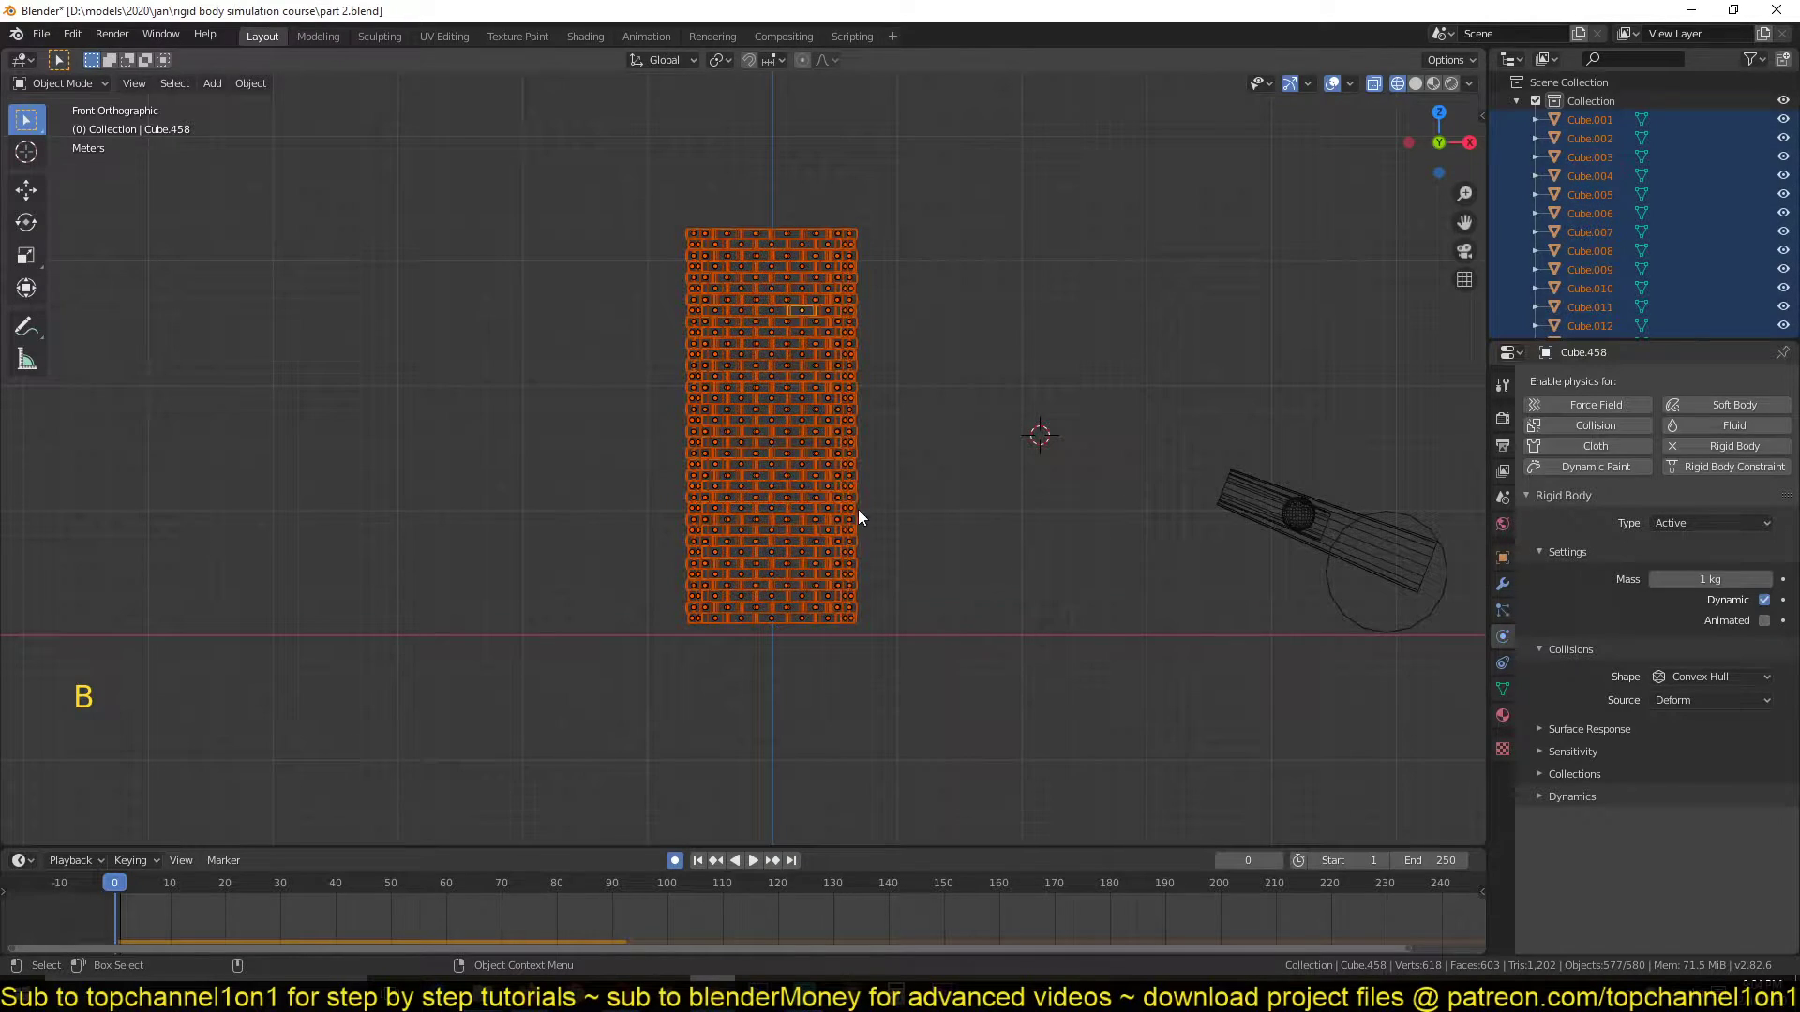
# Make a top-row brick the active one among the 577 selected bricks
pyautogui.scroll(2, 871, 489)
pyautogui.keyDown('shift'); pyautogui.scroll(-1, 849, 529); pyautogui.keyUp('shift')
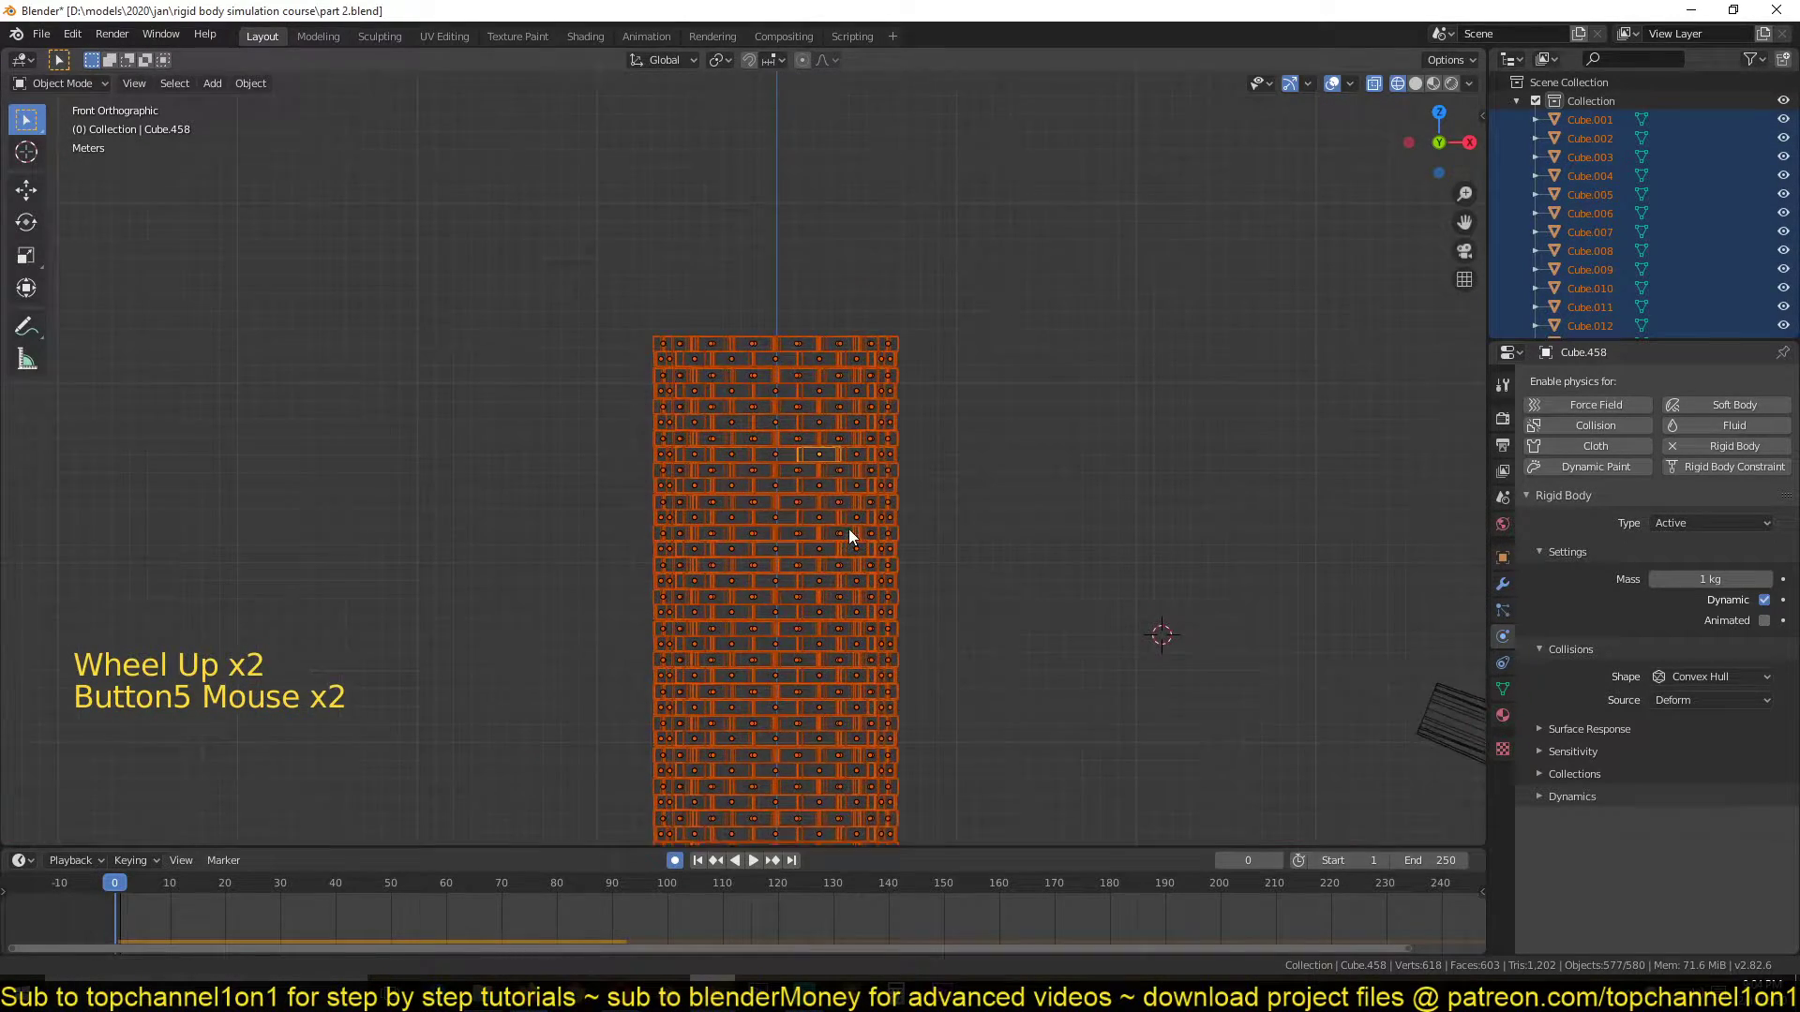
pyautogui.scroll(4, 816, 278)
pyautogui.scroll(3, 875, 508)
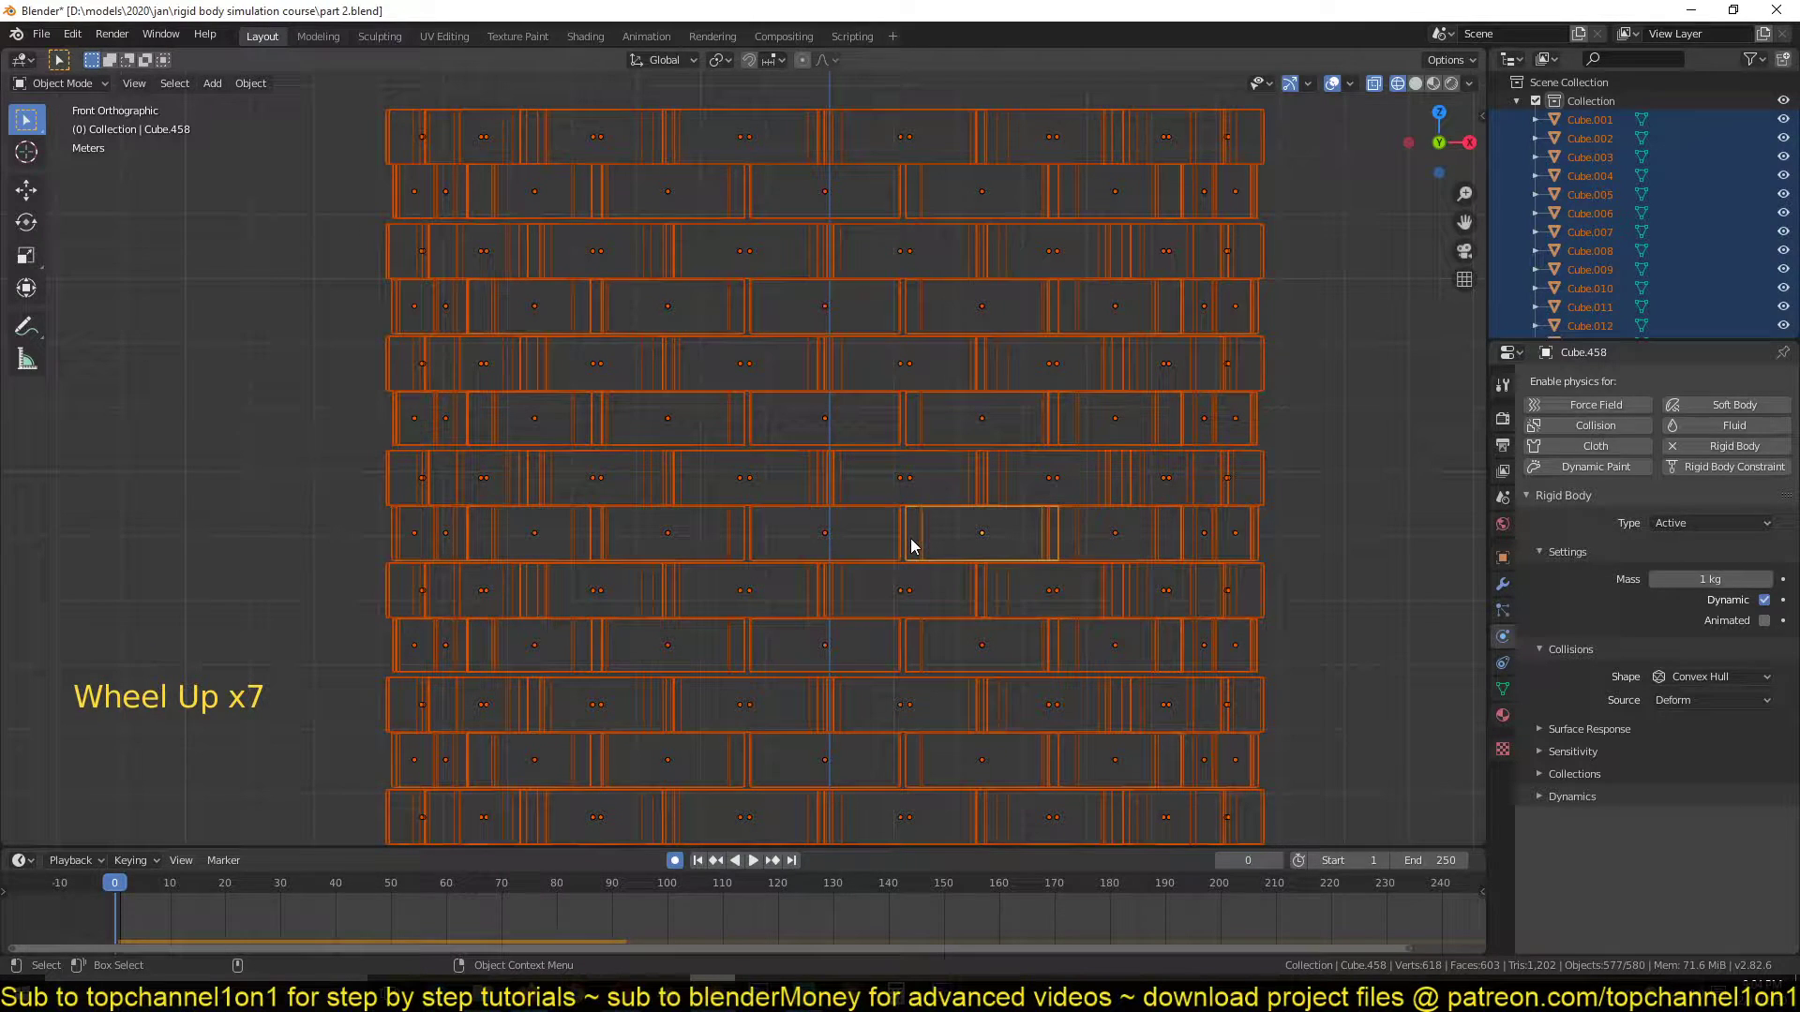
pyautogui.keyDown('shift'); pyautogui.click(965, 124); pyautogui.keyUp('shift')
pyautogui.keyDown('shift'); pyautogui.click(926, 107); pyautogui.keyUp('shift')
pyautogui.moveTo(918, 89); pyautogui.dragTo(937, 246, button='middle')
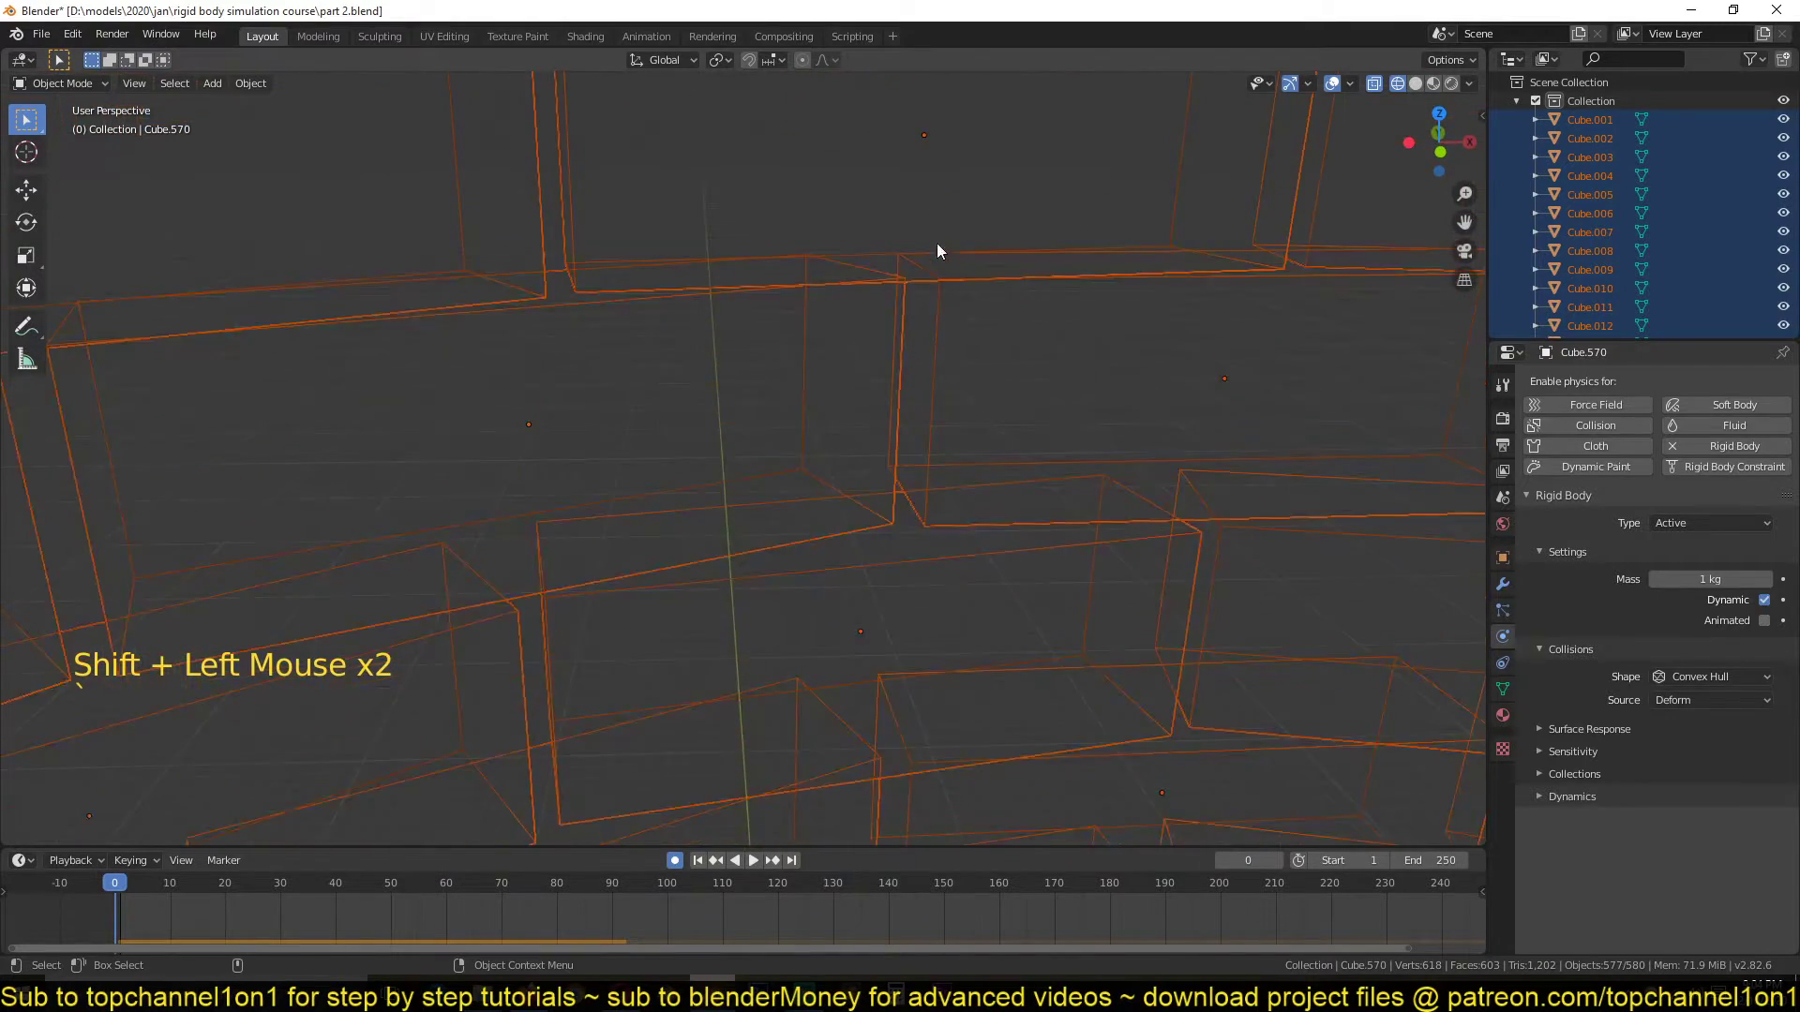
# Switch to solid shading and expand the bricks' rigid body Dynamics panel
pyautogui.scroll(-5, 938, 245)
pyautogui.press('z')
pyautogui.click(1106, 355)
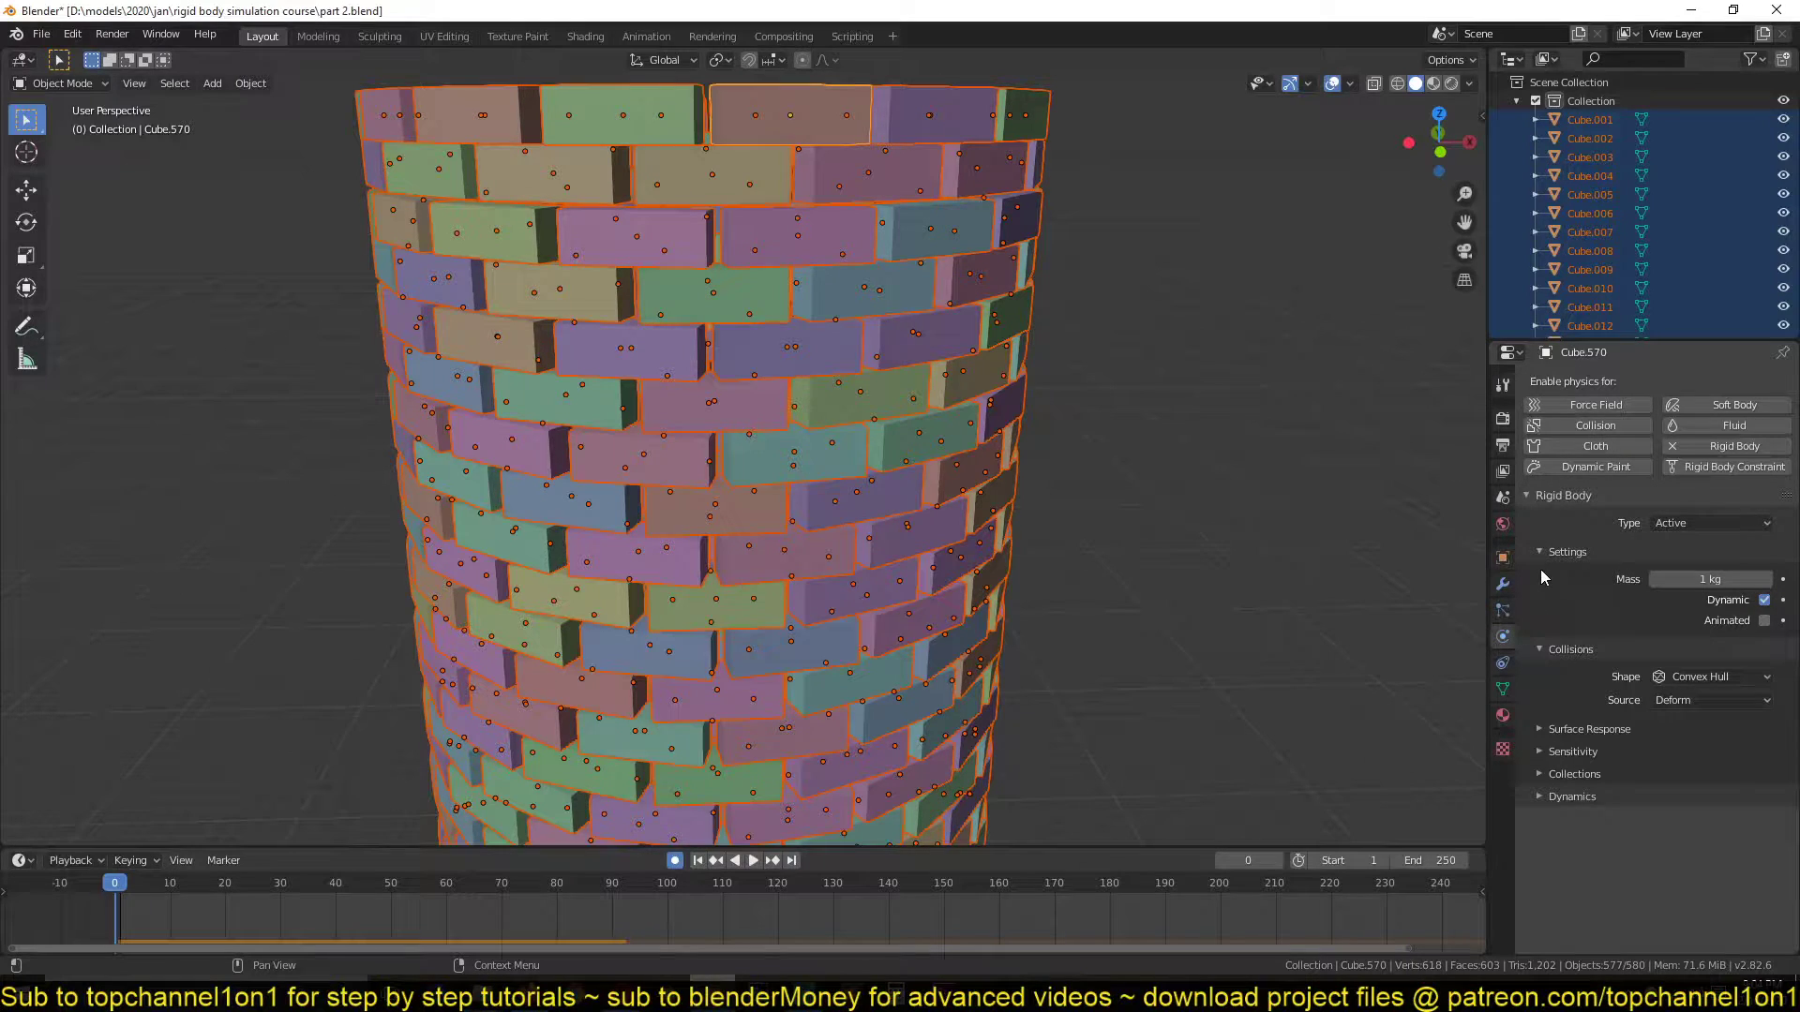
pyautogui.scroll(-2, 1605, 798)
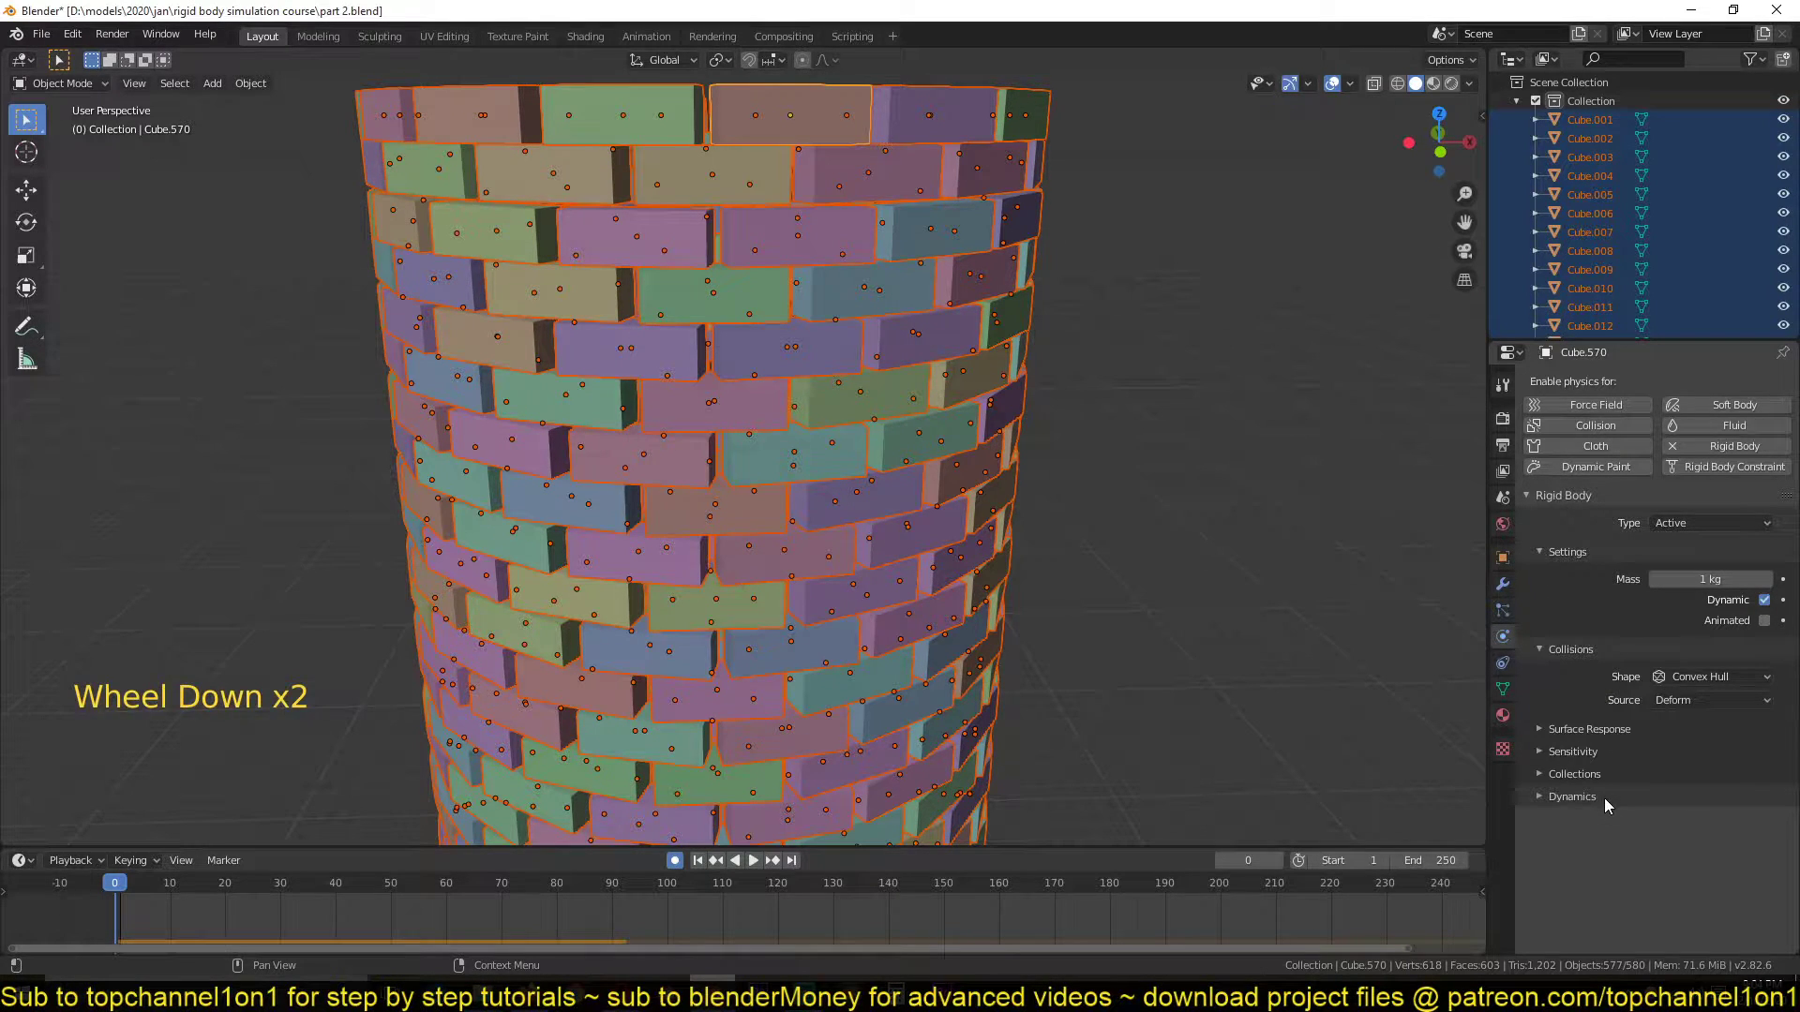
pyautogui.click(1575, 797)
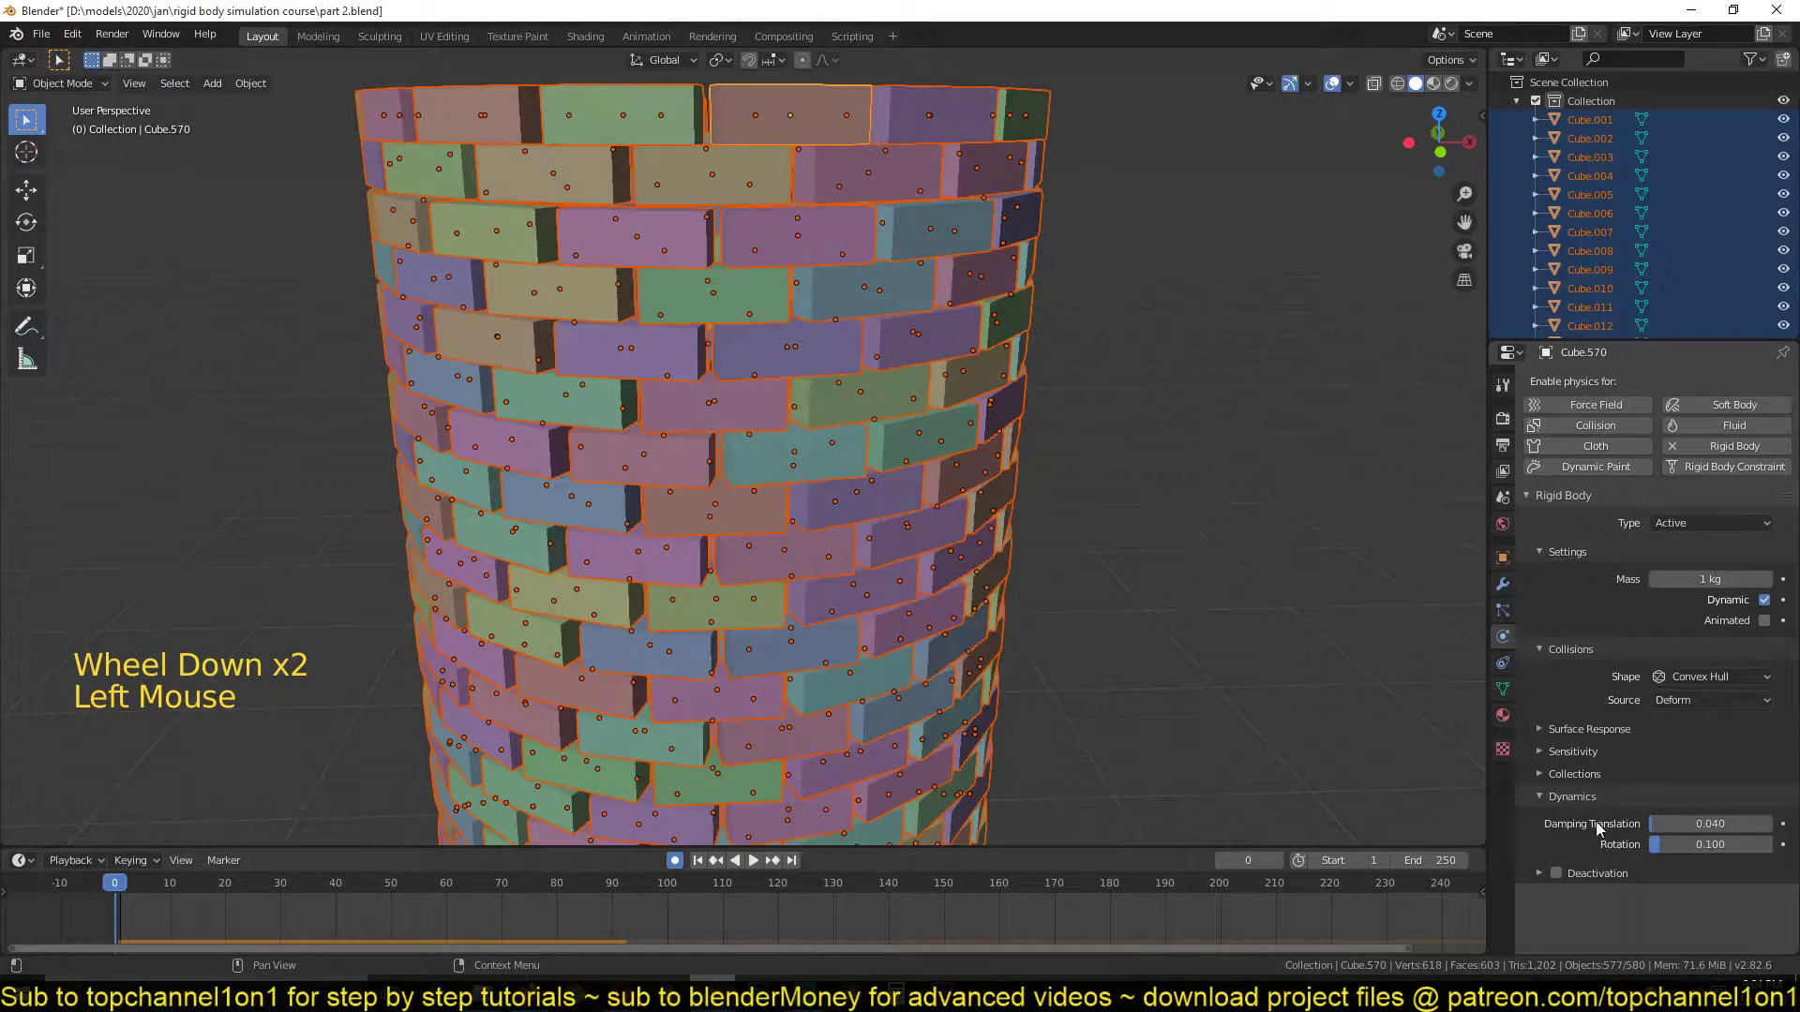
# Tick Deactivation, expand its Start Deactivated and velocity options, then untick it again
pyautogui.click(1555, 874)
pyautogui.scroll(-5, 1447, 819)
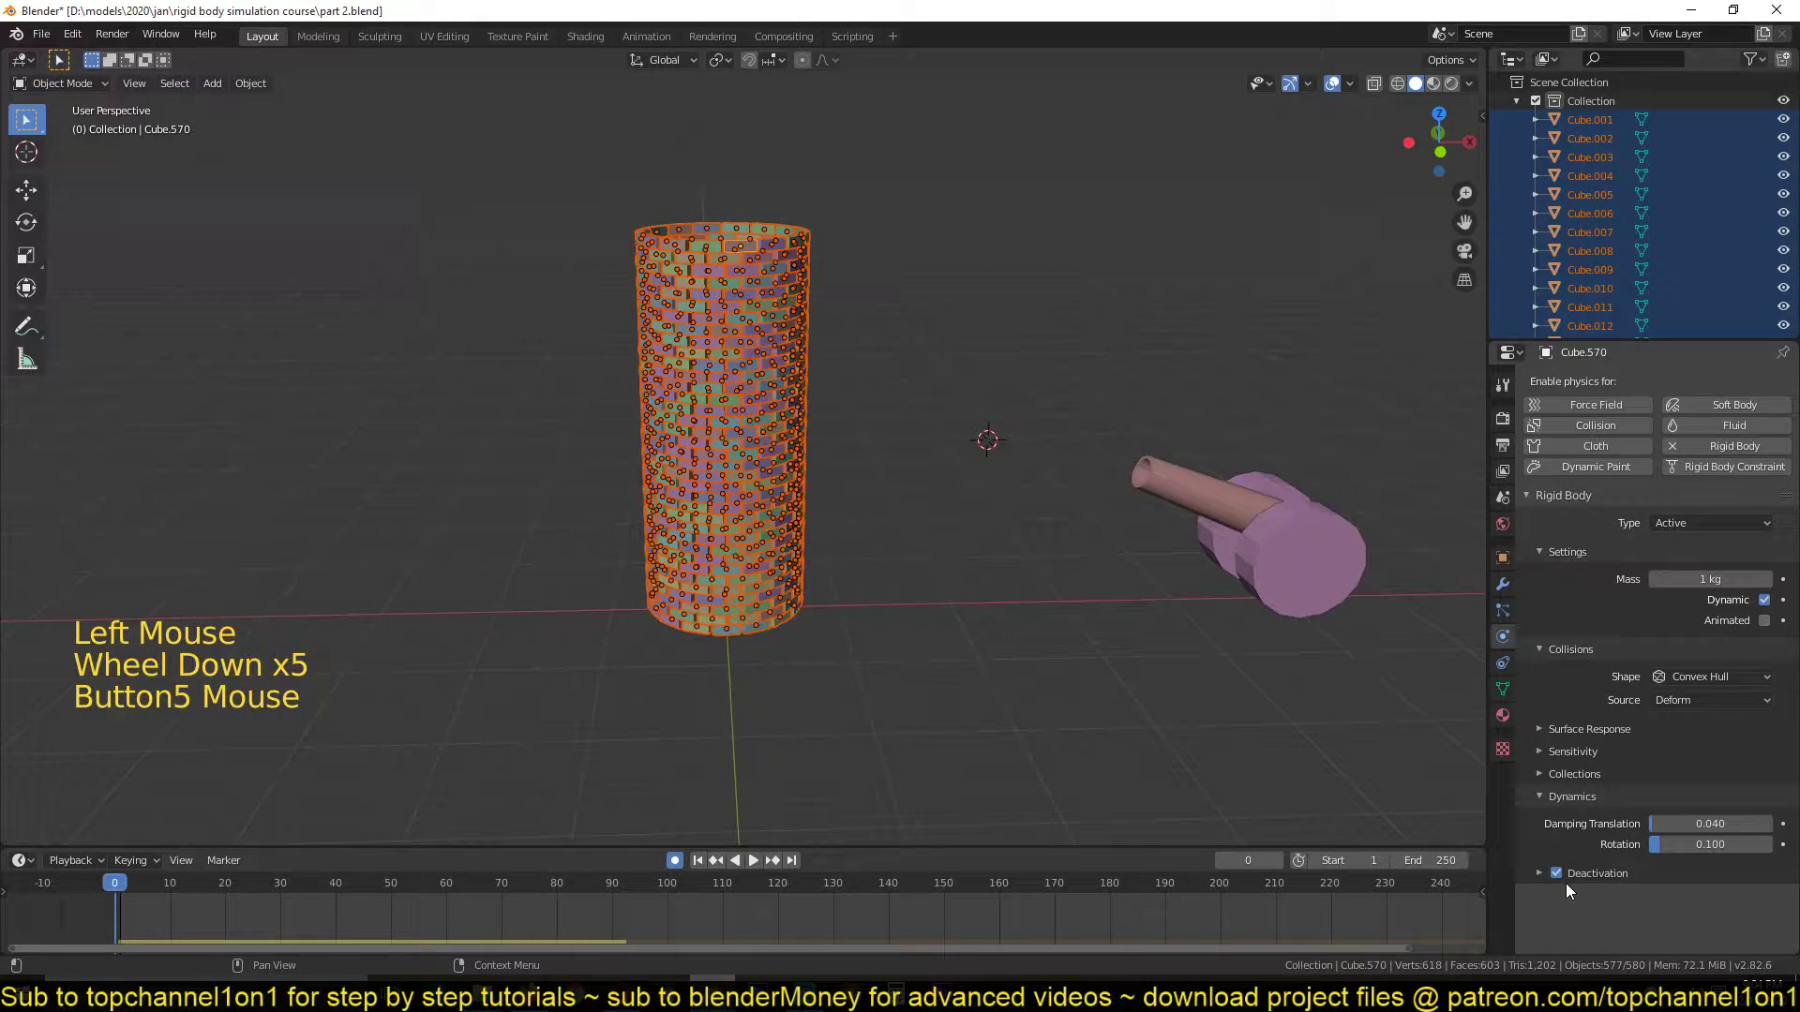
pyautogui.click(1540, 872)
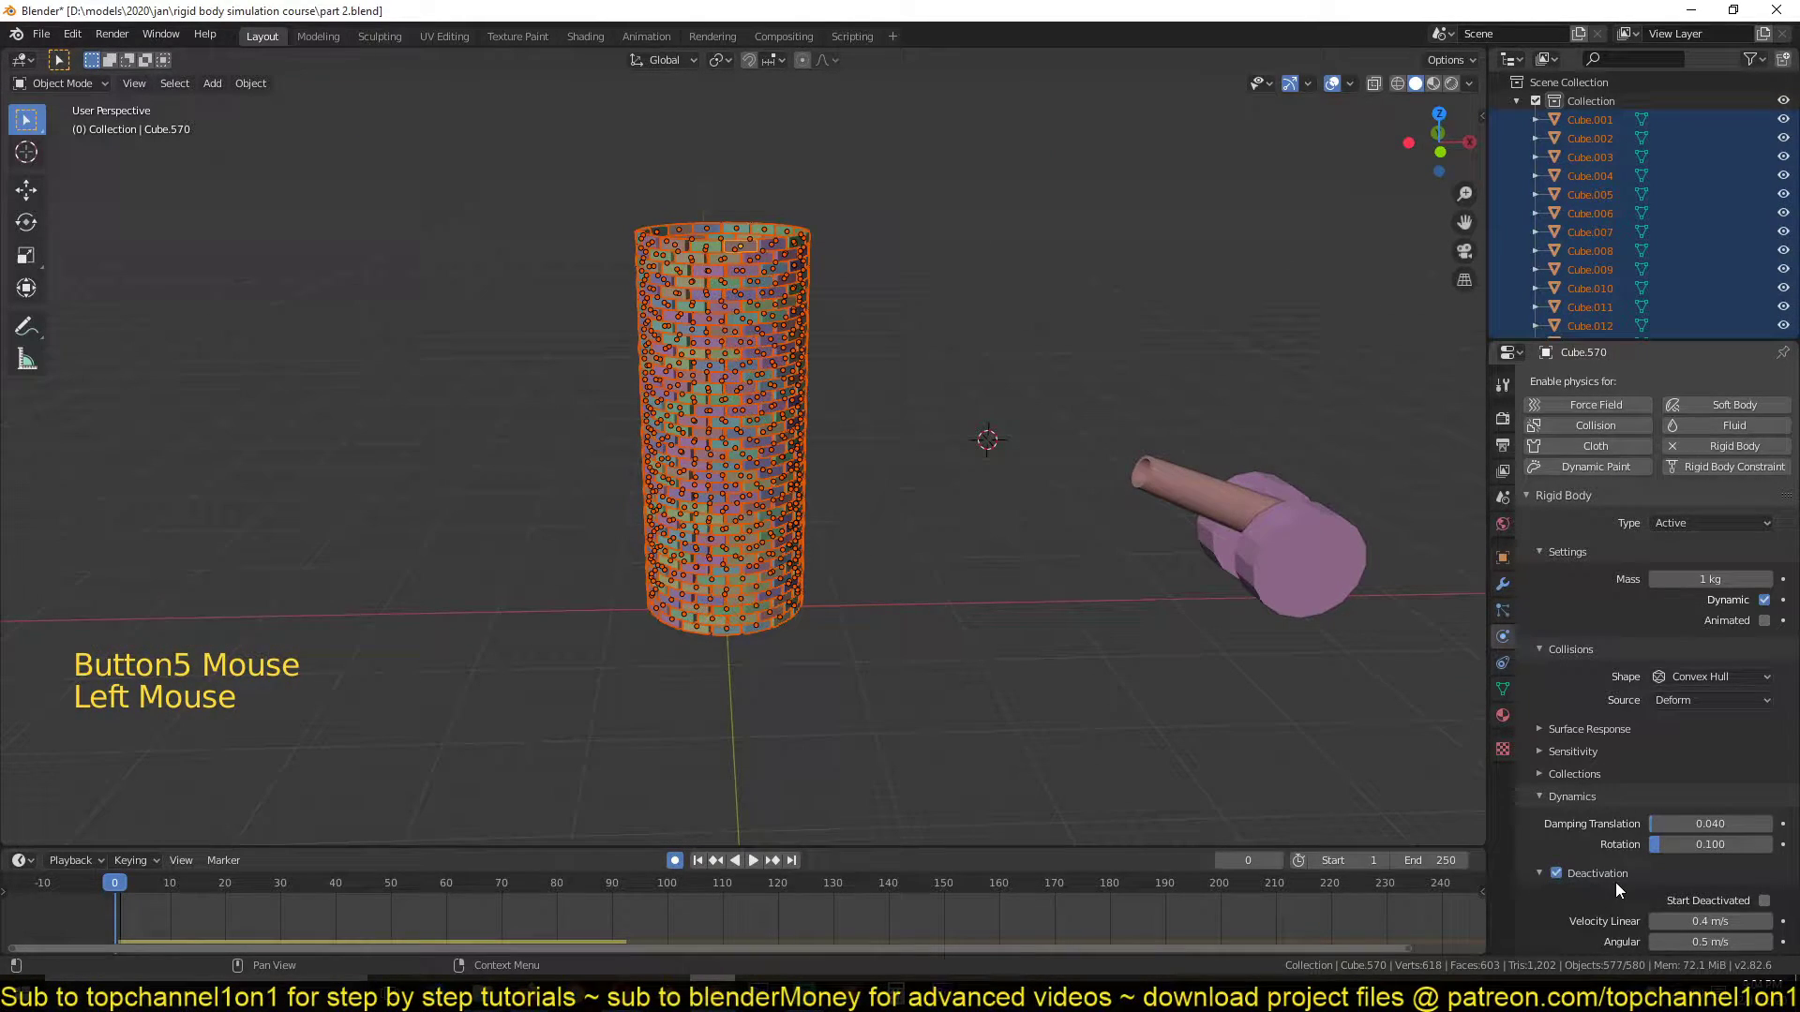
pyautogui.scroll(-5, 1615, 889)
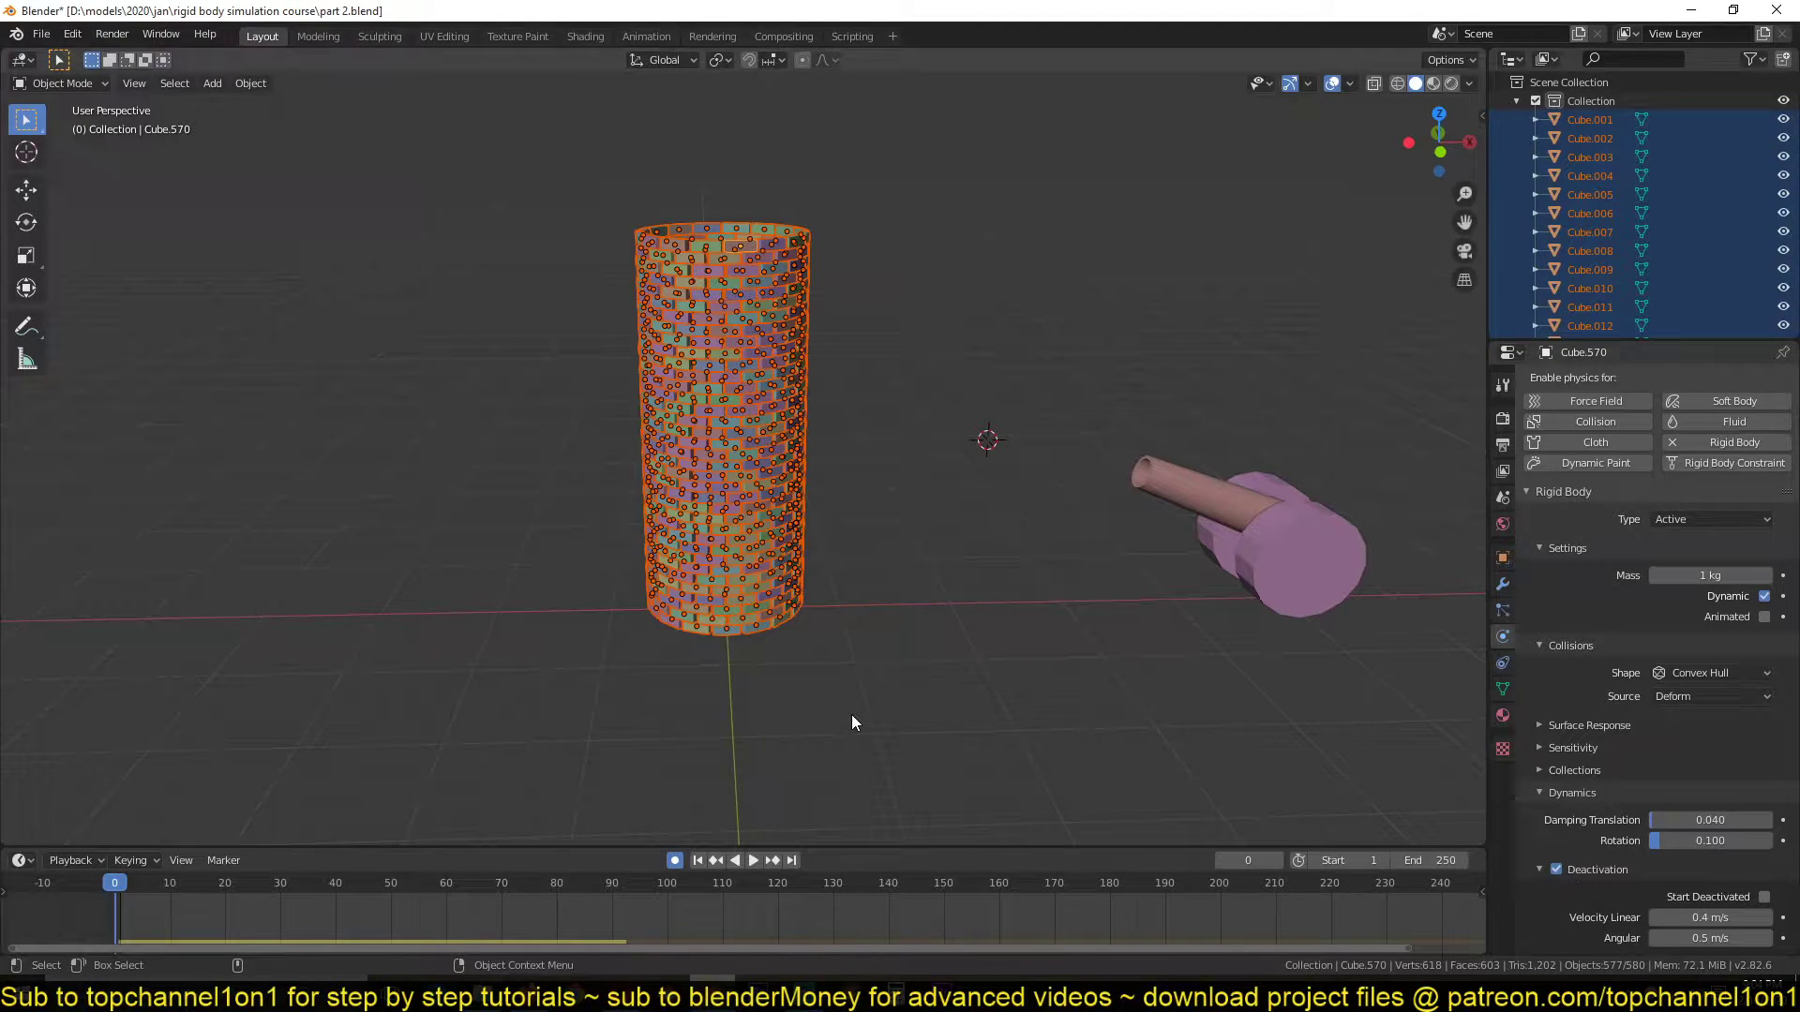
pyautogui.scroll(2, 852, 721)
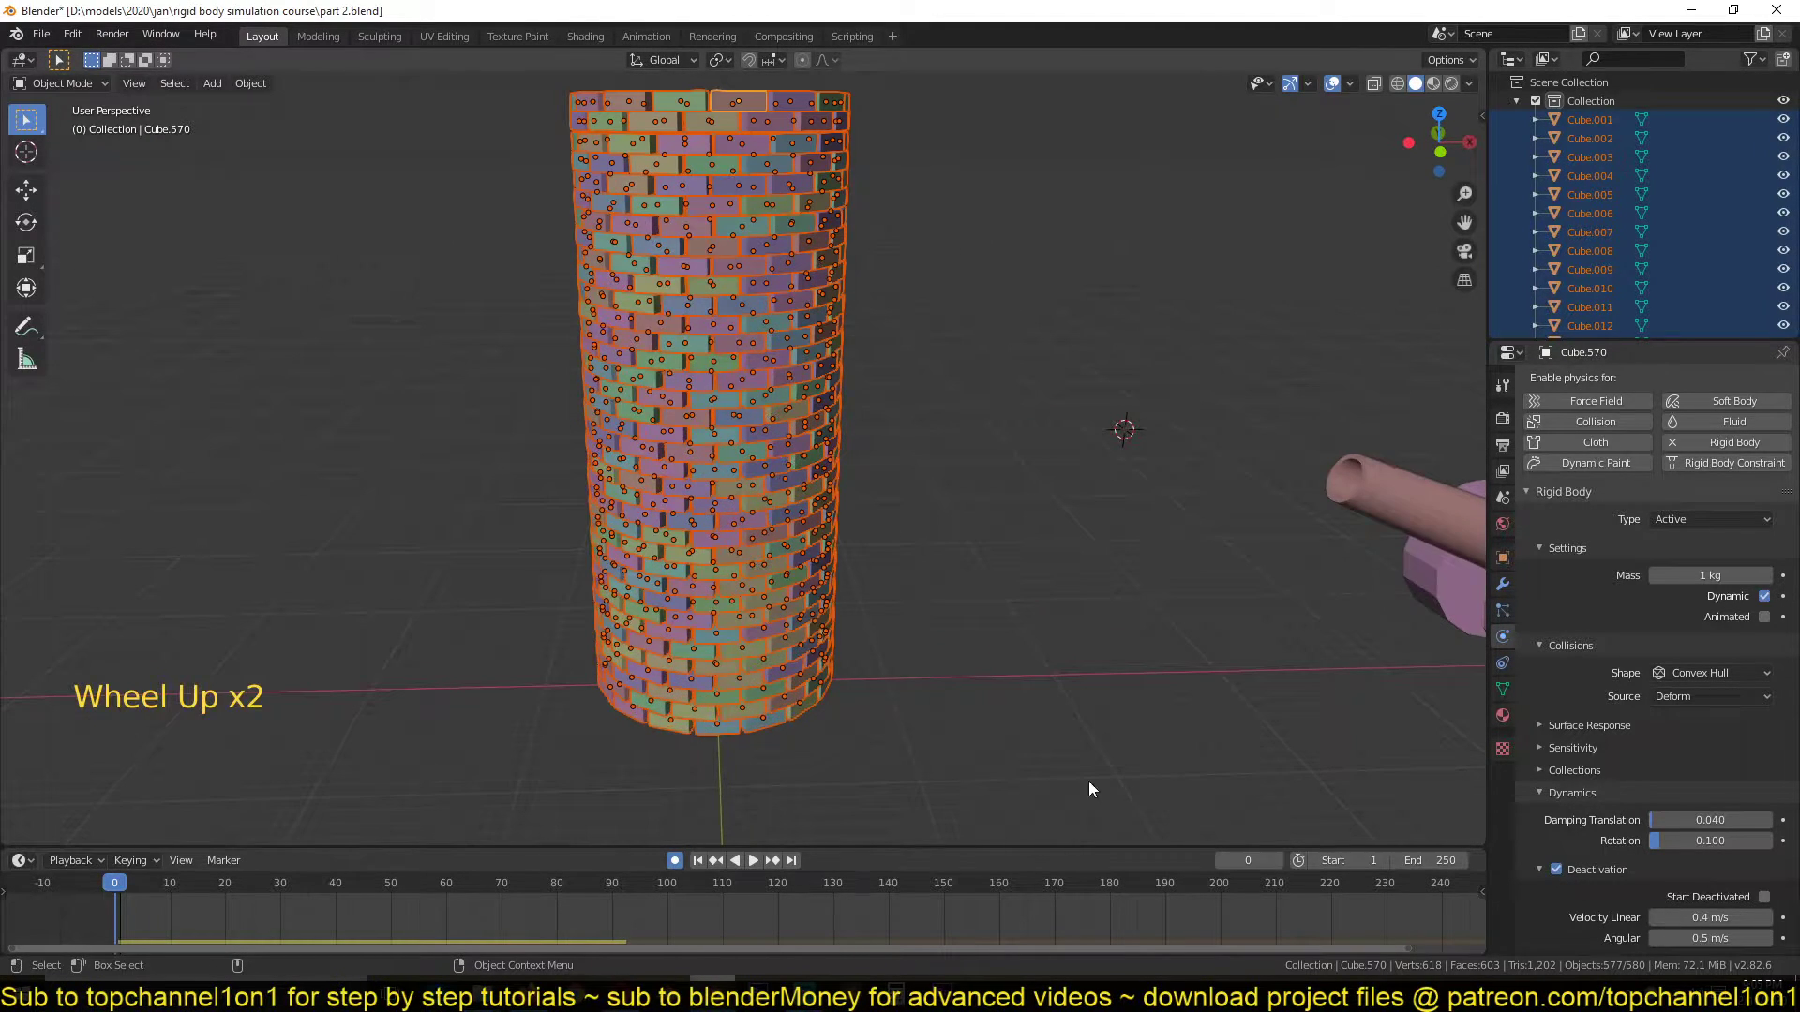
pyautogui.click(1556, 870)
# Deselect all and play the simulation with pauses, following the falling bricks
pyautogui.scroll(-3, 1100, 635)
pyautogui.hotkey('alt', 'a')
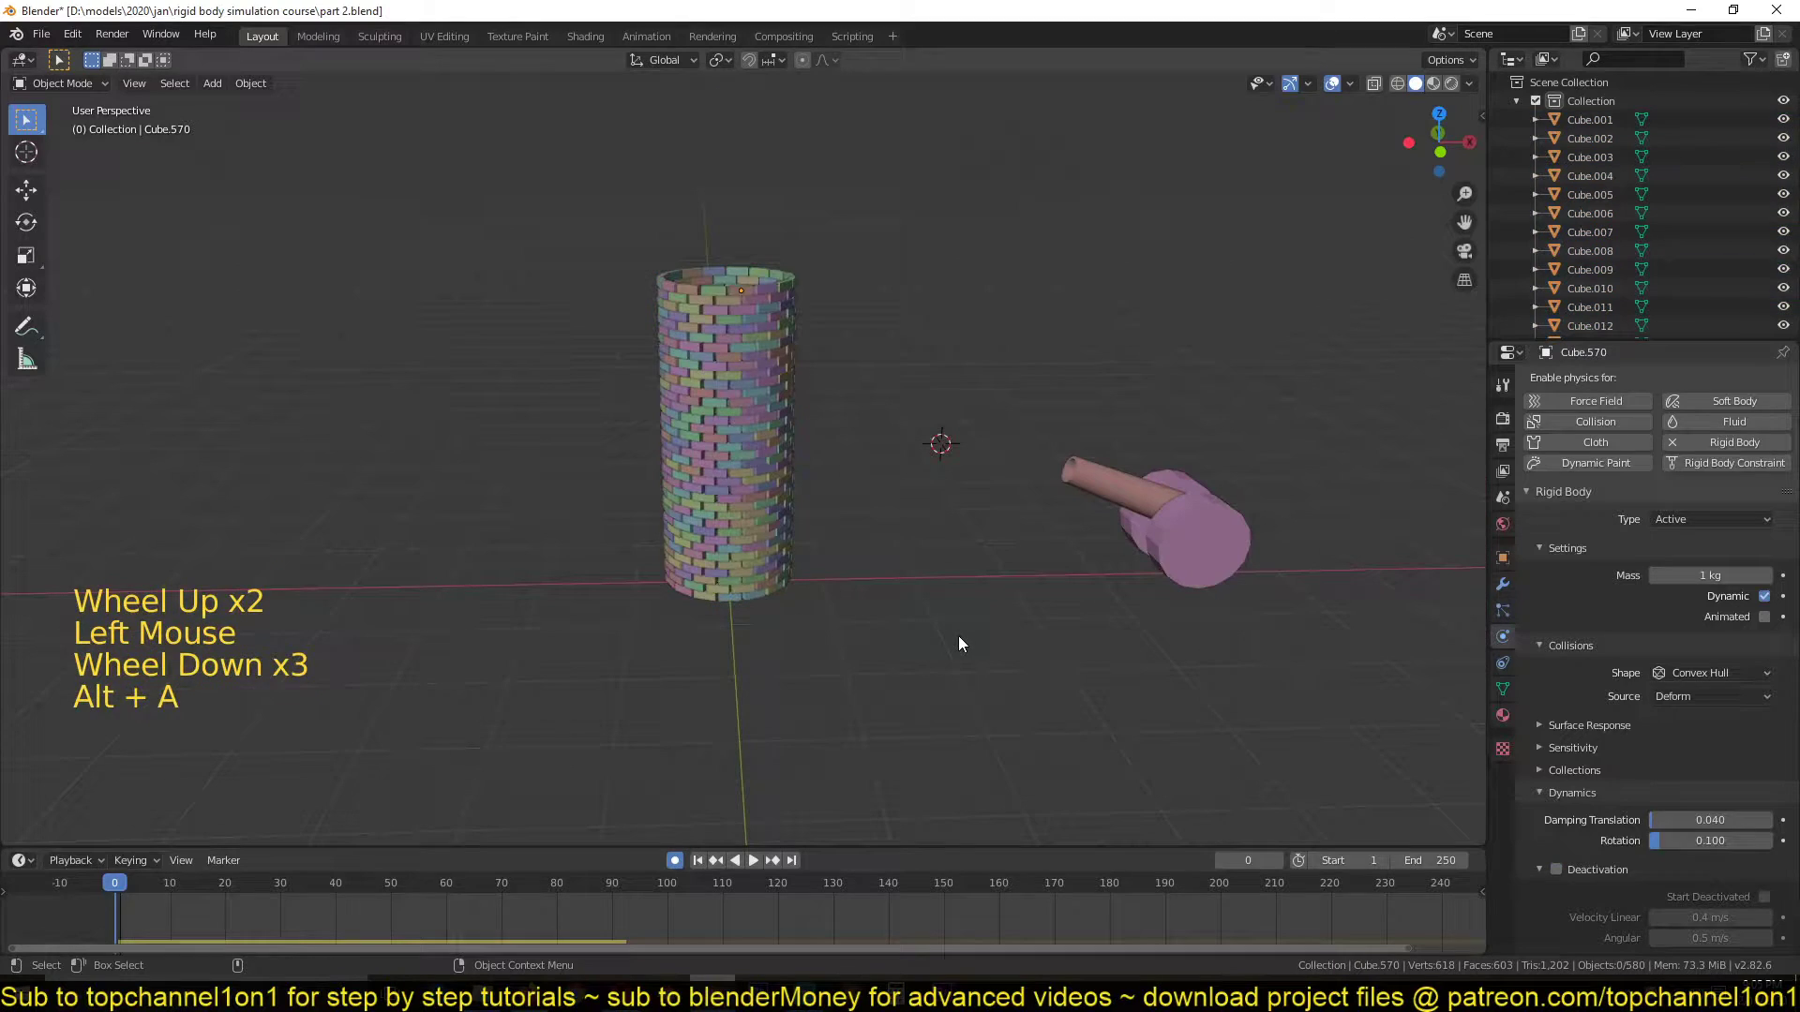
pyautogui.press('space')
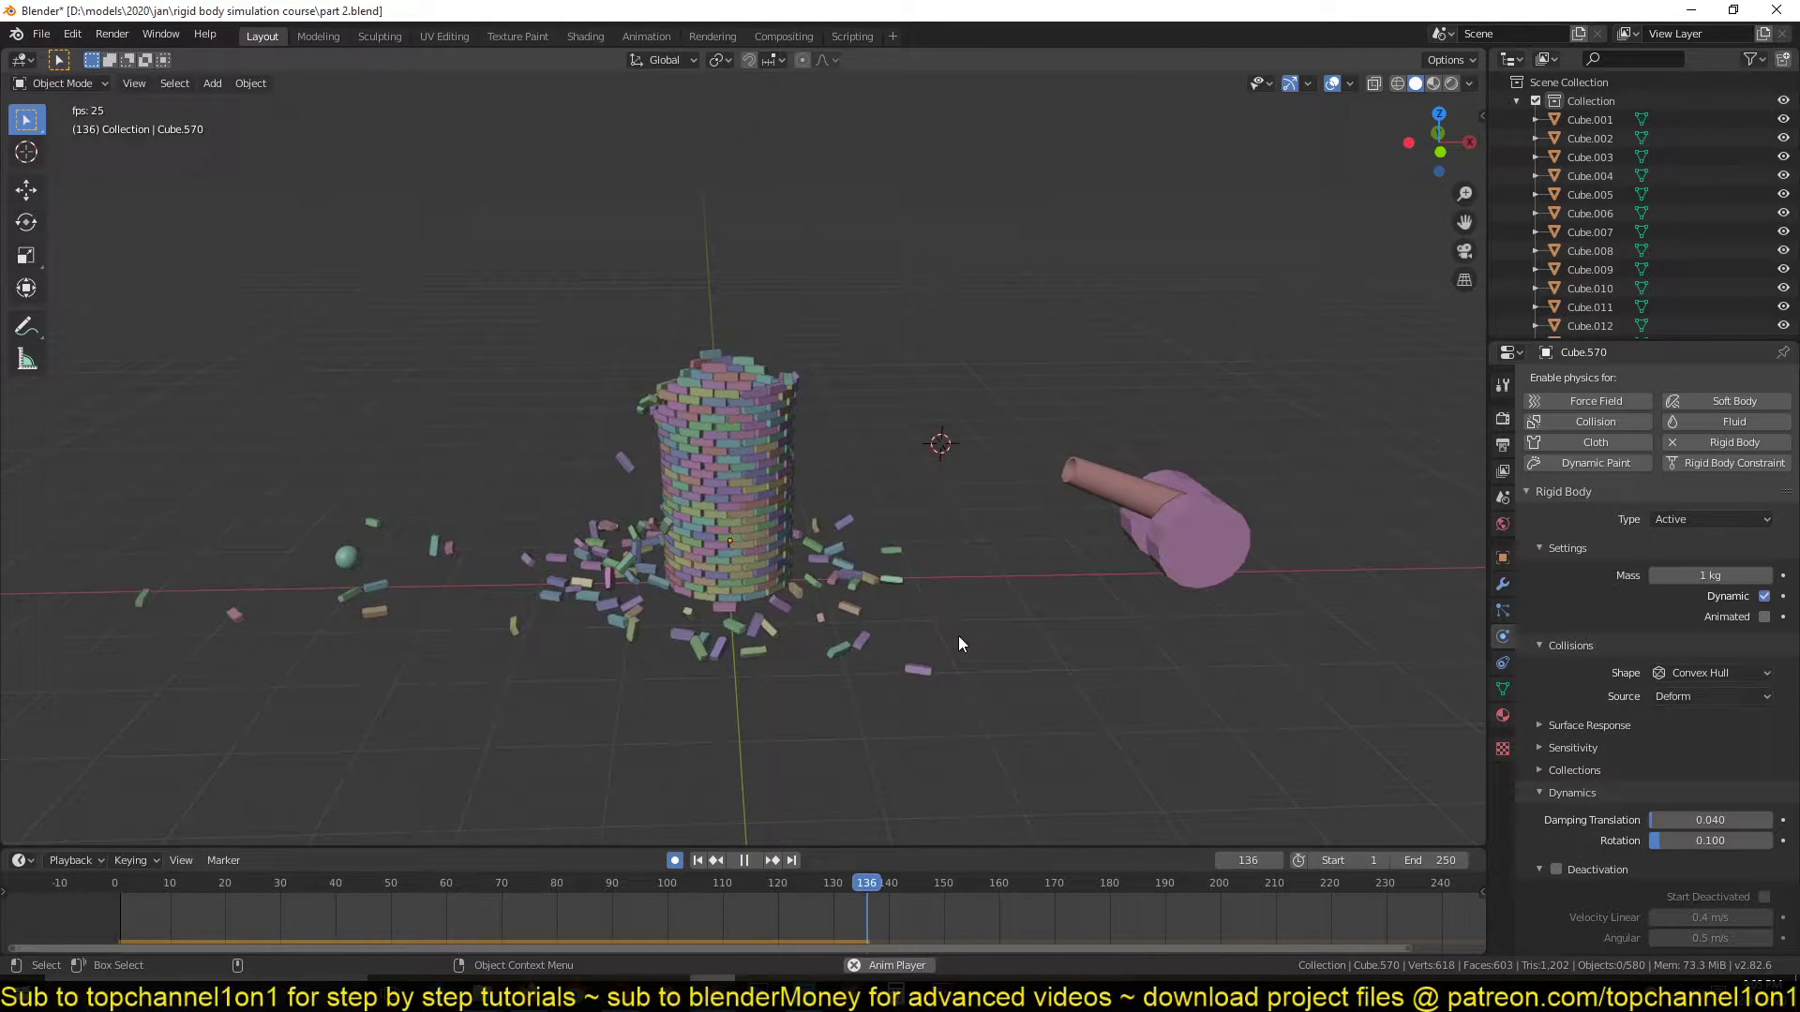
pyautogui.press('space')
pyautogui.scroll(2, 957, 666)
pyautogui.press('space')
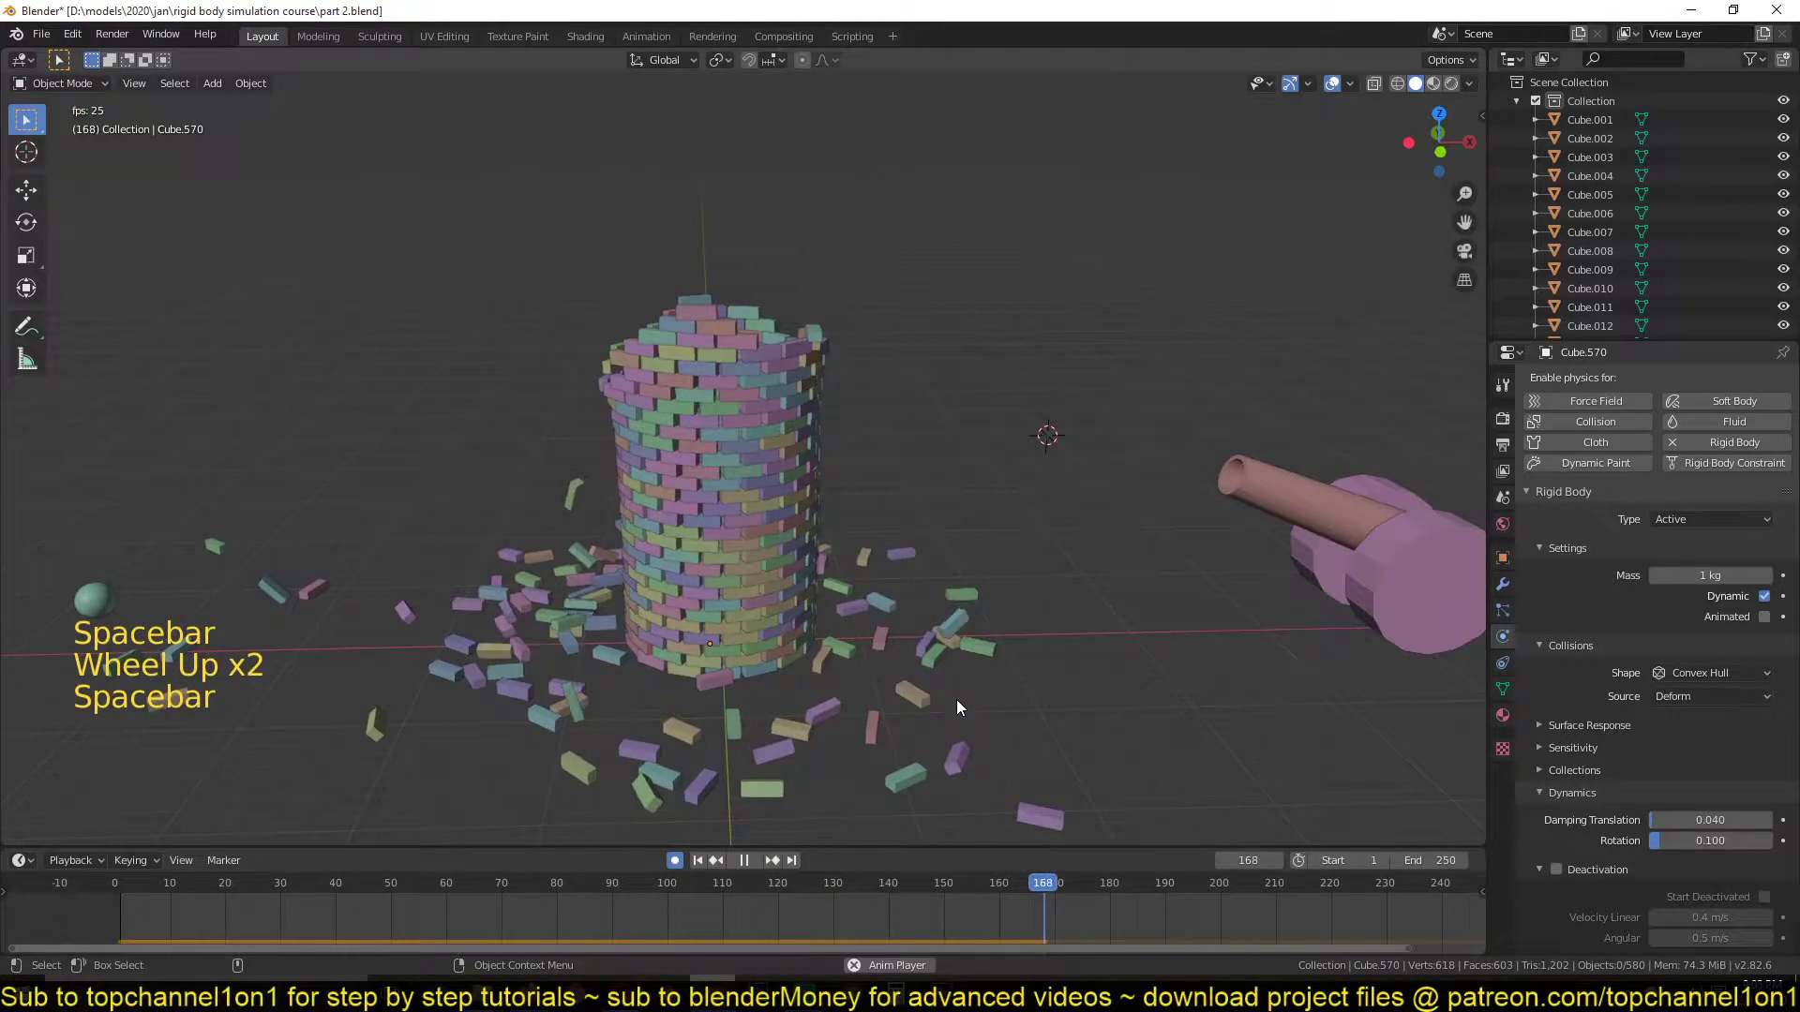
pyautogui.moveTo(956, 699); pyautogui.dragTo(1011, 573, button='middle')
pyautogui.press('space')
pyautogui.scroll(3, 932, 689)
pyautogui.moveTo(933, 689); pyautogui.dragTo(969, 489, button='middle')
pyautogui.press('space')
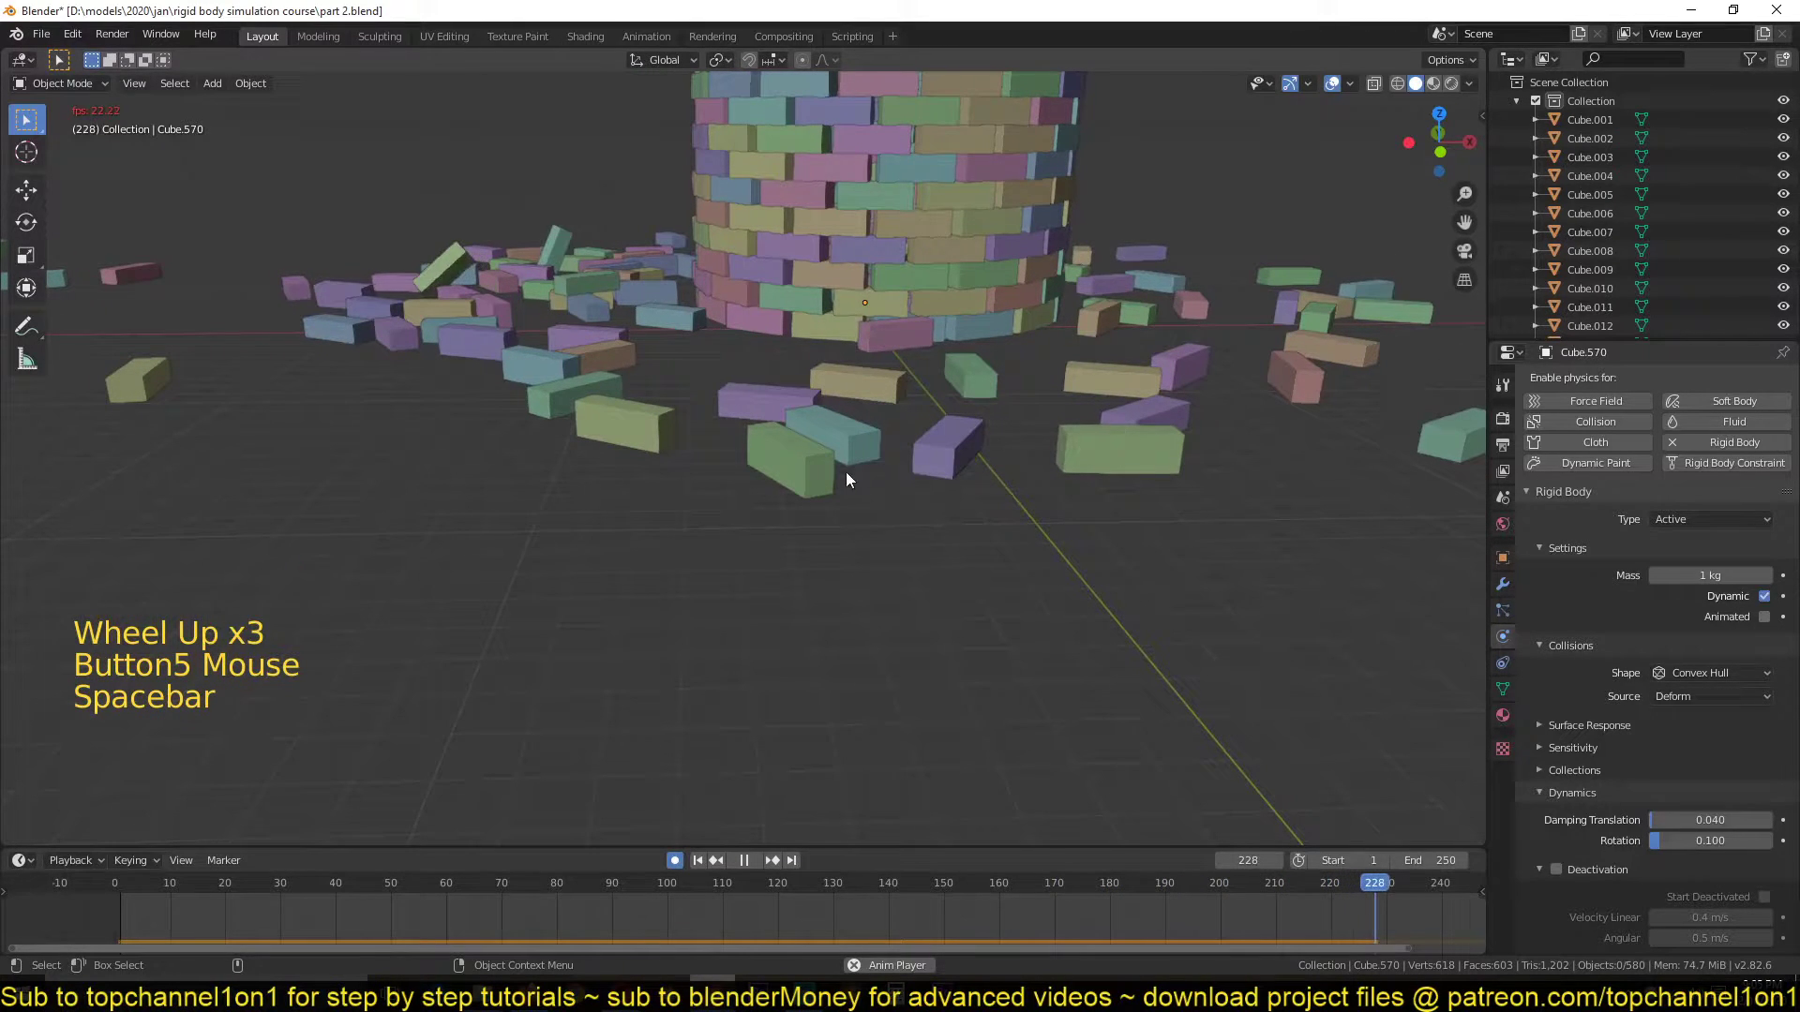
pyautogui.press('space')
pyautogui.press('space')
pyautogui.press('space')
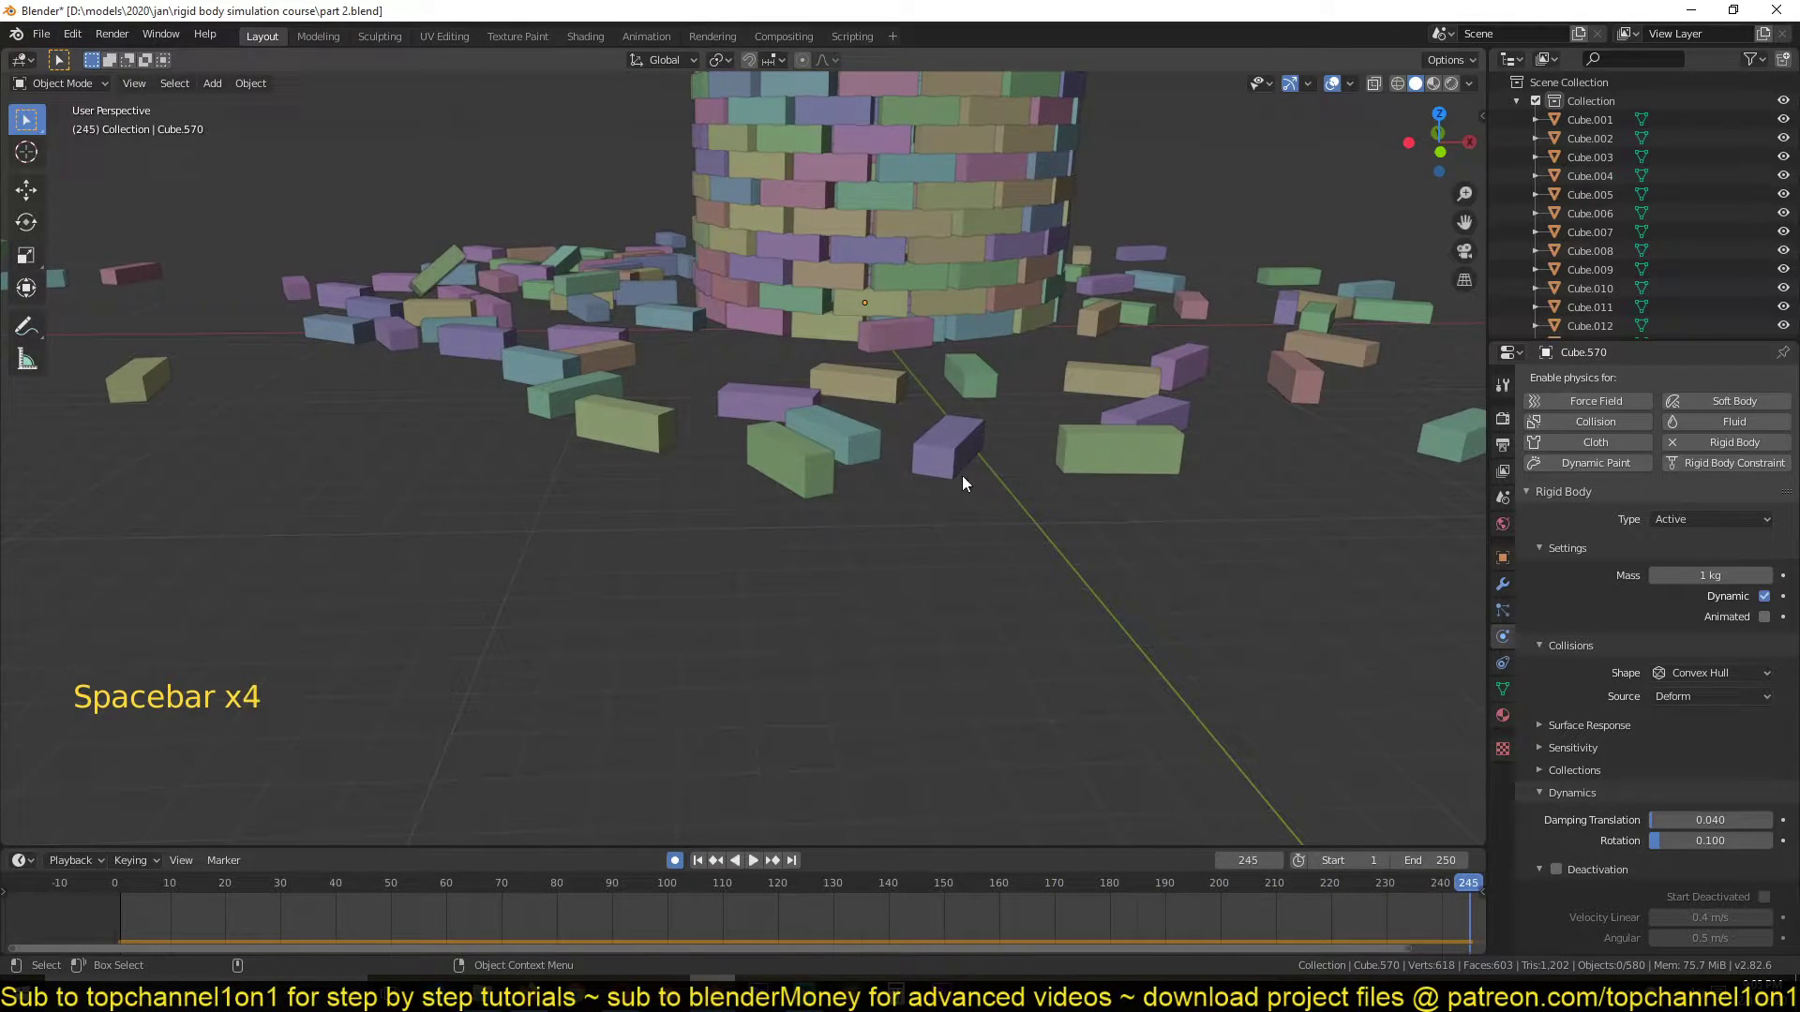
# Survey the debris at frame 245 and select one fallen teal brick
pyautogui.scroll(-3, 962, 476)
pyautogui.moveTo(950, 534); pyautogui.dragTo(940, 693, button='middle')
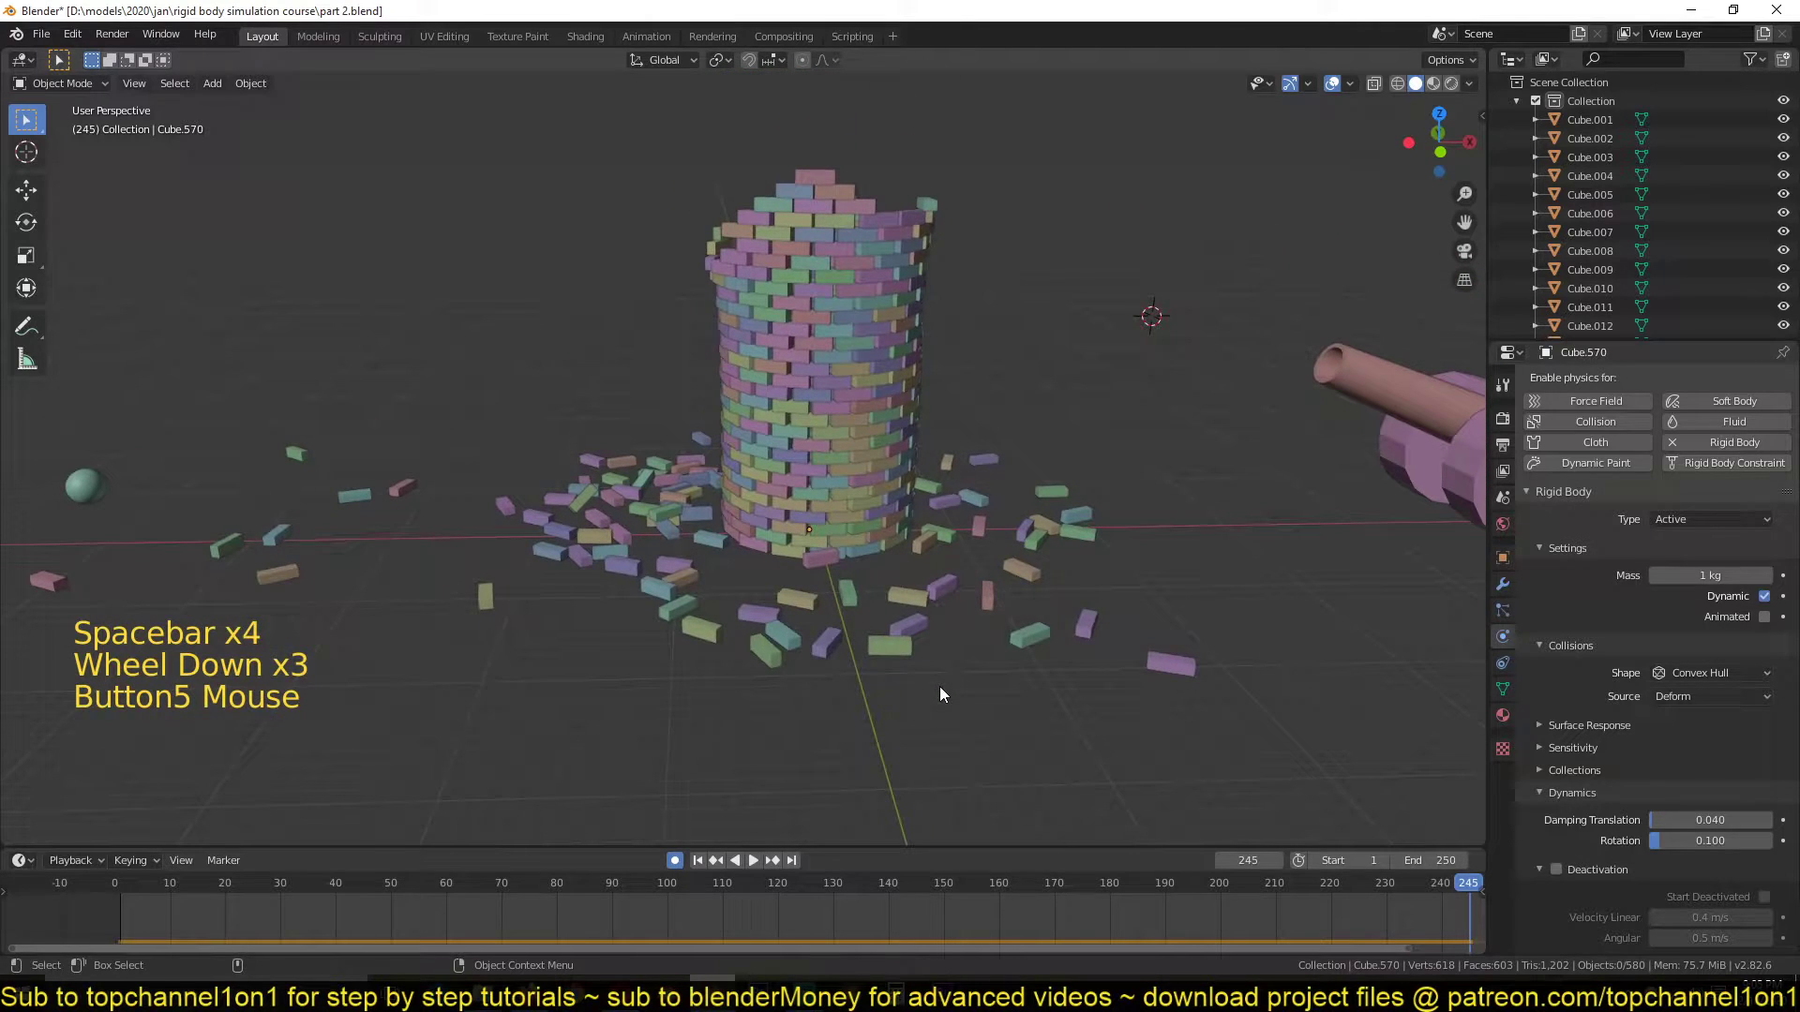
pyautogui.scroll(4, 941, 686)
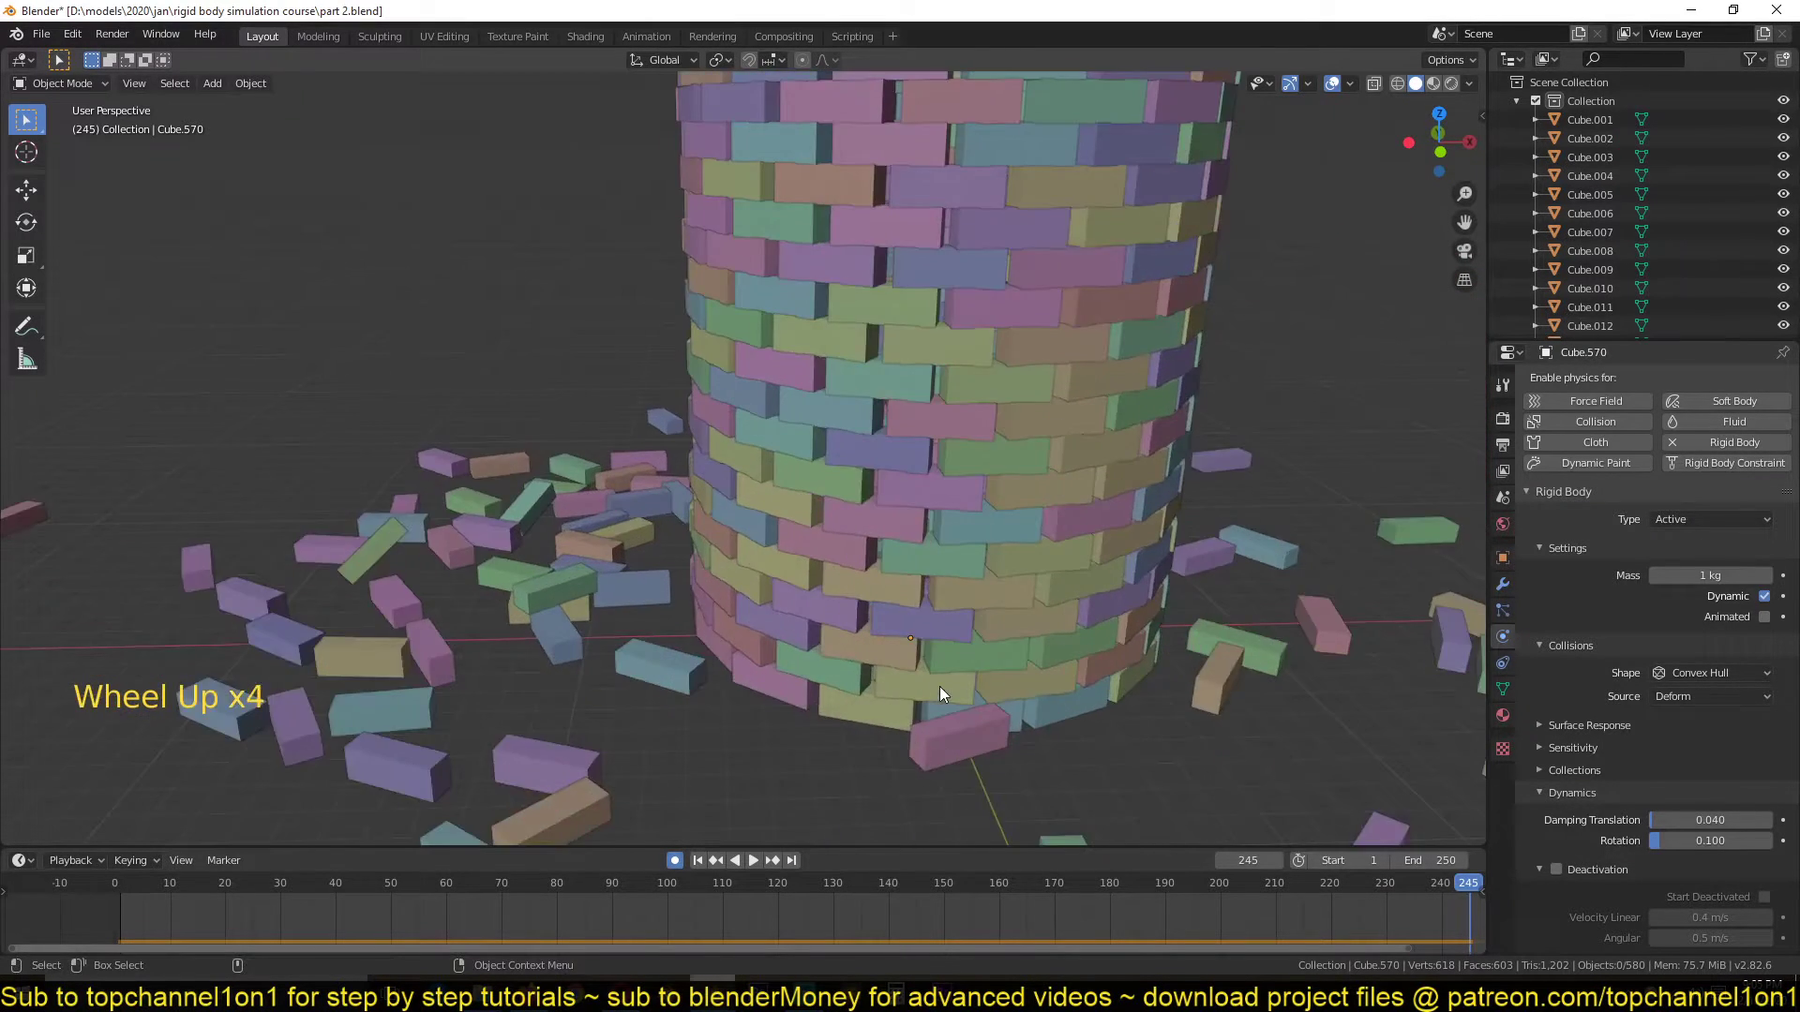
pyautogui.moveTo(975, 506); pyautogui.dragTo(907, 580, button='middle')
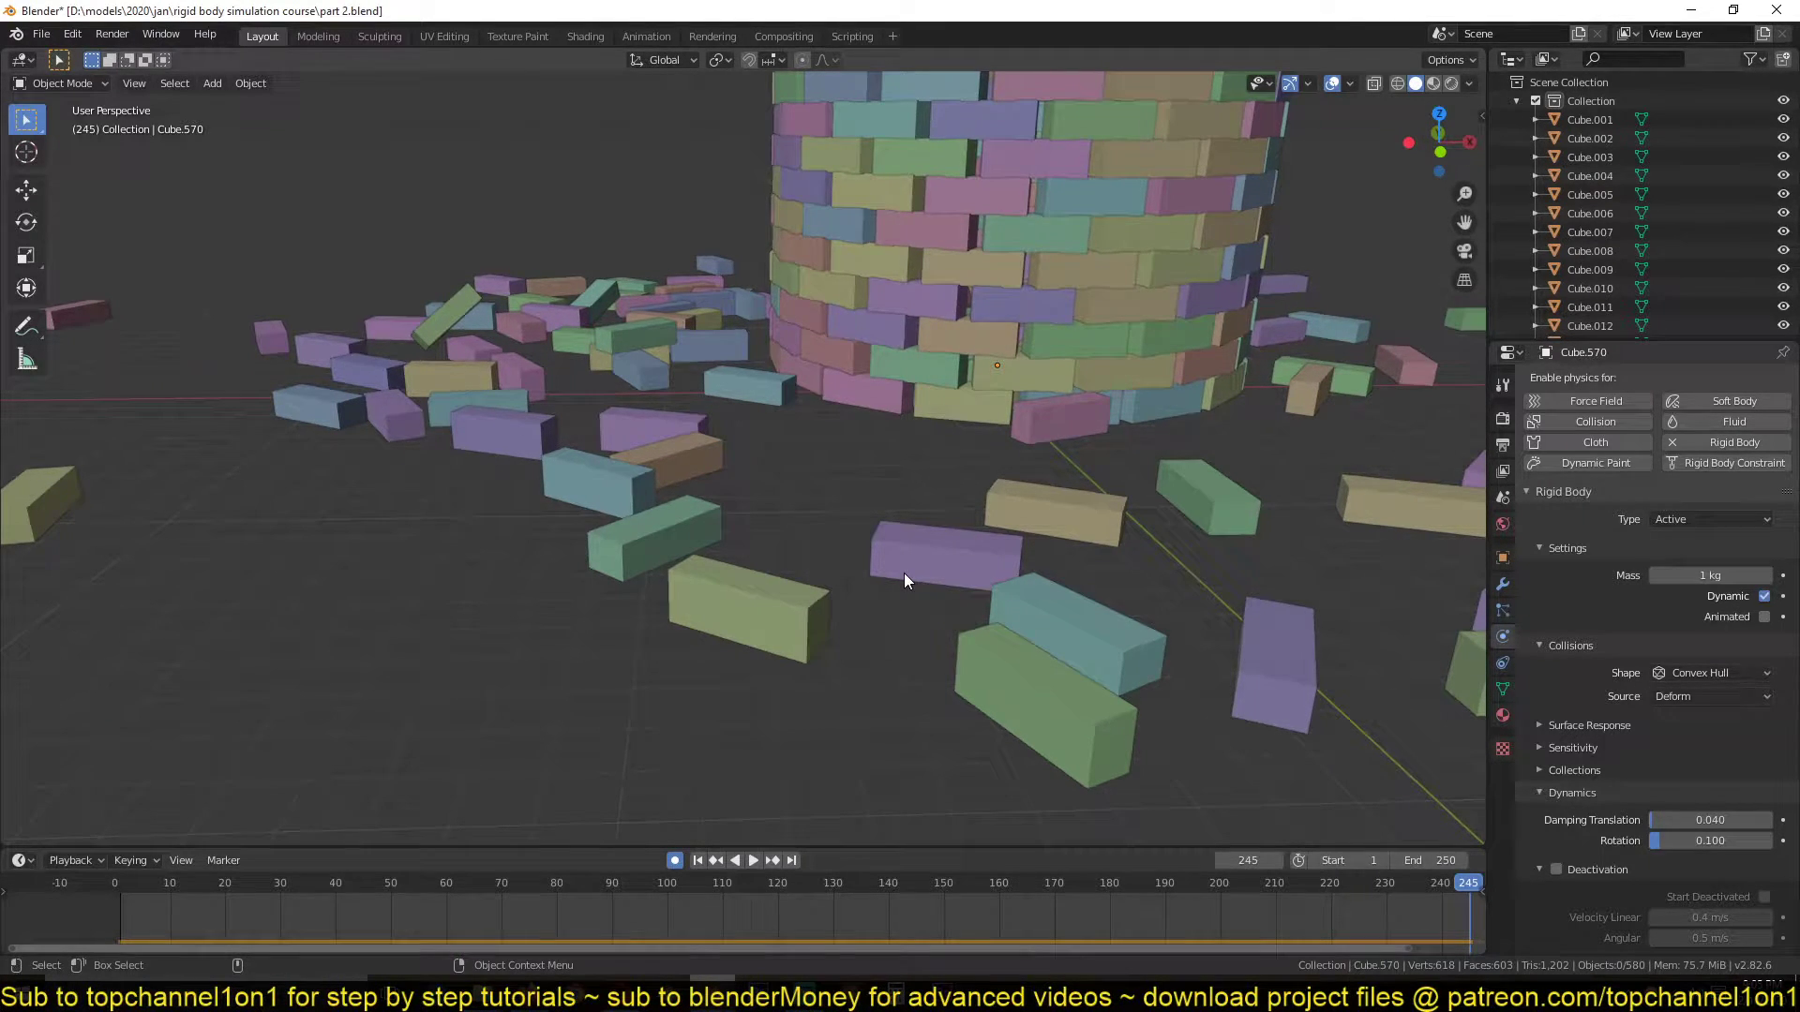
pyautogui.moveTo(905, 580); pyautogui.dragTo(894, 606, button='middle')
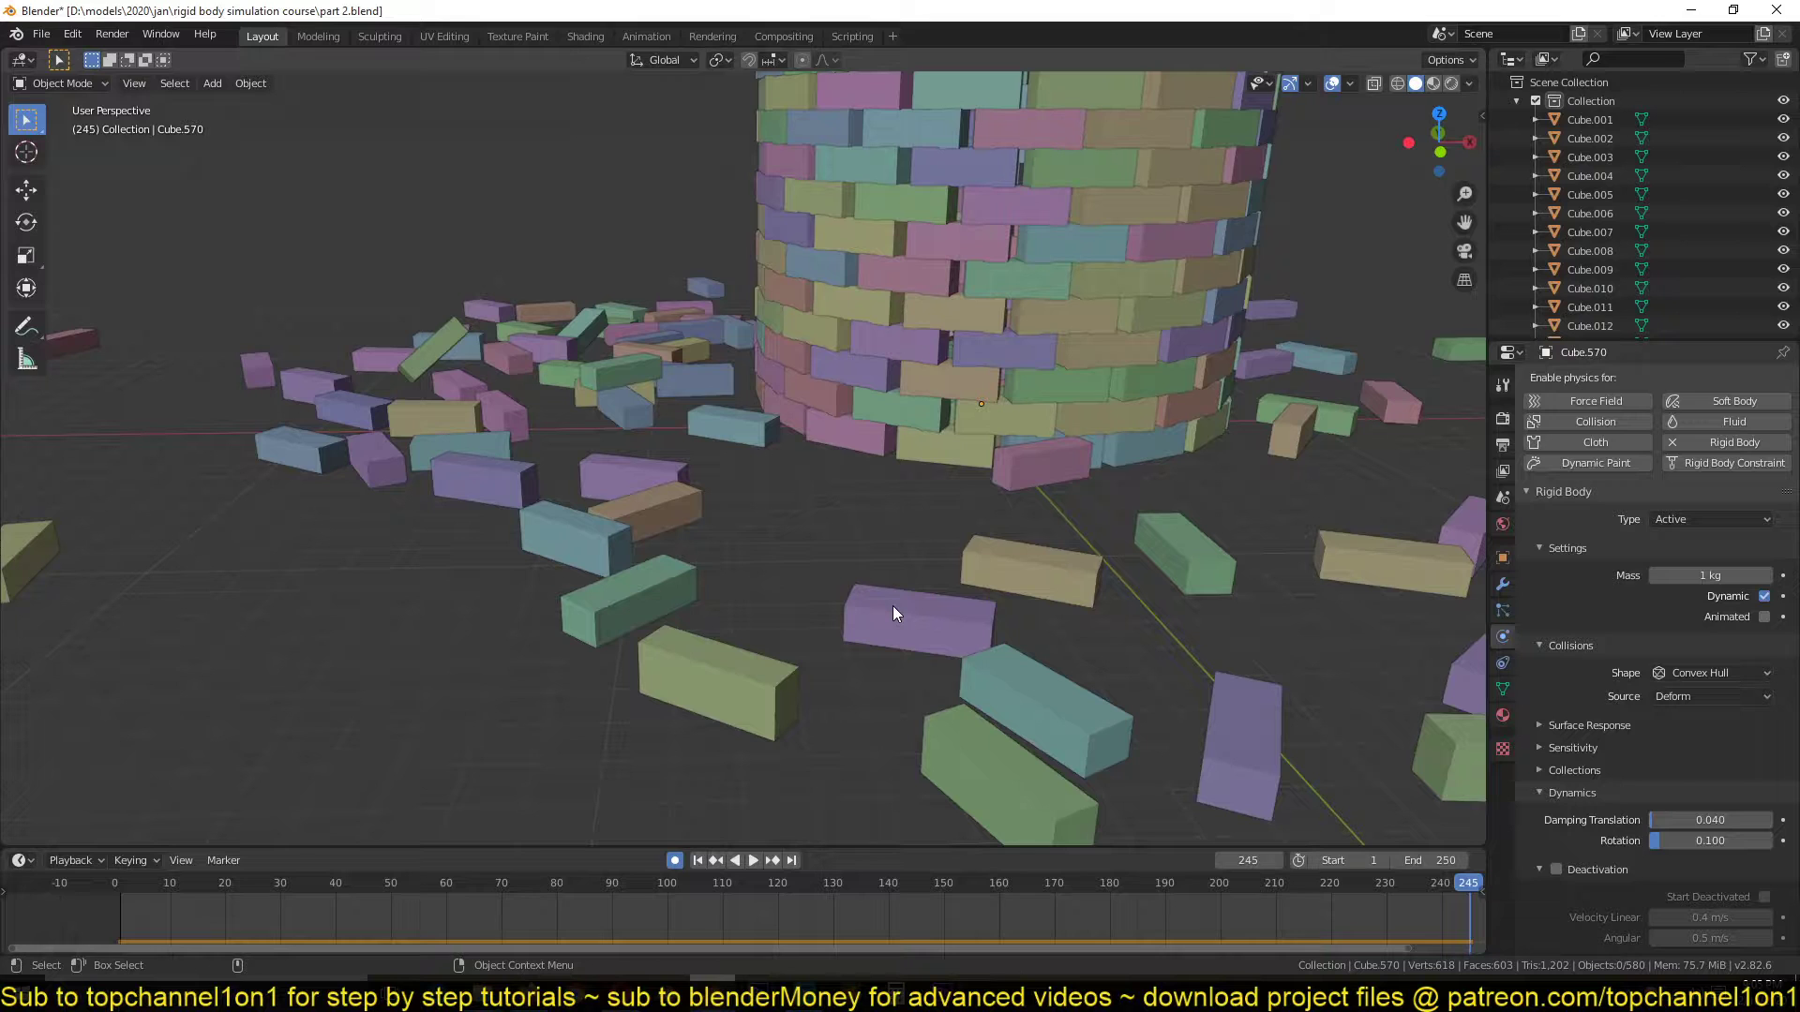
pyautogui.moveTo(891, 614); pyautogui.dragTo(877, 613, button='middle')
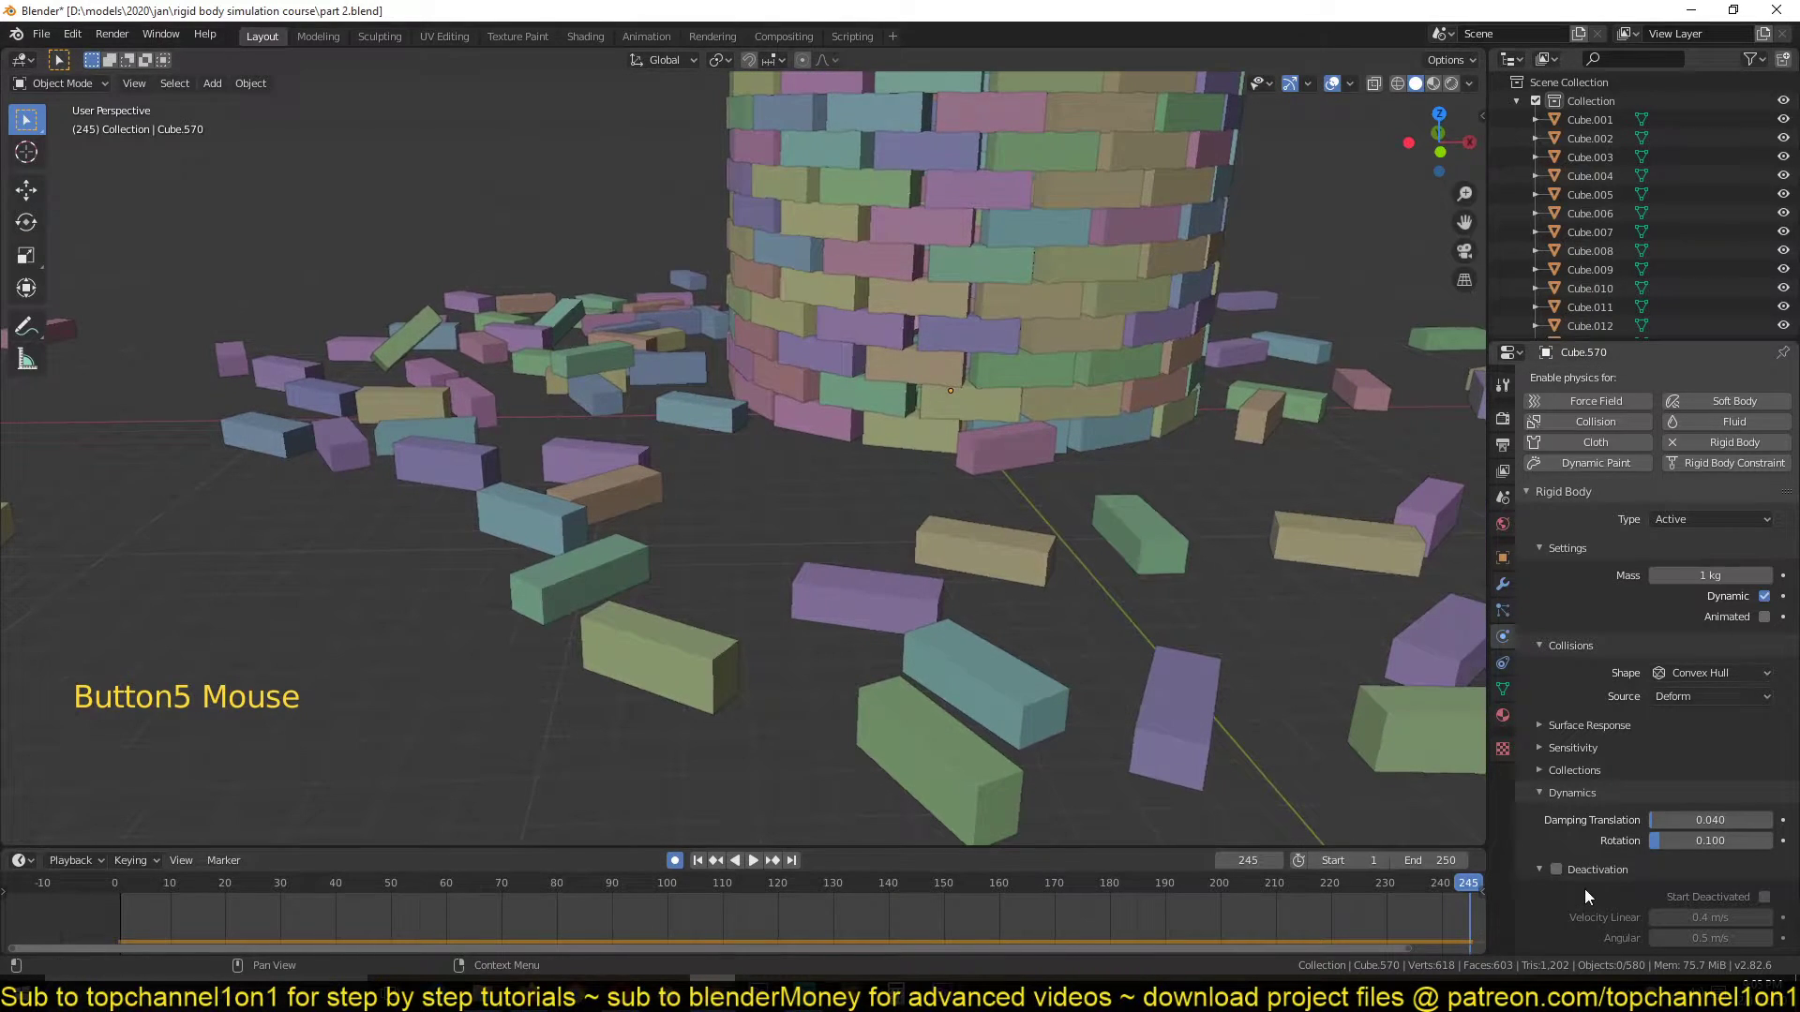
pyautogui.moveTo(844, 690); pyautogui.dragTo(683, 659, button='middle')
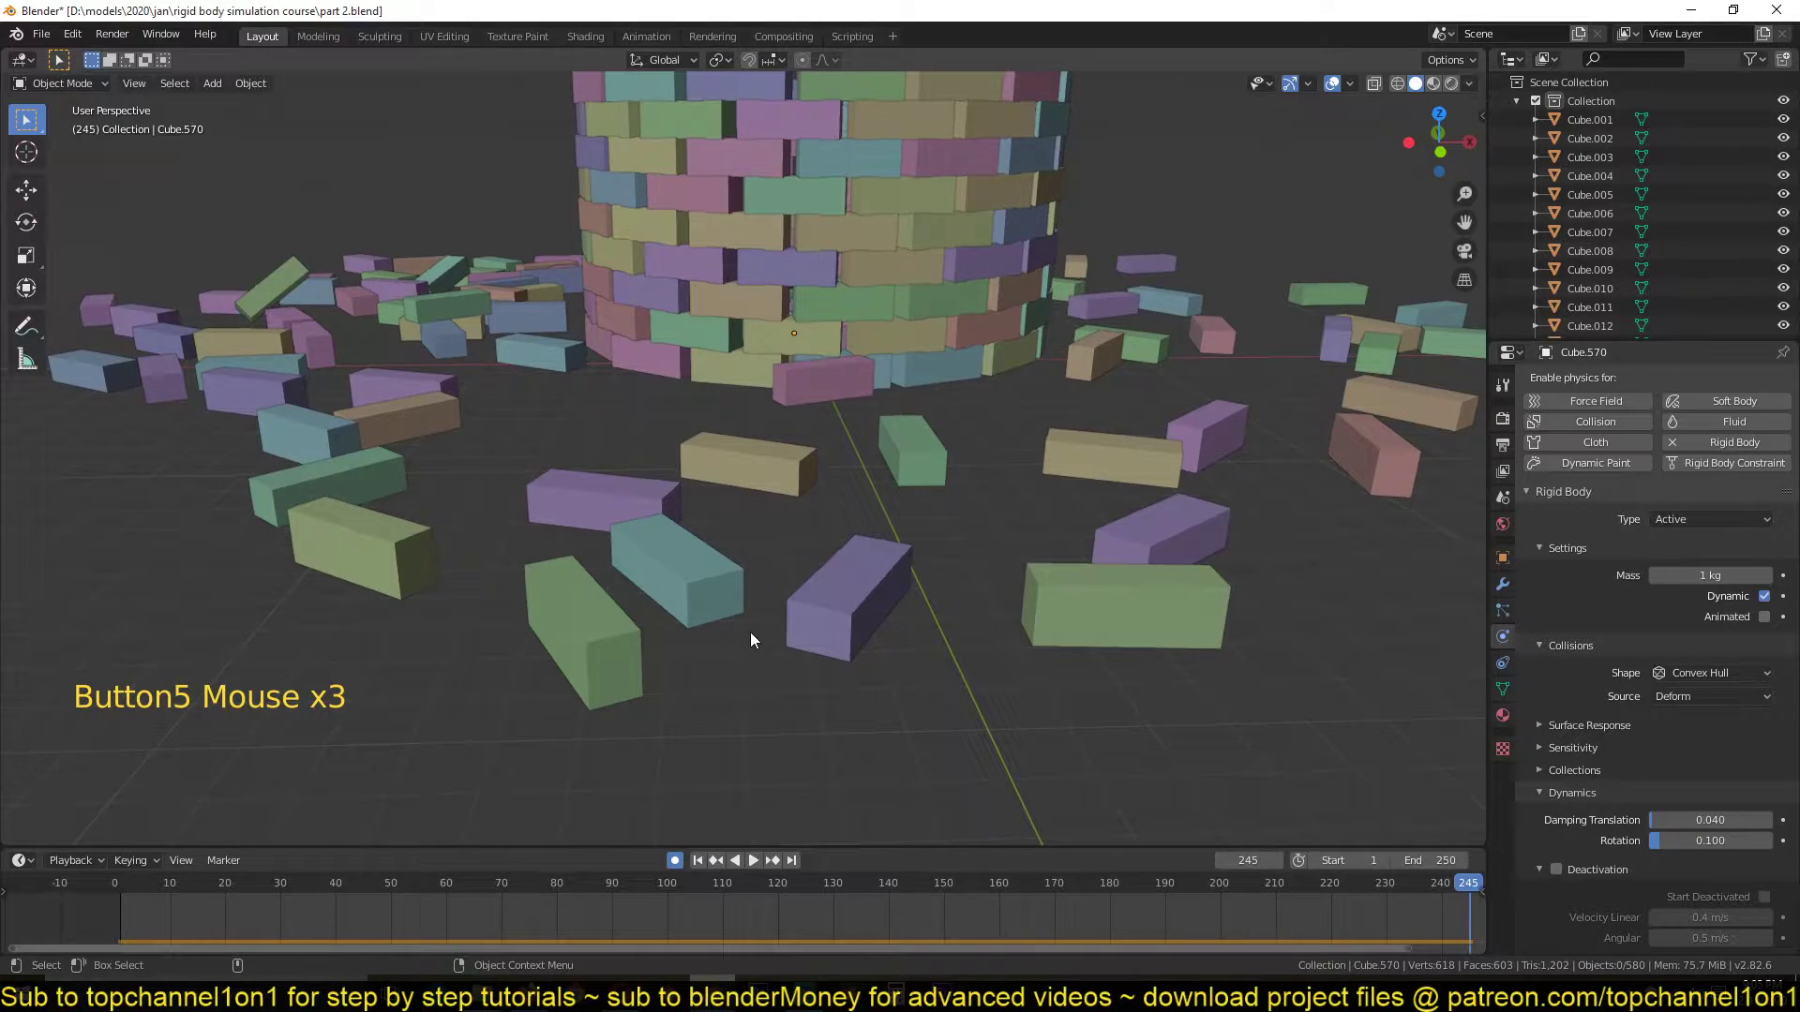
pyautogui.click(708, 604)
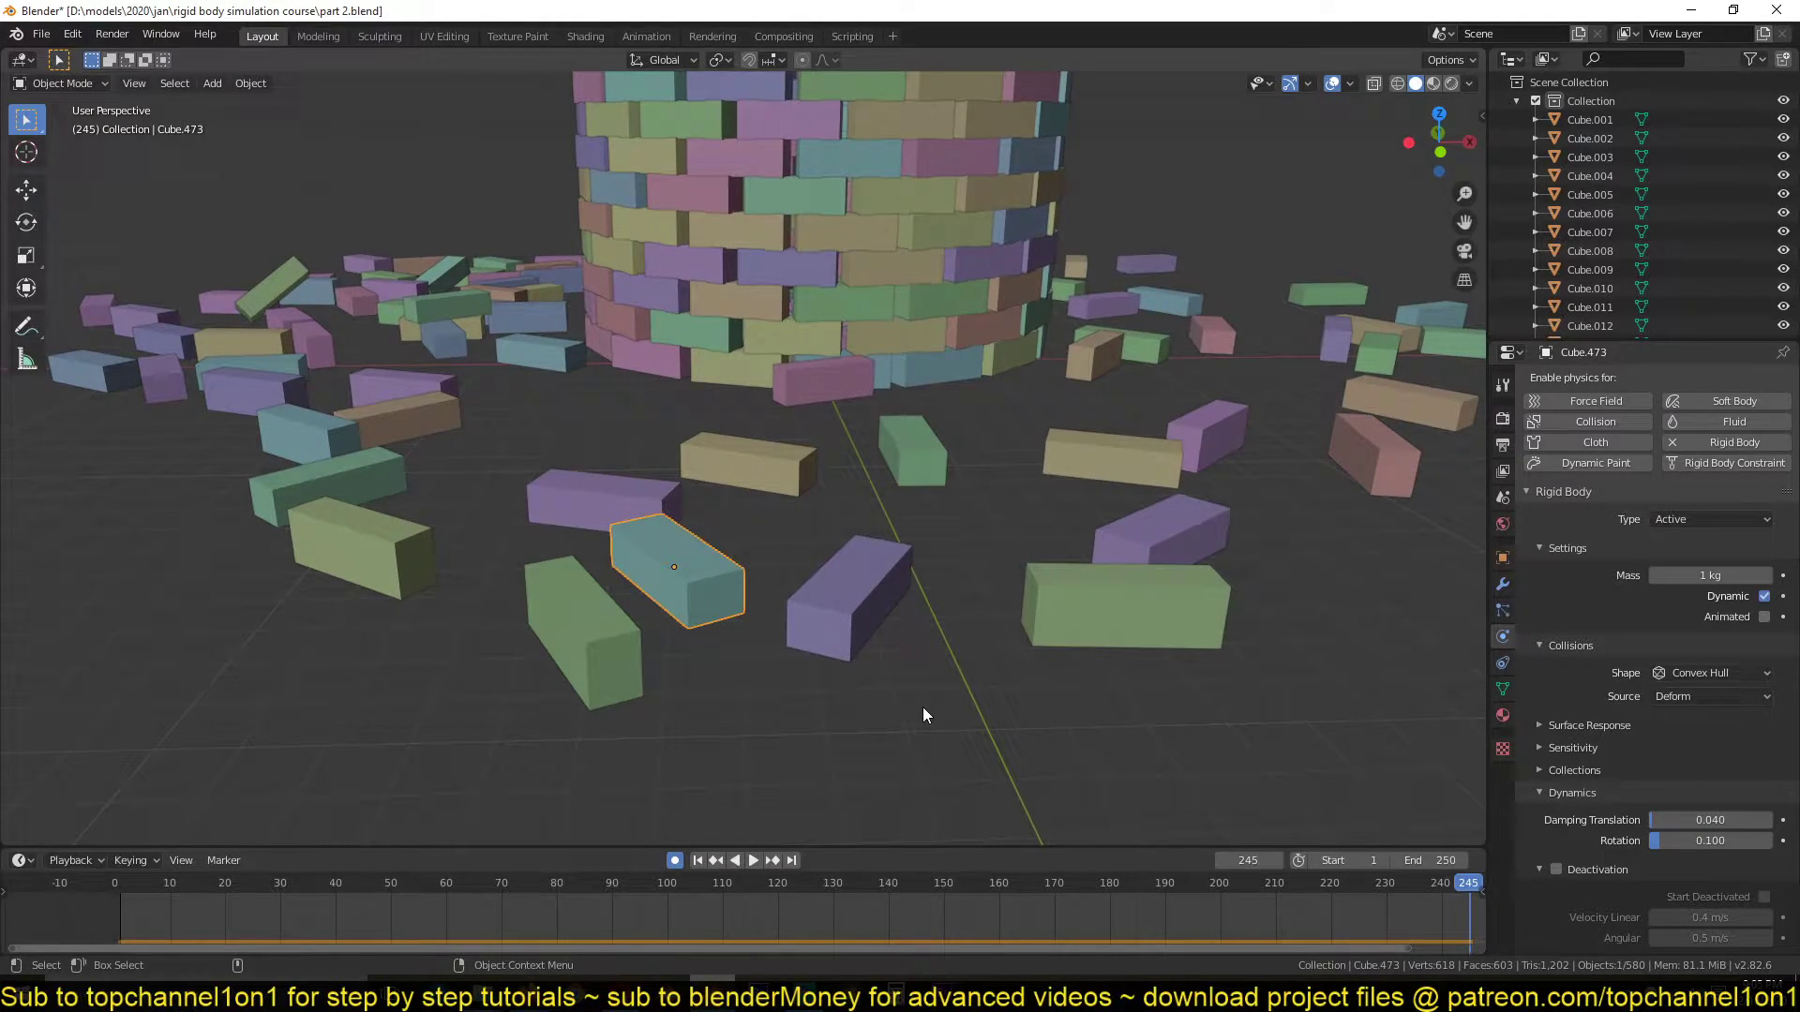
pyautogui.keyDown('shift'); pyautogui.rightClick(1263, 930); pyautogui.keyUp('shift')
pyautogui.keyDown('shift'); pyautogui.rightClick(1102, 932); pyautogui.keyUp('shift')
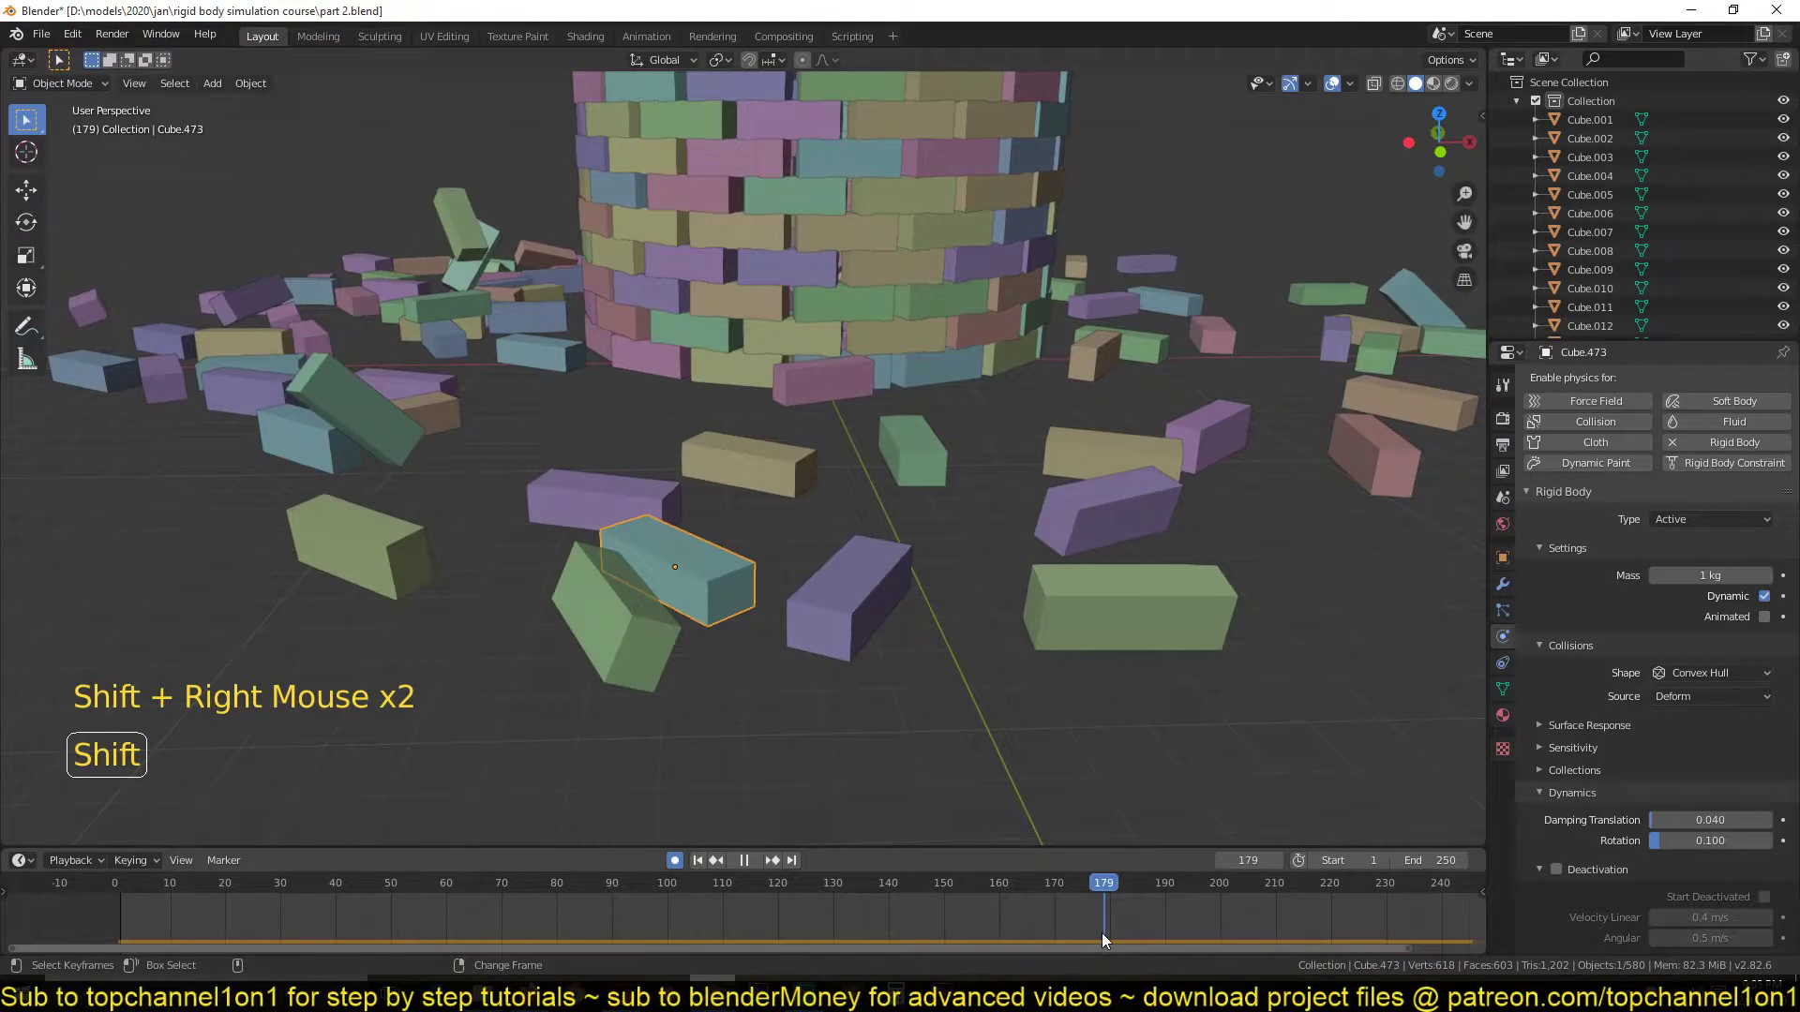
pyautogui.press('space')
pyautogui.press('space')
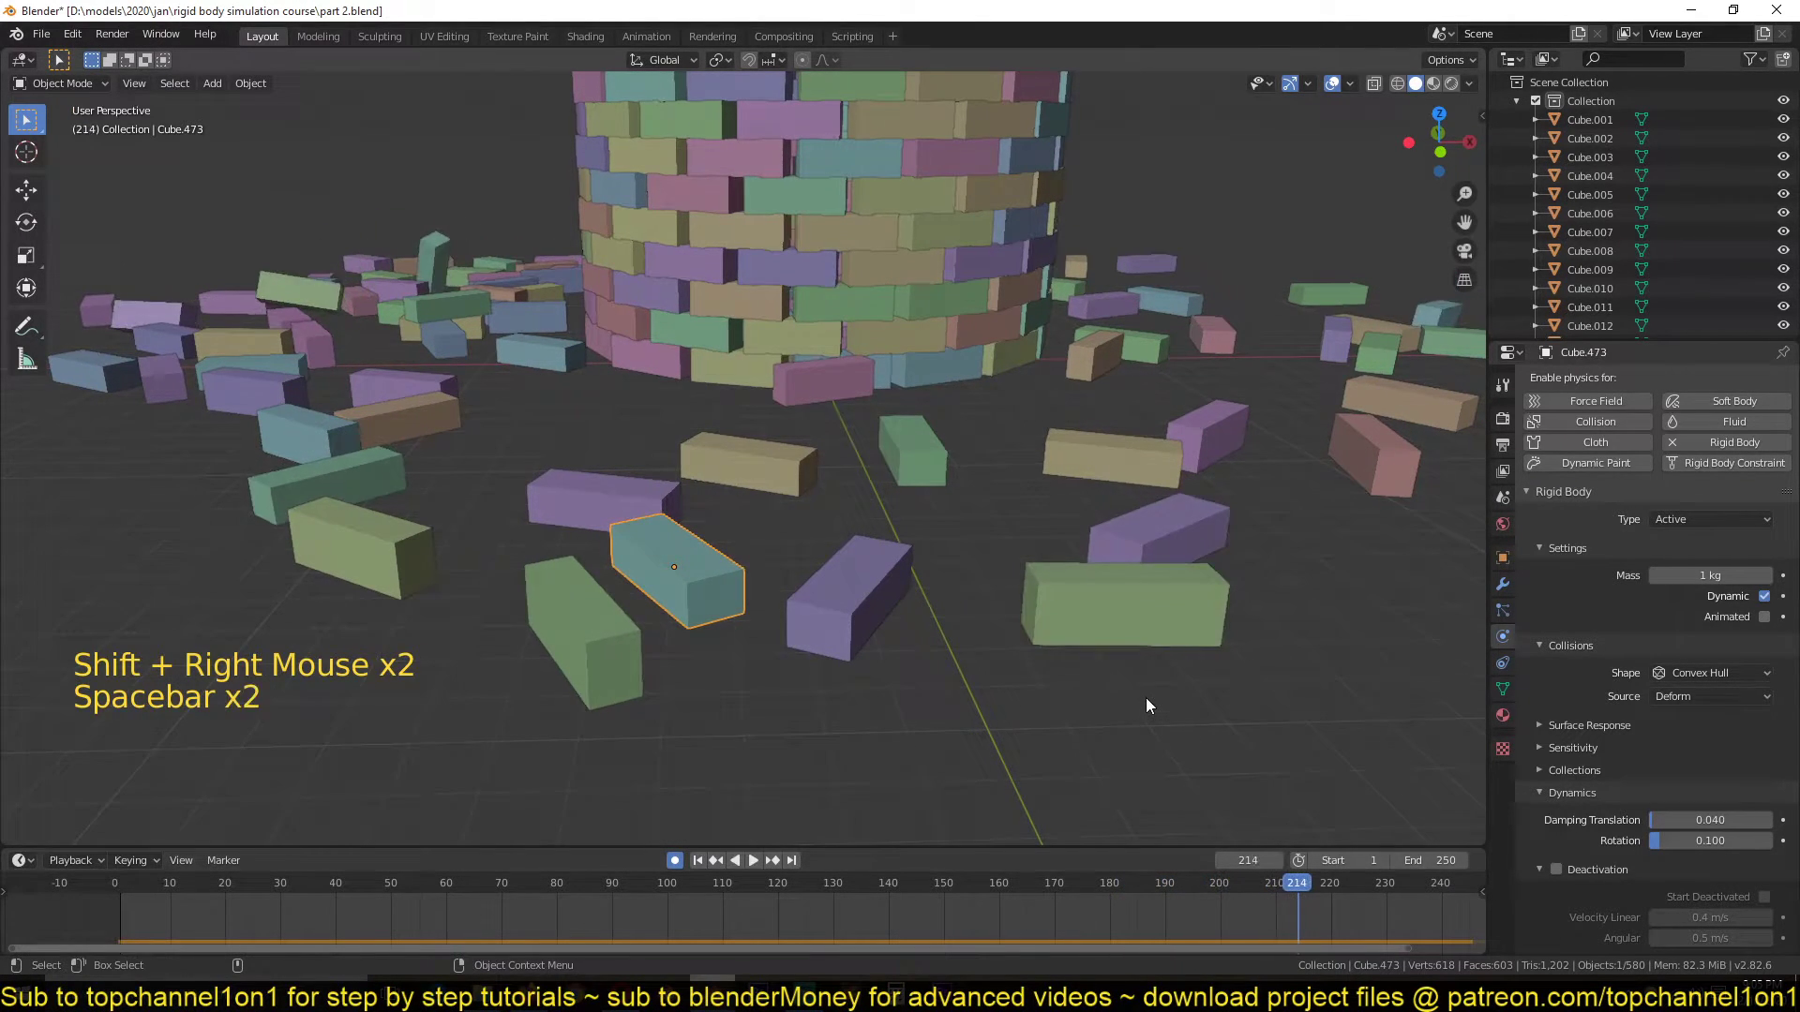
pyautogui.scroll(3, 1145, 700)
pyautogui.scroll(-1, 1130, 715)
pyautogui.scroll(-3, 1125, 715)
pyautogui.scroll(1, 1055, 688)
pyautogui.press('space')
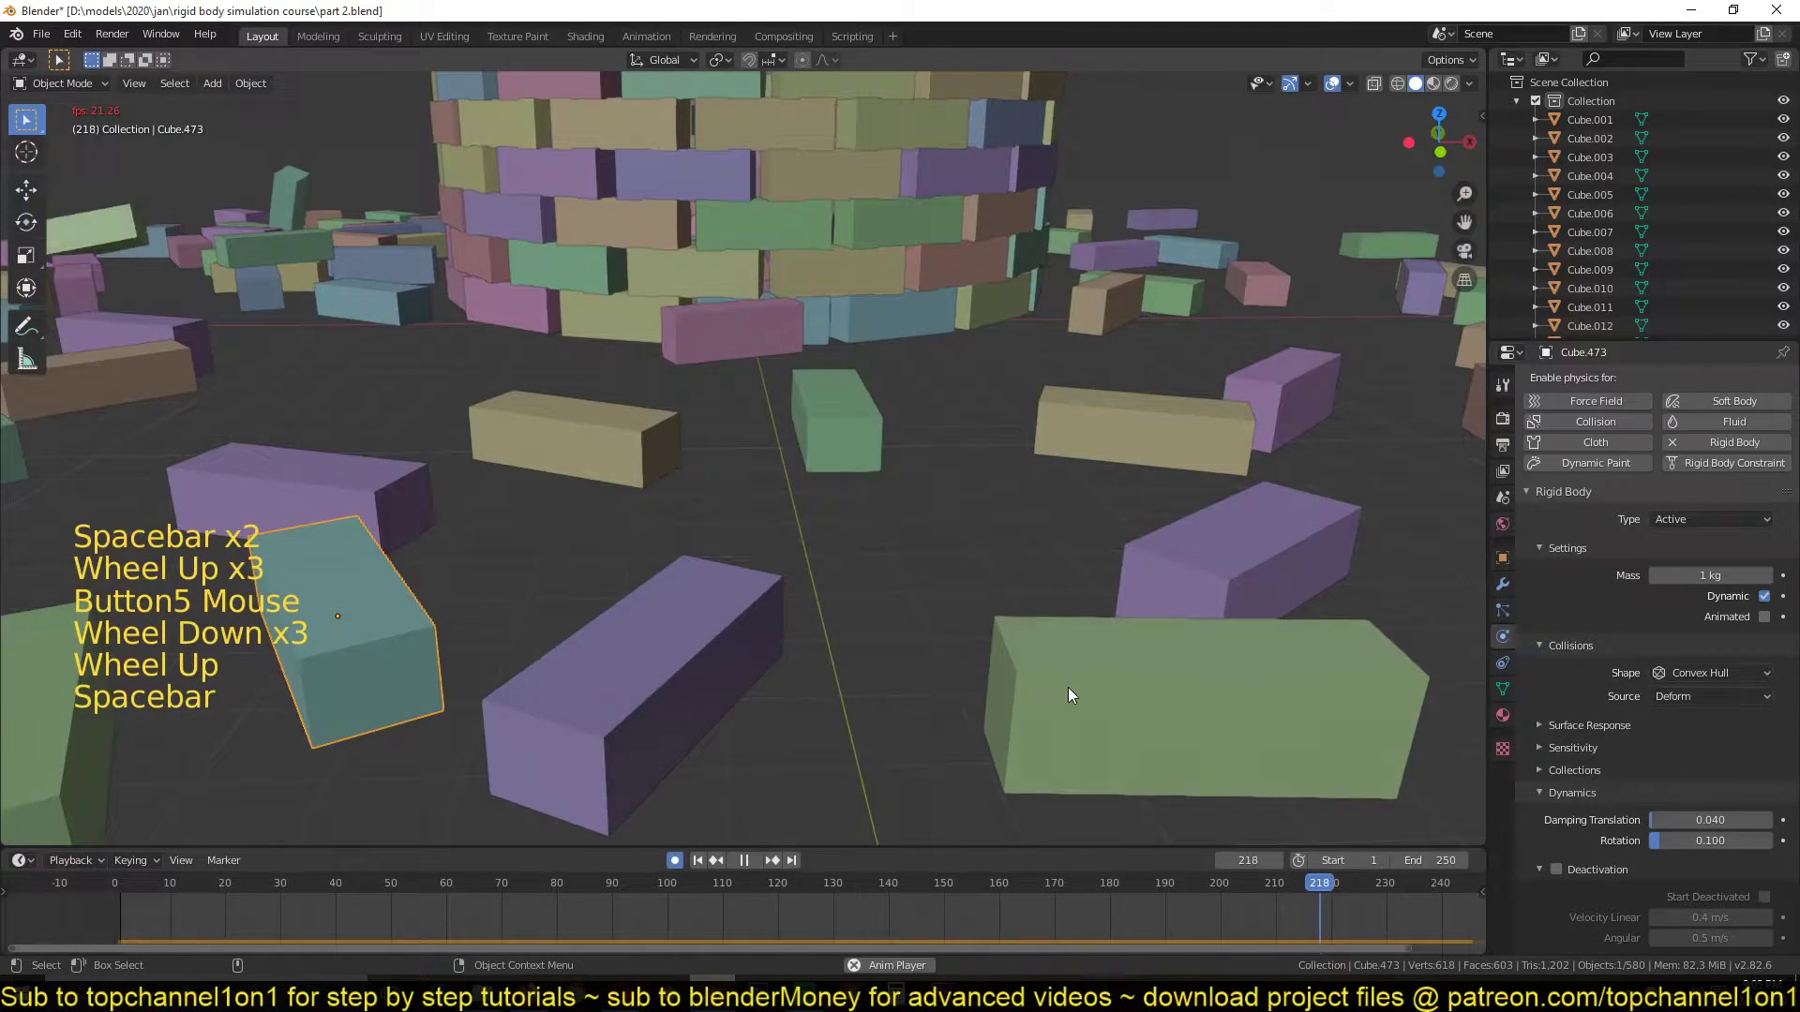
pyautogui.press('space')
pyautogui.press('space')
pyautogui.keyDown('shift'); pyautogui.rightClick(1277, 888); pyautogui.keyUp('shift')
pyautogui.press('space')
pyautogui.press('space')
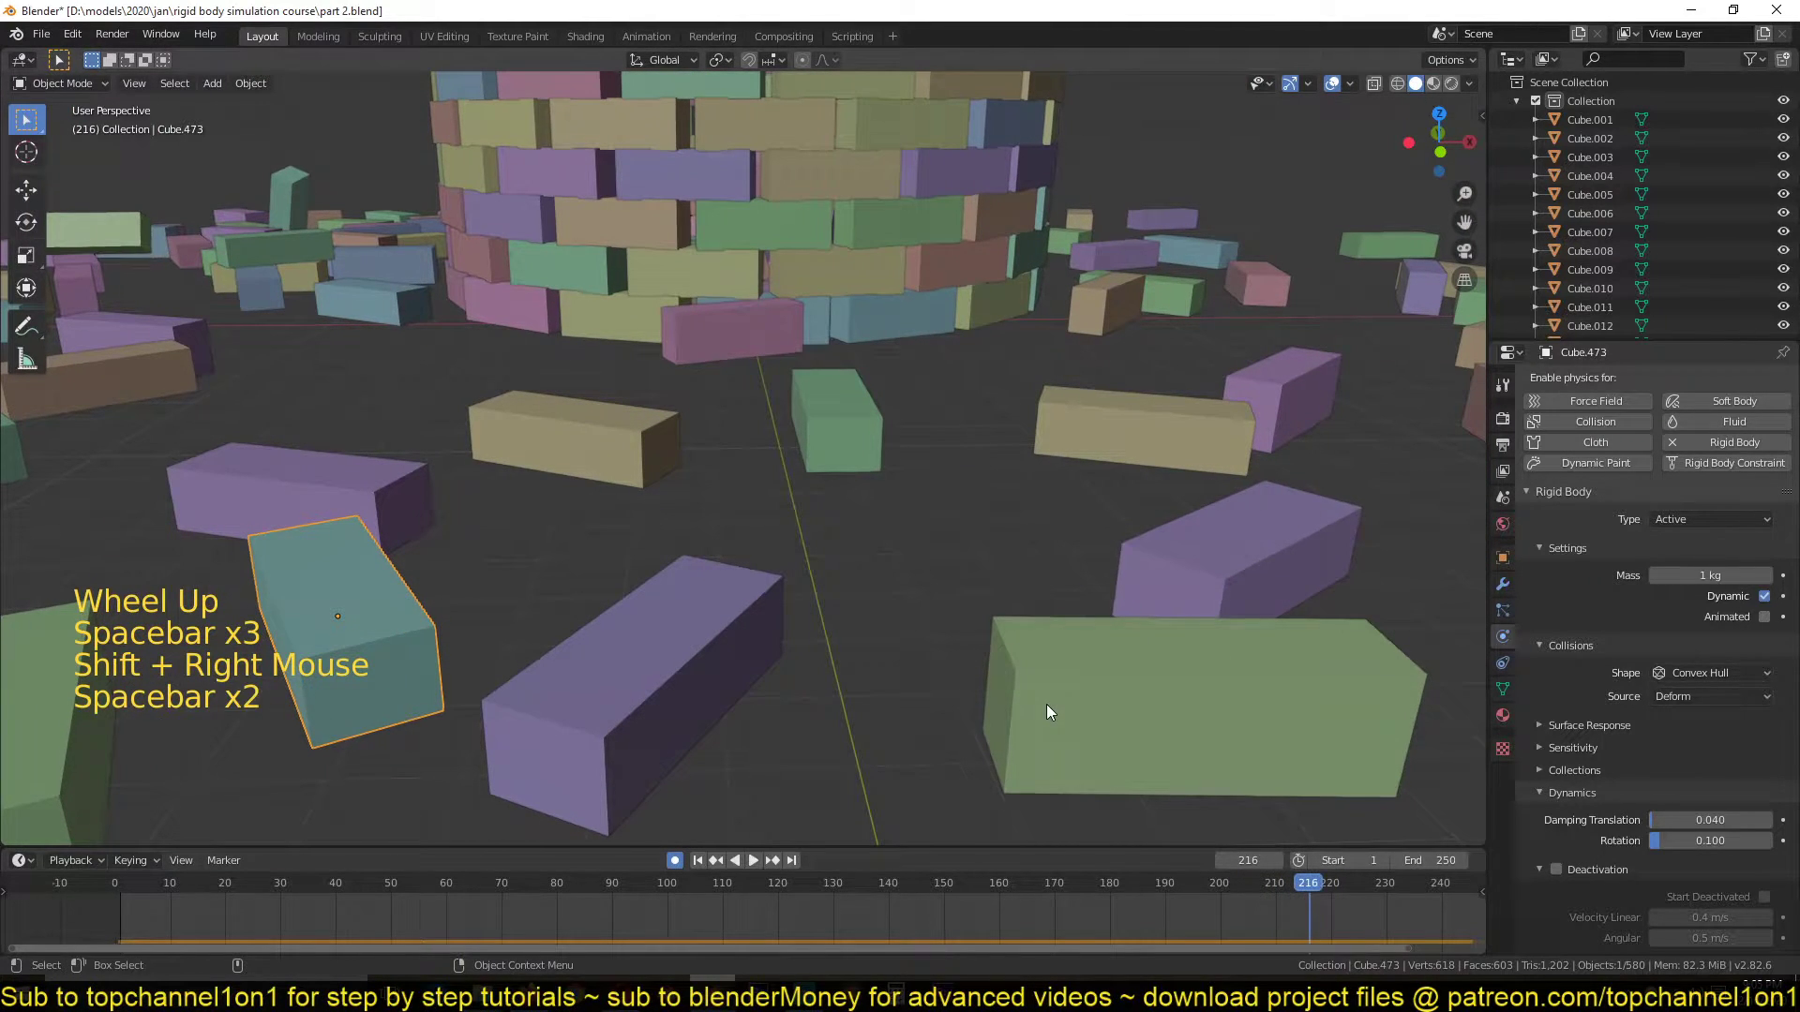
pyautogui.keyDown('shift'); pyautogui.rightClick(1151, 923); pyautogui.keyUp('shift')
pyautogui.press('space')
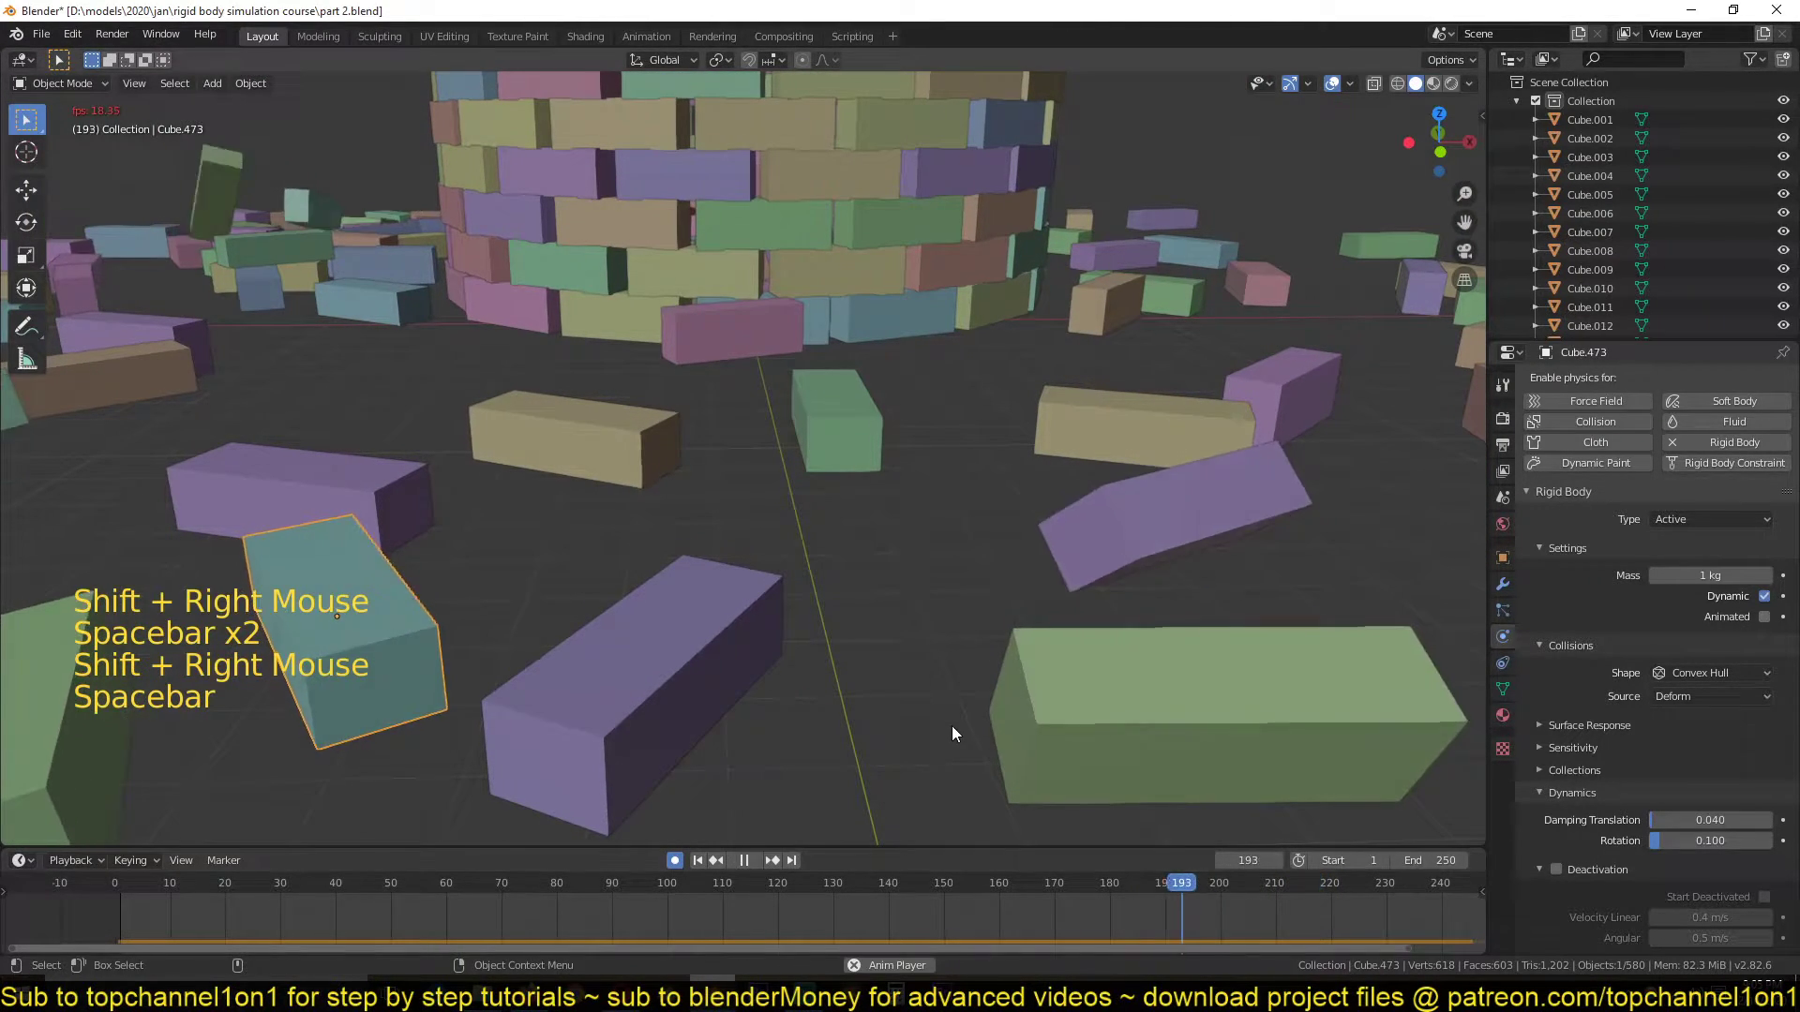
pyautogui.press('space')
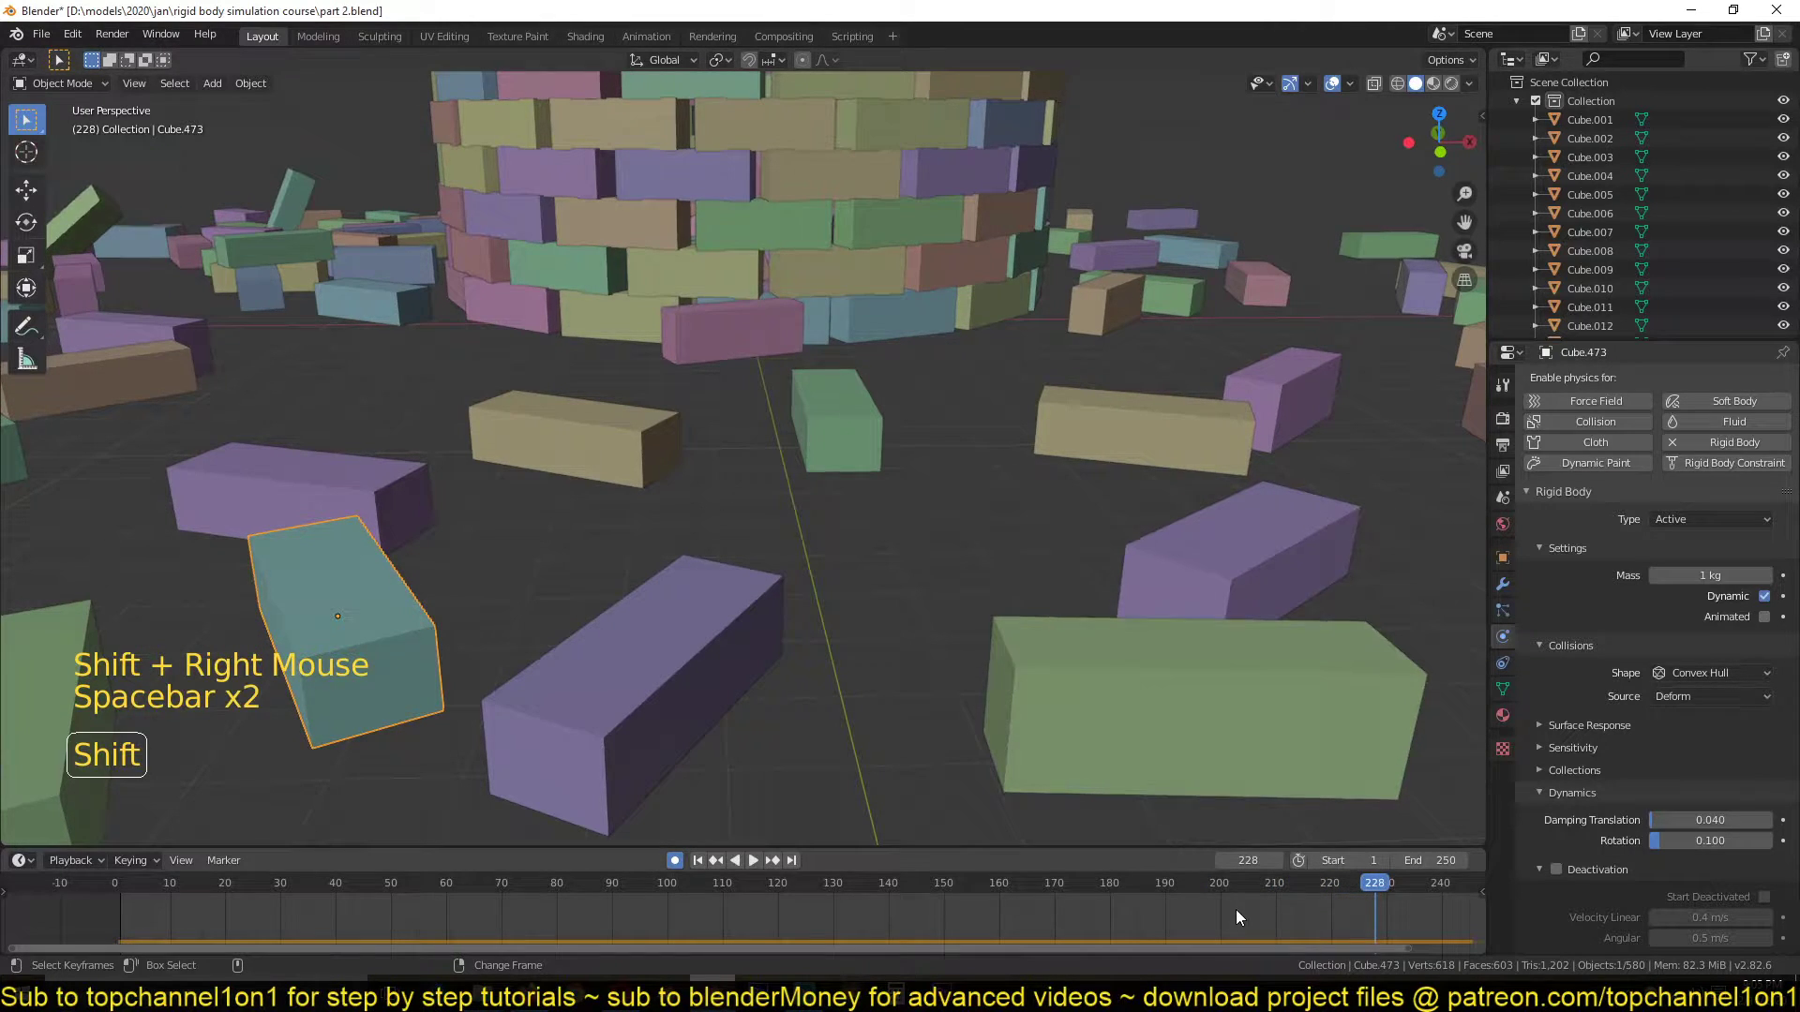
pyautogui.keyDown('shift'); pyautogui.rightClick(1235, 910); pyautogui.keyUp('shift')
pyautogui.press('space')
pyautogui.press('space')
pyautogui.keyDown('shift'); pyautogui.moveTo(1299, 911); pyautogui.dragTo(1394, 905, button='right'); pyautogui.keyUp('shift')
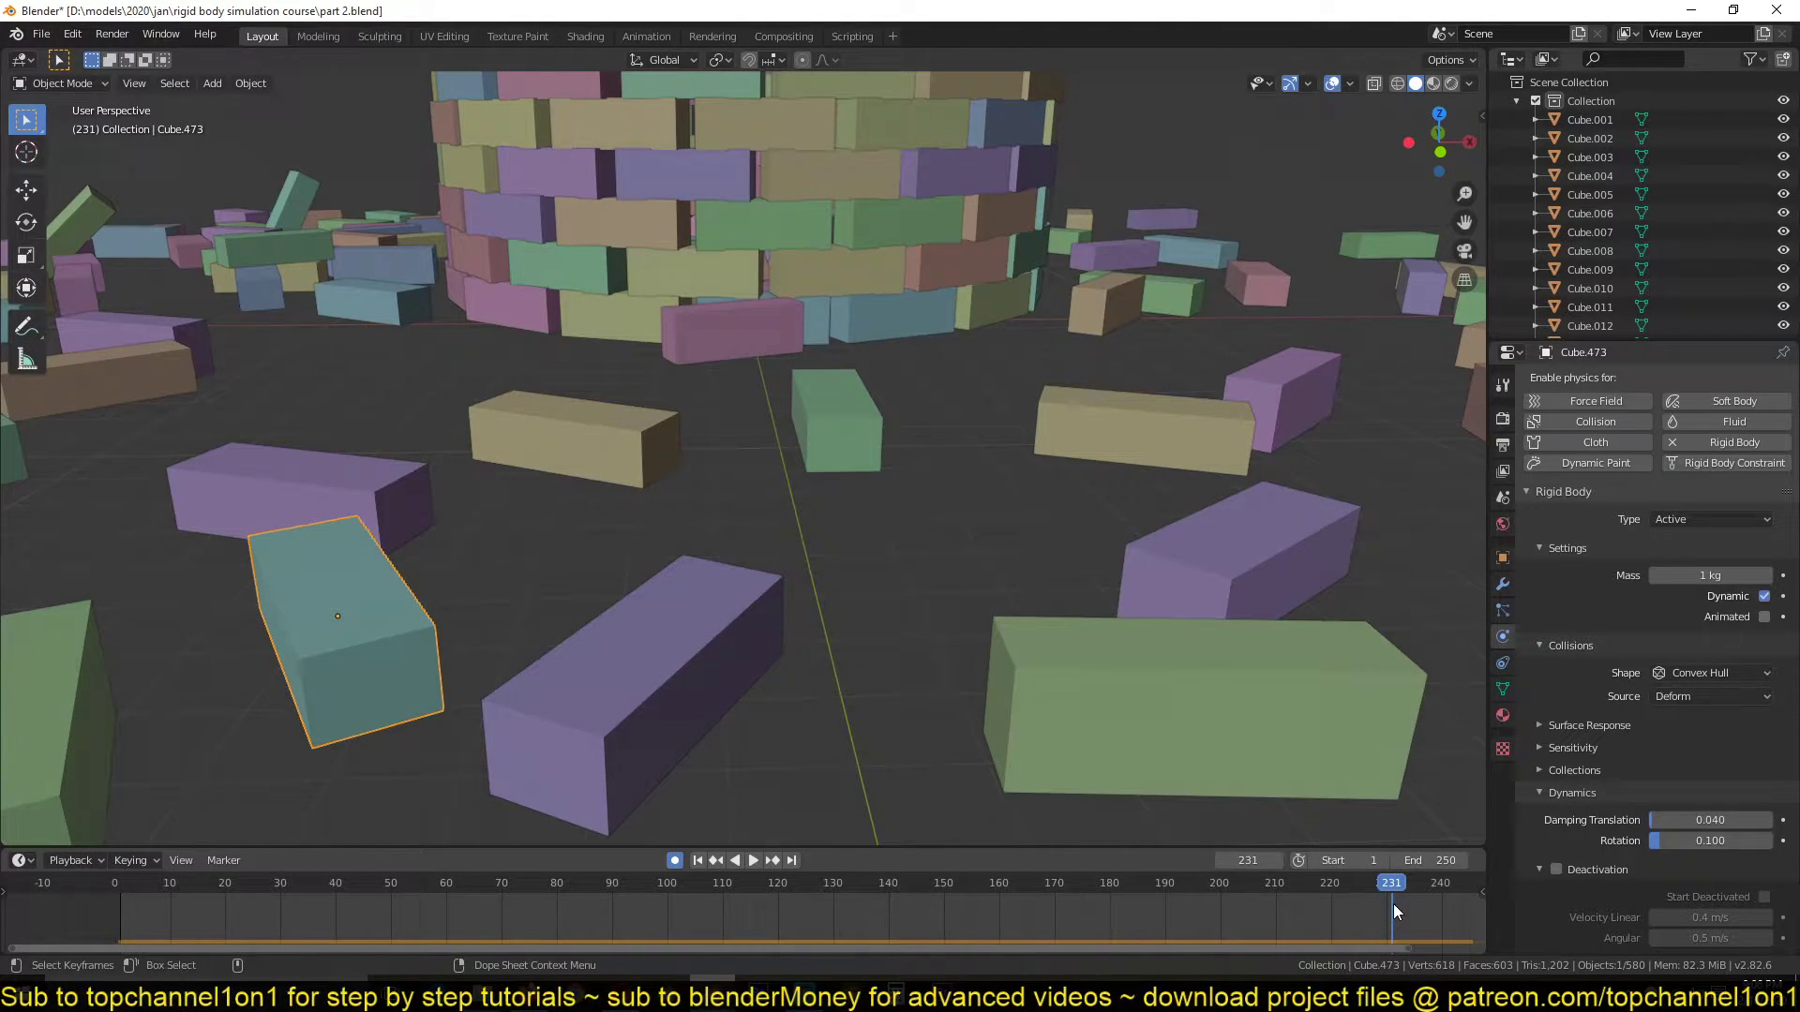
pyautogui.scroll(-4, 1393, 904)
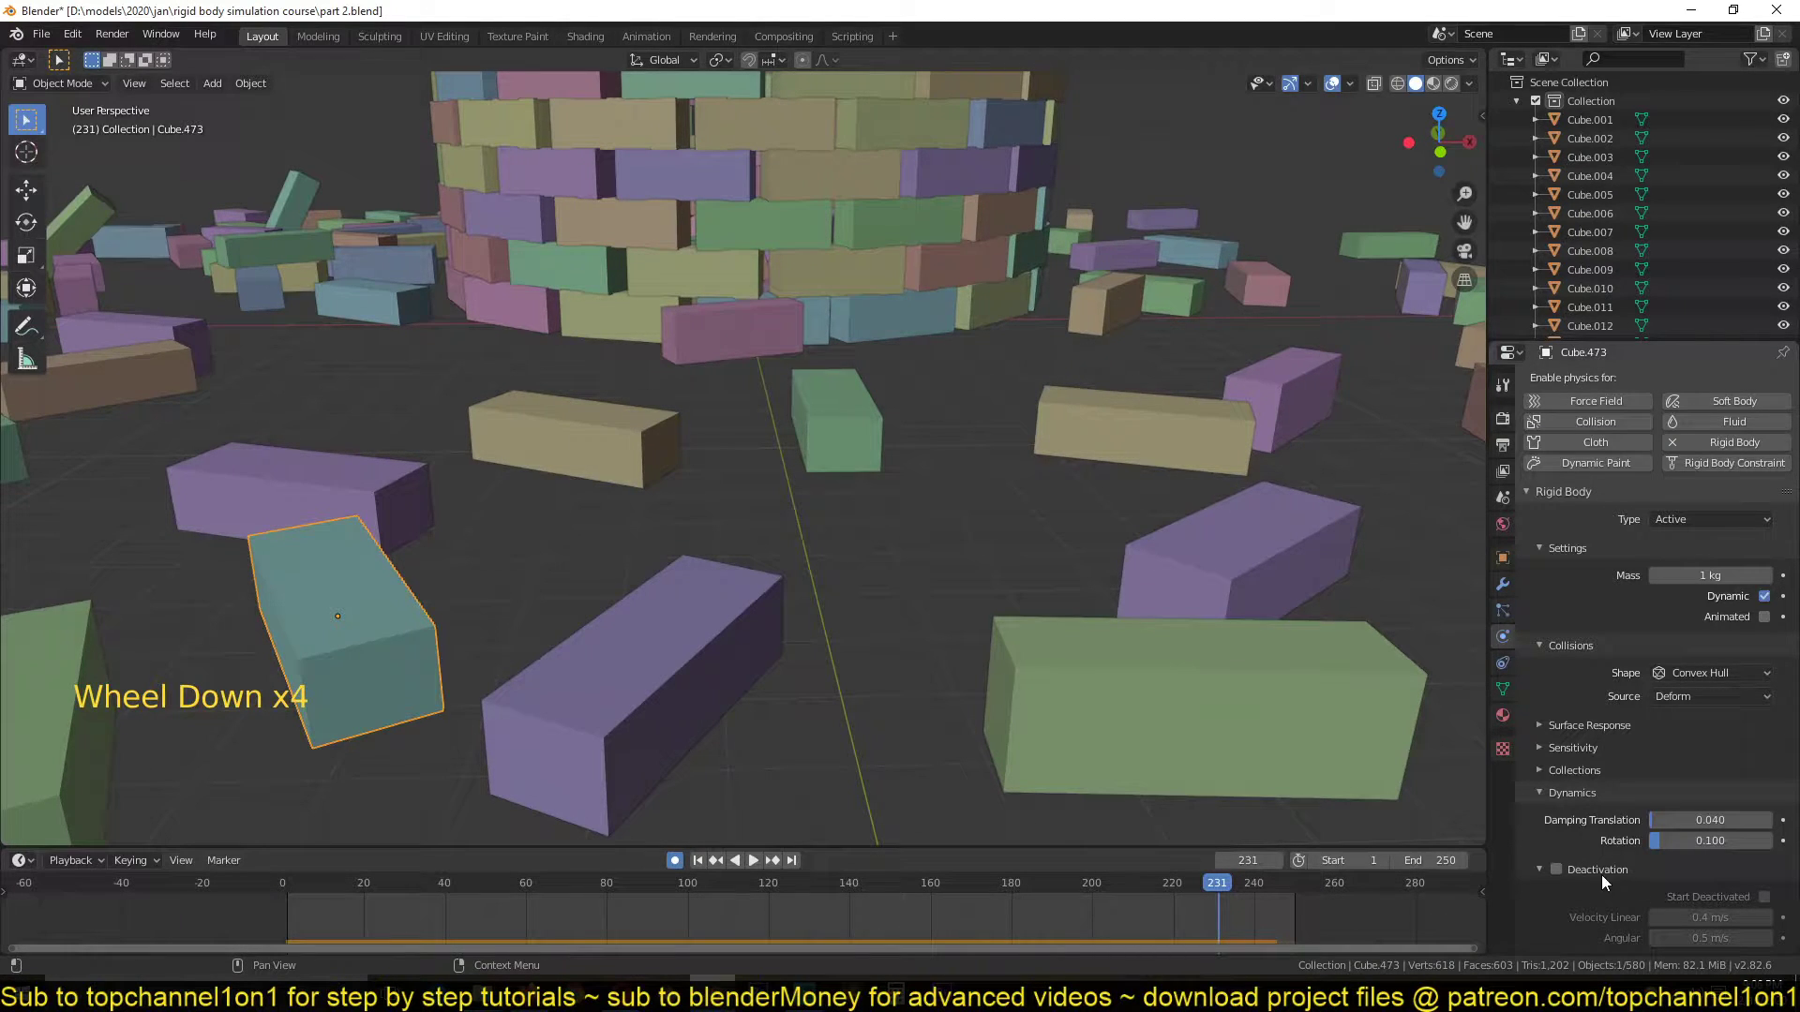
pyautogui.moveTo(1181, 911)
pyautogui.keyDown('shift'); pyautogui.mouseDown(button='right')
pyautogui.moveTo(1137, 916)
pyautogui.moveTo(1203, 915)
pyautogui.mouseUp(button='right'); pyautogui.keyUp('shift')
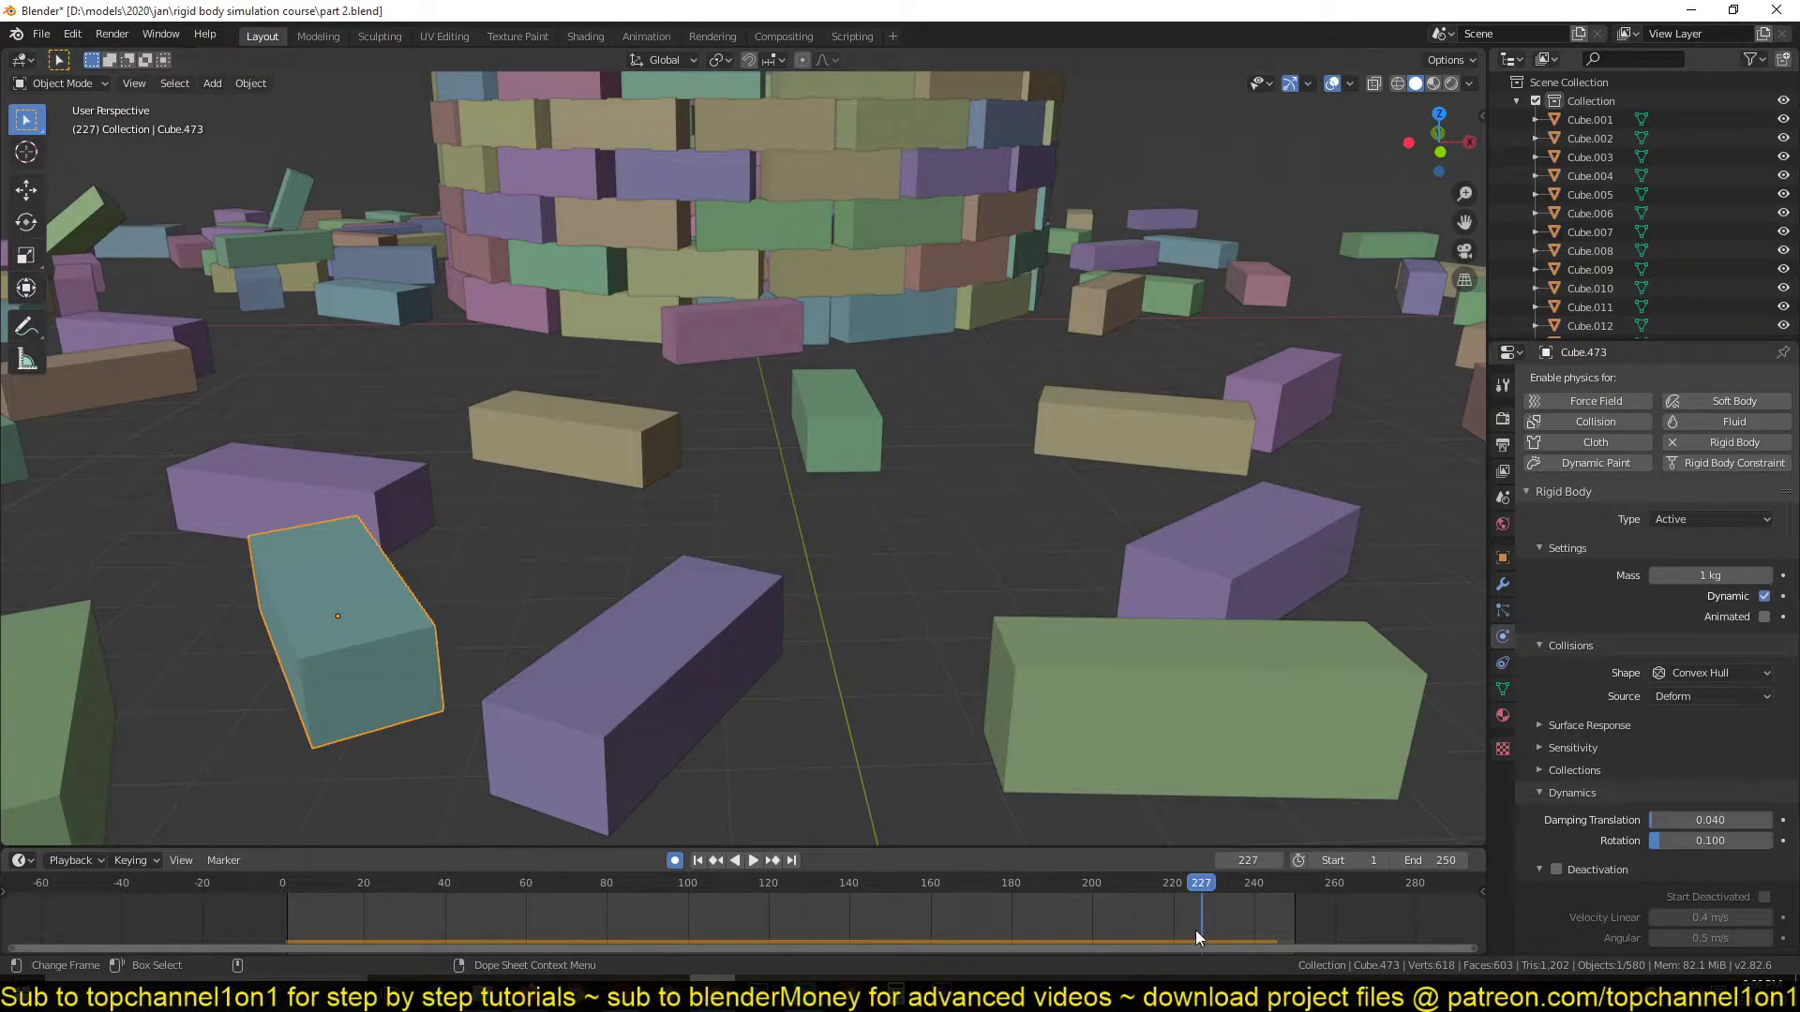
pyautogui.press('space')
pyautogui.press('space')
pyautogui.scroll(-5, 1031, 615)
pyautogui.press('space')
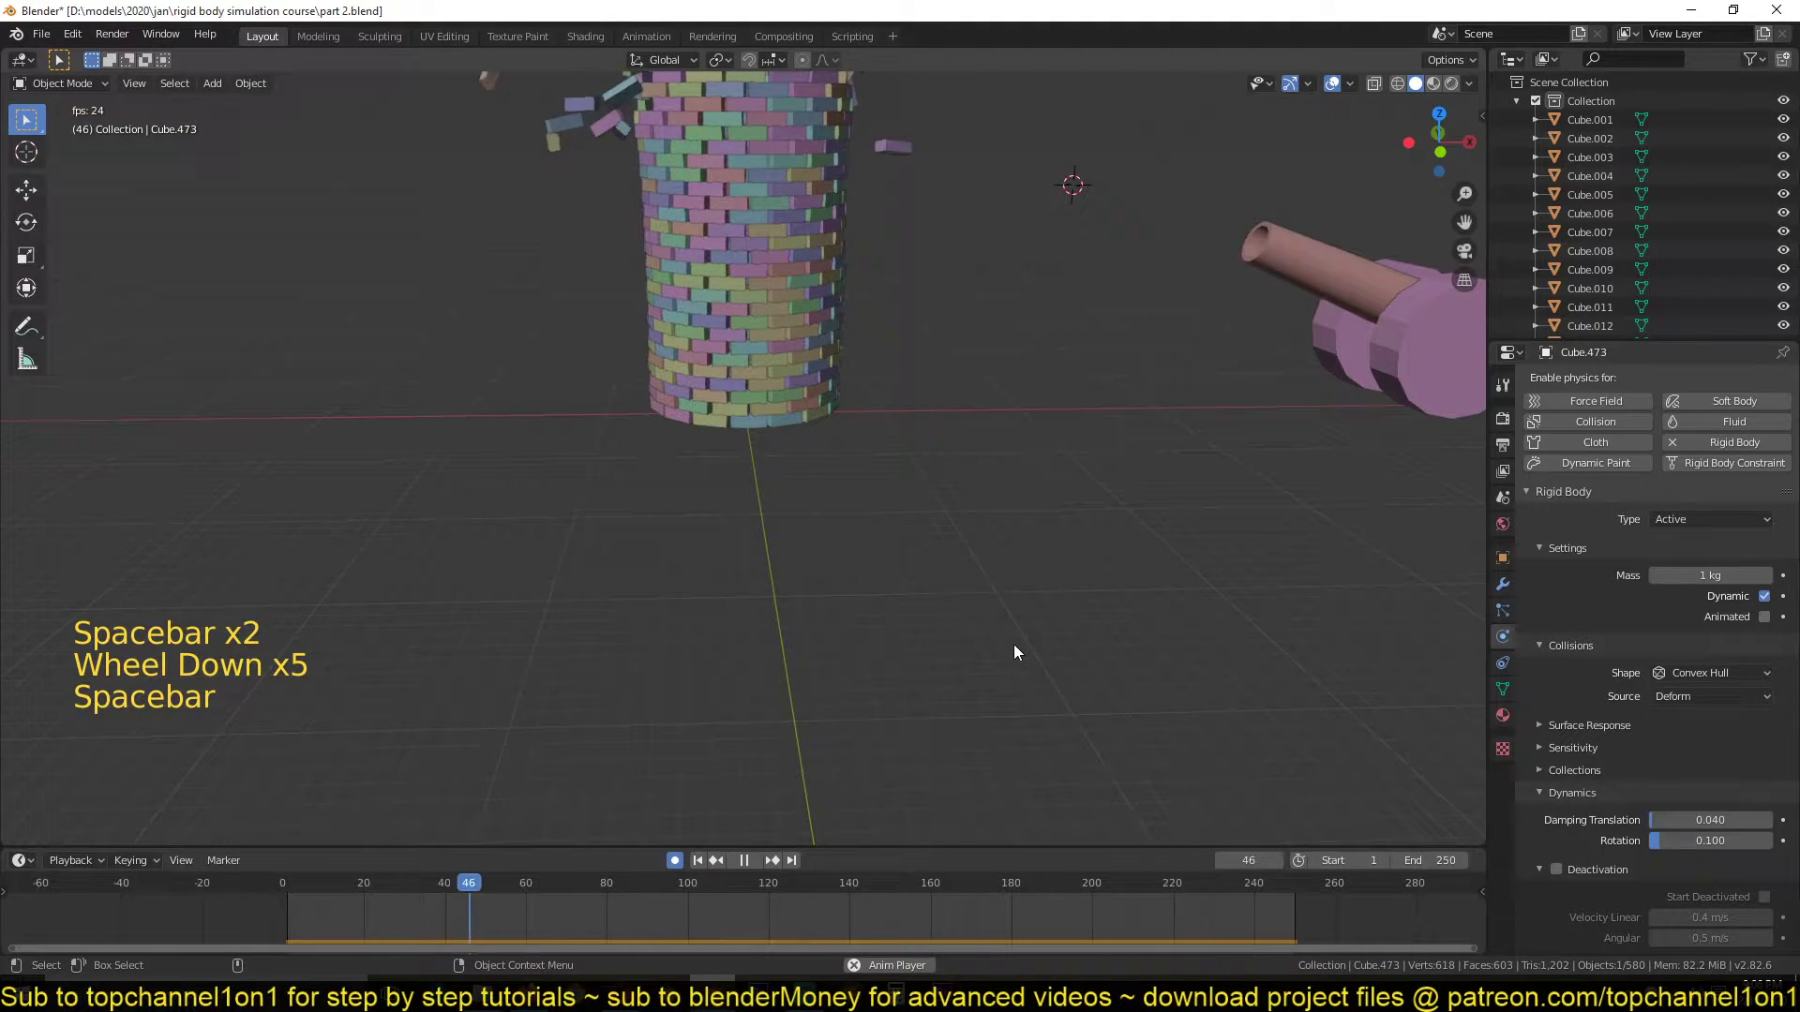
pyautogui.scroll(2, 1012, 609)
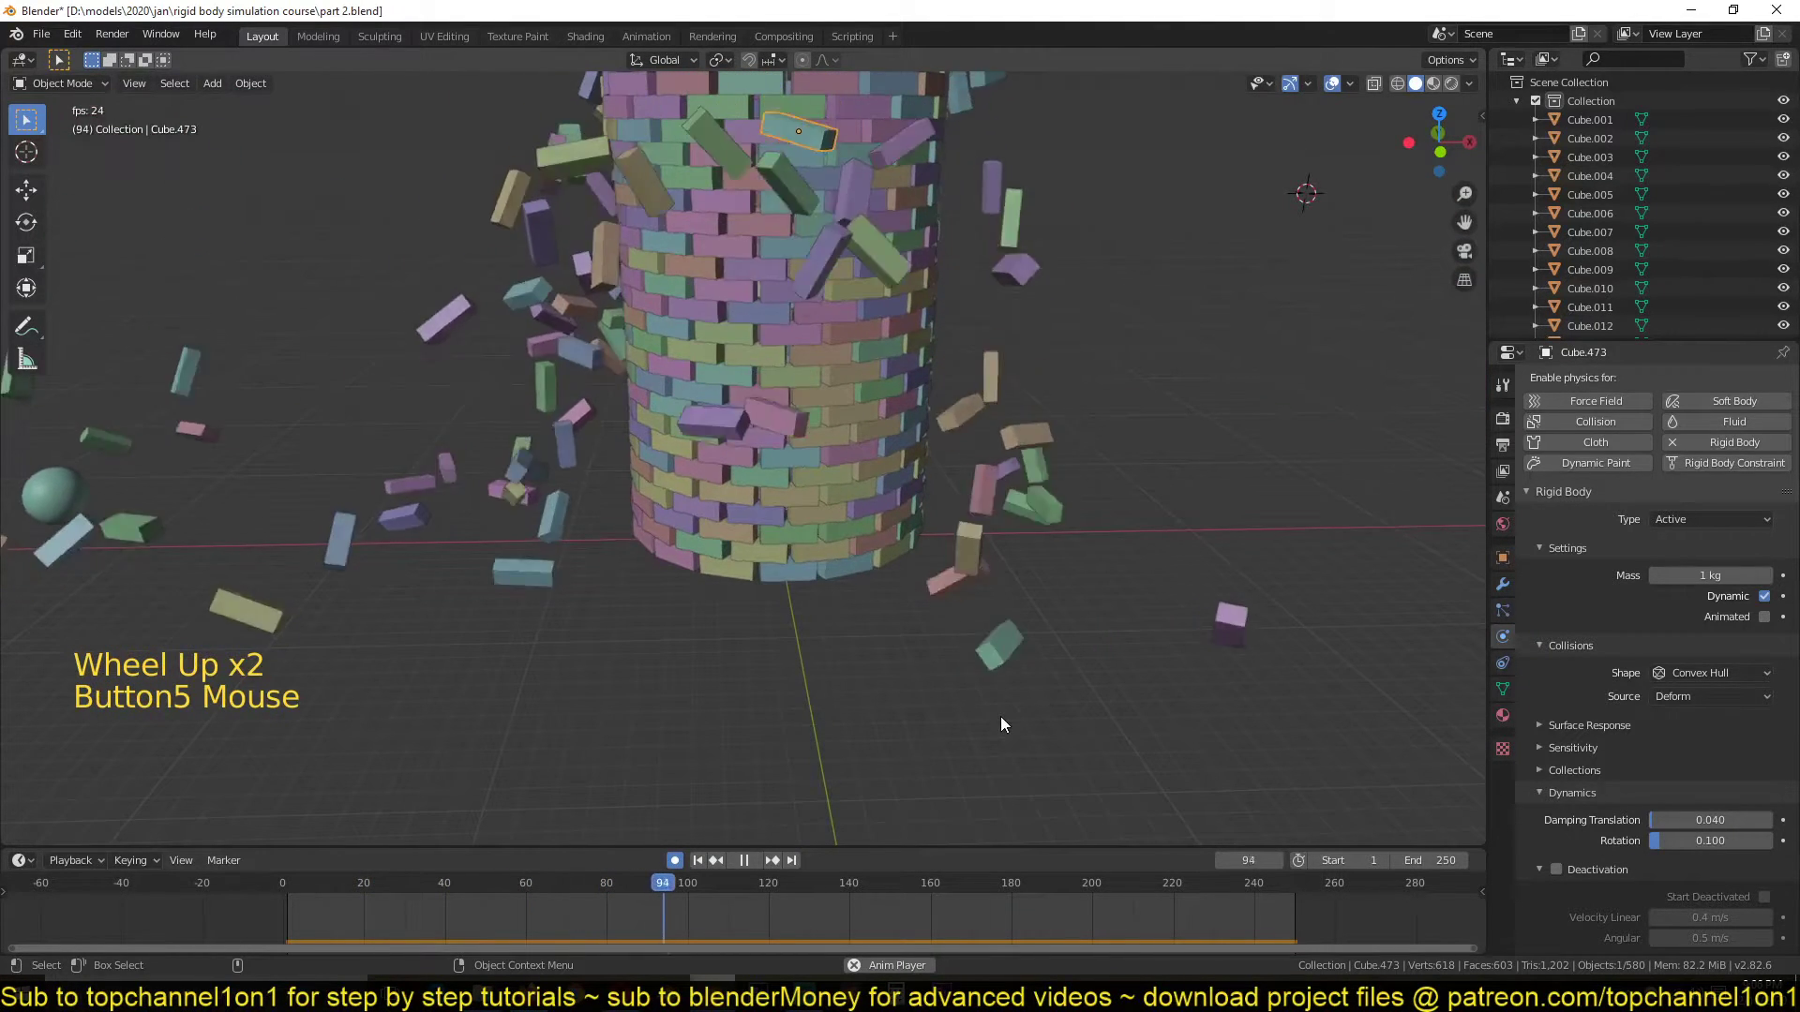
pyautogui.press('space')
pyautogui.scroll(-3, 1001, 716)
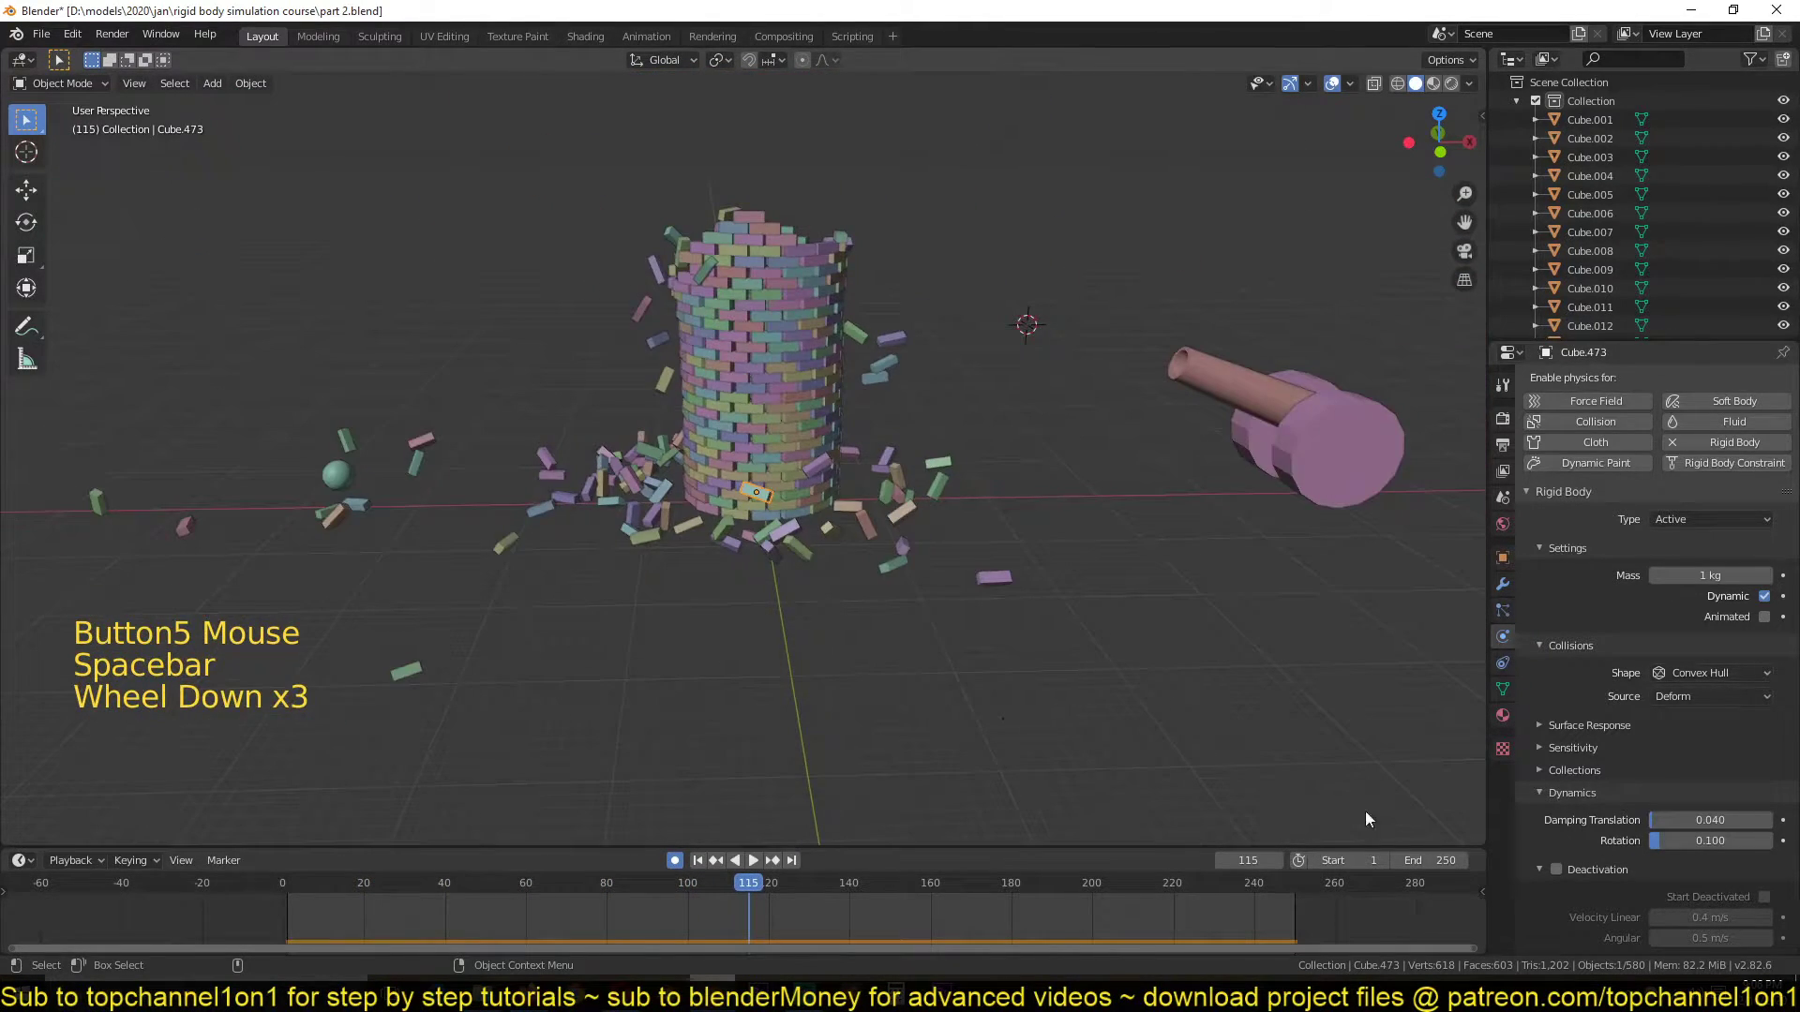
# Enable Deactivation on brick Cube.473, rewind to frame 0 and play the simulation
pyautogui.click(1563, 870)
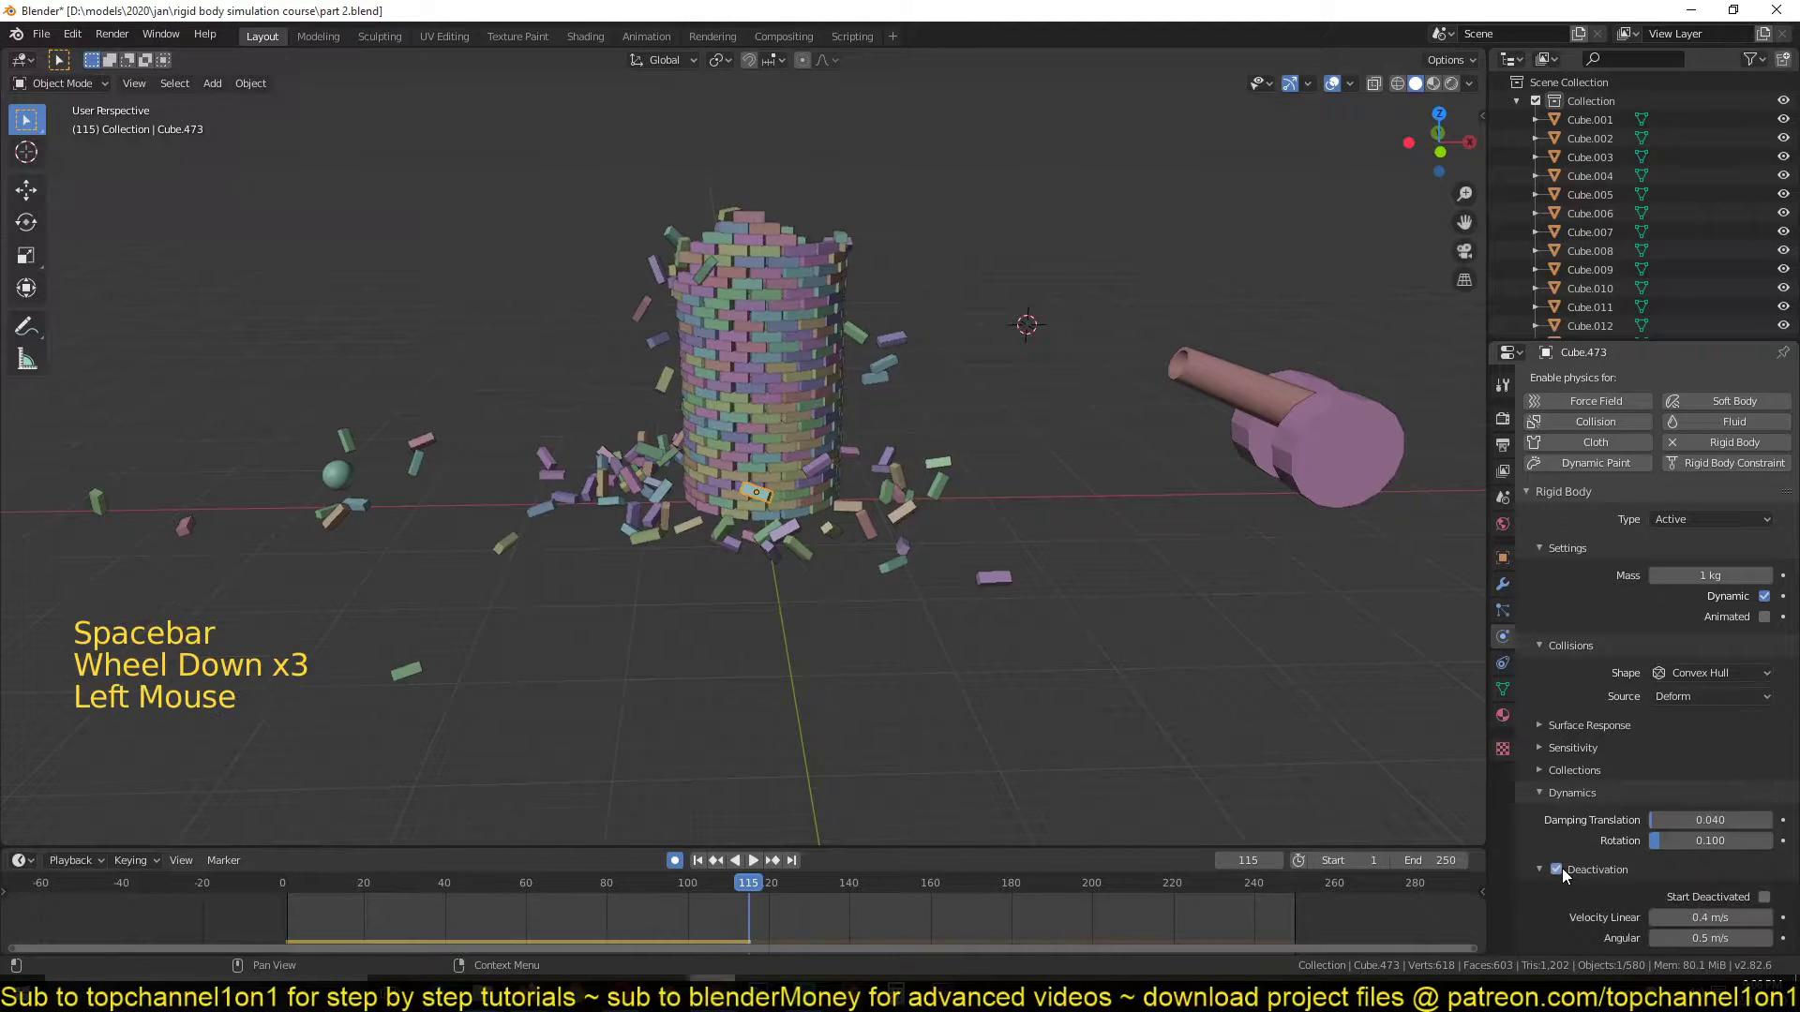
pyautogui.keyDown('shift'); pyautogui.rightClick(237, 931); pyautogui.keyUp('shift')
pyautogui.press('space')
pyautogui.press('space')
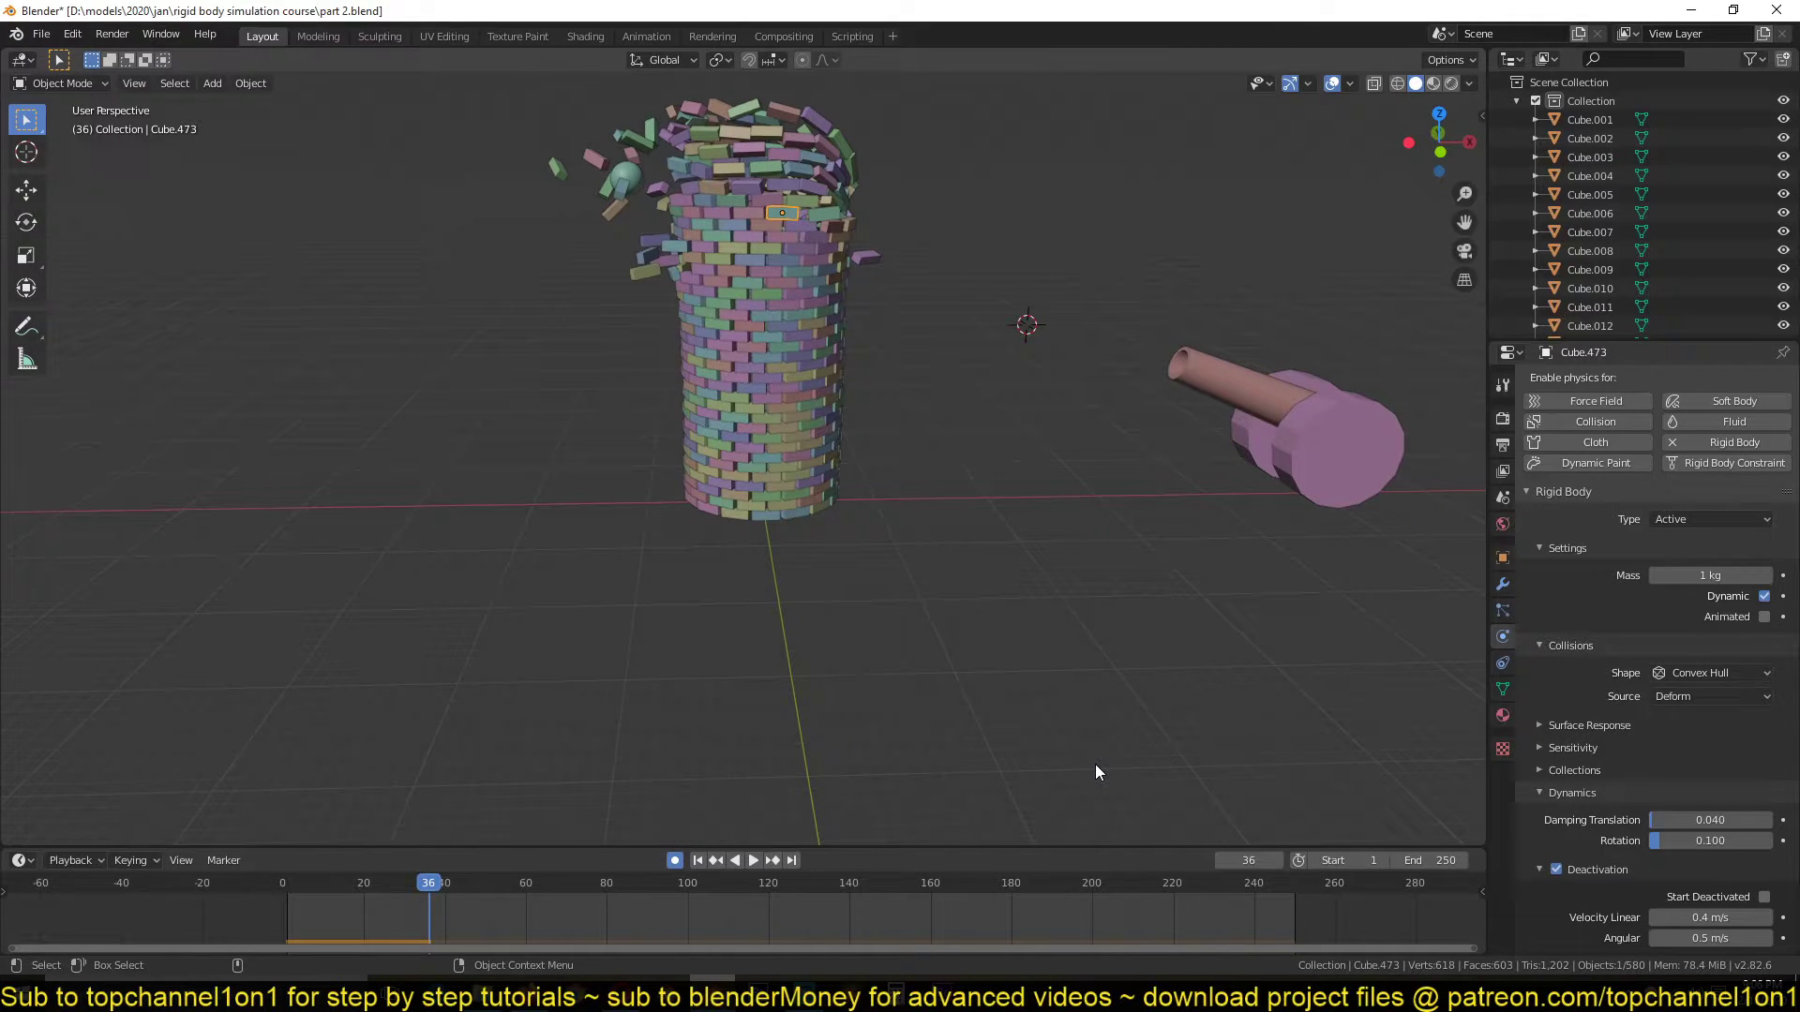
pyautogui.press('space')
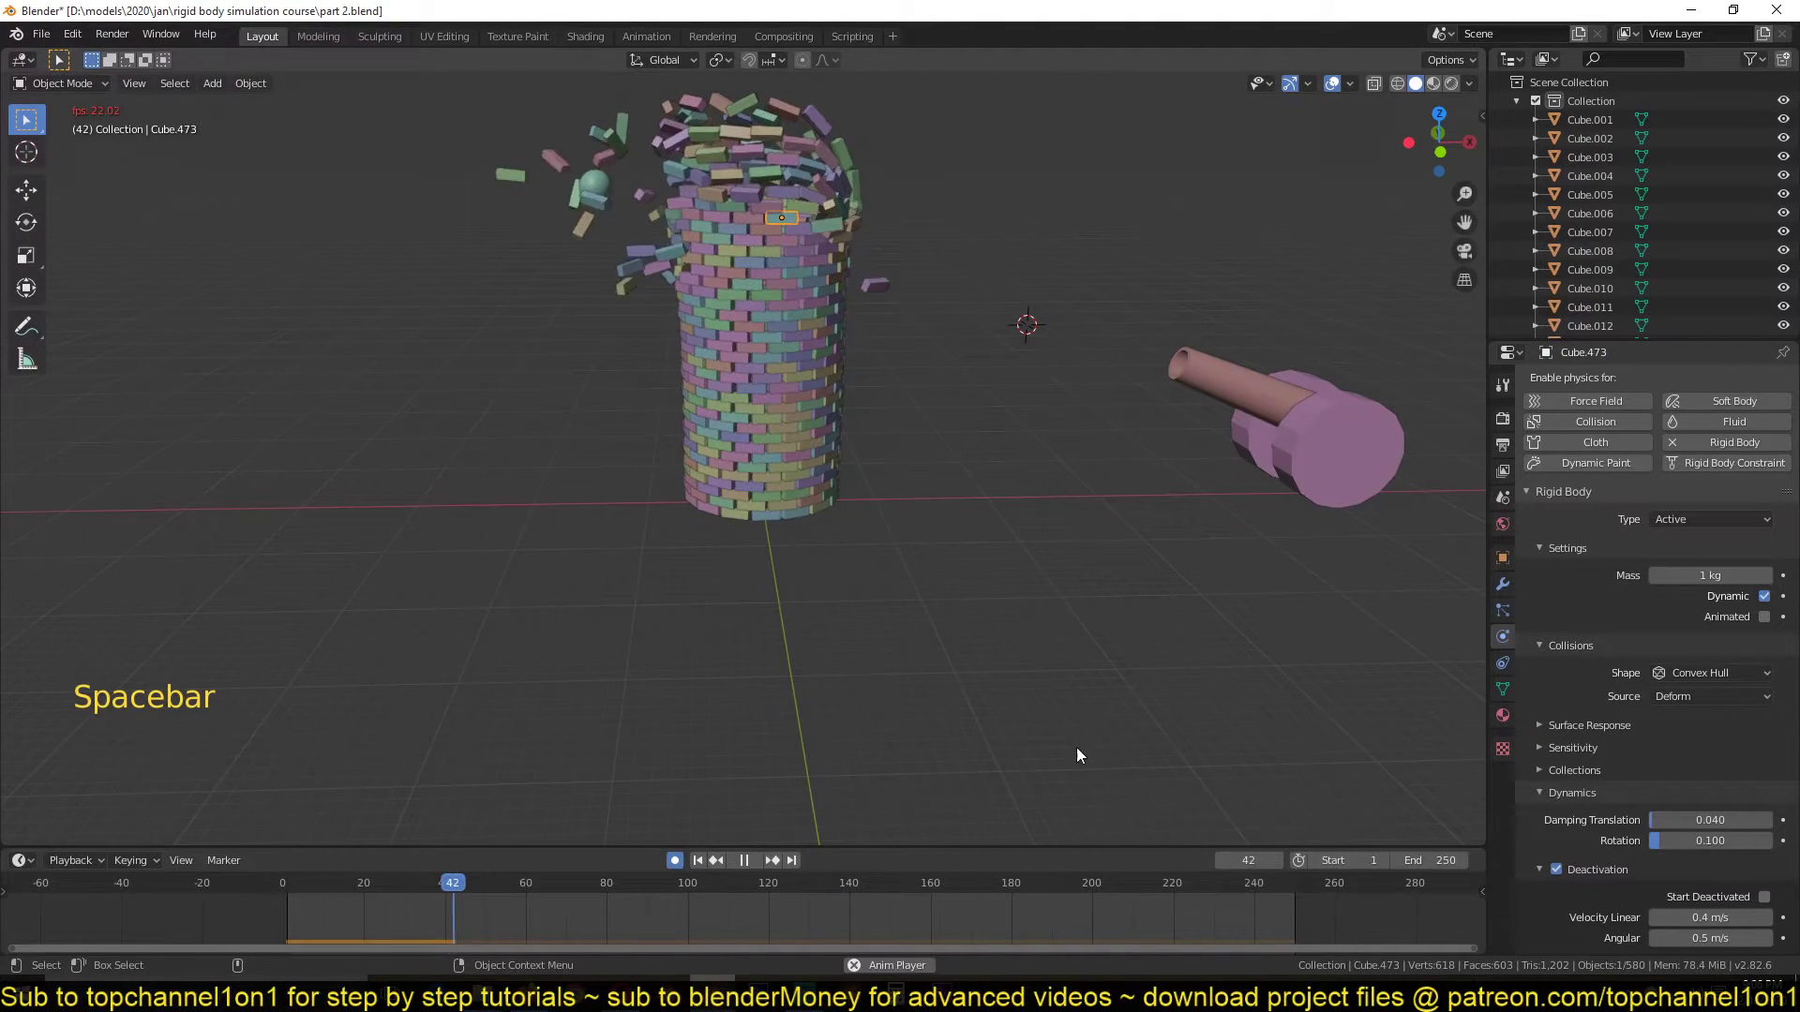
pyautogui.press('space')
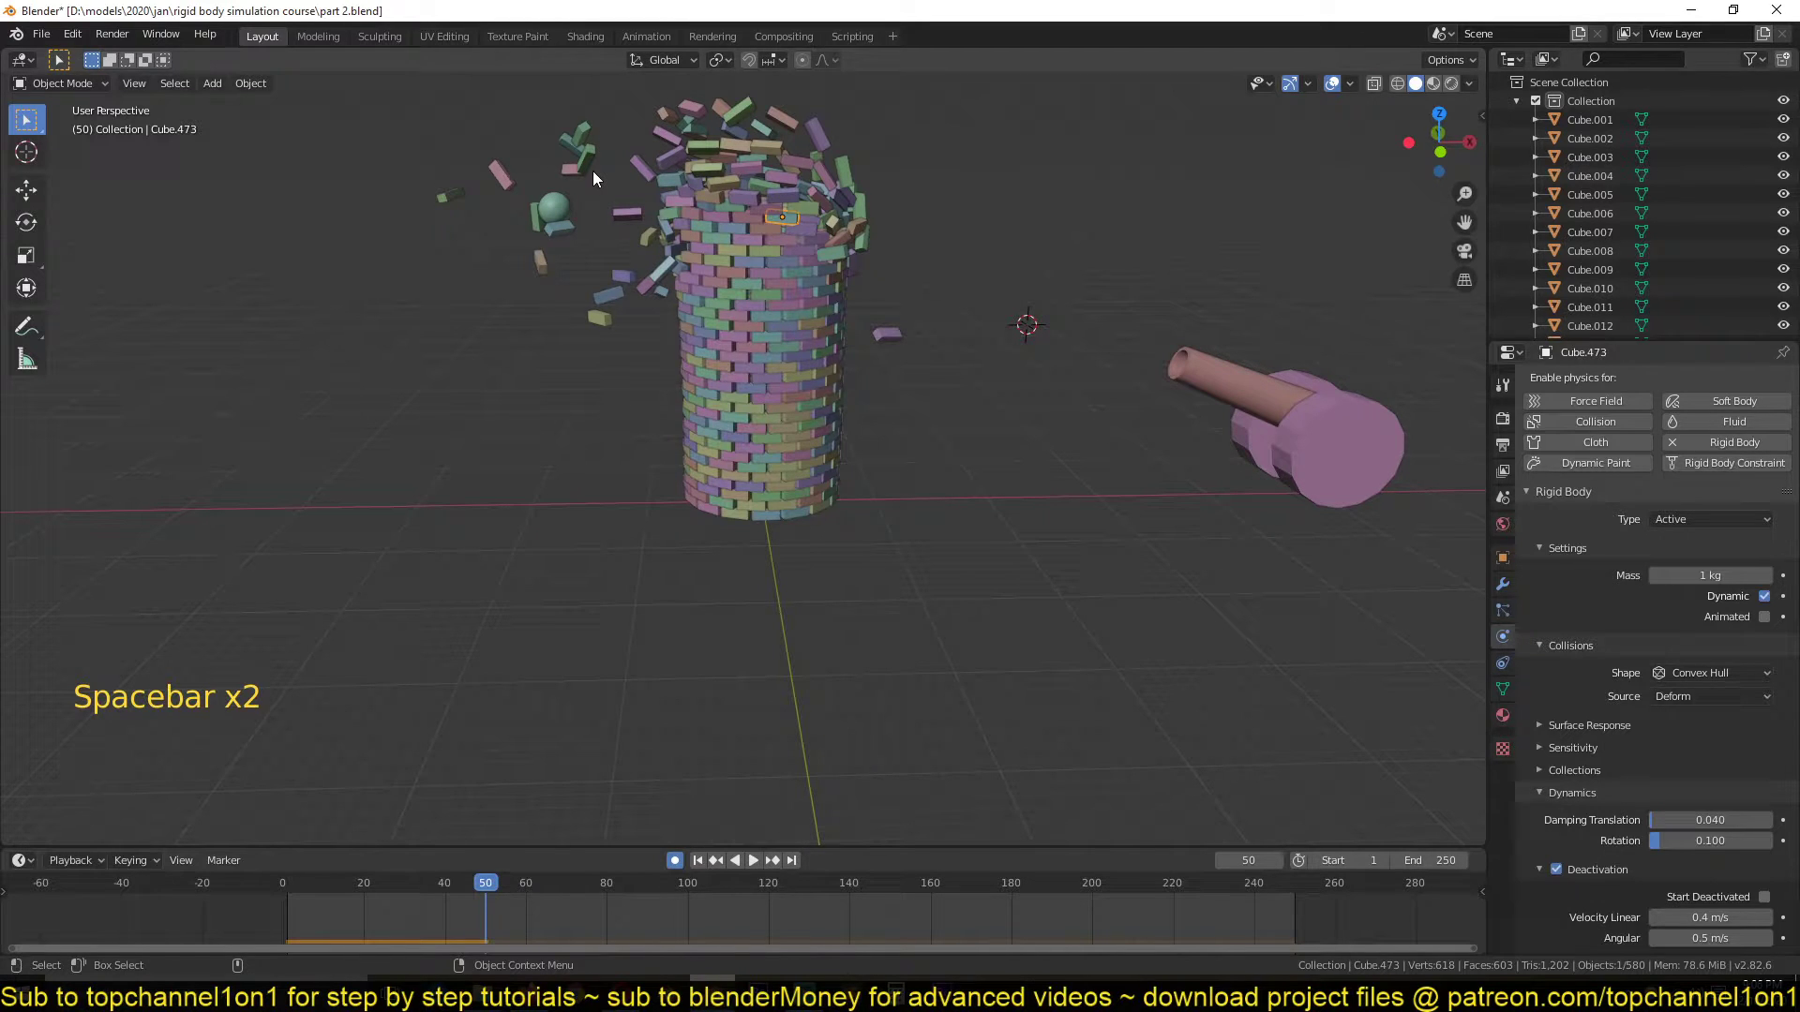
pyautogui.press('space')
pyautogui.press('space')
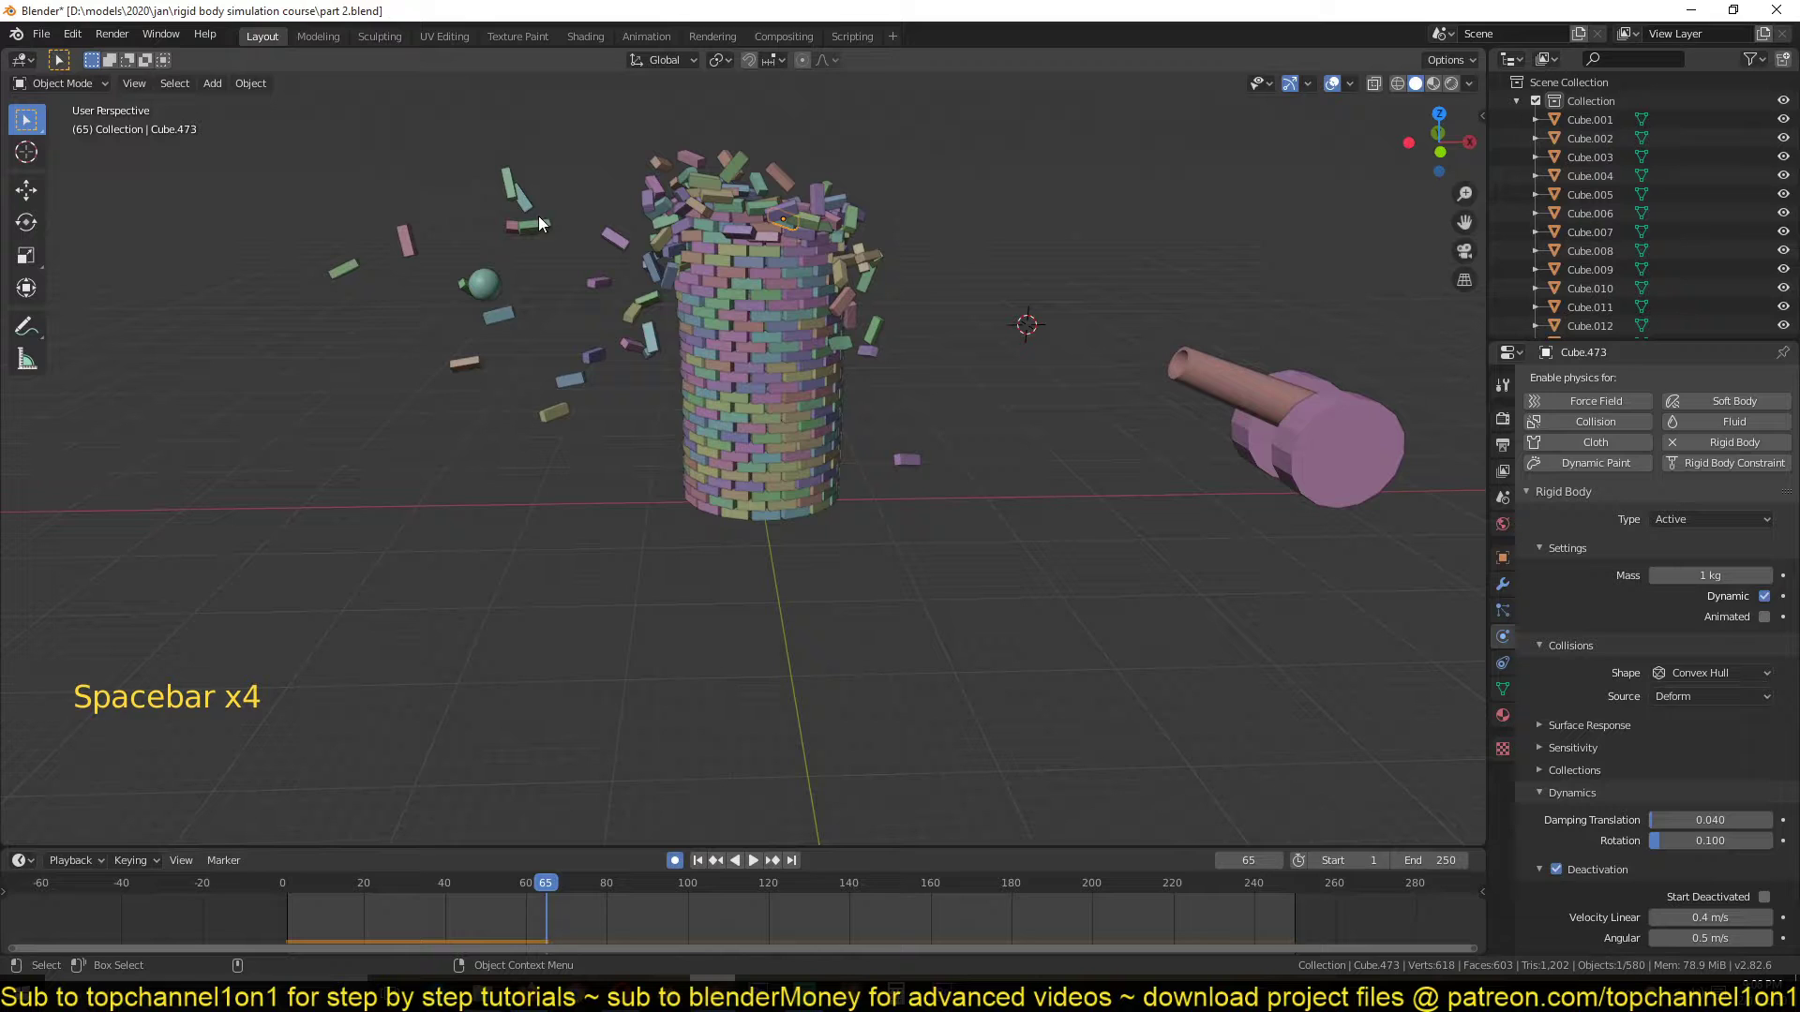
pyautogui.press('space')
# Replay the brick scattering between frames 169 and 214 by jumping around the timeline
pyautogui.scroll(4, 1001, 548)
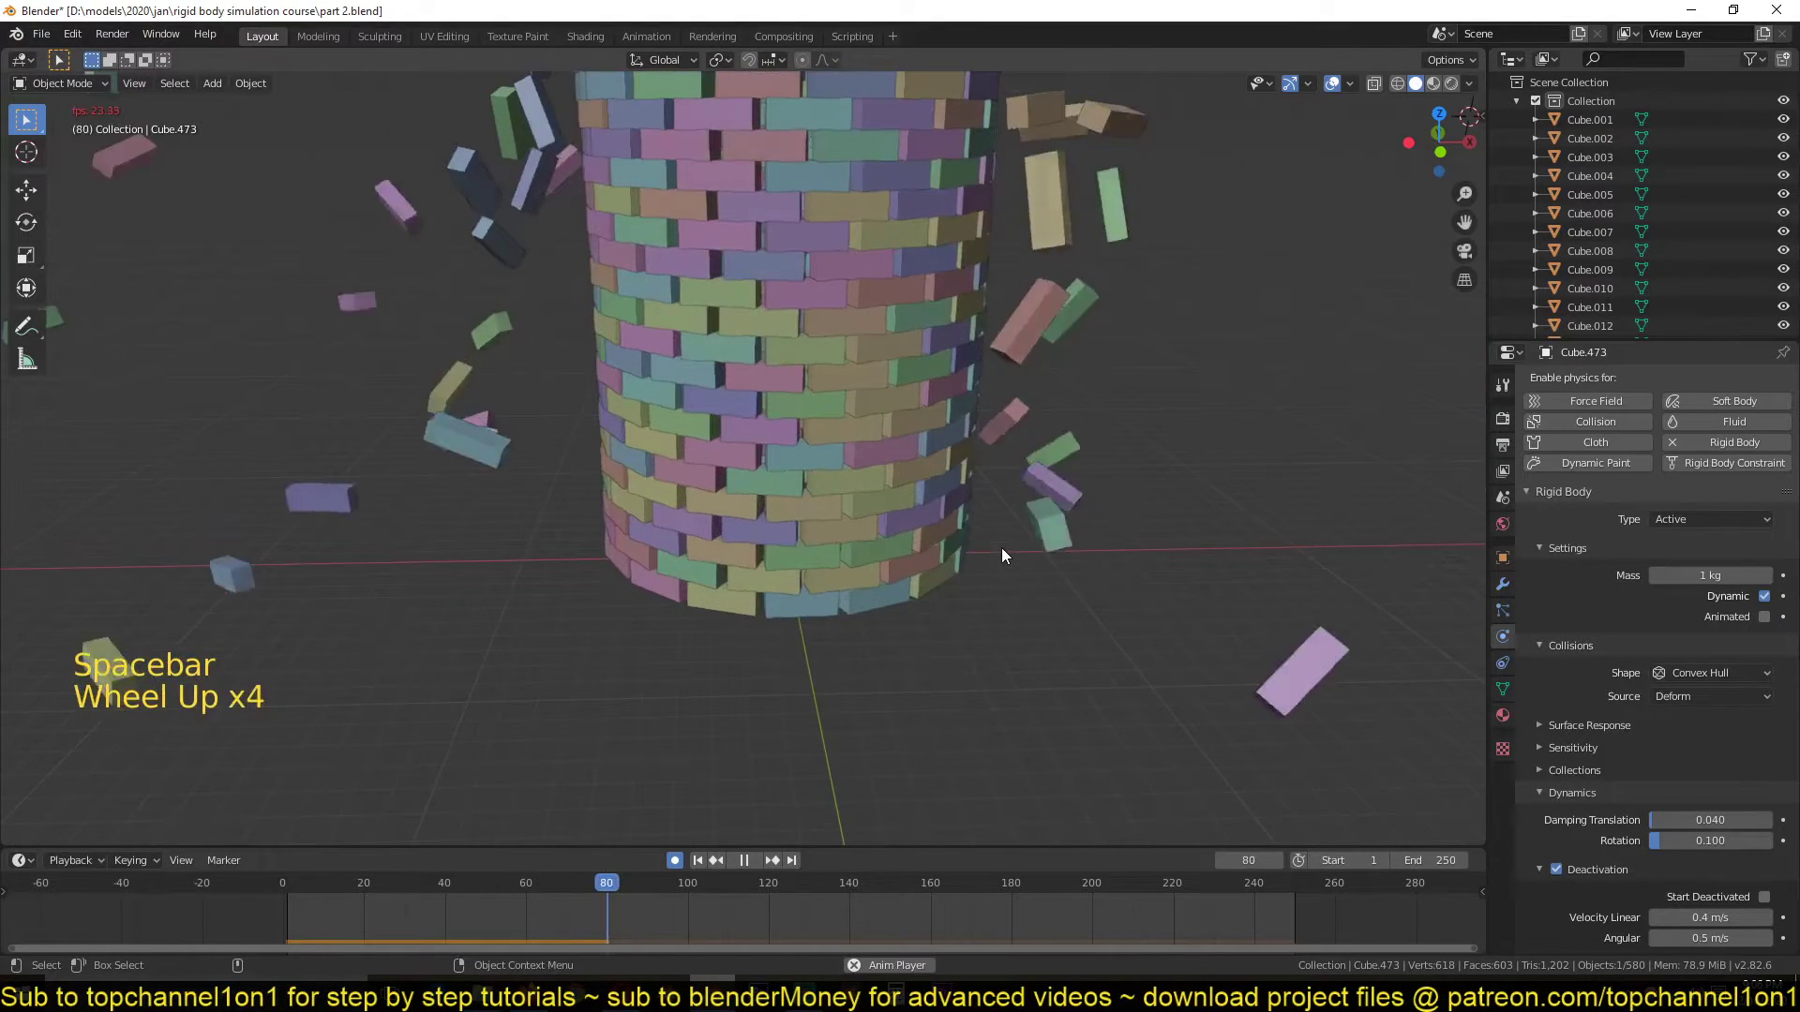
pyautogui.scroll(-1, 795, 429)
pyautogui.press('space')
pyautogui.press('space')
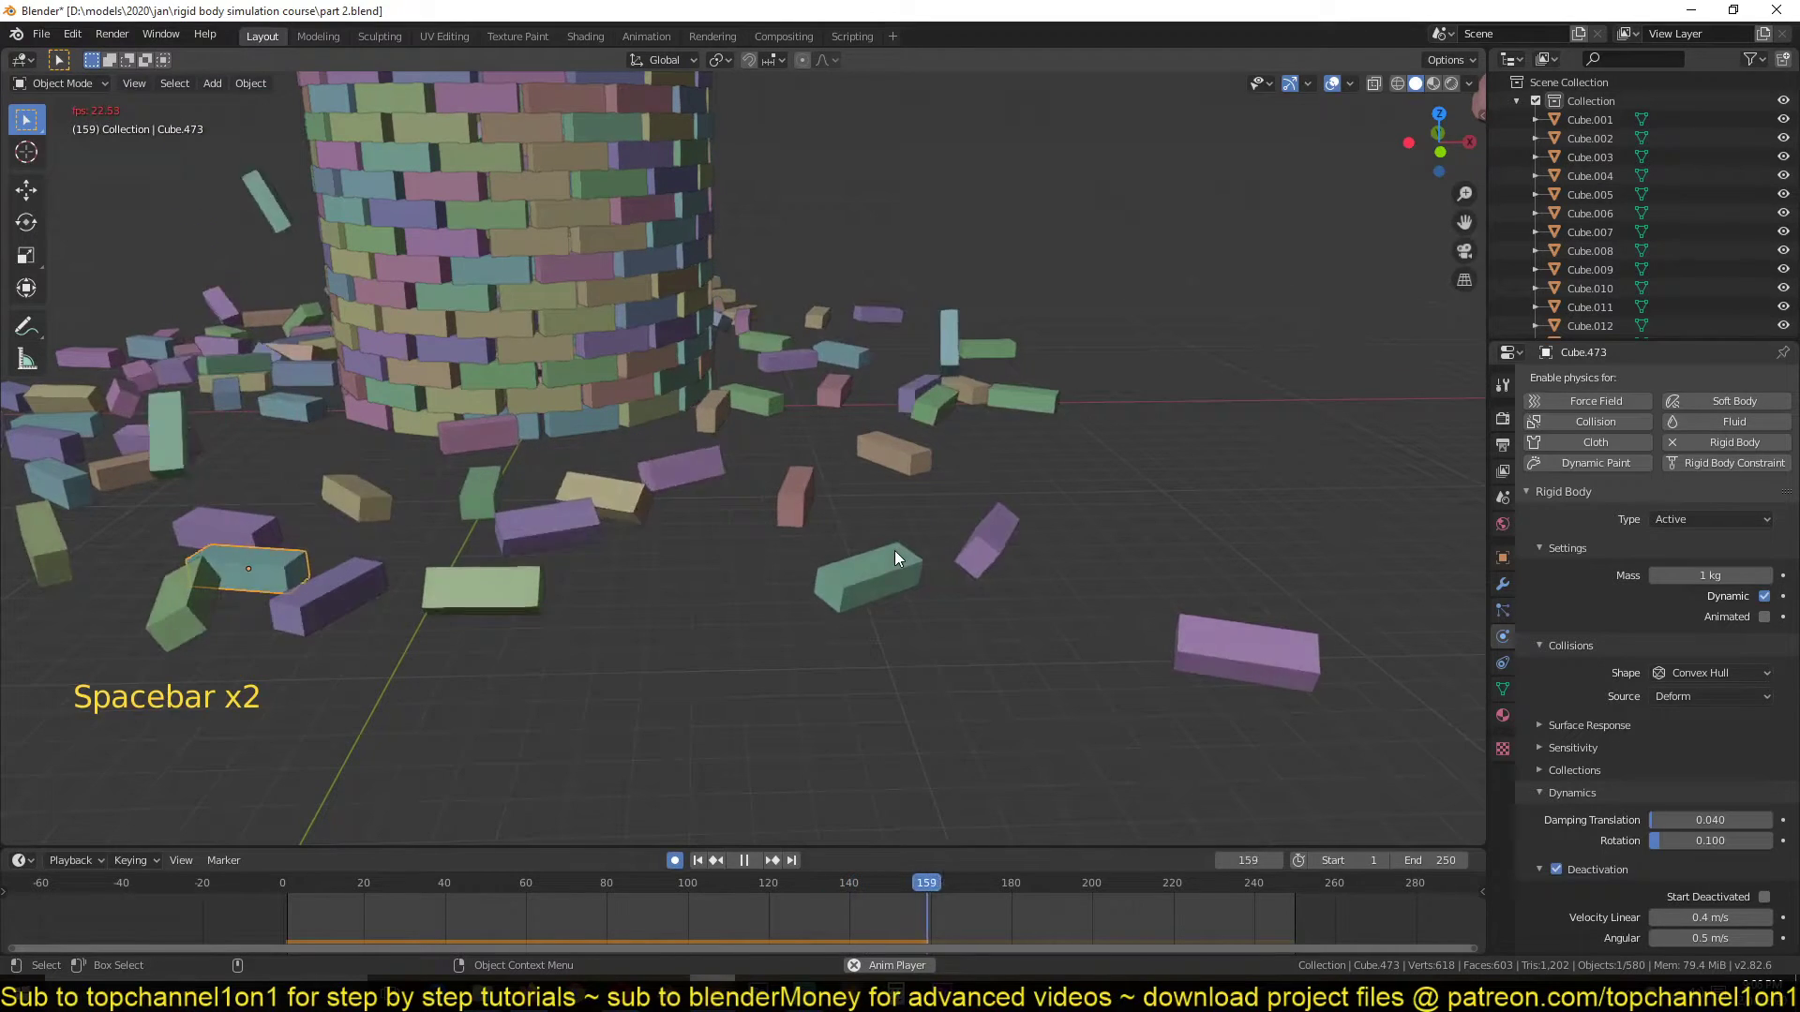
pyautogui.press('space')
pyautogui.press('space')
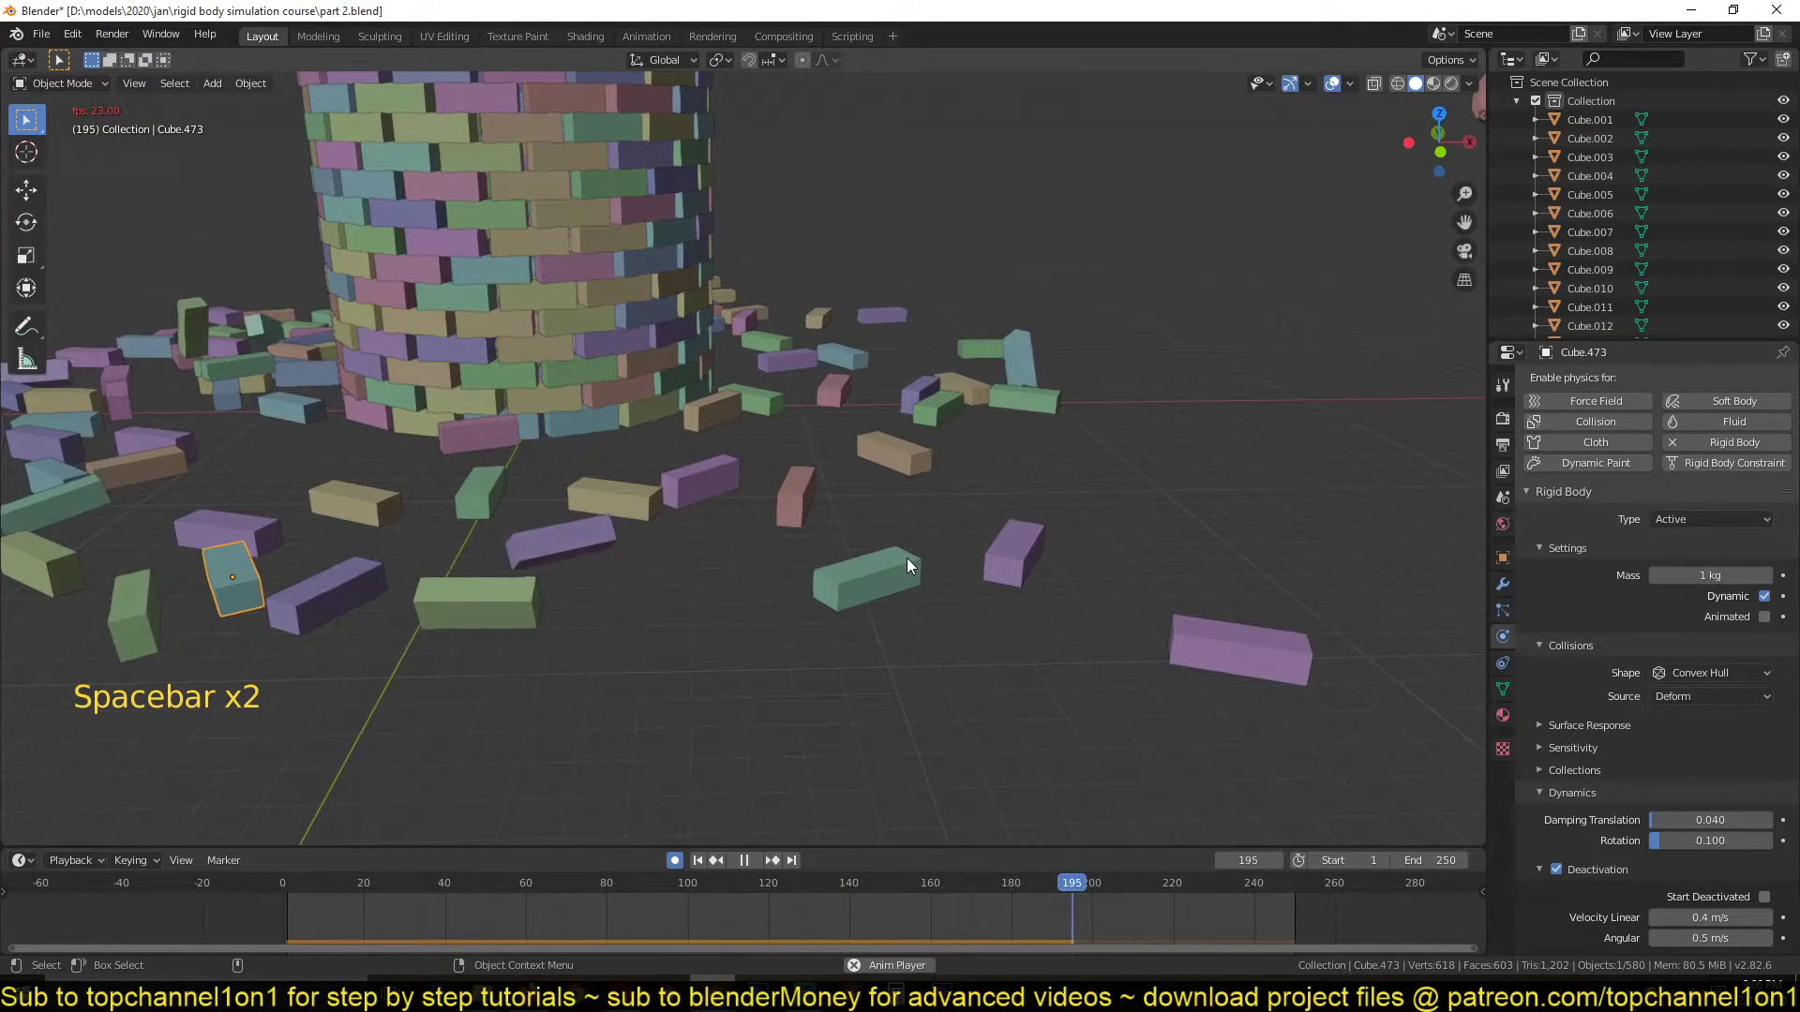
pyautogui.press('space')
pyautogui.keyDown('shift'); pyautogui.rightClick(1089, 914); pyautogui.keyUp('shift')
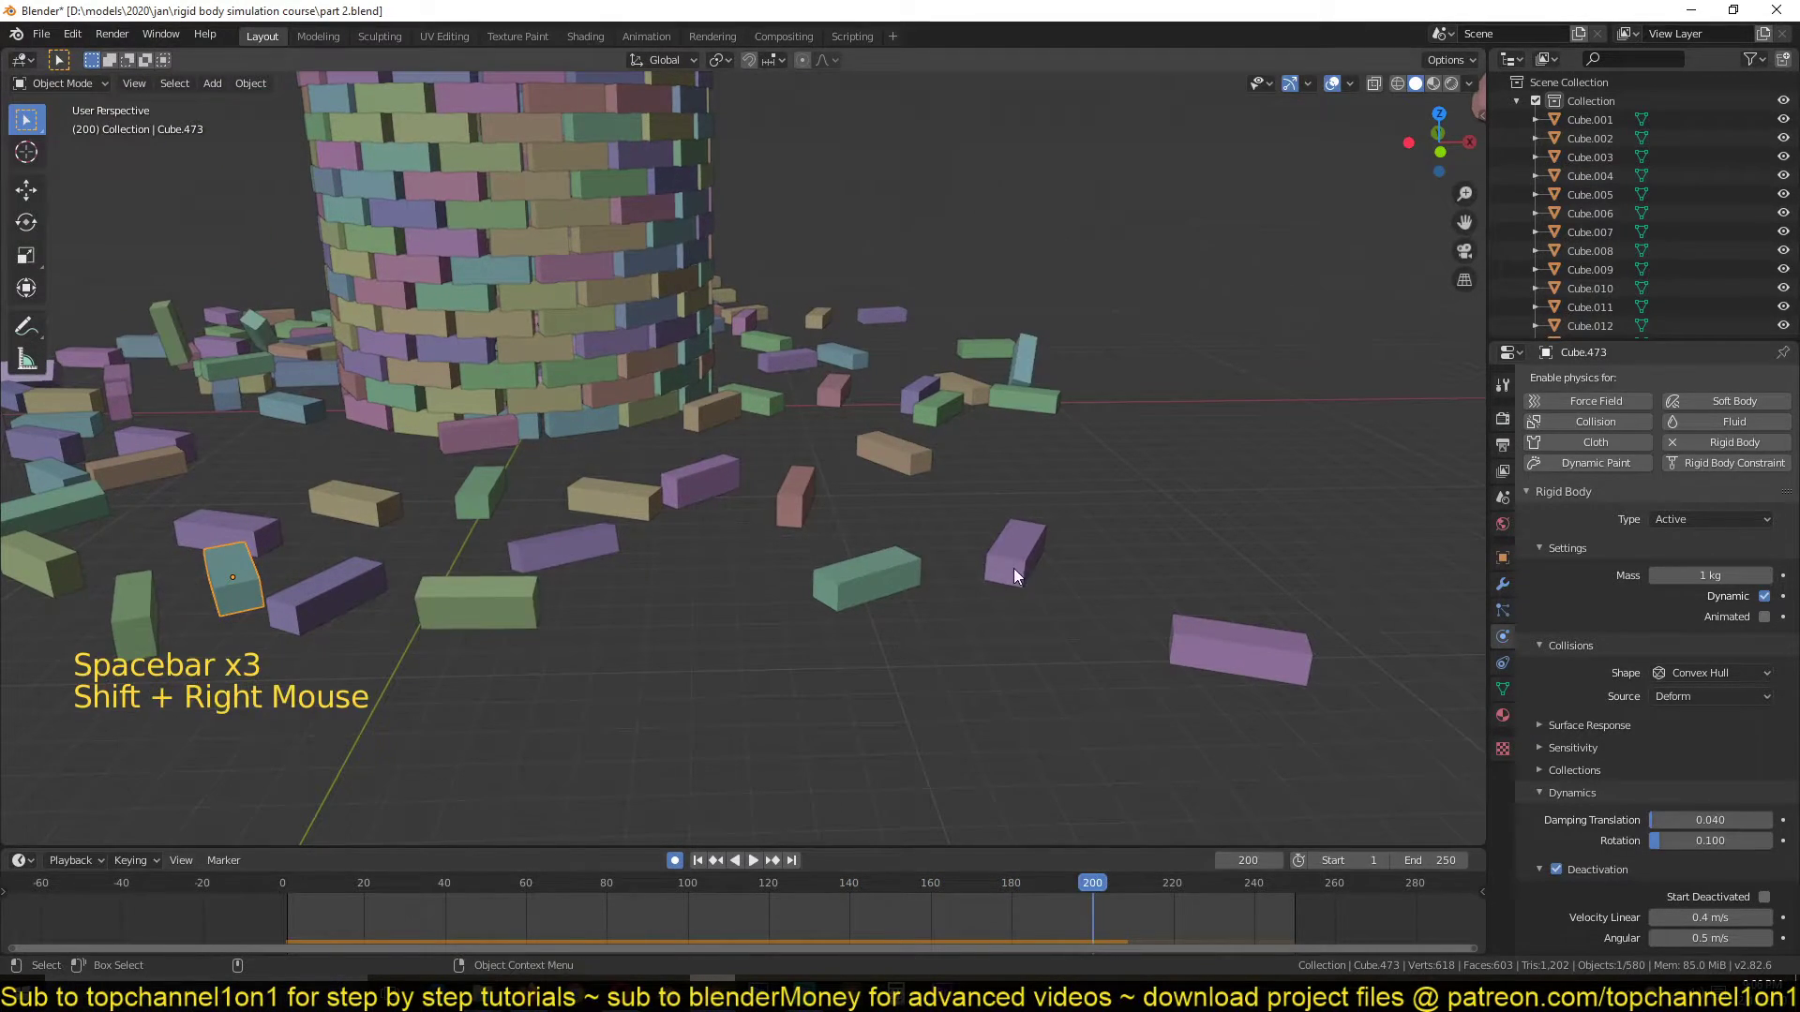
pyautogui.keyDown('shift'); pyautogui.rightClick(1047, 890); pyautogui.keyUp('shift')
pyautogui.press('space')
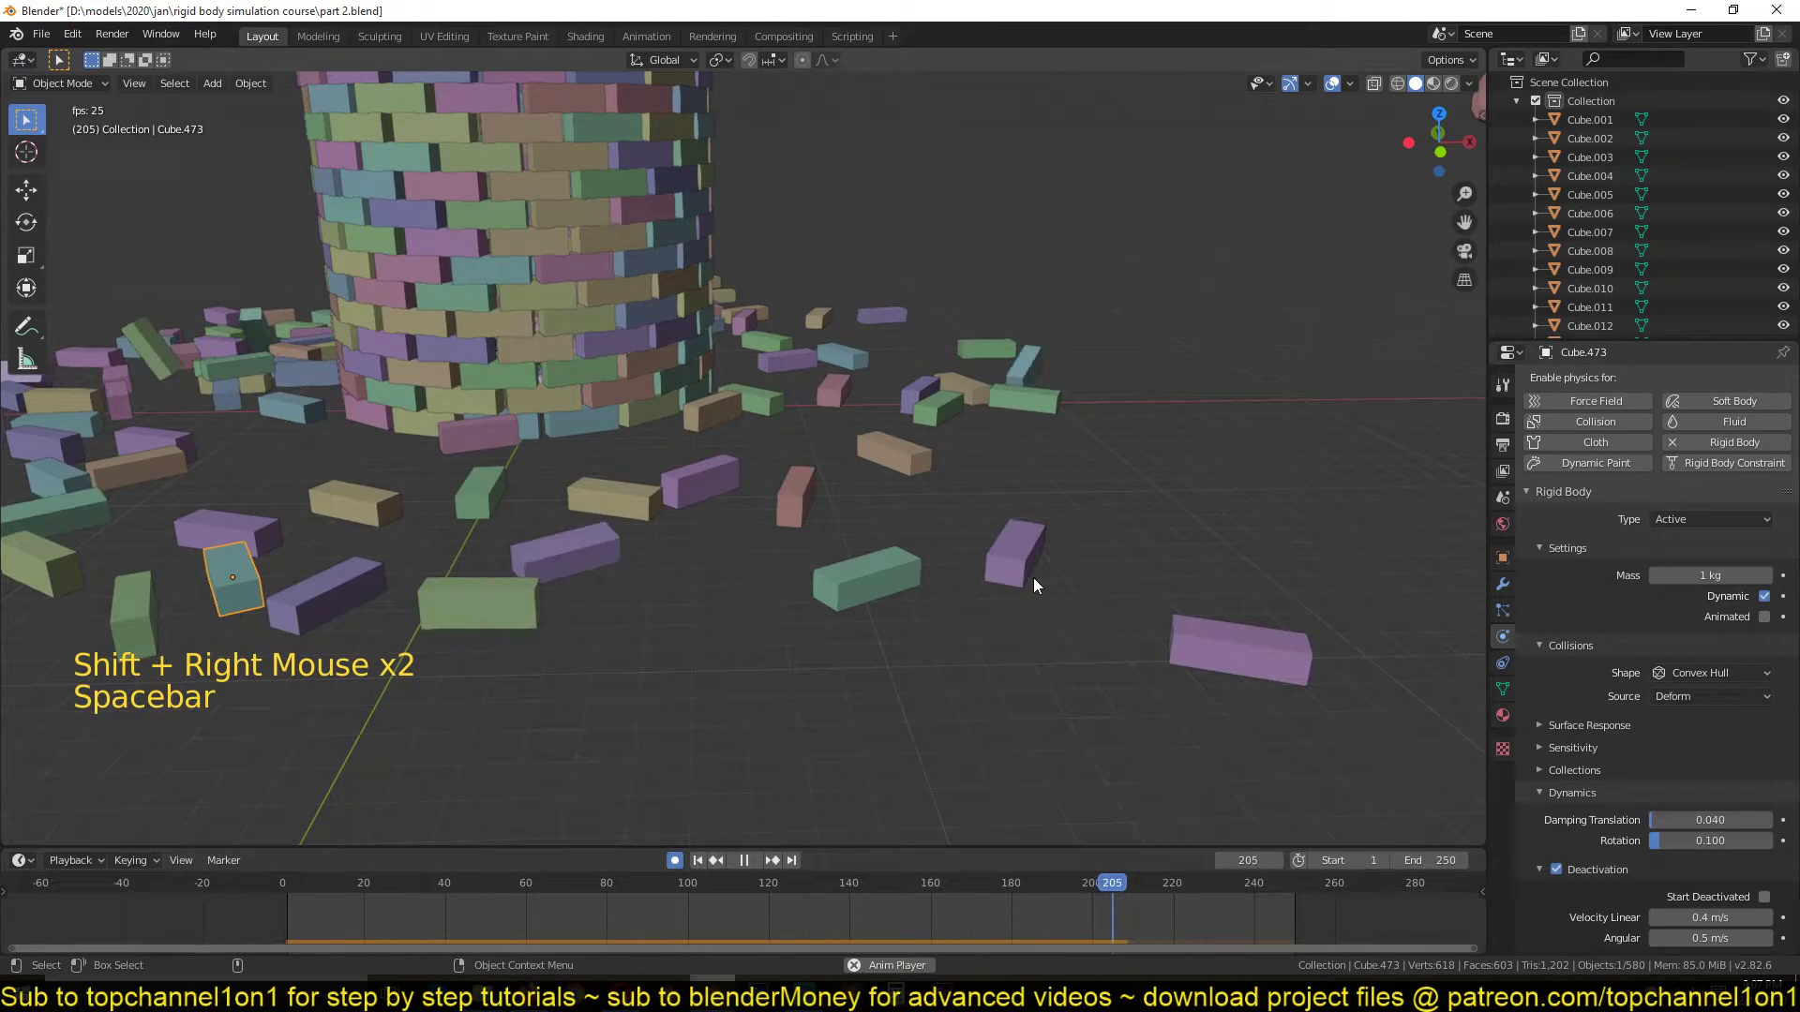
pyautogui.press('space')
pyautogui.keyDown('shift'); pyautogui.rightClick(990, 942); pyautogui.keyUp('shift')
pyautogui.press('space')
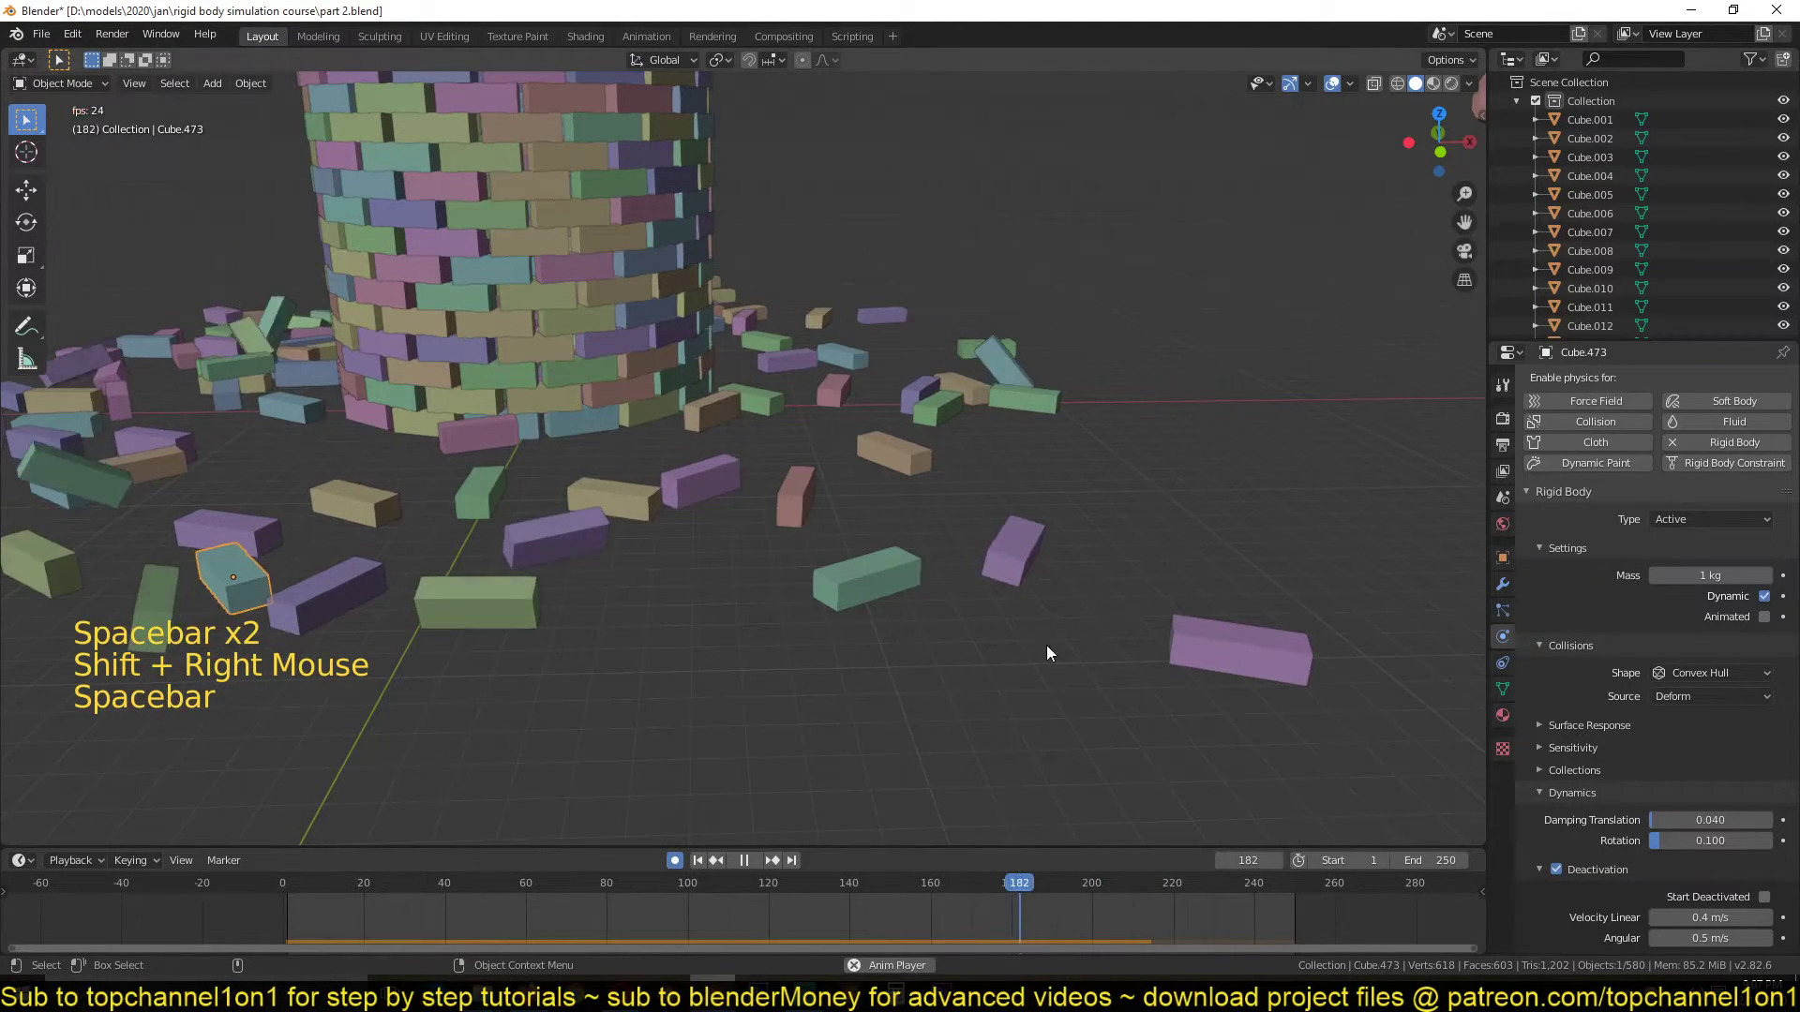
# Play from frame 176 to frame 213 and zoom out over the tower and cannon
pyautogui.press('space')
pyautogui.keyDown('shift'); pyautogui.rightClick(995, 925); pyautogui.keyUp('shift')
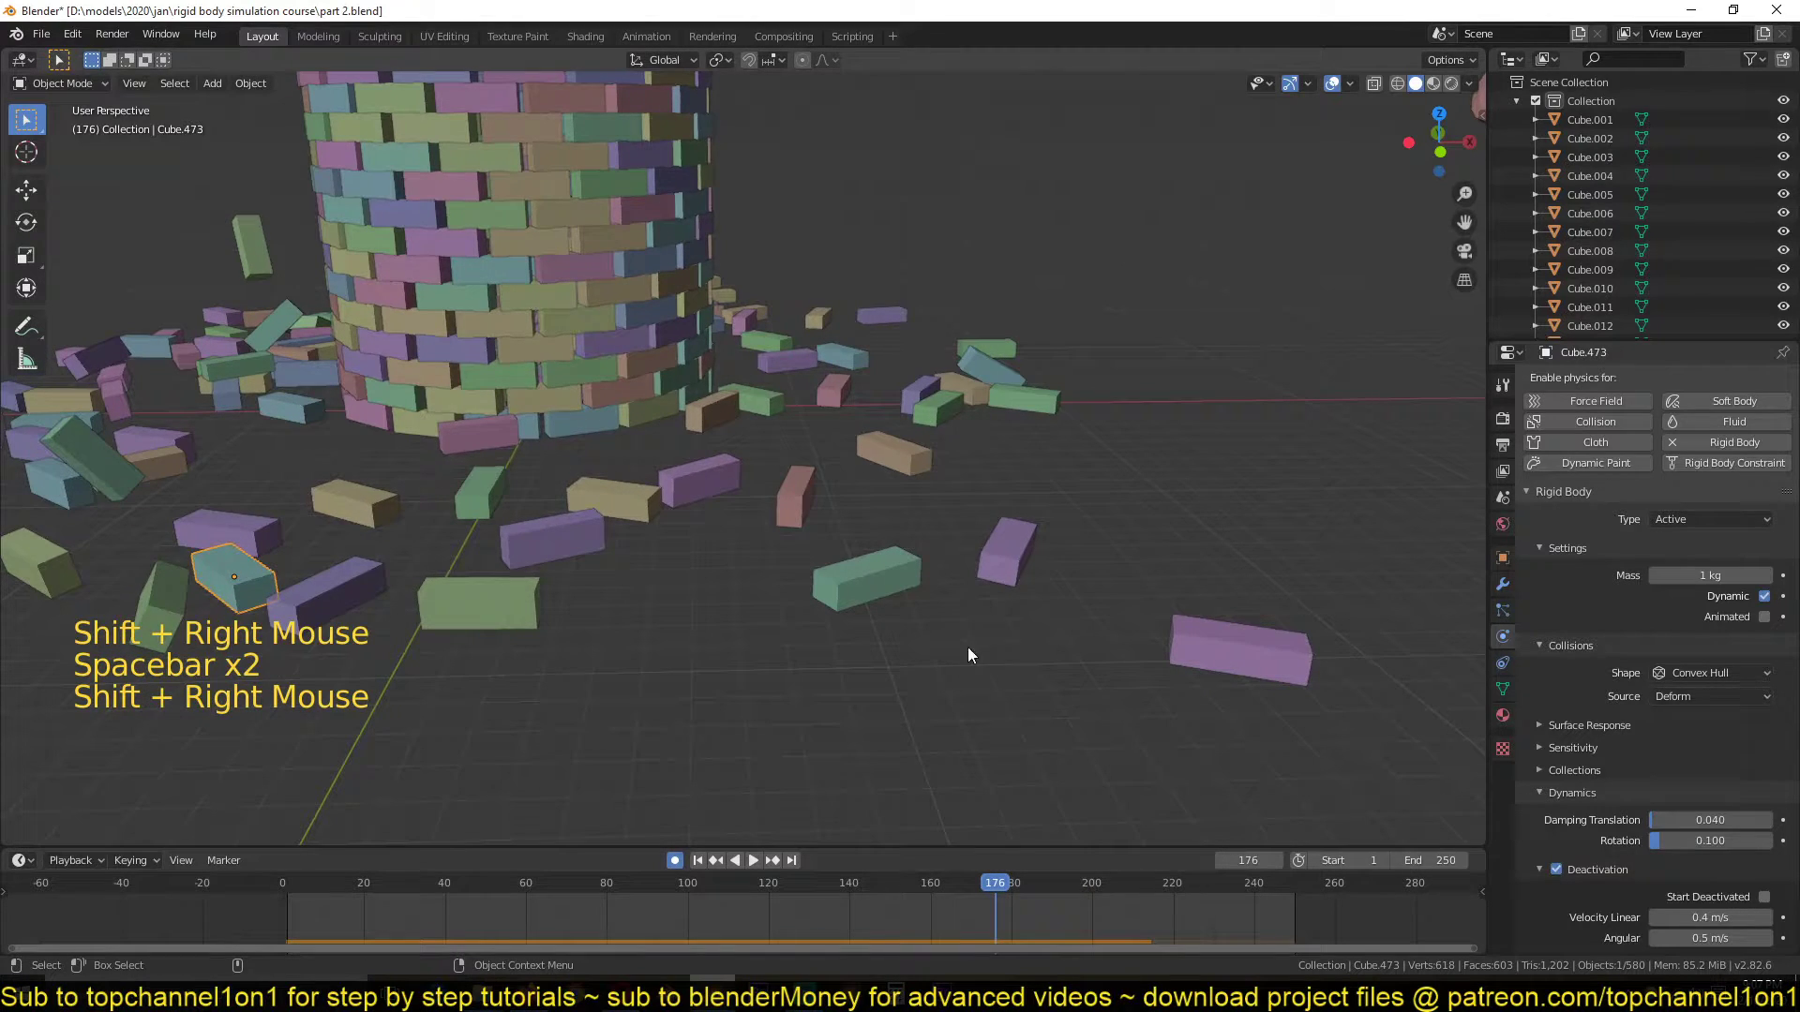
pyautogui.press('space')
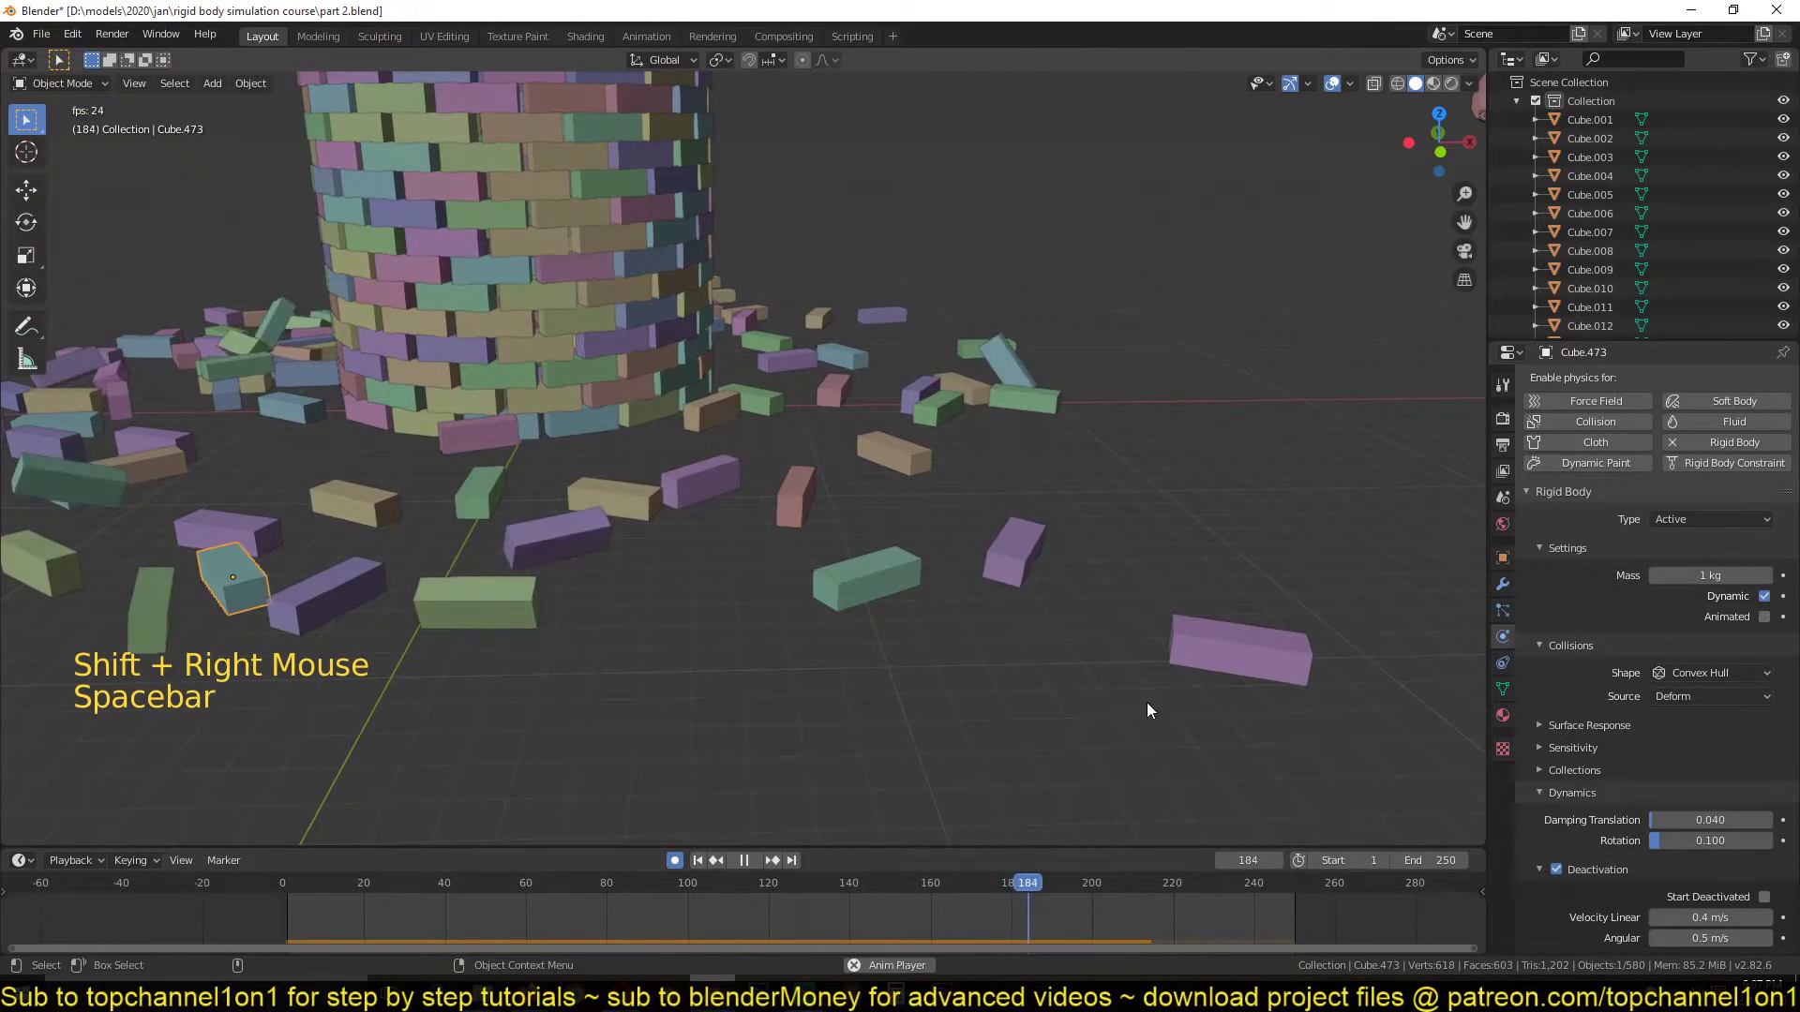
pyautogui.press('space')
pyautogui.press('space')
pyautogui.press('space')
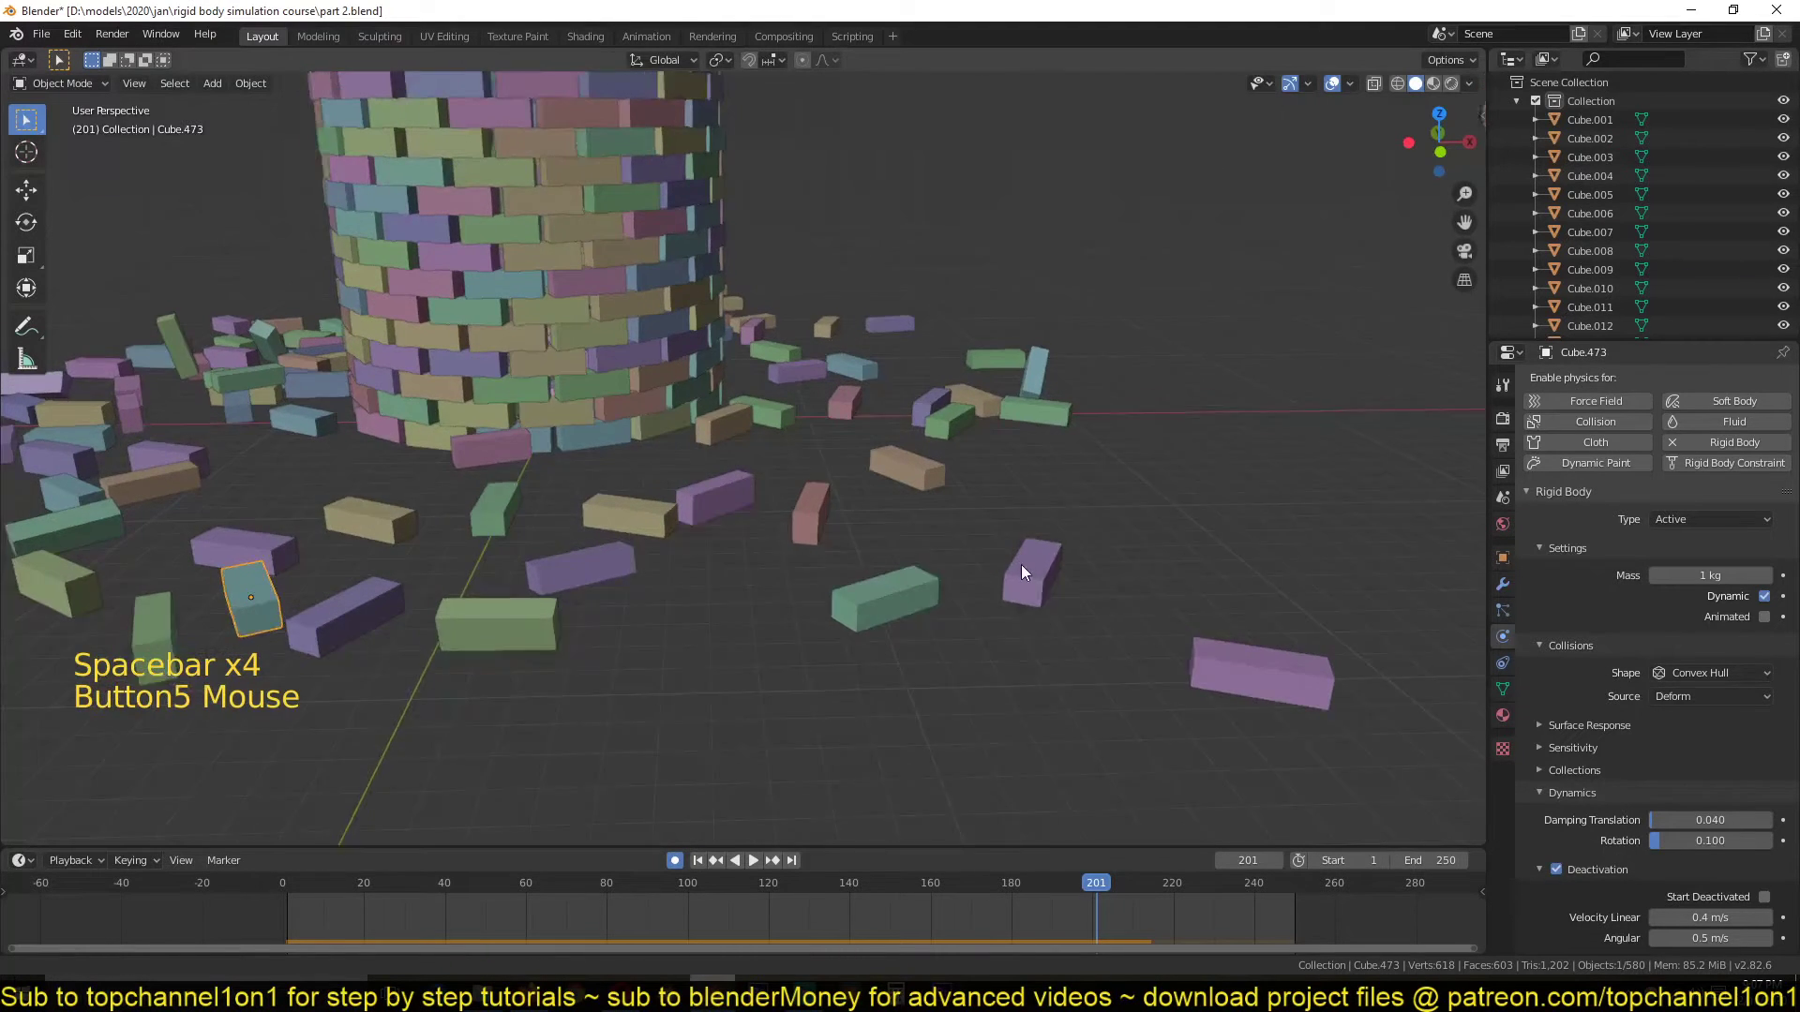
pyautogui.press('space')
pyautogui.press('space')
pyautogui.scroll(-5, 817, 563)
pyautogui.scroll(3, 818, 569)
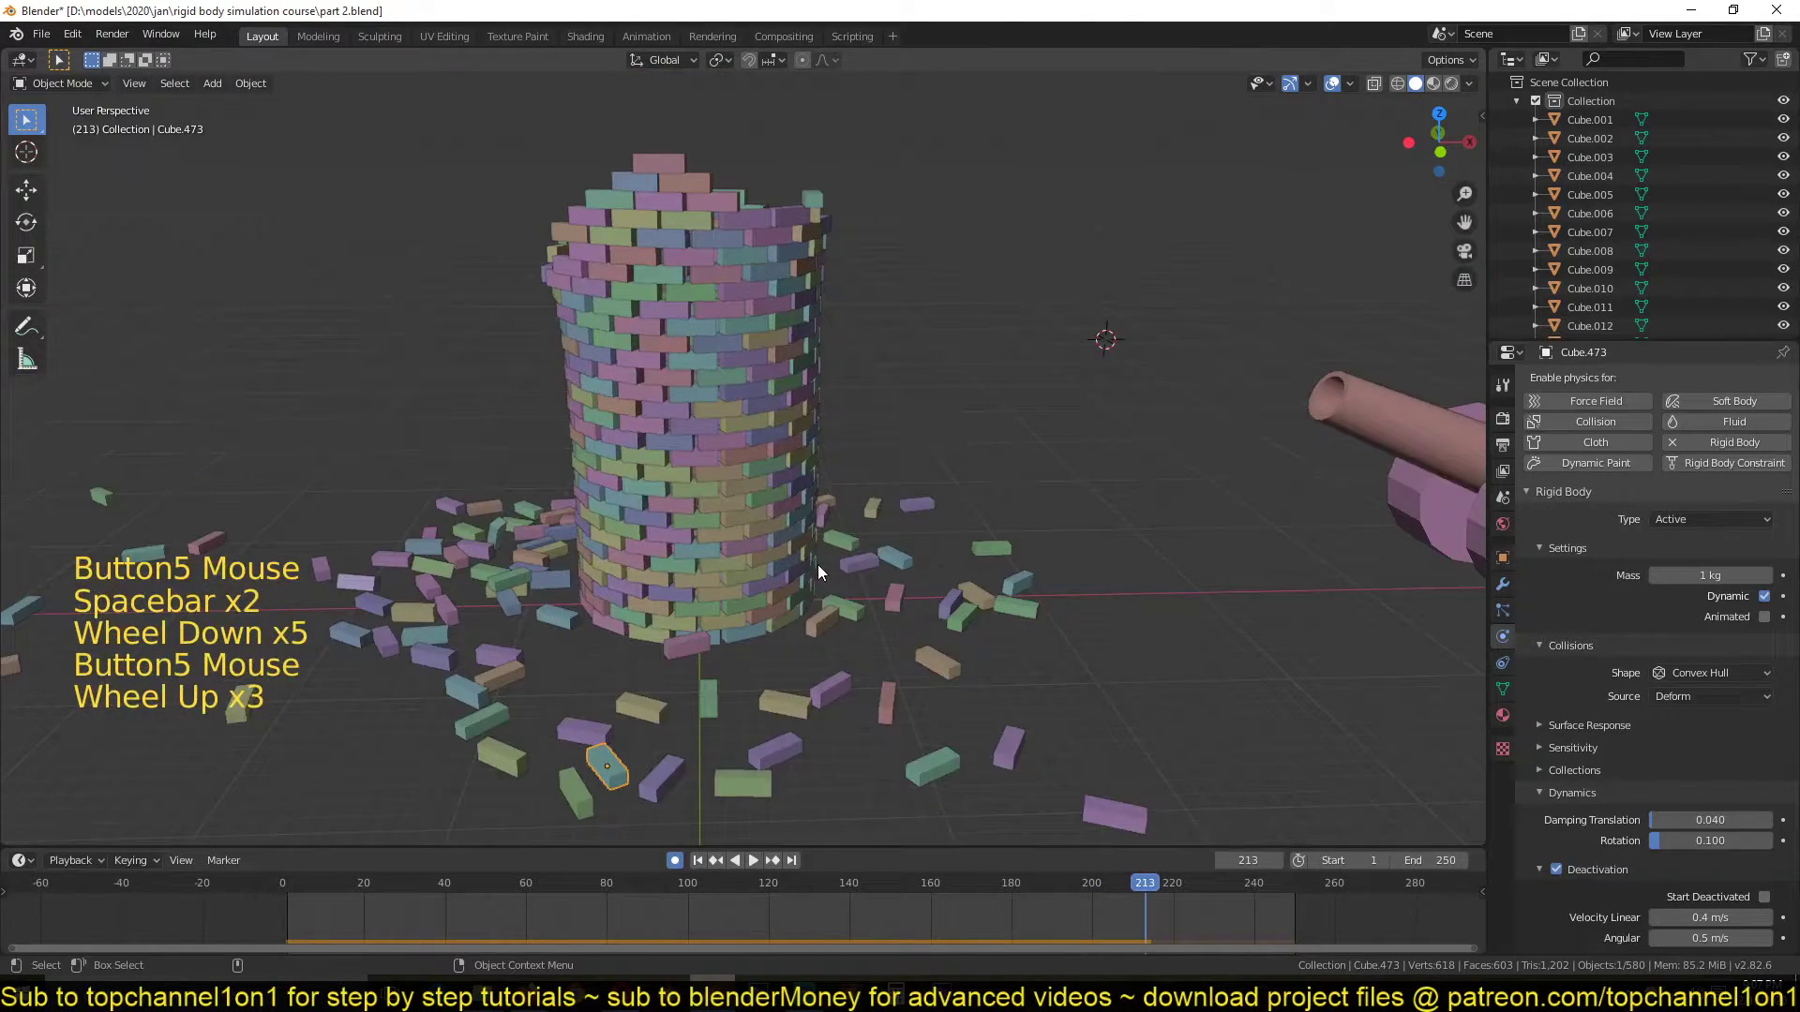
pyautogui.scroll(-3, 1687, 890)
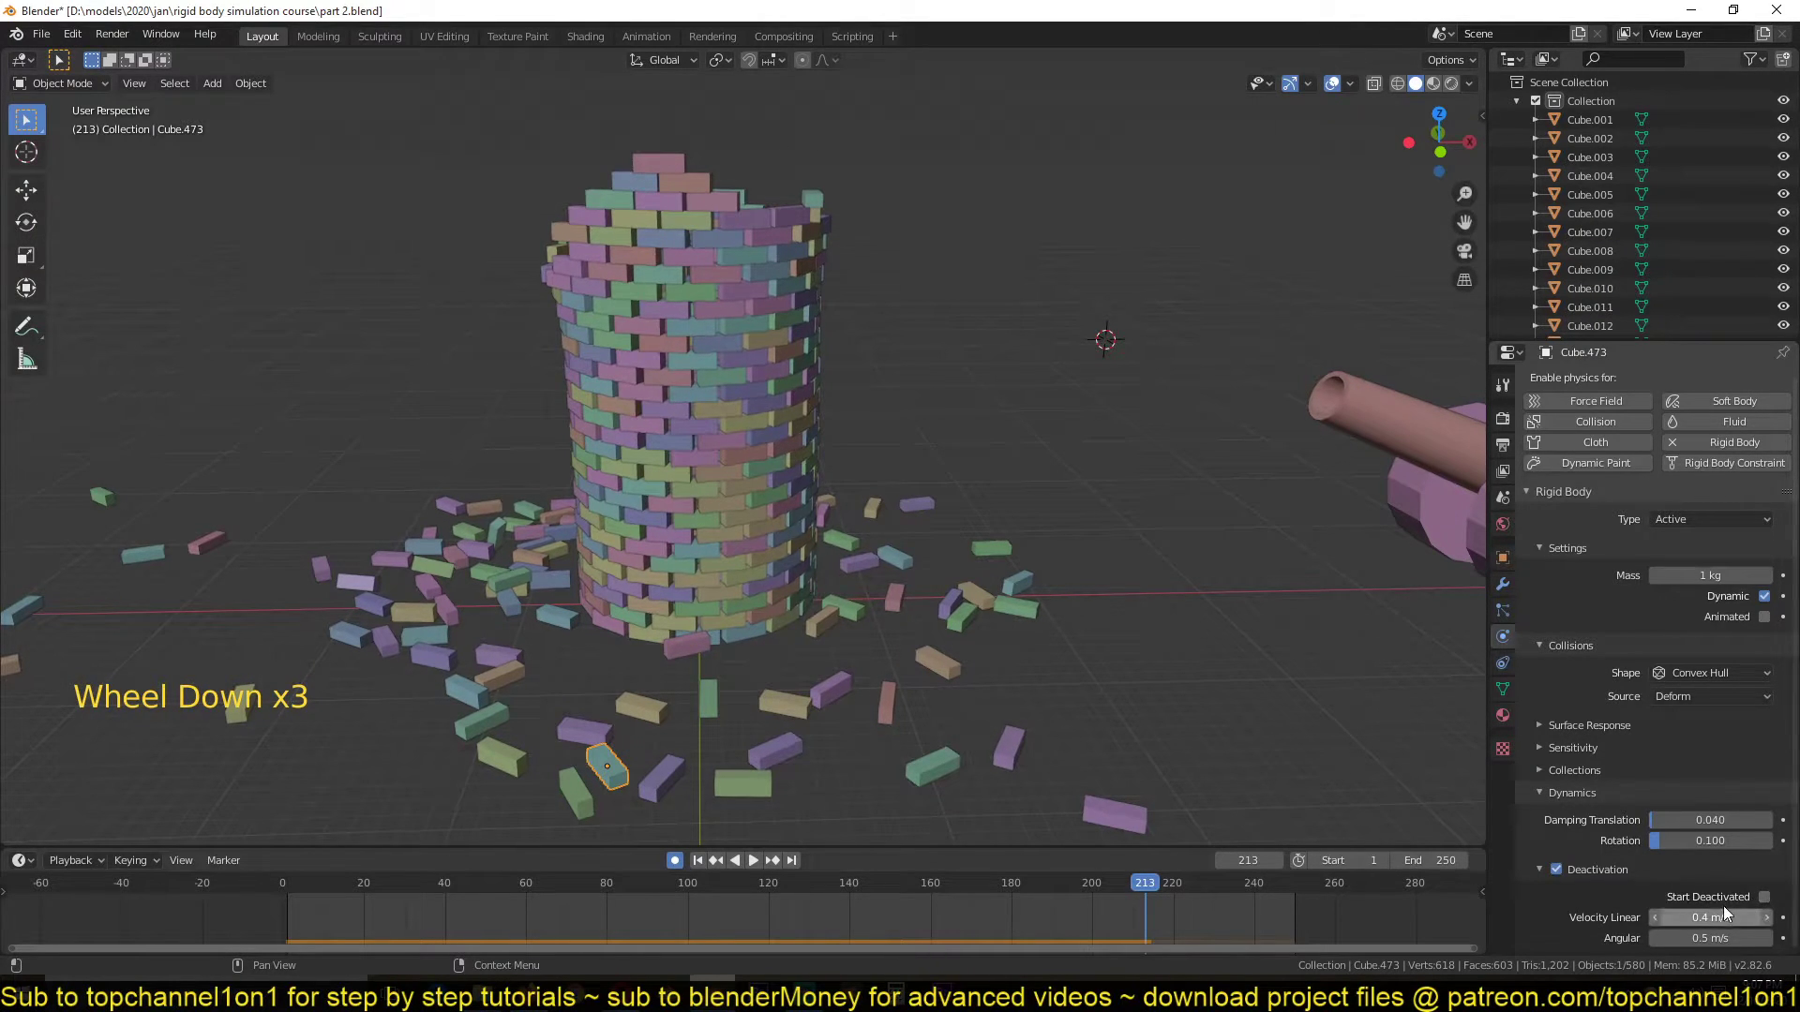
# Rewind, make Cube.473 start deactivated, and test the impact playback
pyautogui.keyDown('shift'); pyautogui.rightClick(227, 899); pyautogui.keyUp('shift')
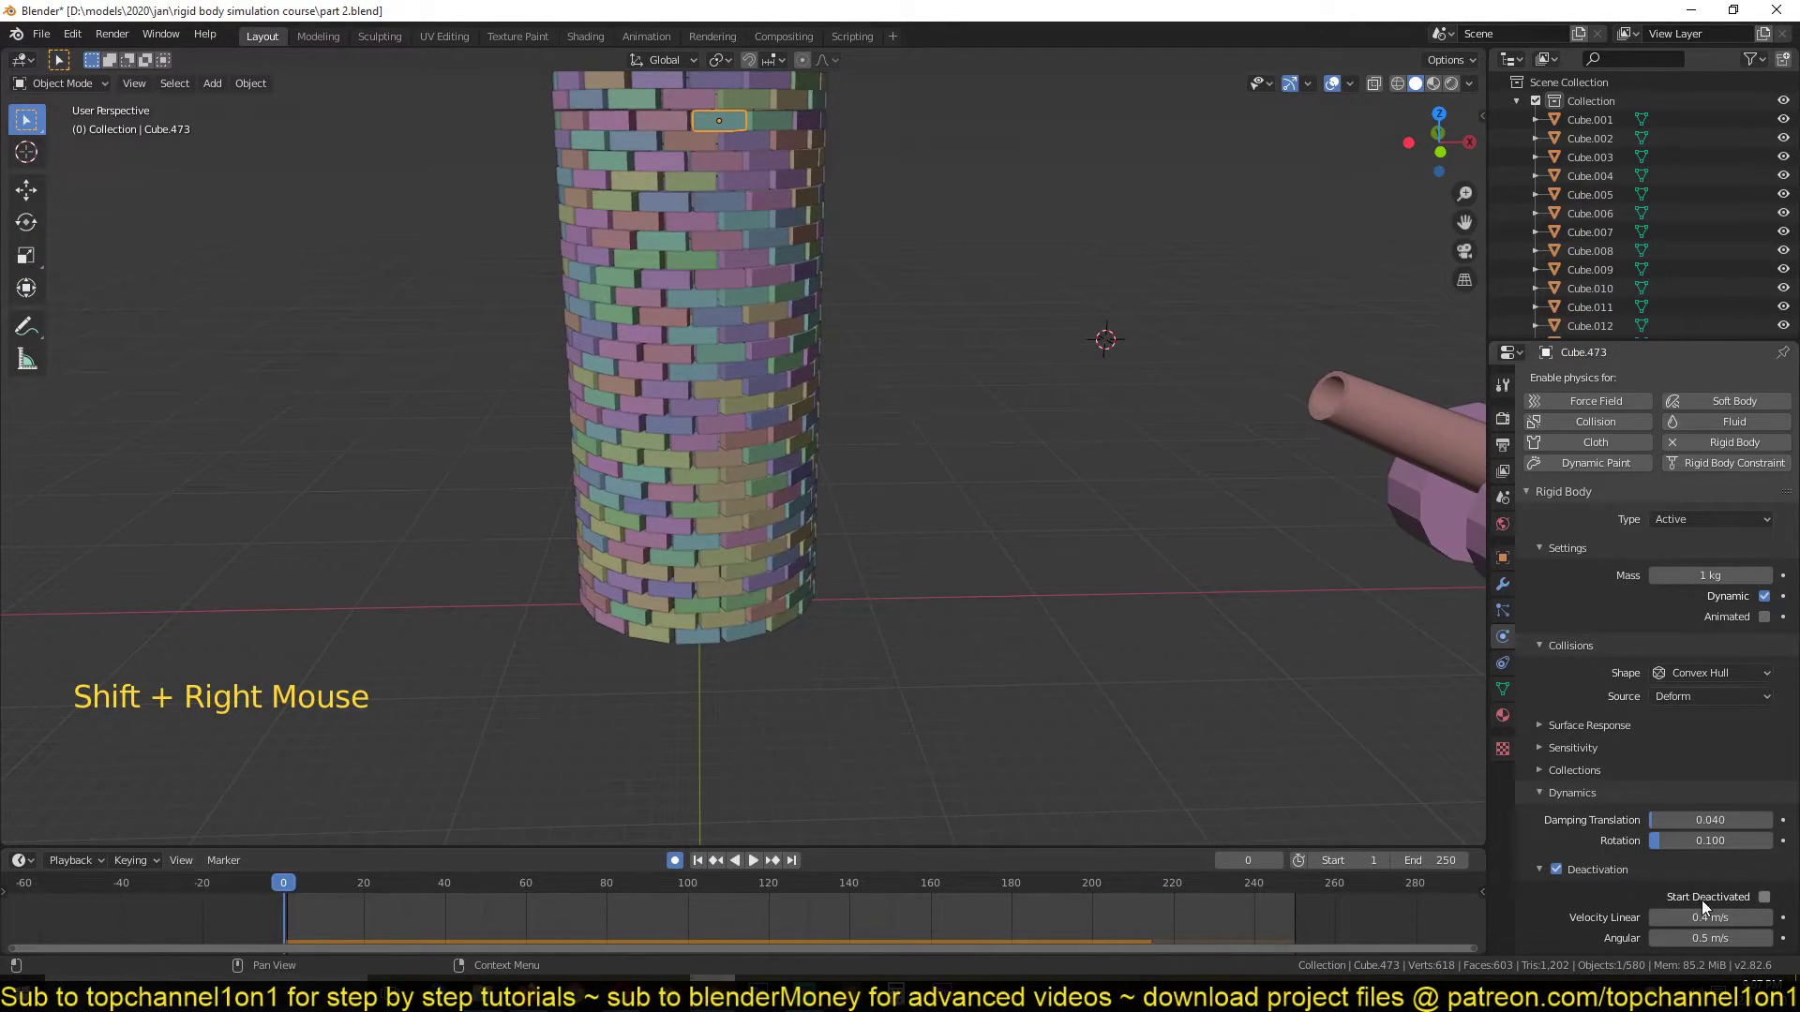
pyautogui.click(1765, 898)
pyautogui.scroll(-2, 786, 691)
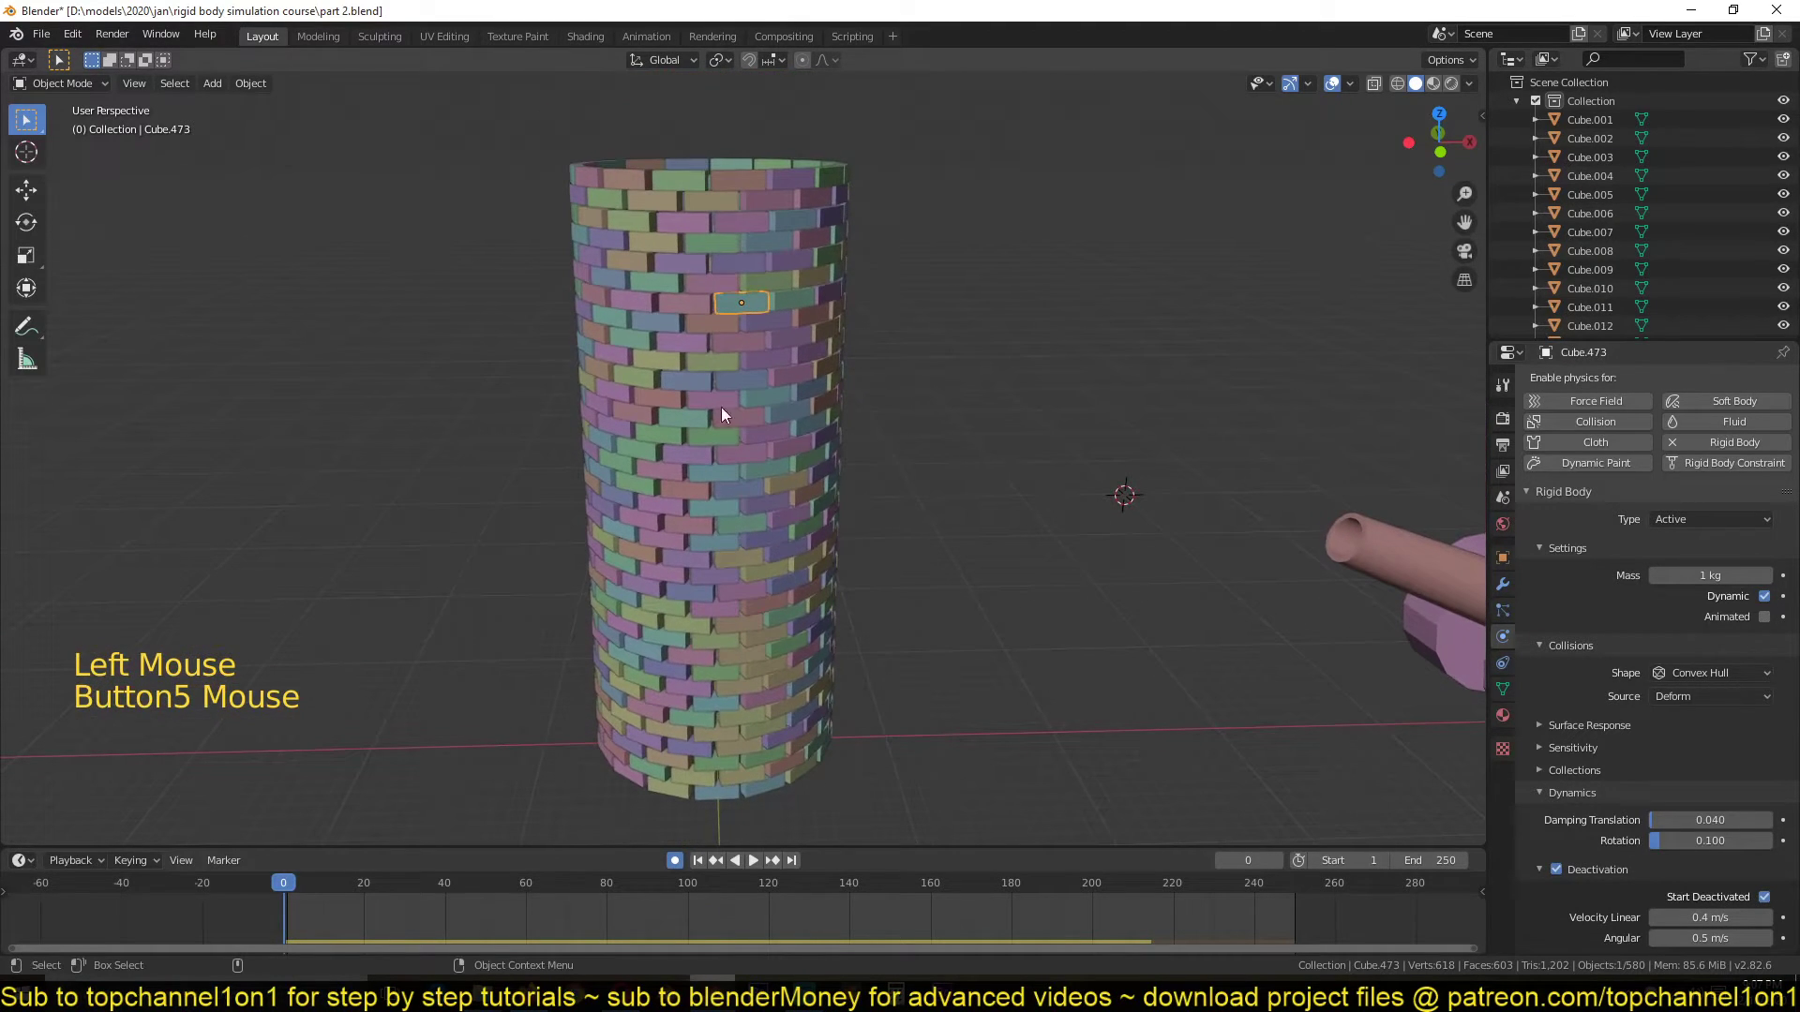
pyautogui.hotkey('alt', 'a')
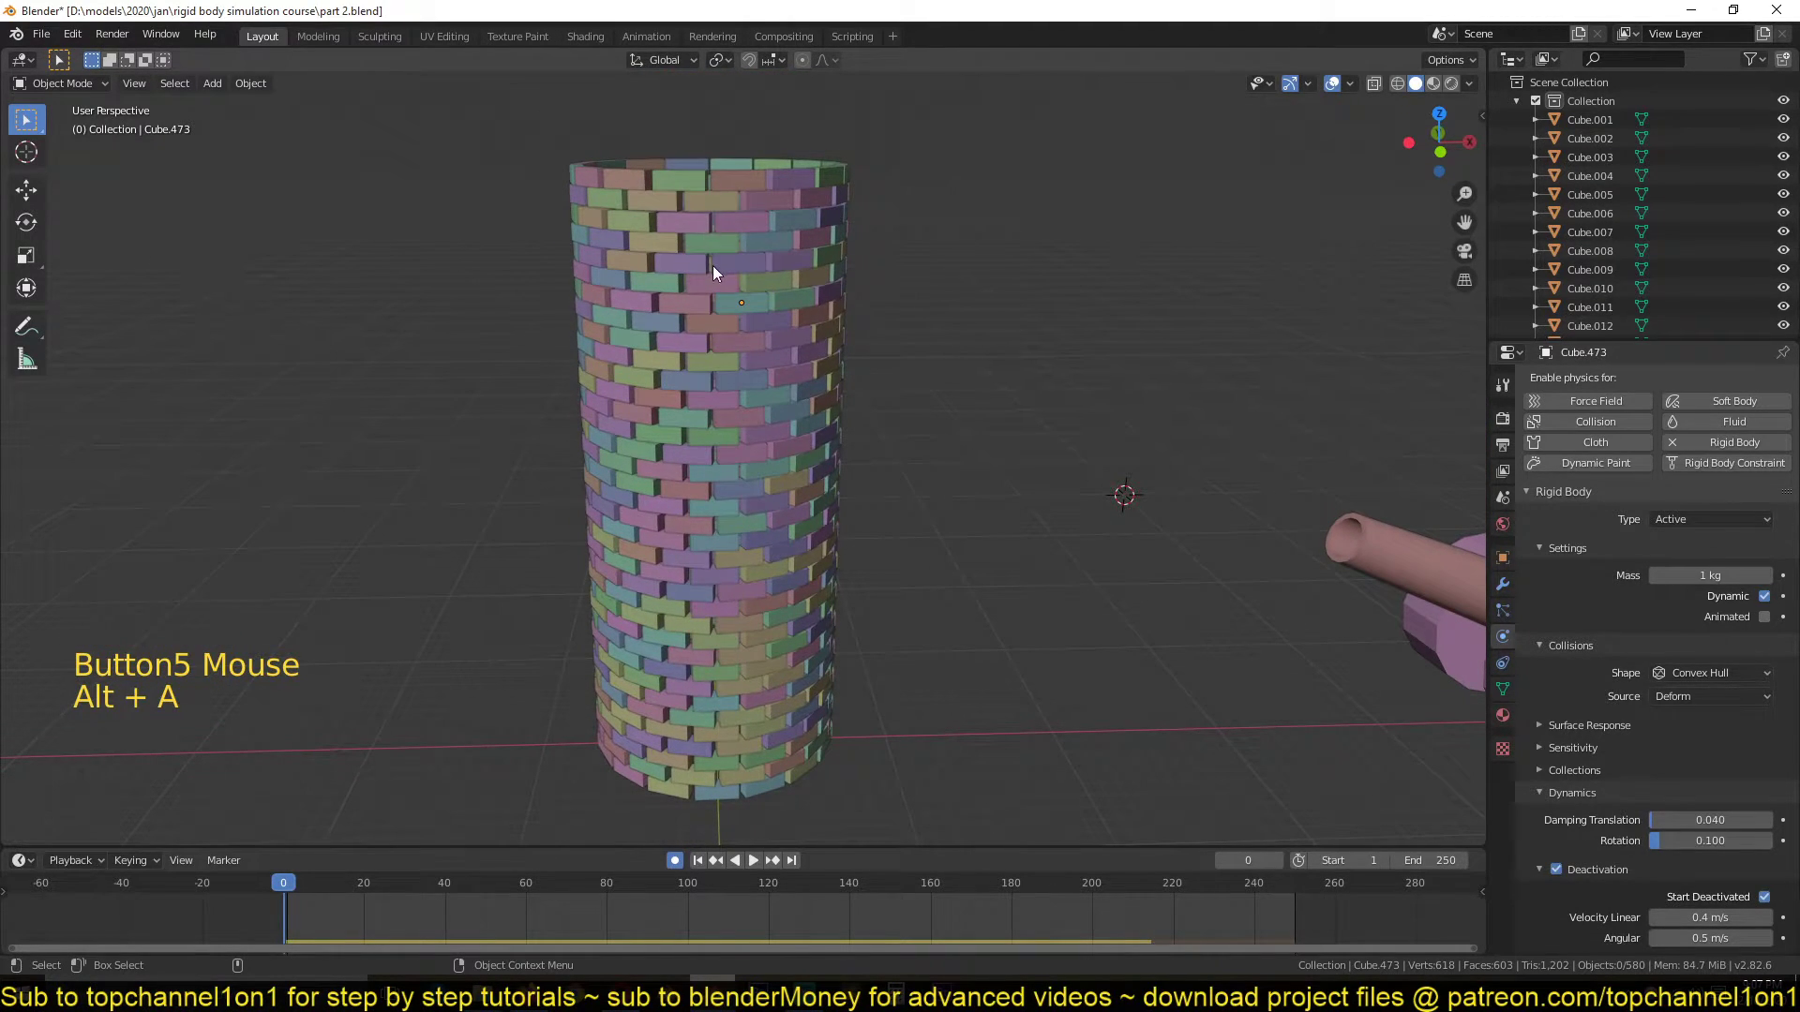
pyautogui.press('space')
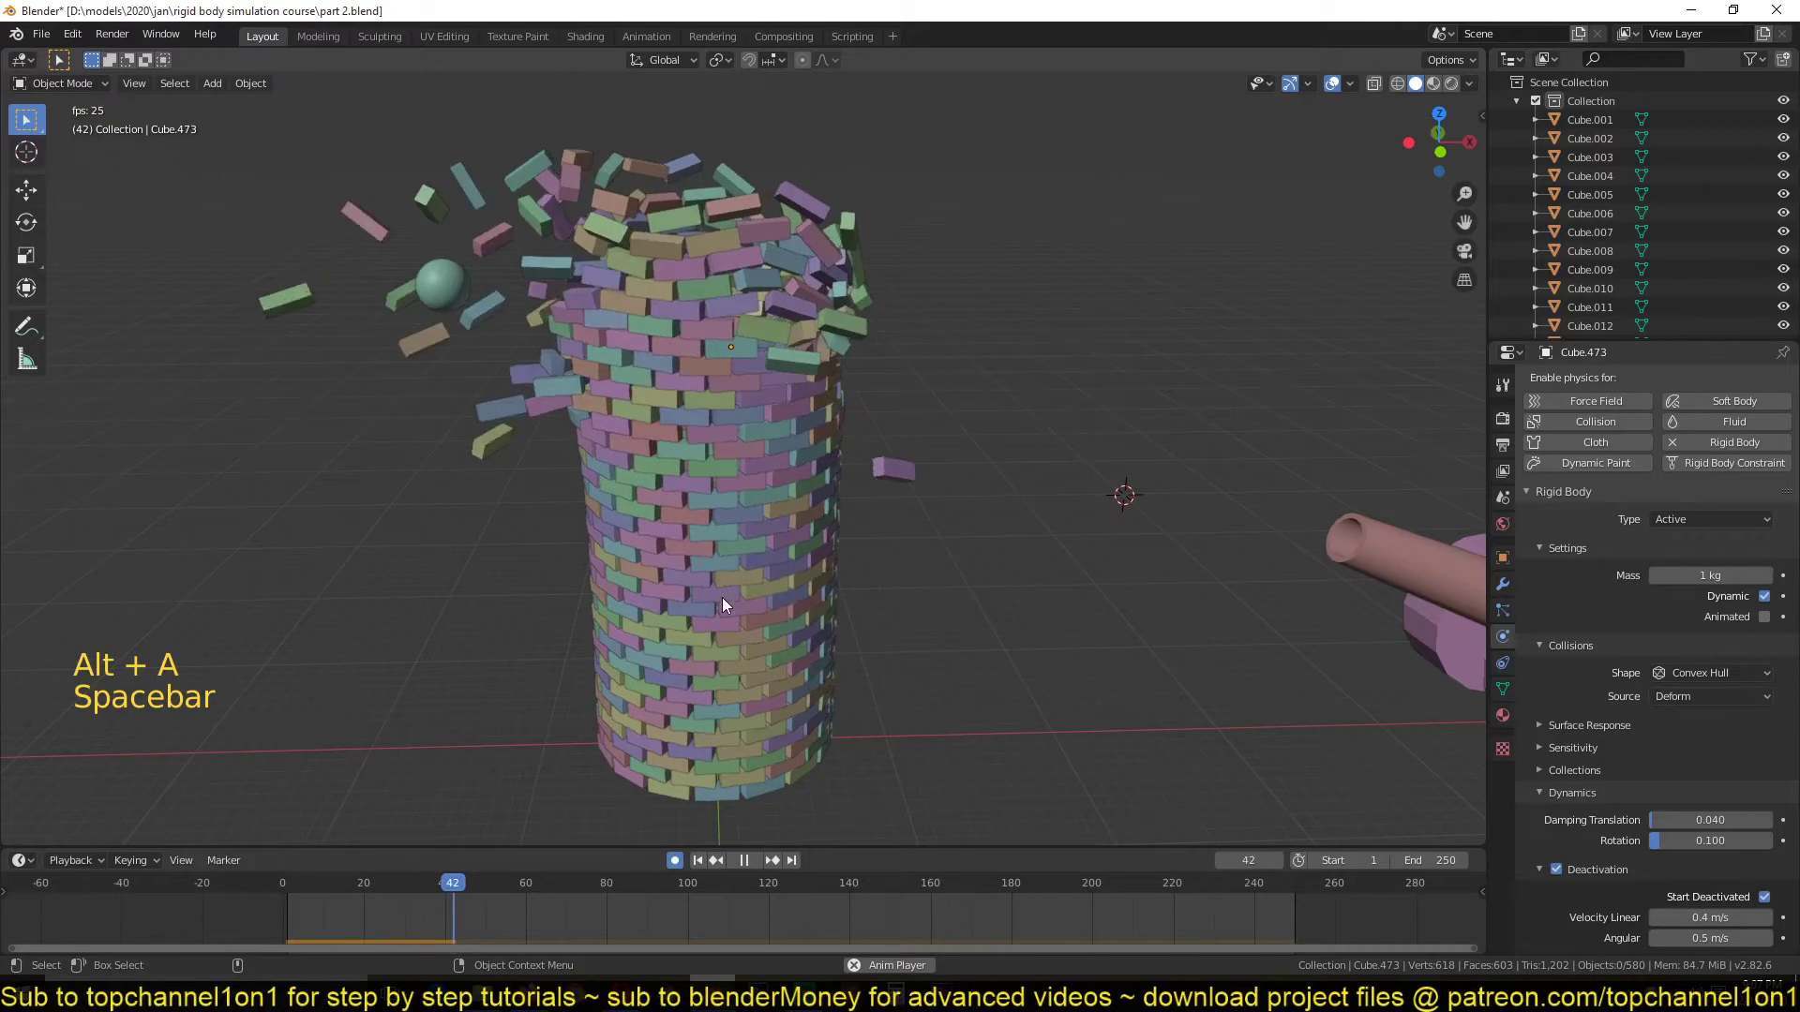
pyautogui.press('Escape')
# Recentre the view on the tower and rerun the impact test back to frame 0
pyautogui.scroll(-1, 941, 483)
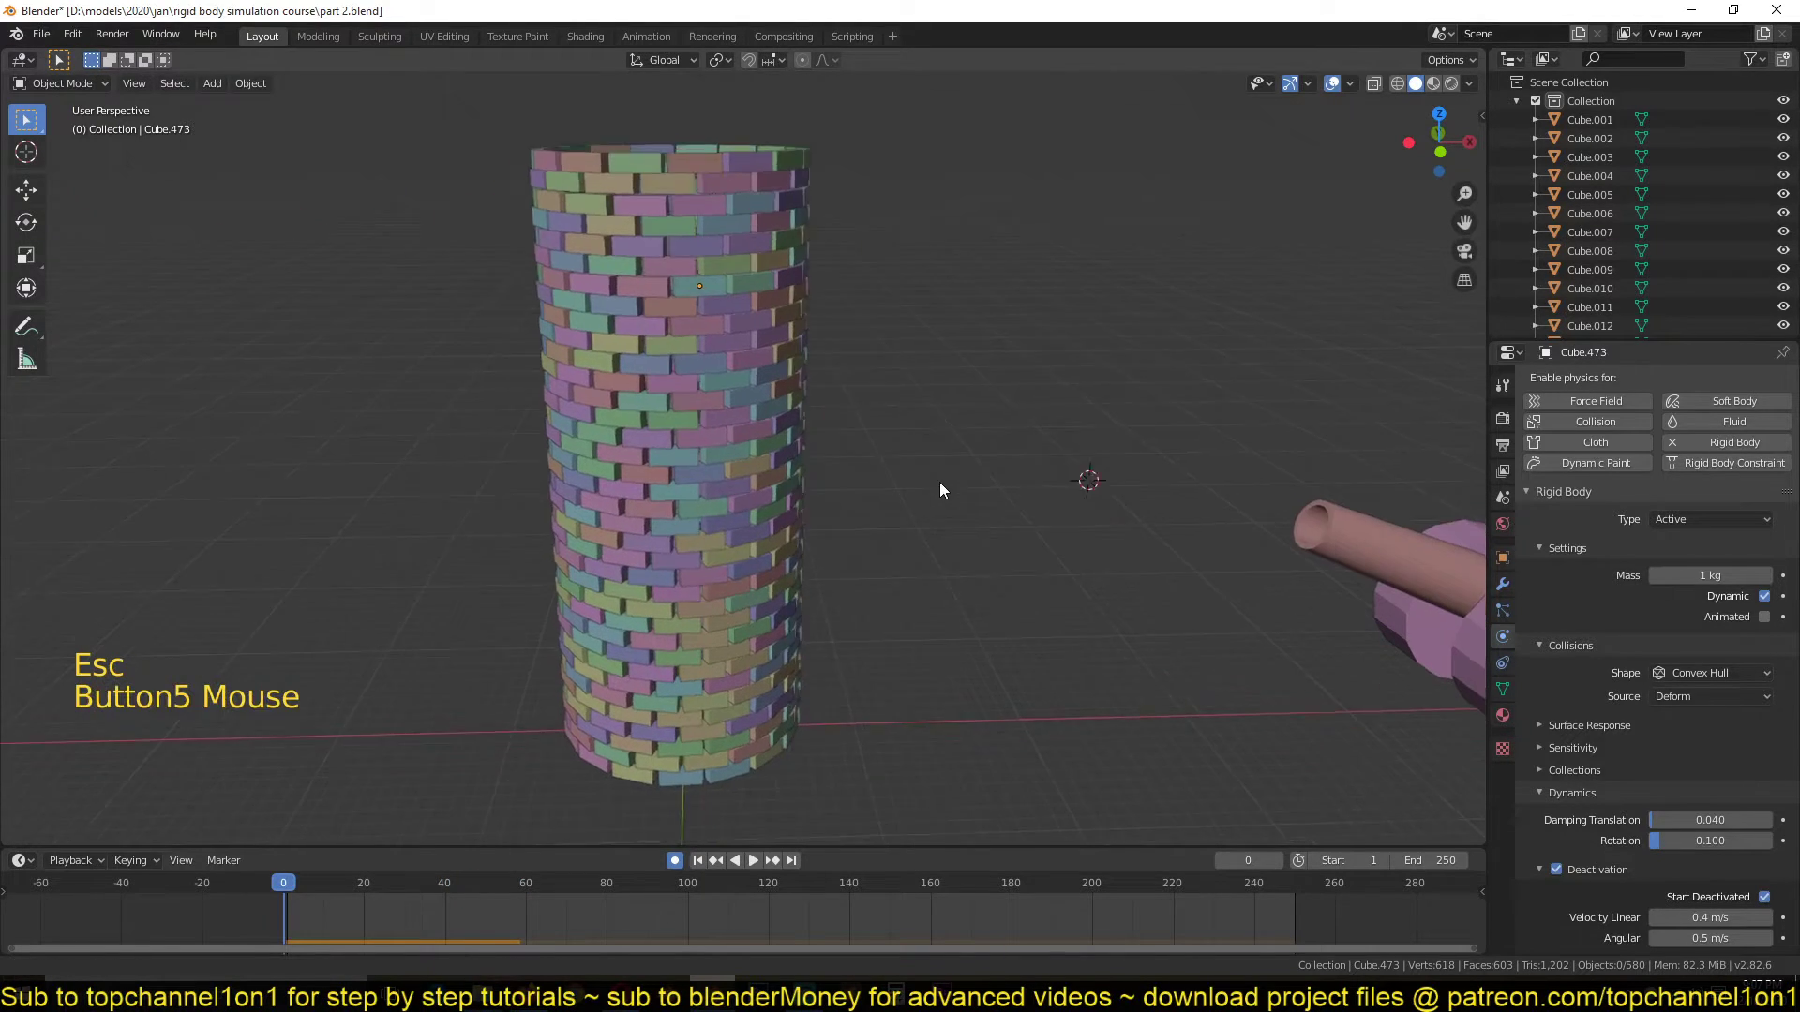
pyautogui.keyDown('shift'); pyautogui.moveTo(939, 483); pyautogui.dragTo(1137, 446, button='middle'); pyautogui.keyUp('shift')
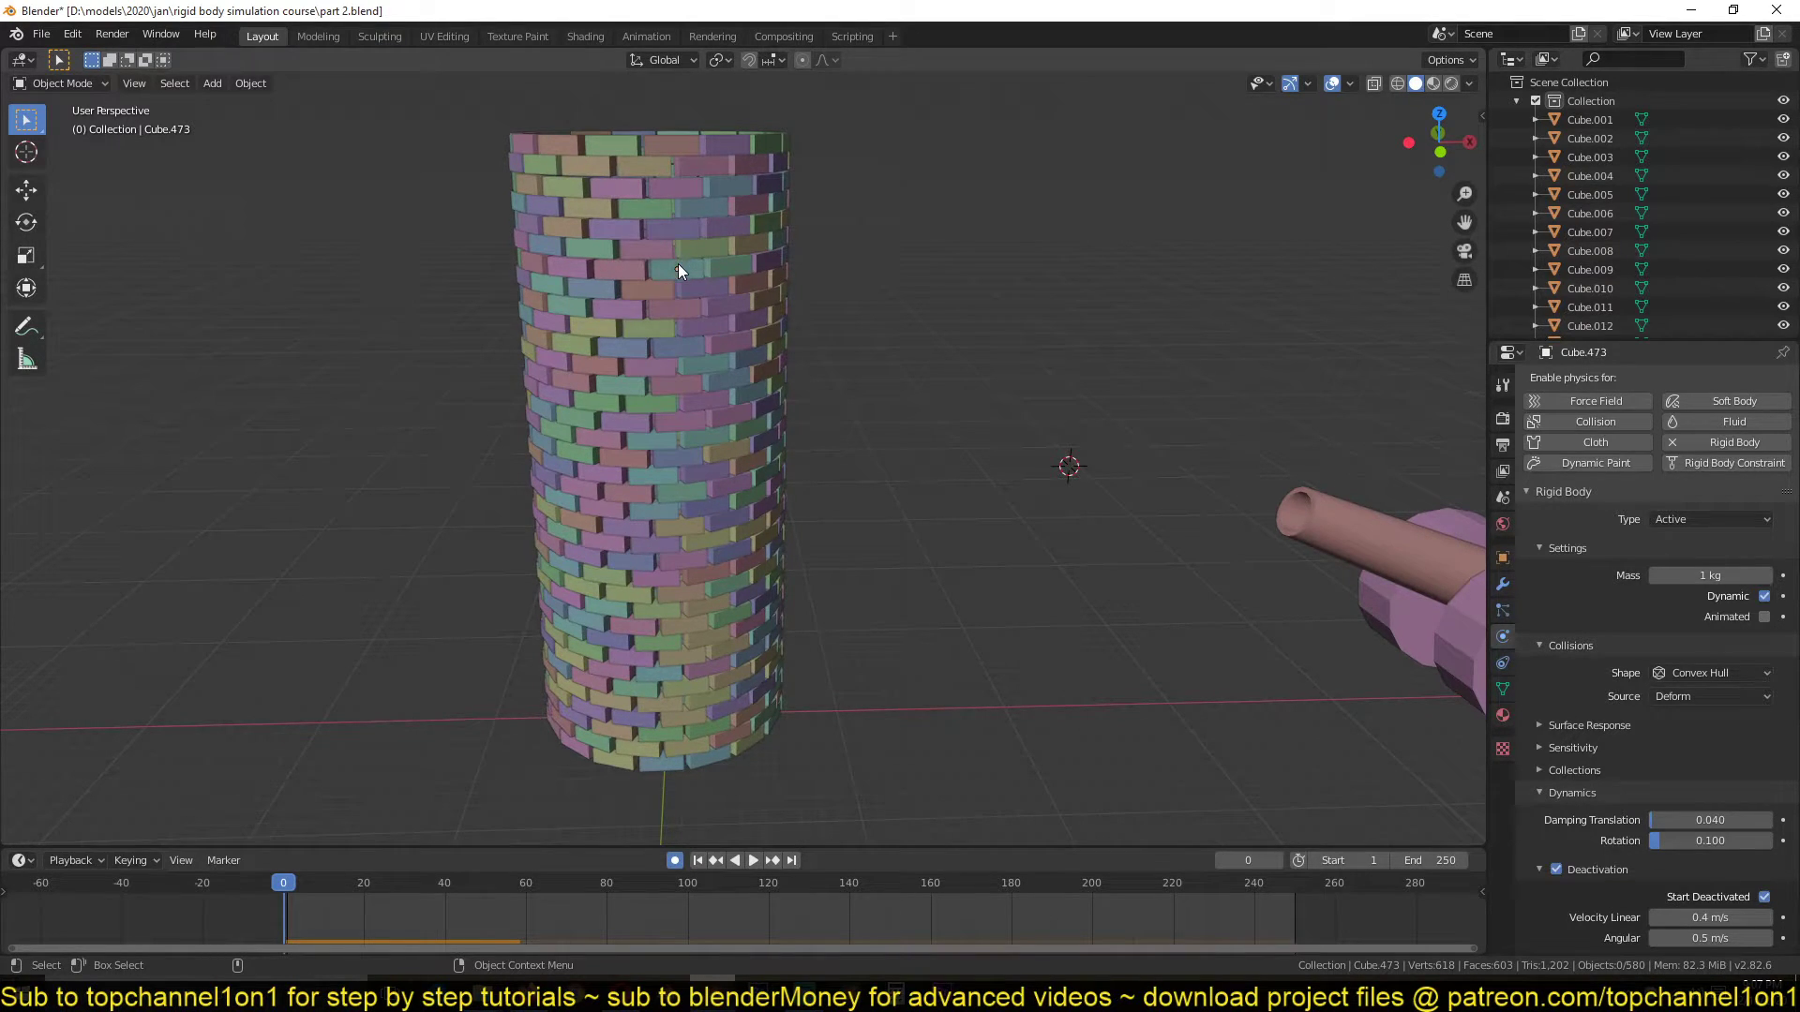
pyautogui.scroll(-2, 673, 311)
pyautogui.press('space')
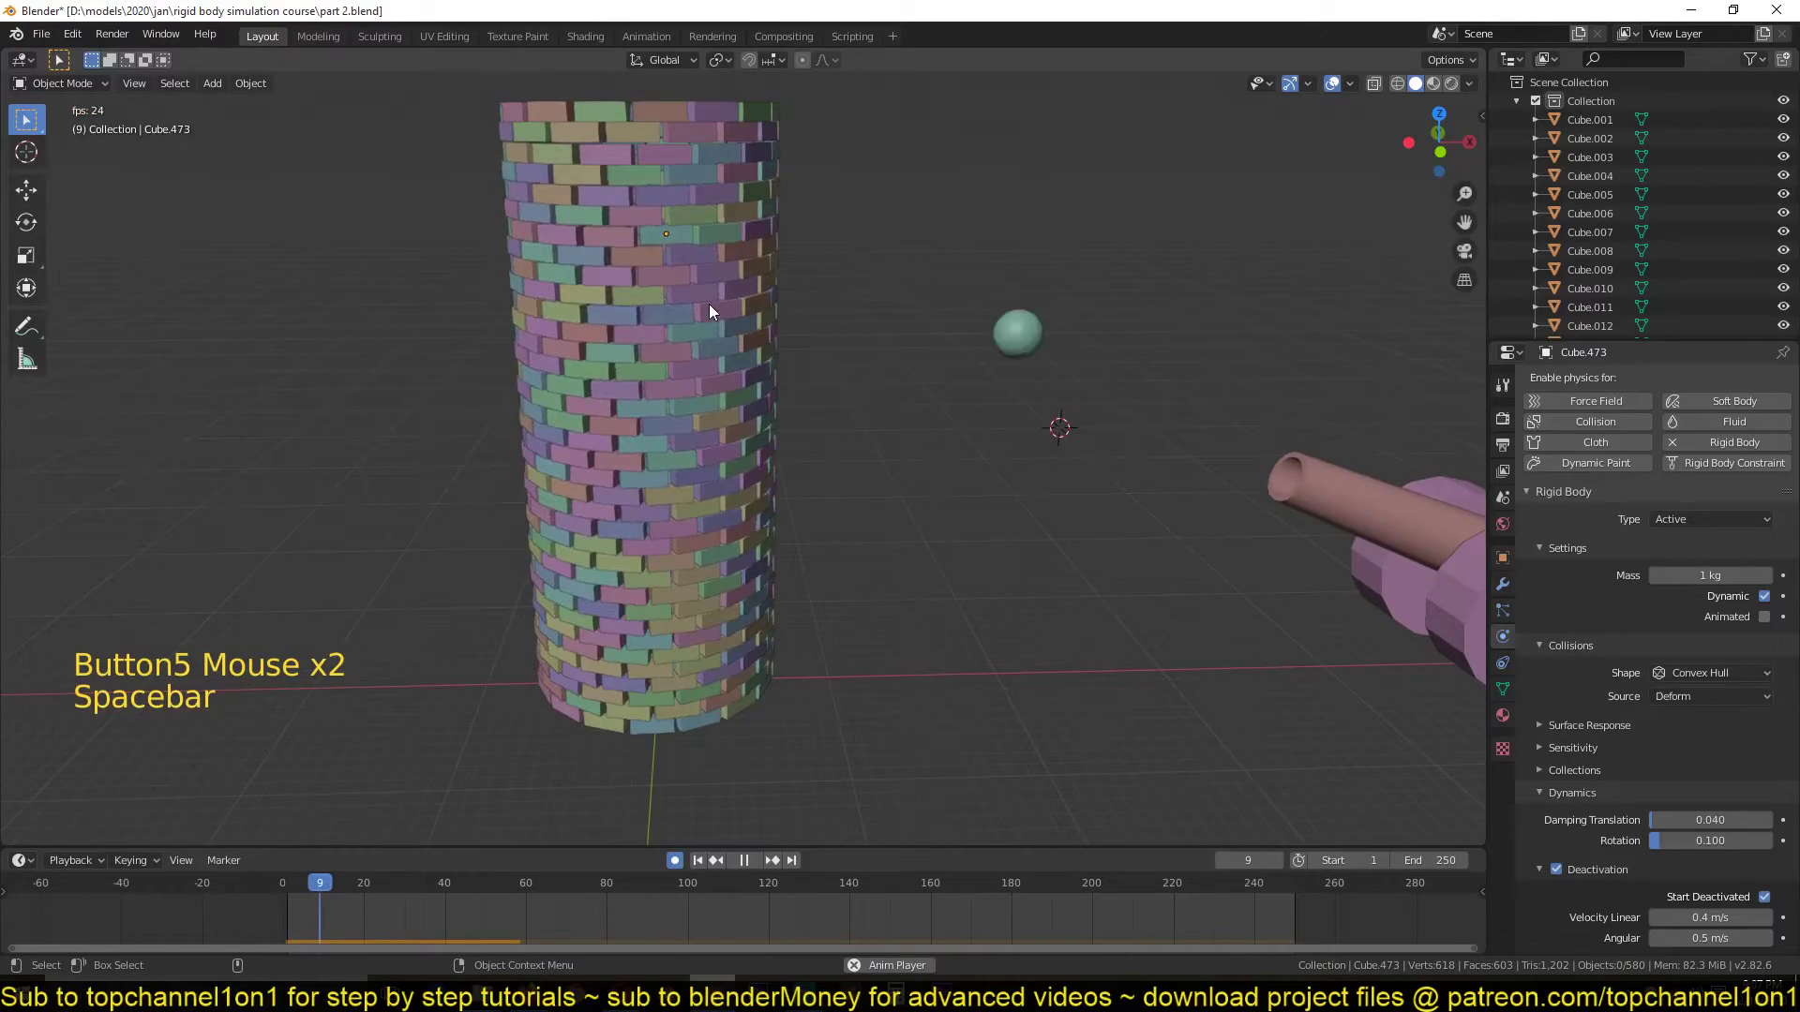
pyautogui.press('Escape')
pyautogui.scroll(-1, 705, 316)
# Select top brick Cube.571 and turn on Deactivation and Start Deactivated
pyautogui.click(705, 232)
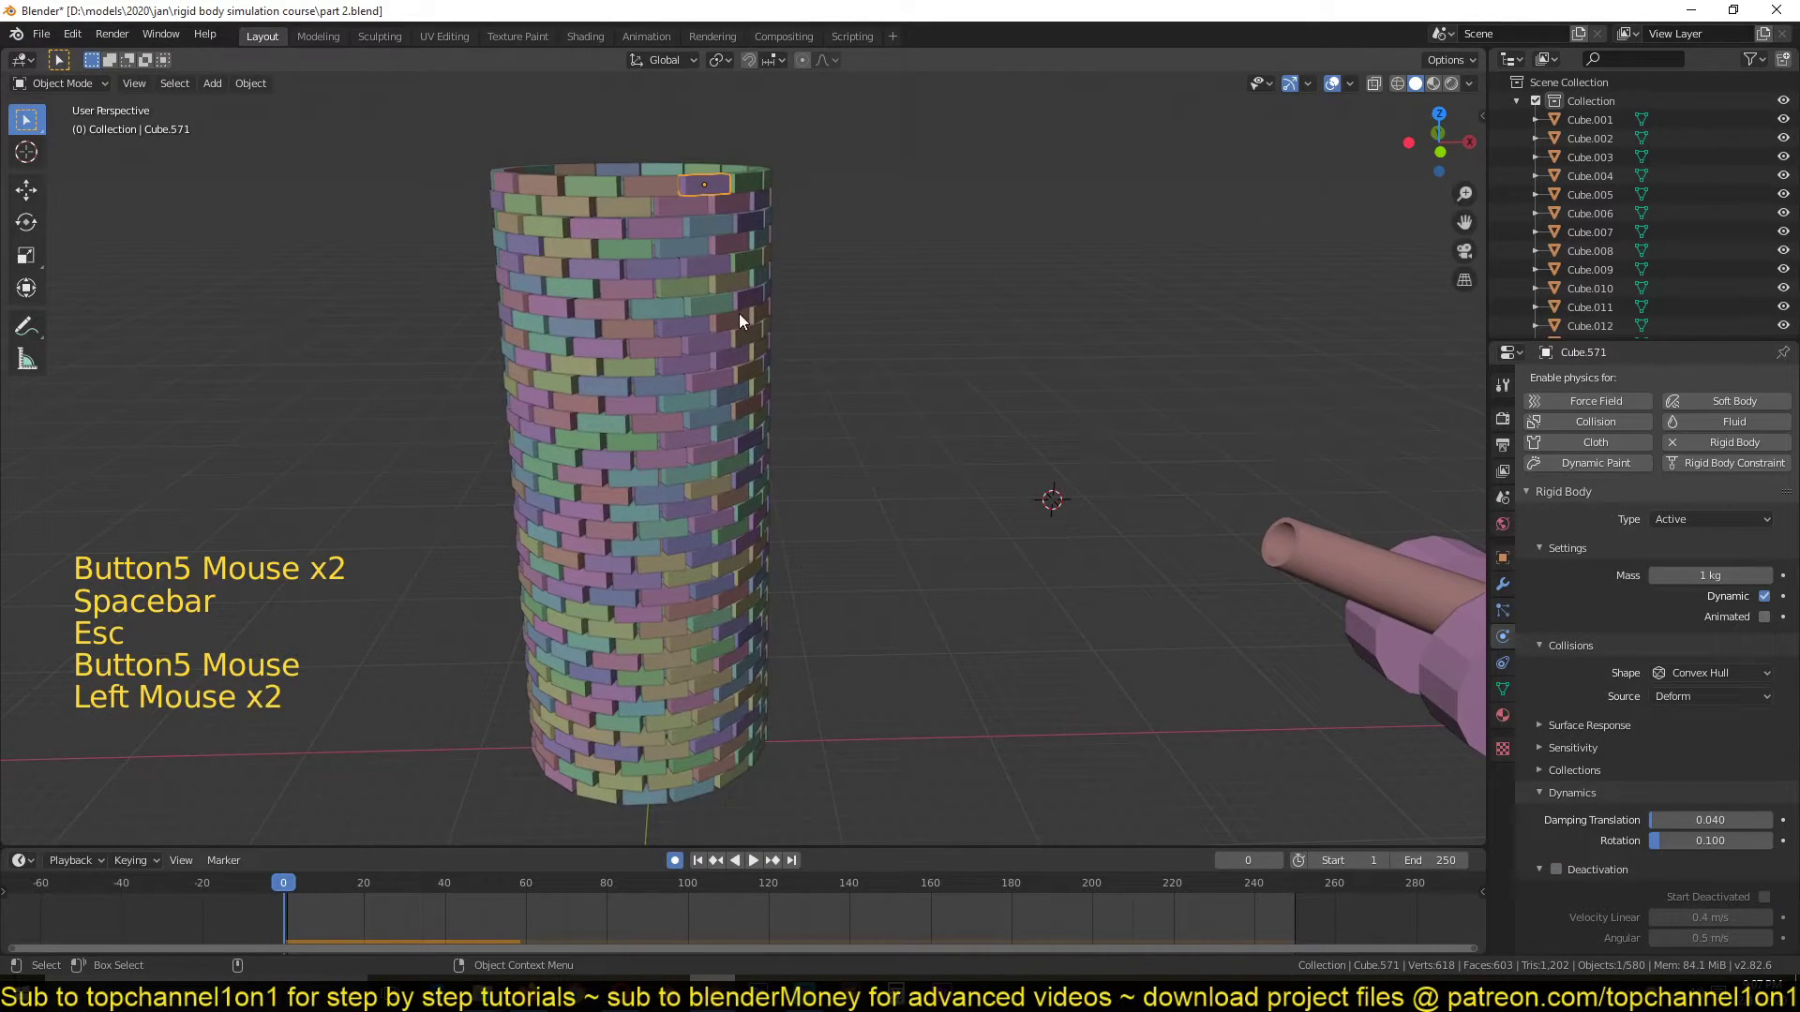
pyautogui.click(700, 180)
pyautogui.click(699, 180)
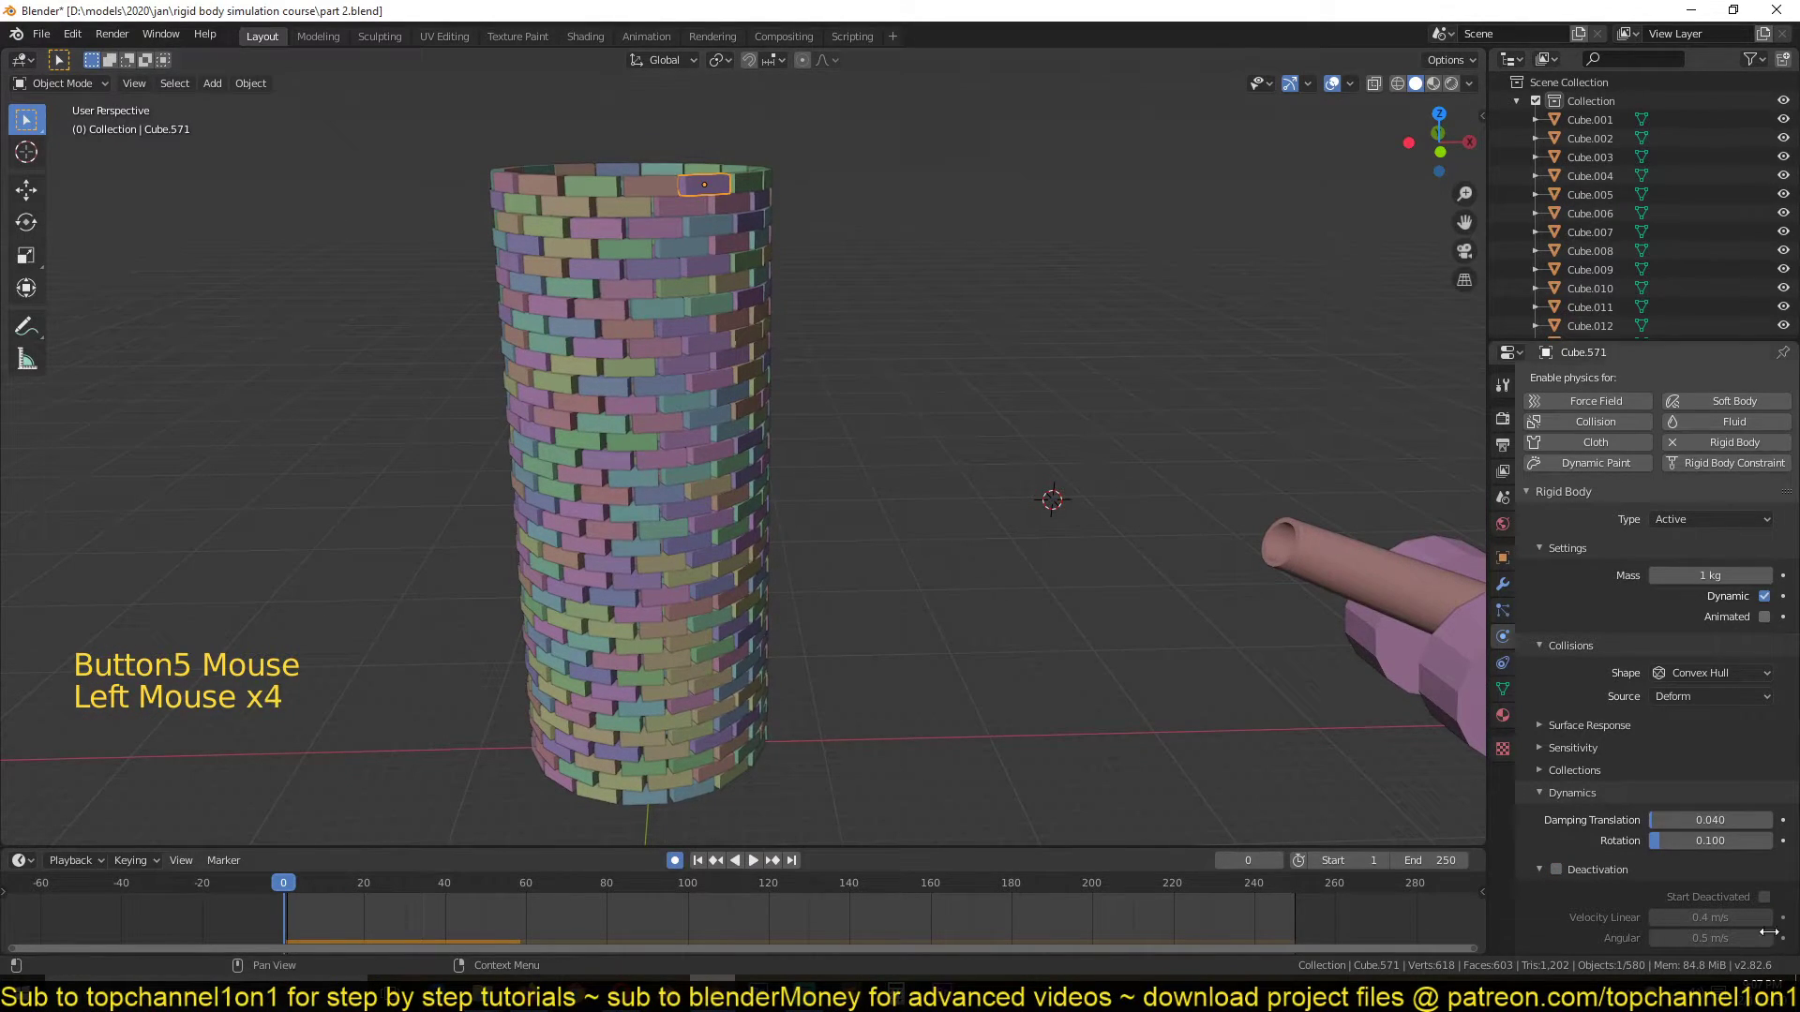
pyautogui.click(1555, 871)
pyautogui.click(1766, 897)
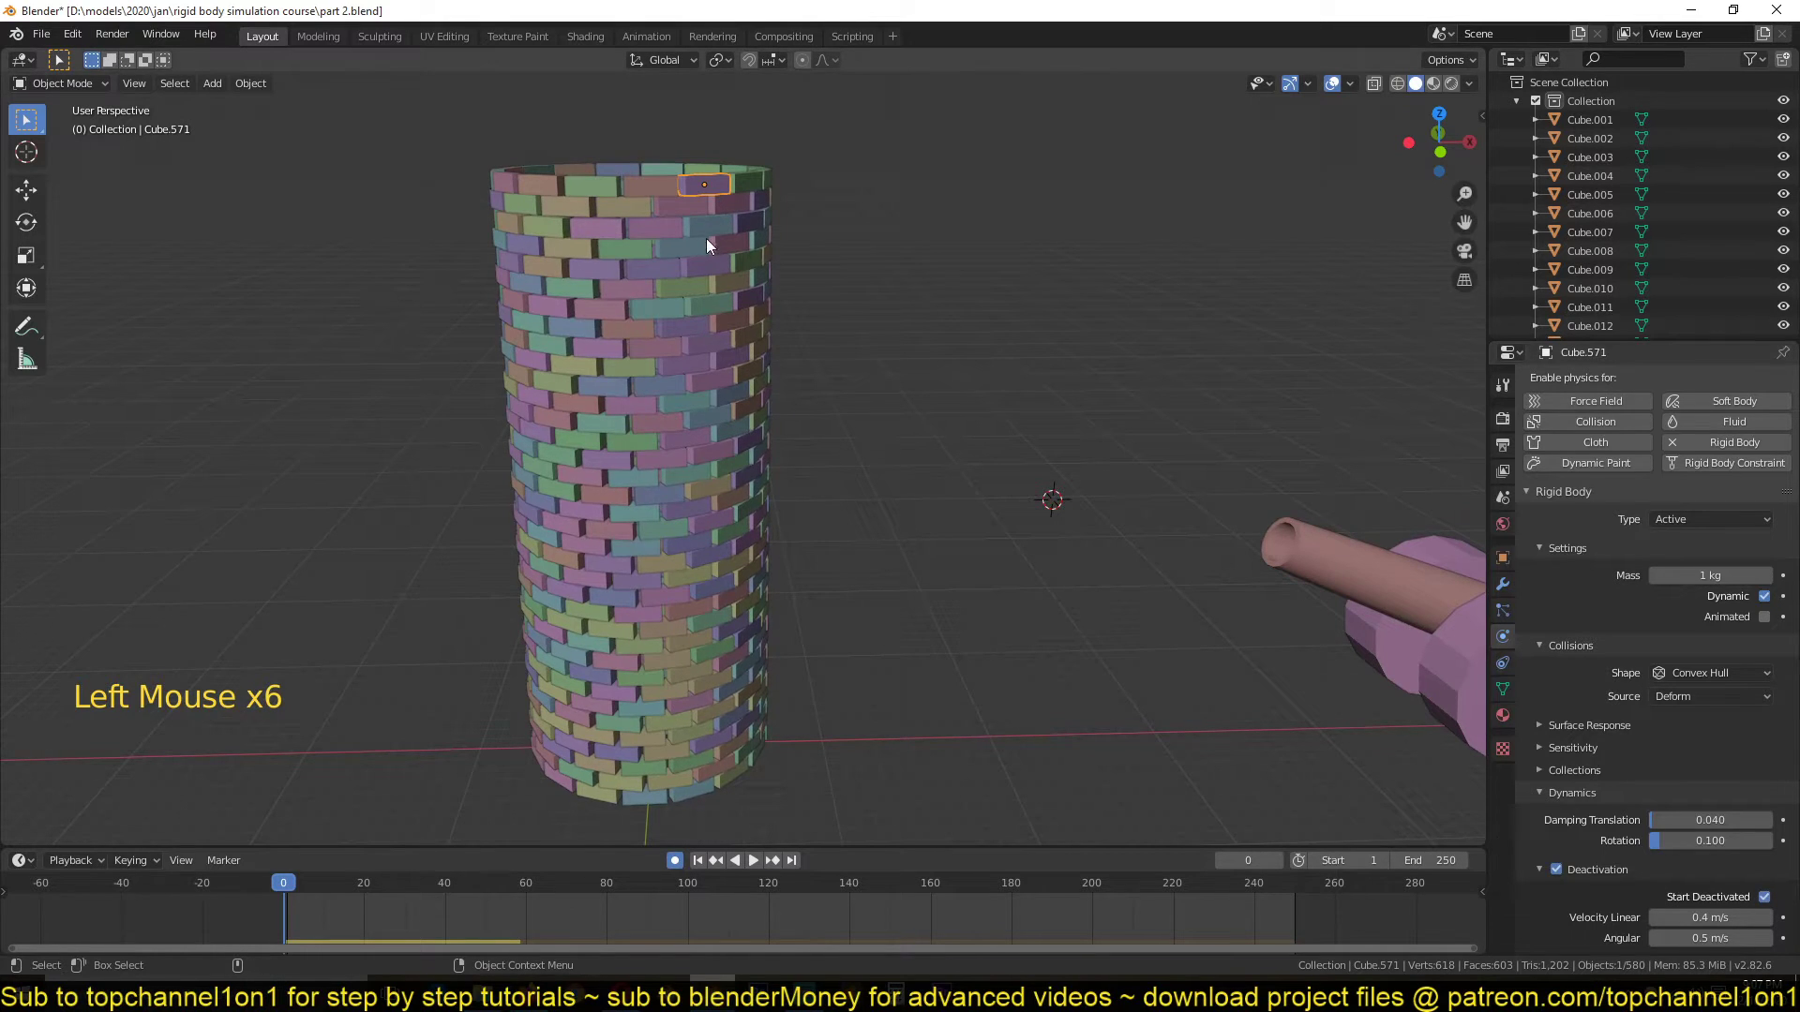
# Replay the cannonball impact twice, resetting to frame 0 each time
pyautogui.press('space')
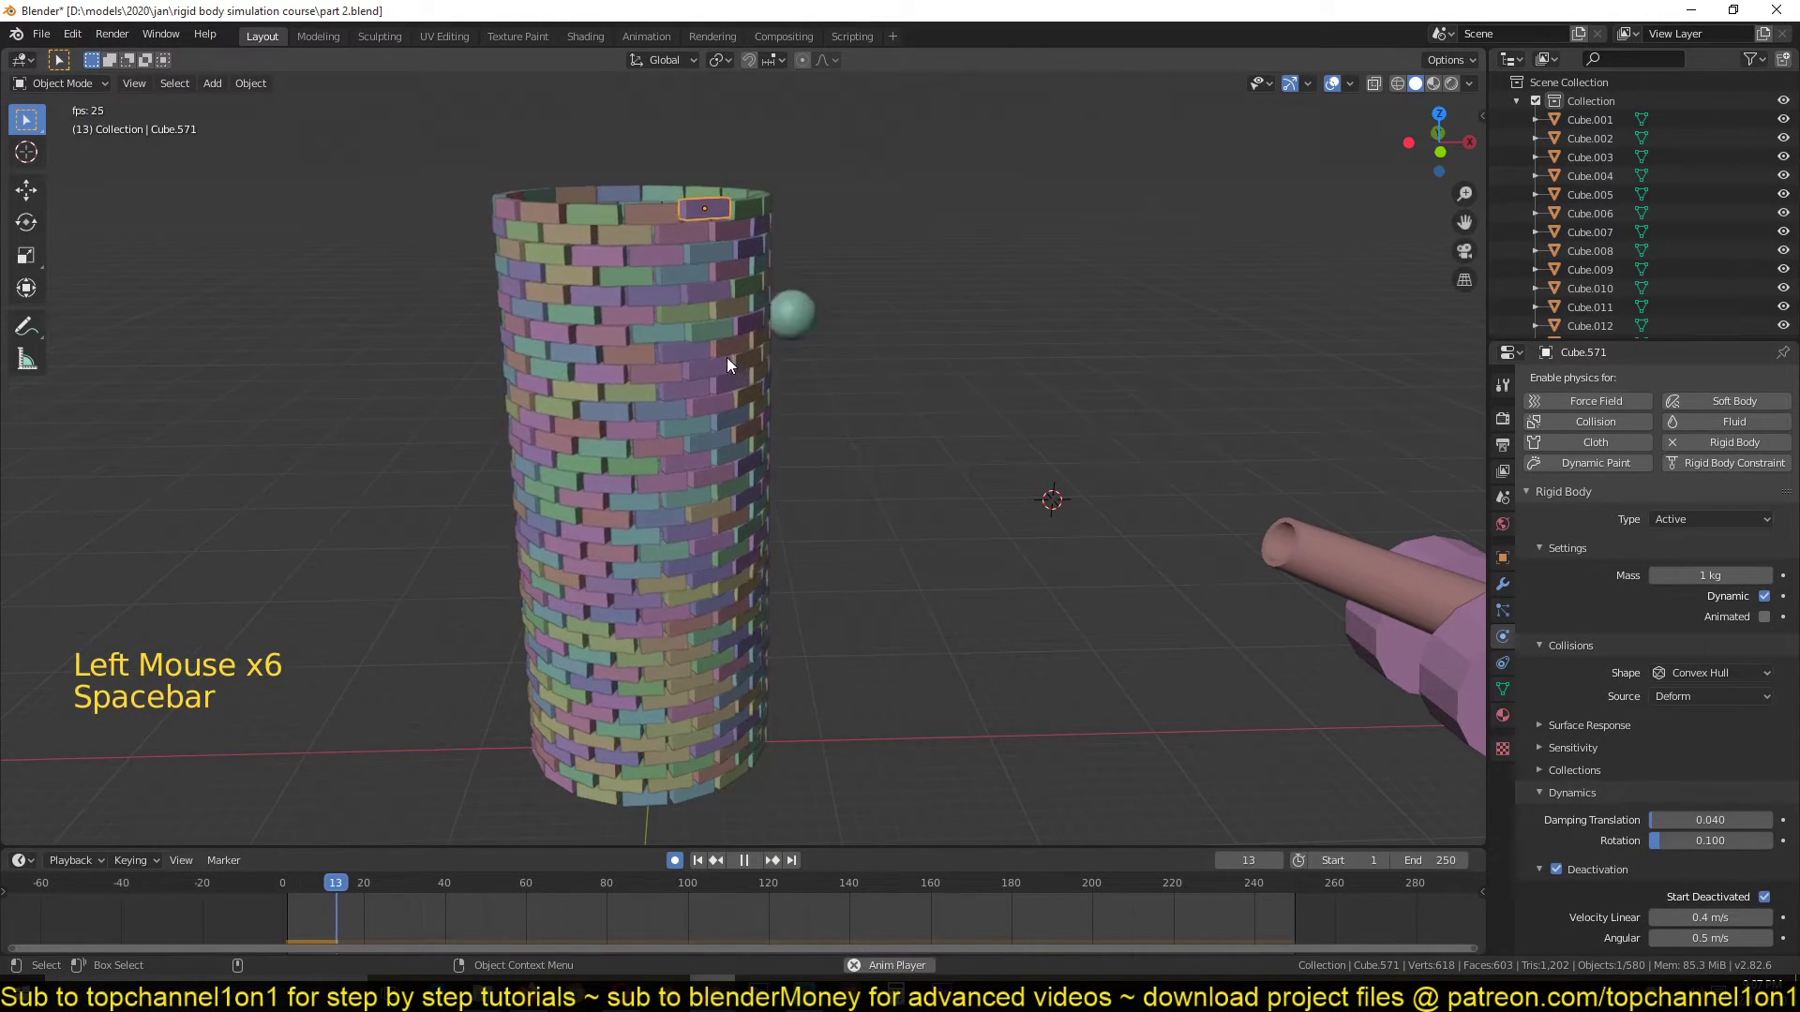
pyautogui.press('Escape')
pyautogui.press('space')
pyautogui.press('Escape')
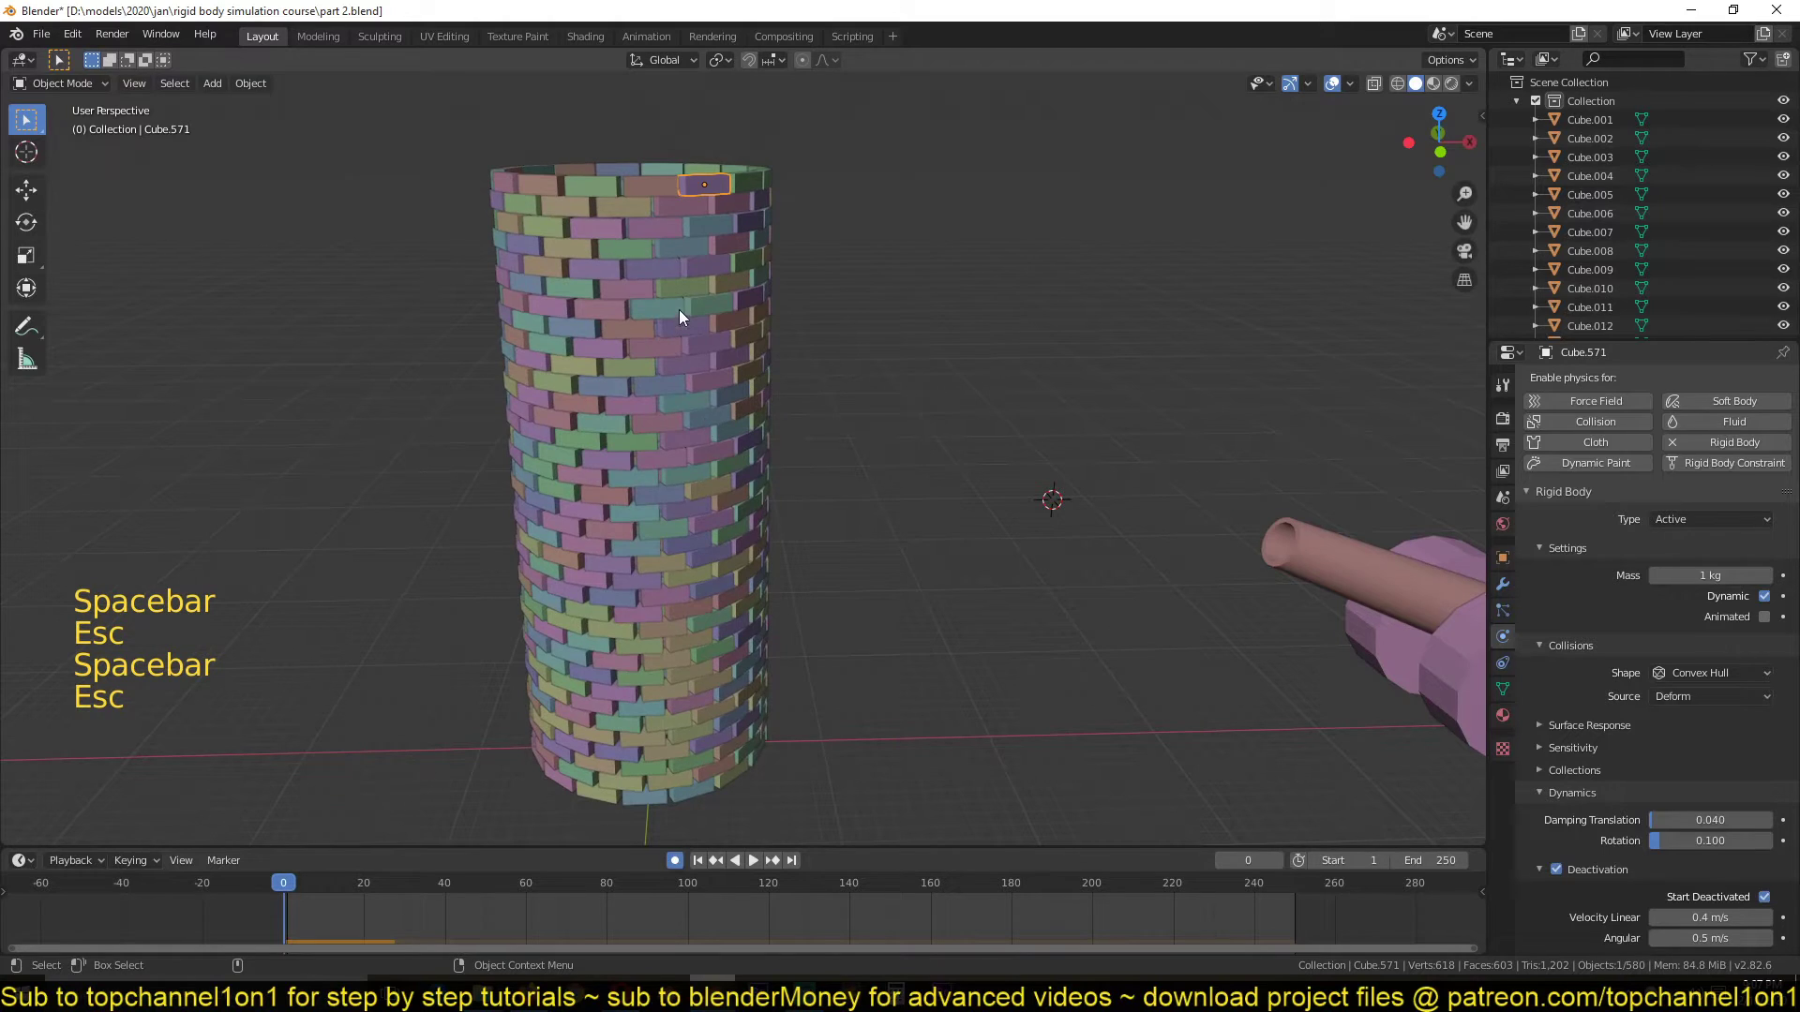
pyautogui.scroll(-2, 690, 337)
# Box-select all 577 tower bricks and copy Cube.571's Deactivation setting to the selection
pyautogui.press('b')
pyautogui.moveTo(547, 205); pyautogui.dragTo(763, 417)
pyautogui.scroll(2, 722, 609)
pyautogui.scroll(3, 720, 613)
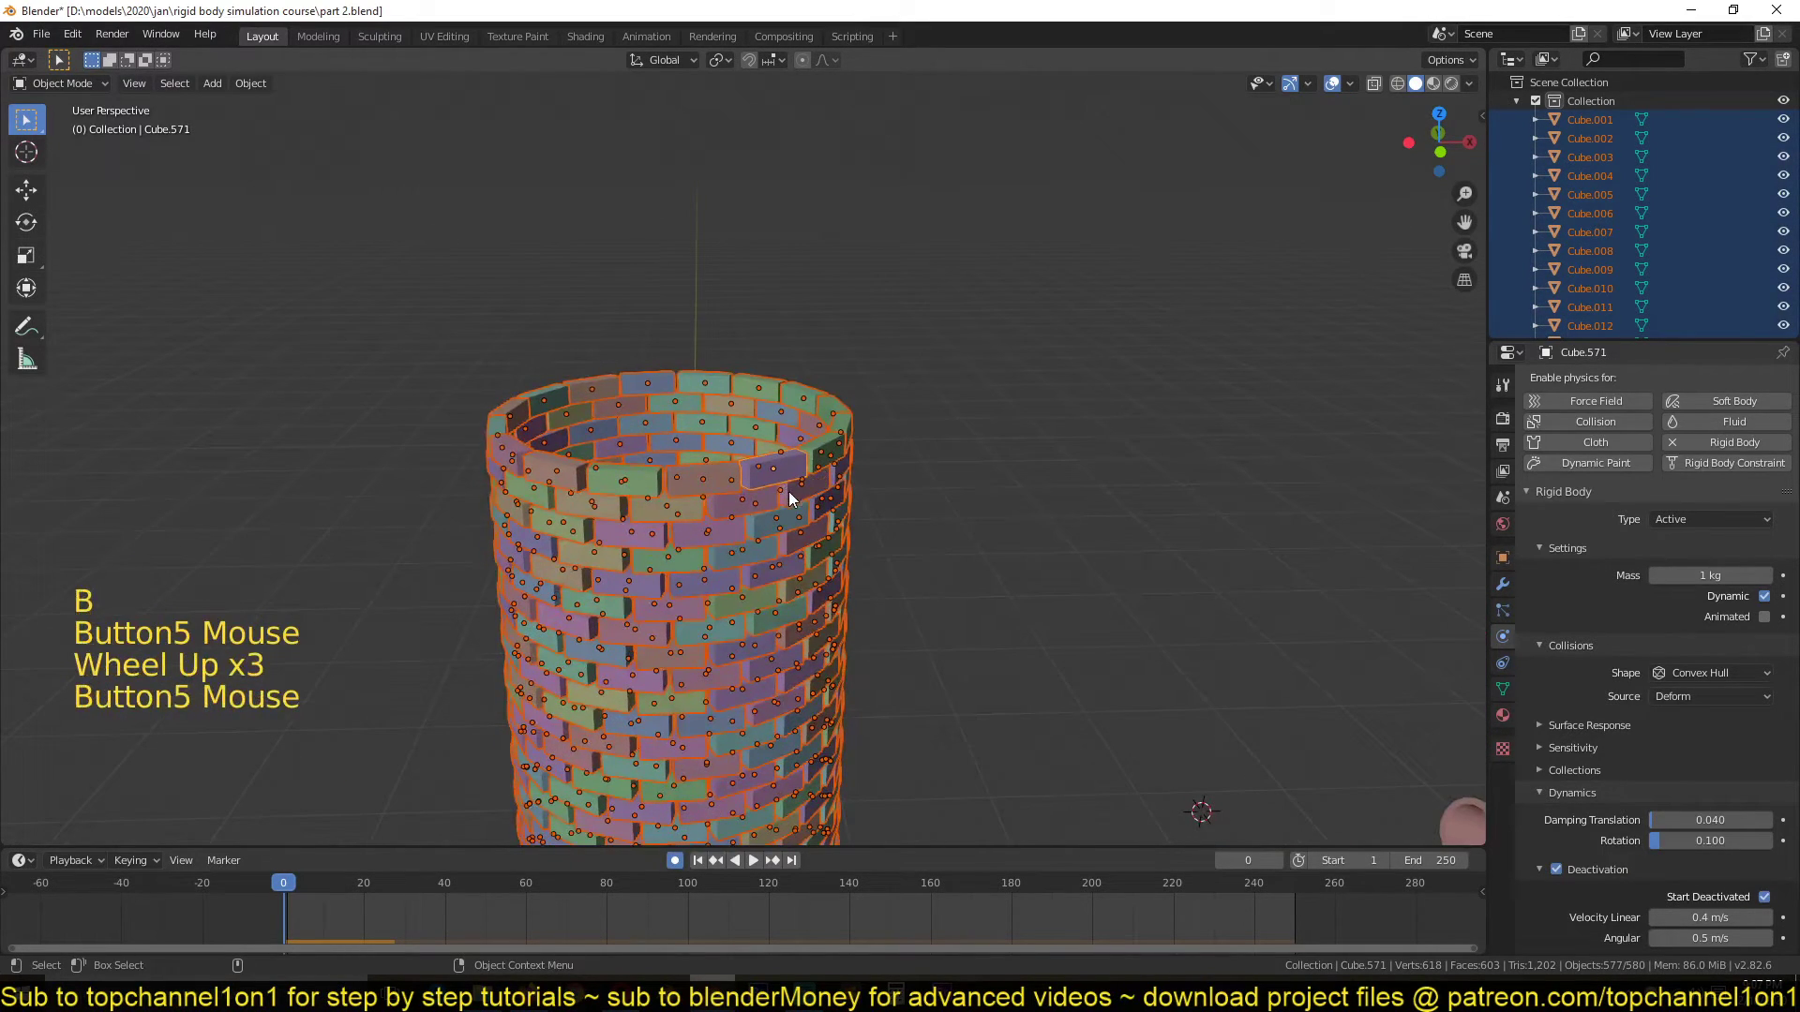
pyautogui.keyDown('shift'); pyautogui.moveTo(753, 562); pyautogui.dragTo(741, 511, button='middle'); pyautogui.keyUp('shift')
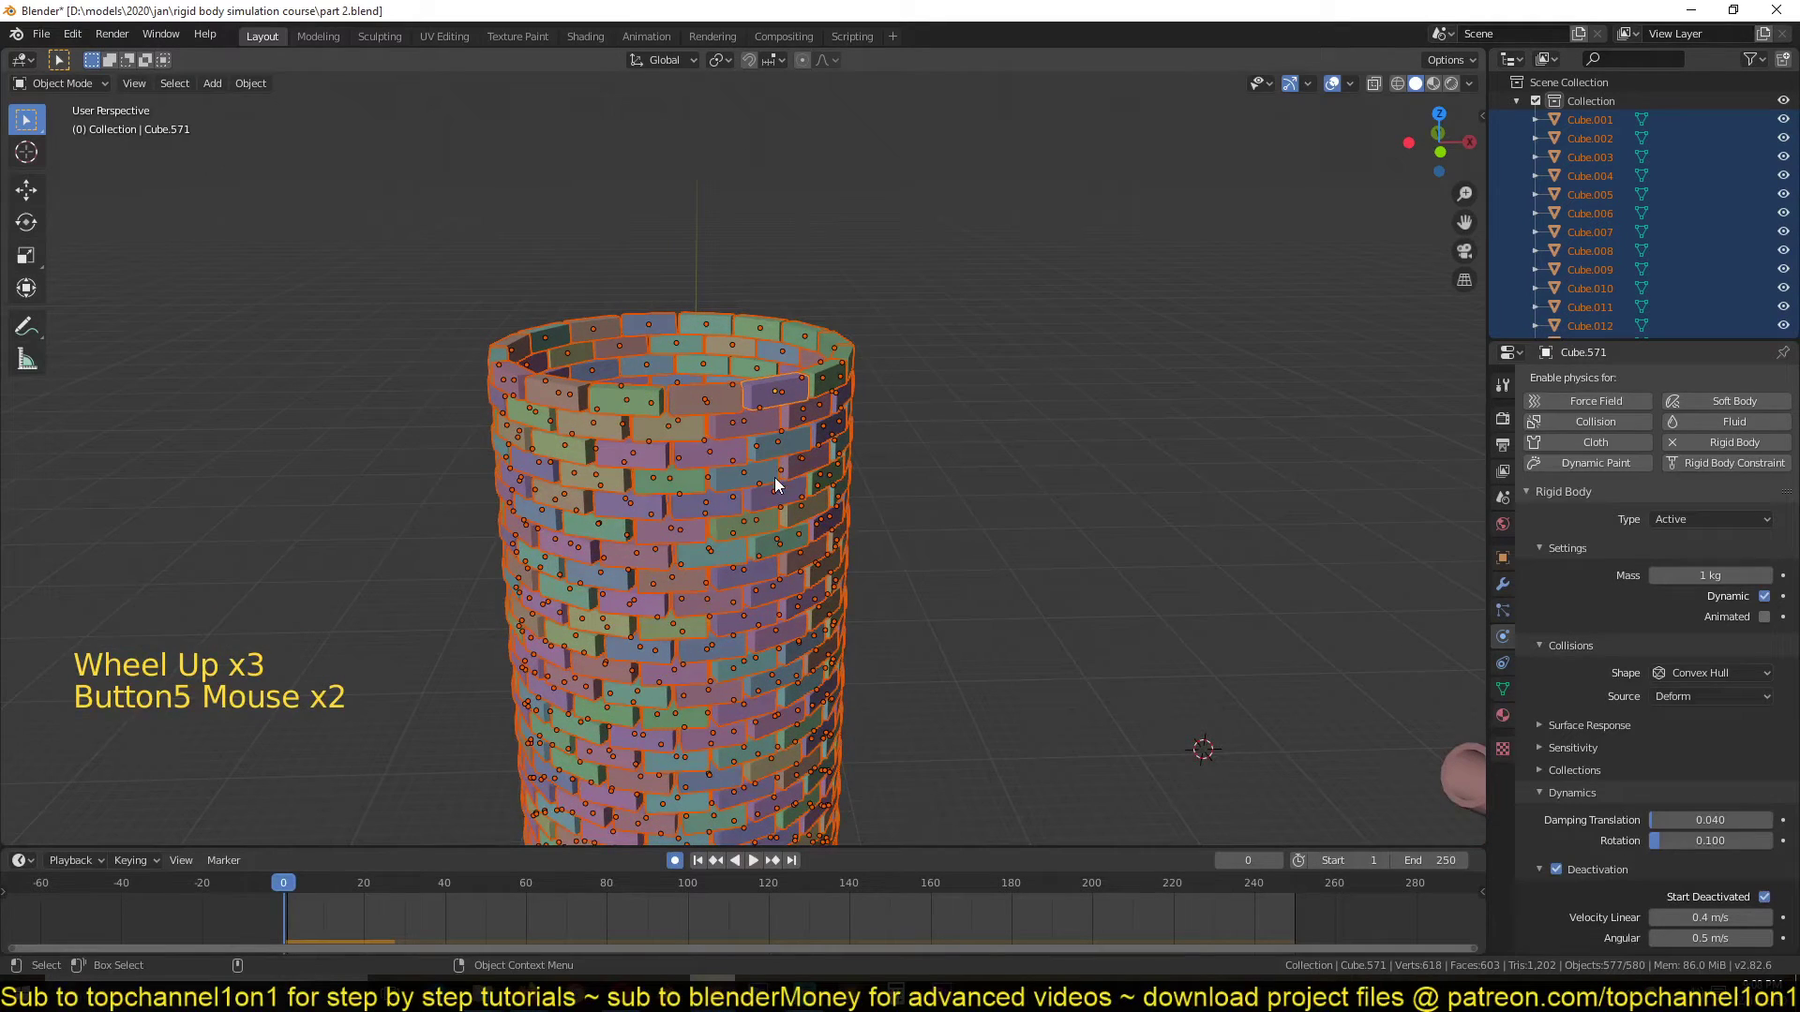
pyautogui.rightClick(1558, 870)
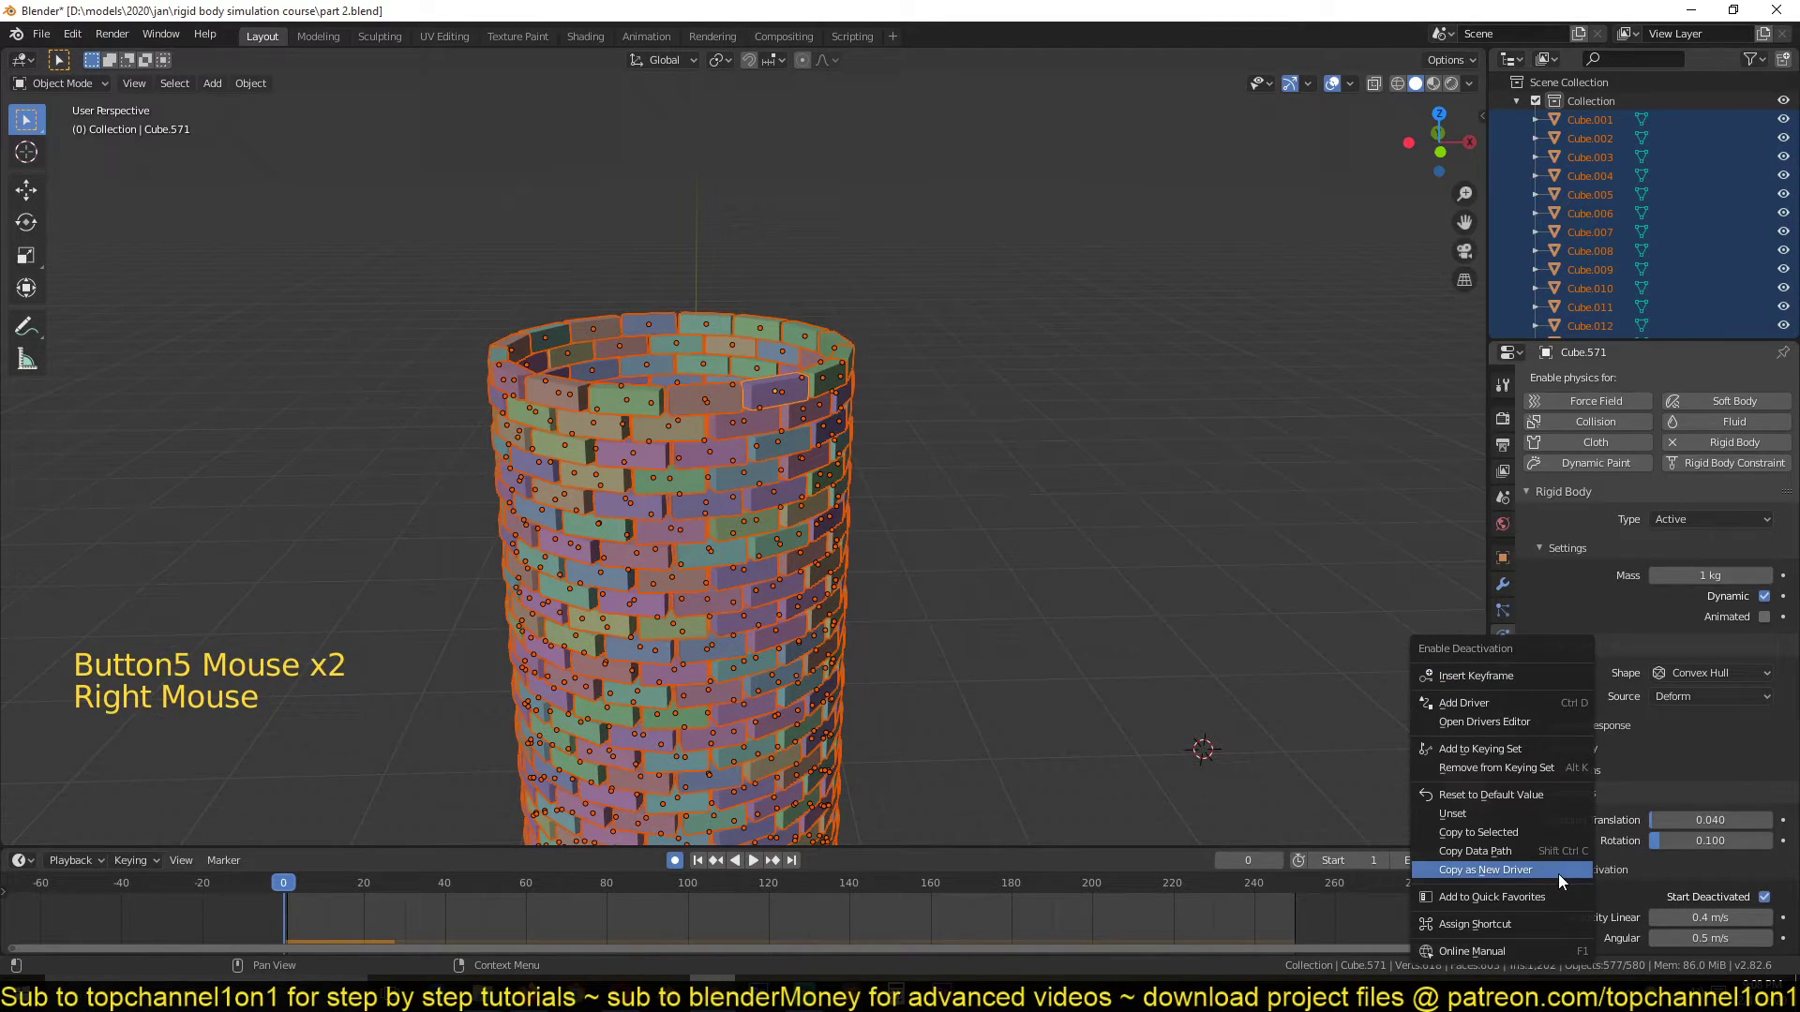
pyautogui.click(1514, 834)
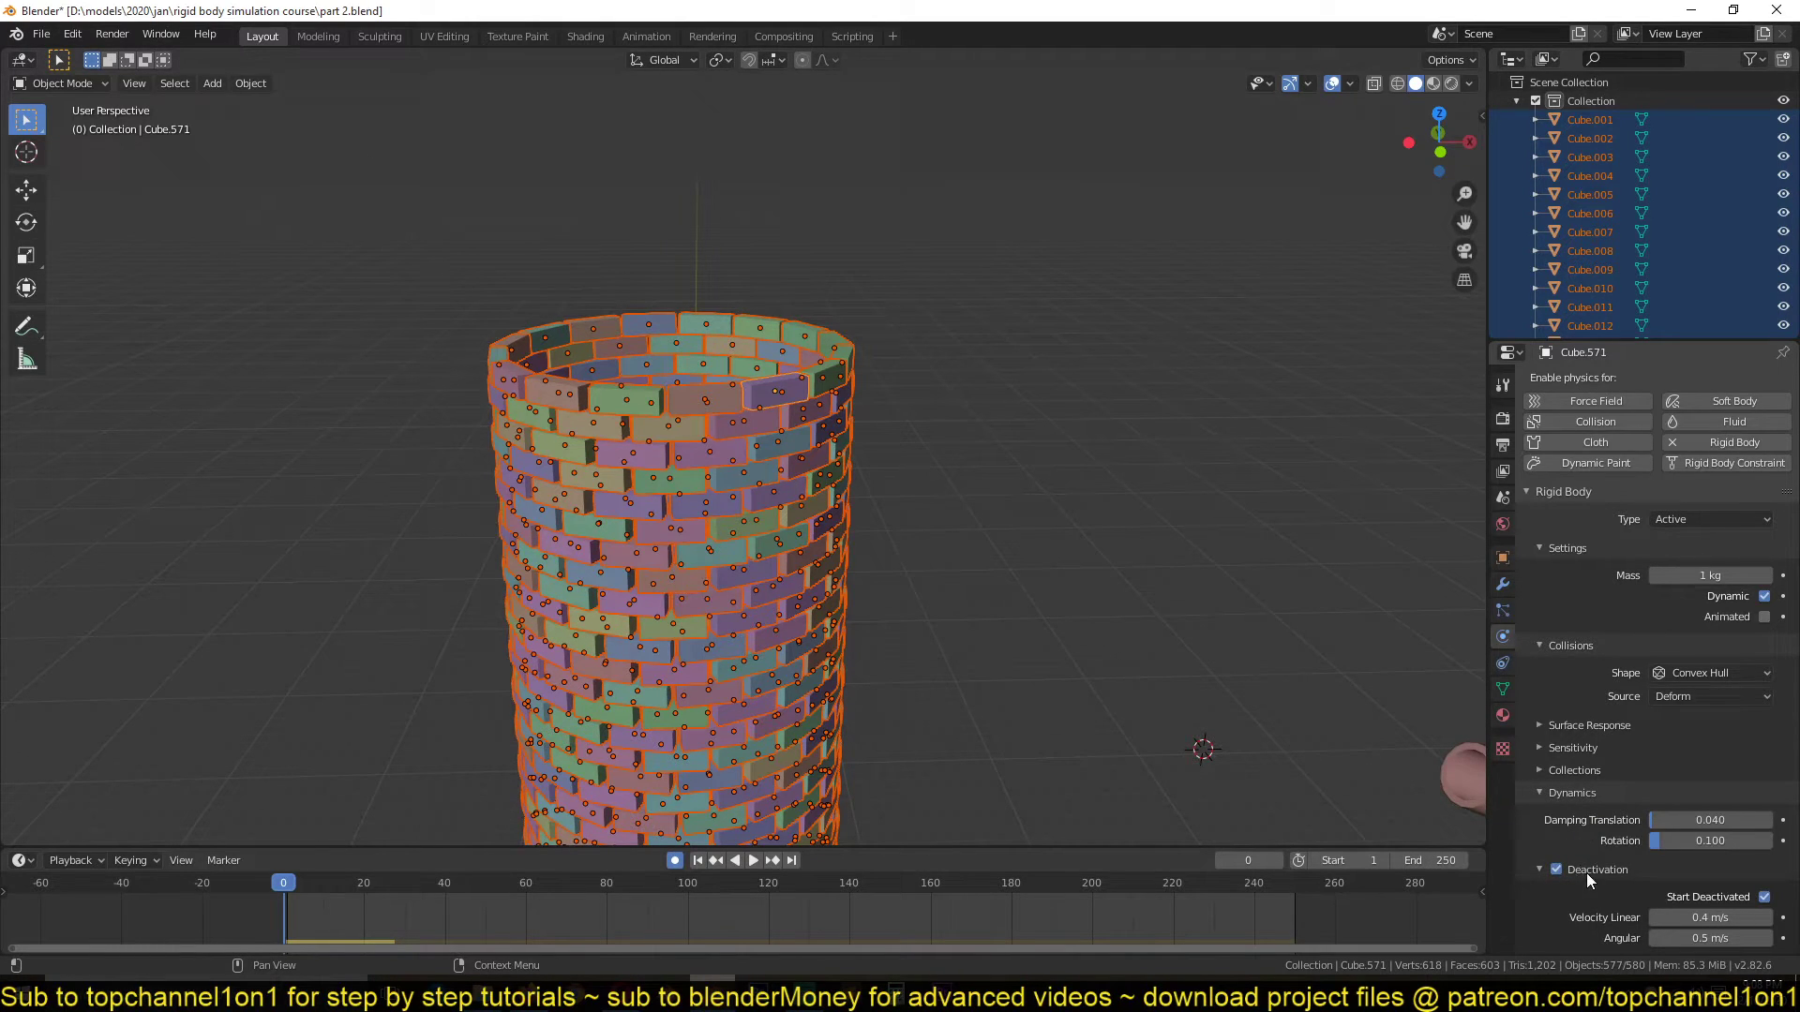
# Pick a brick near the top, box-select the tower, and toggle Start Deactivated
pyautogui.click(744, 449)
pyautogui.click(742, 446)
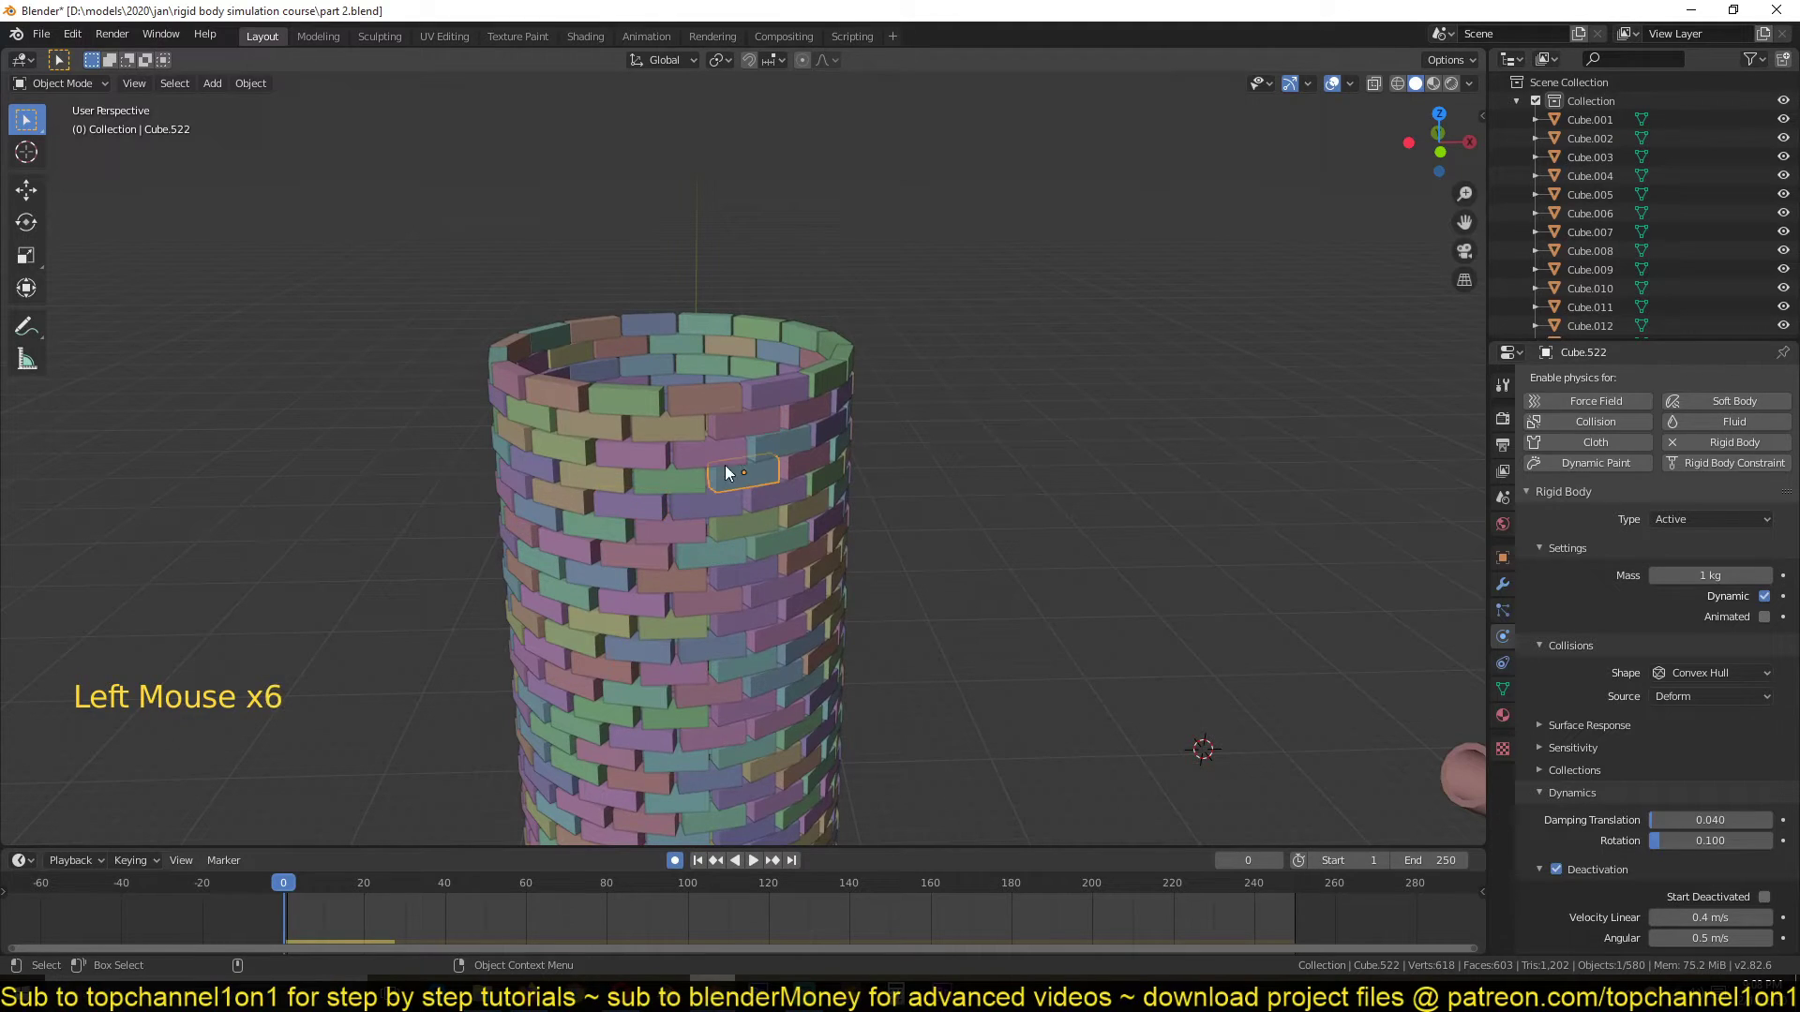
pyautogui.click(761, 401)
pyautogui.scroll(-4, 656, 376)
pyautogui.press('b')
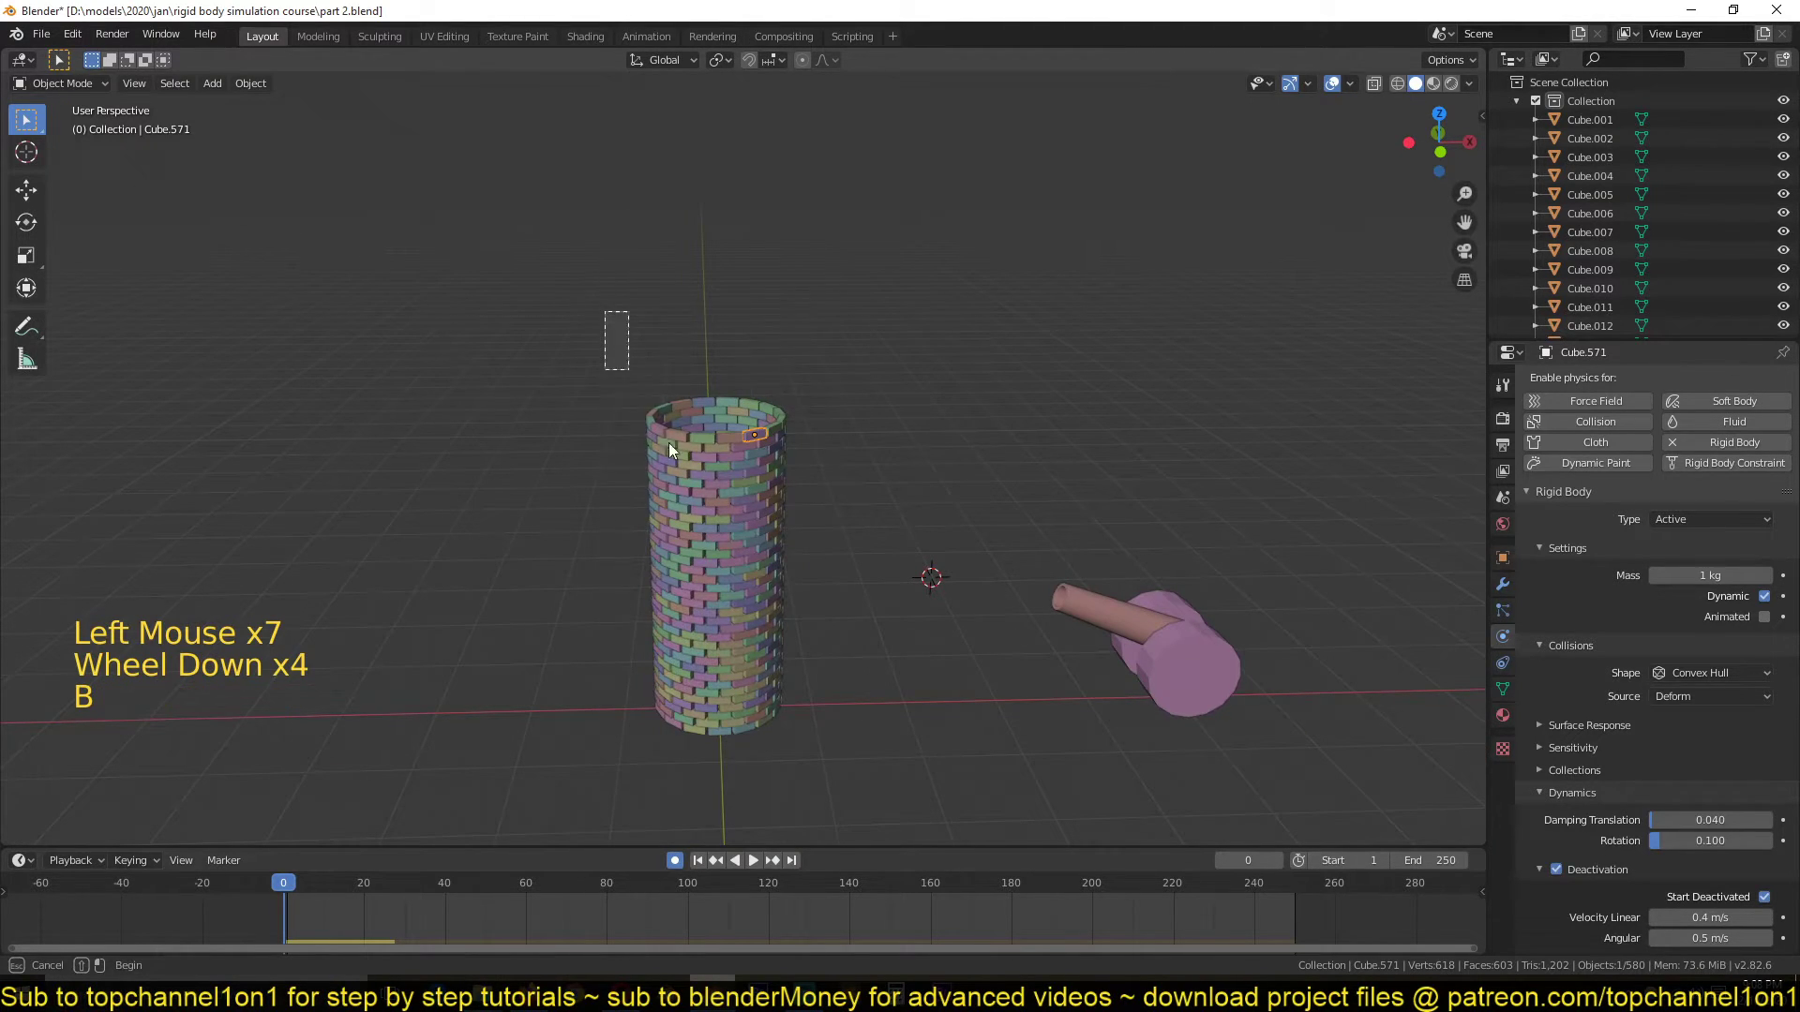
pyautogui.moveTo(605, 313); pyautogui.dragTo(840, 777)
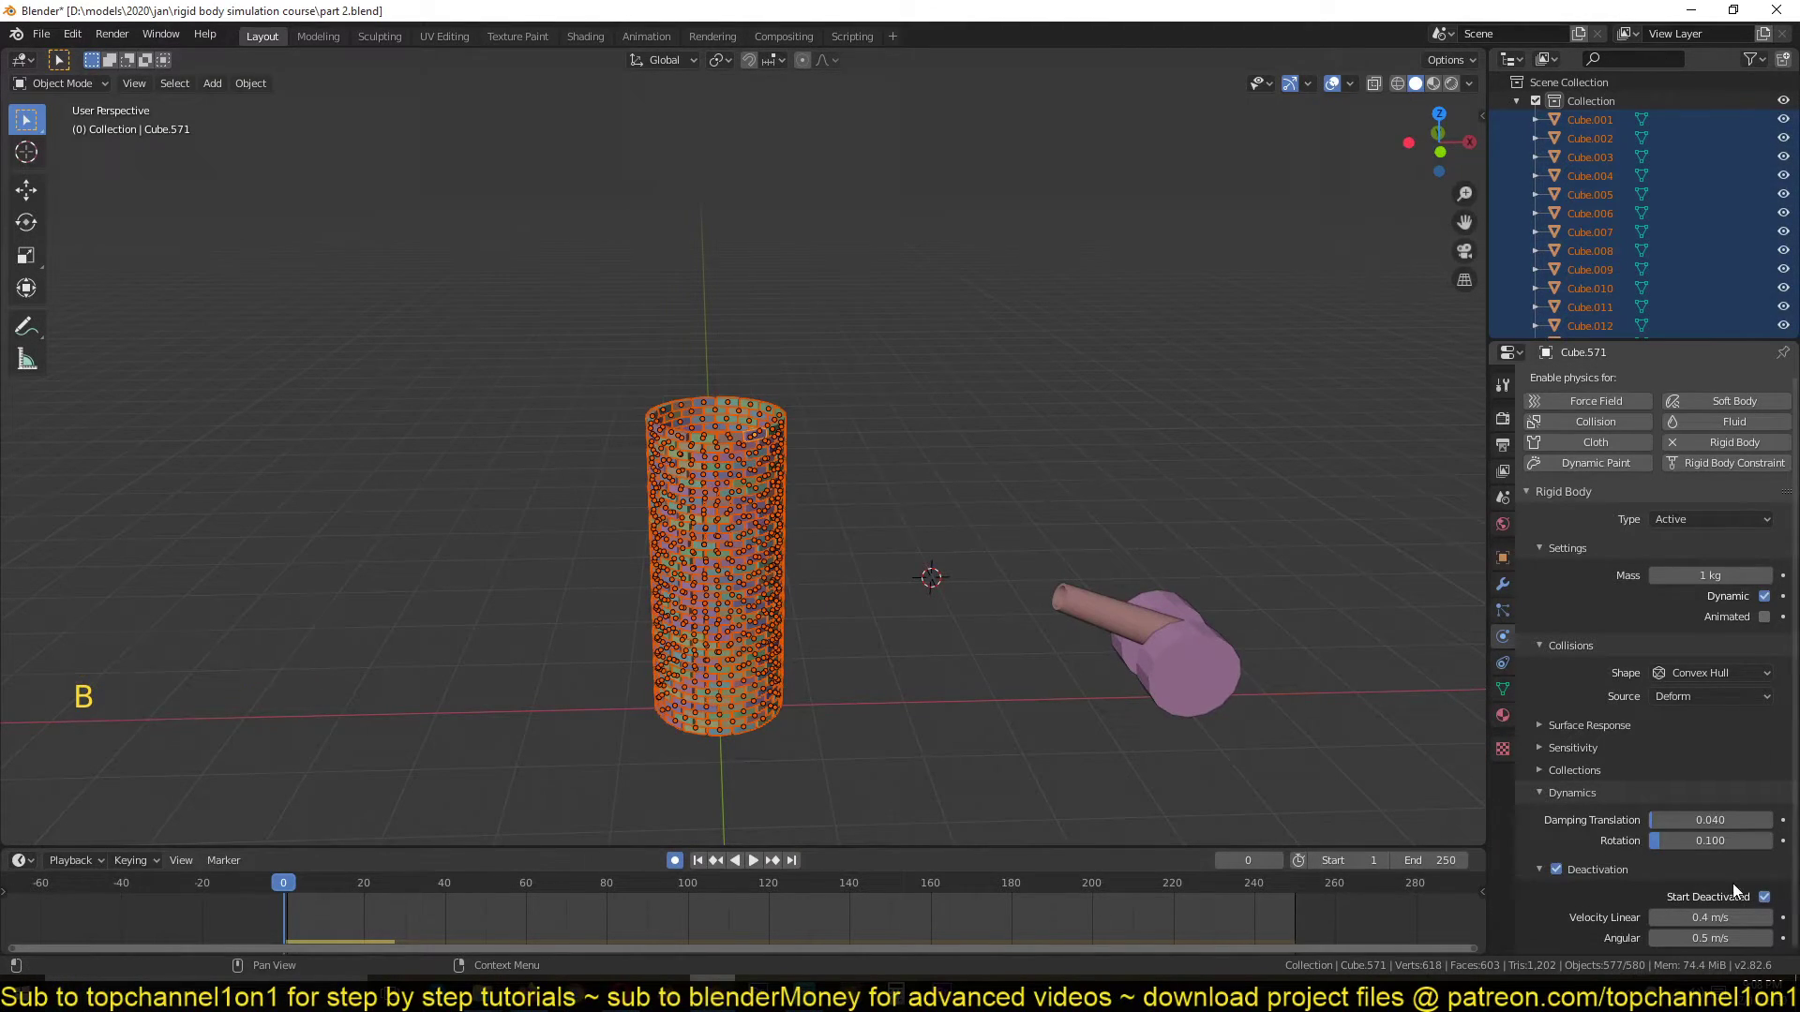
pyautogui.click(1763, 898)
# Make a top brick active and box-select the entire tower again
pyautogui.scroll(4, 760, 553)
pyautogui.click(626, 400)
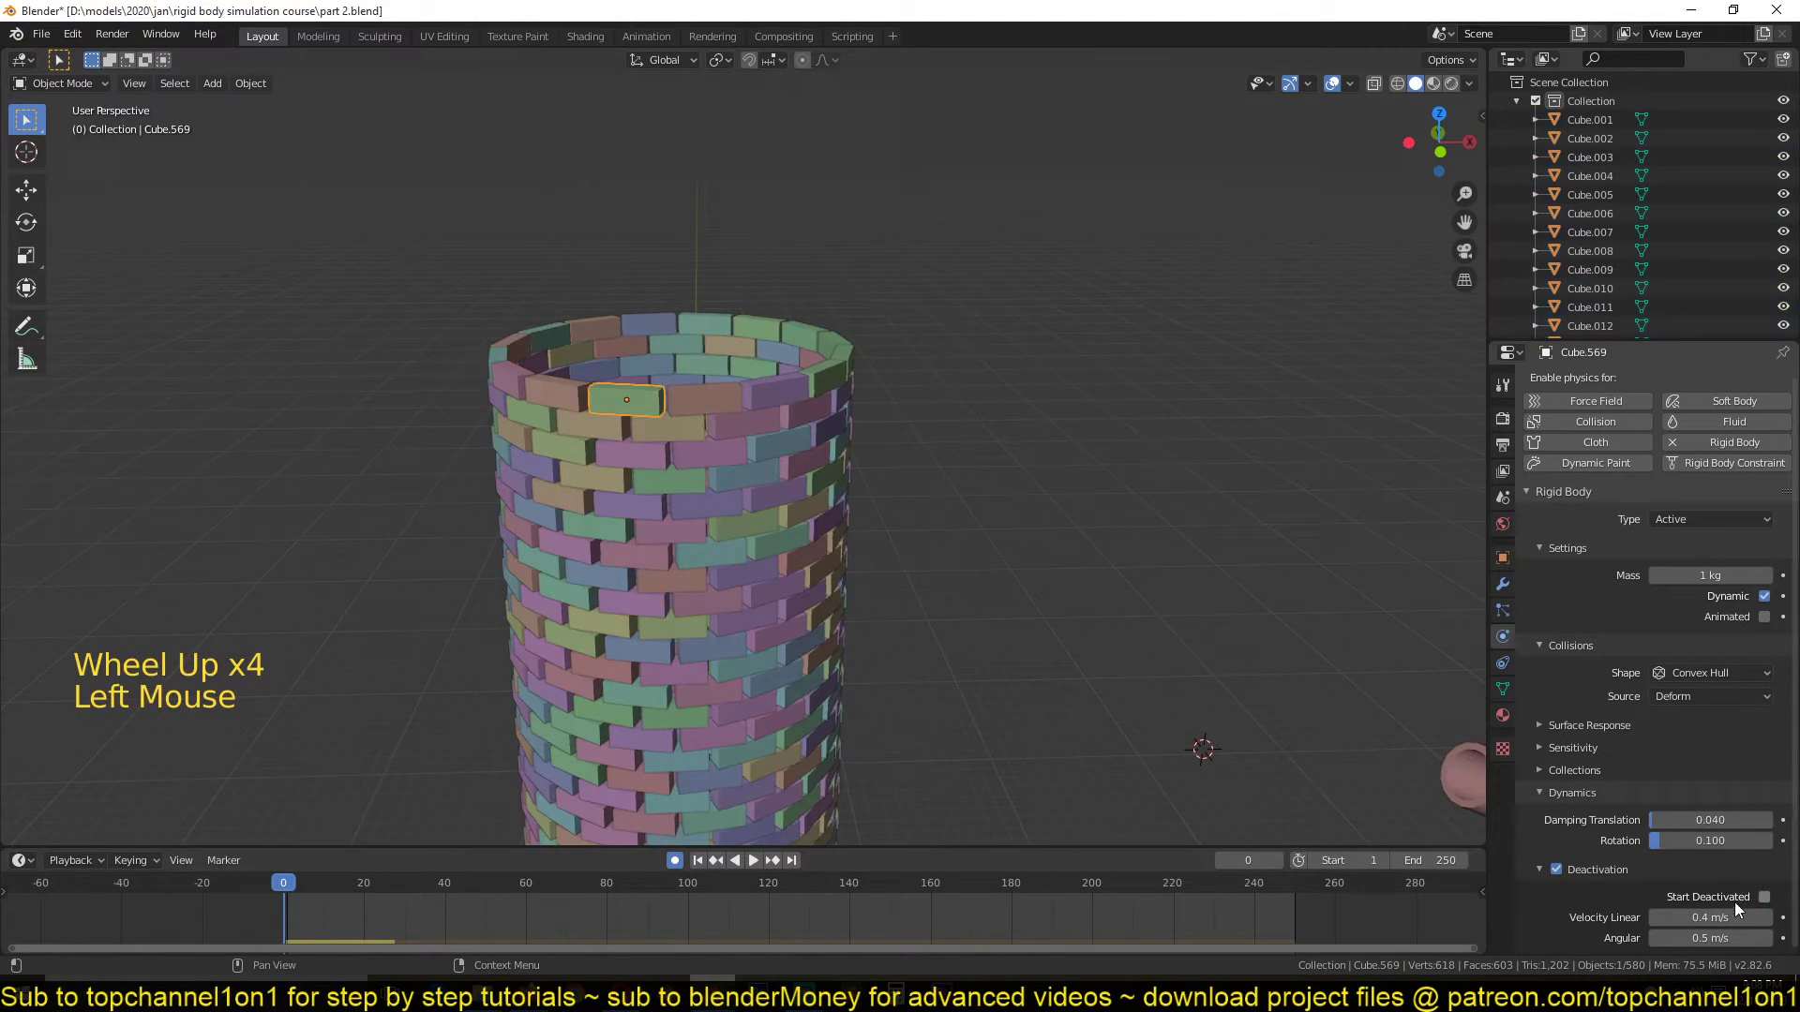
pyautogui.scroll(-2, 620, 576)
pyautogui.press('b')
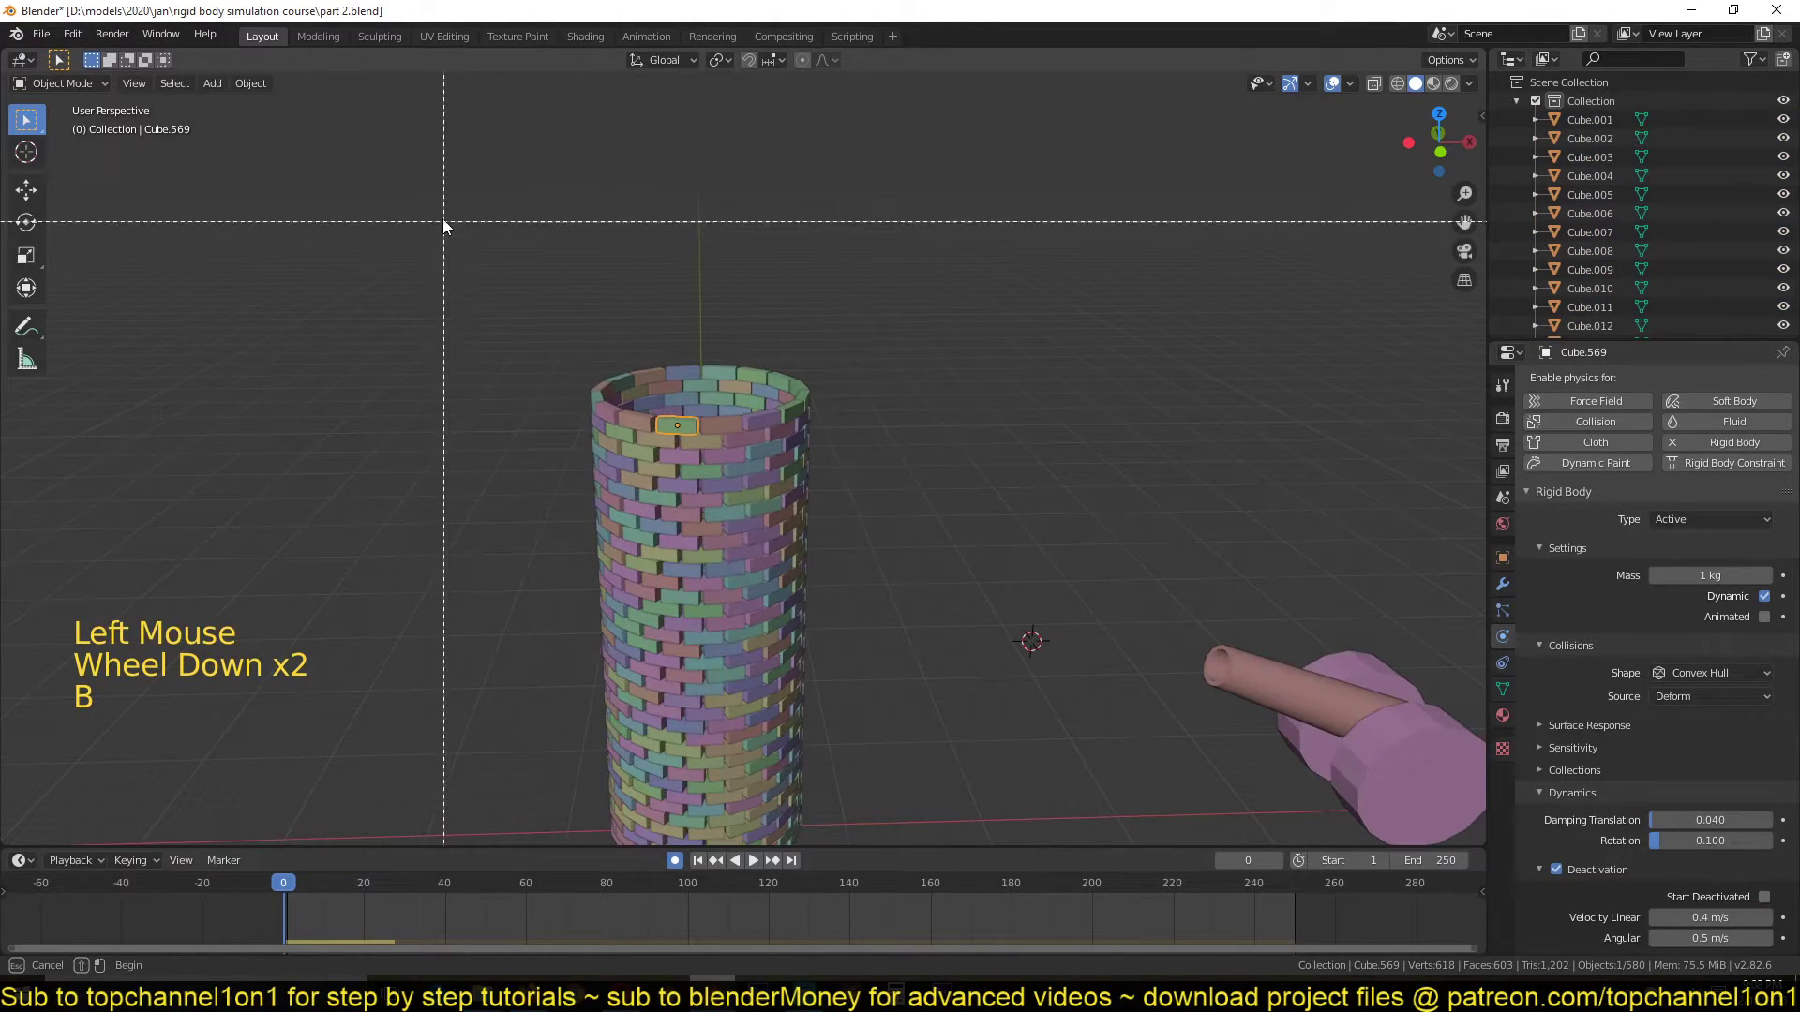
pyautogui.moveTo(444, 218); pyautogui.dragTo(938, 900)
pyautogui.scroll(-3, 898, 788)
pyautogui.scroll(3, 888, 739)
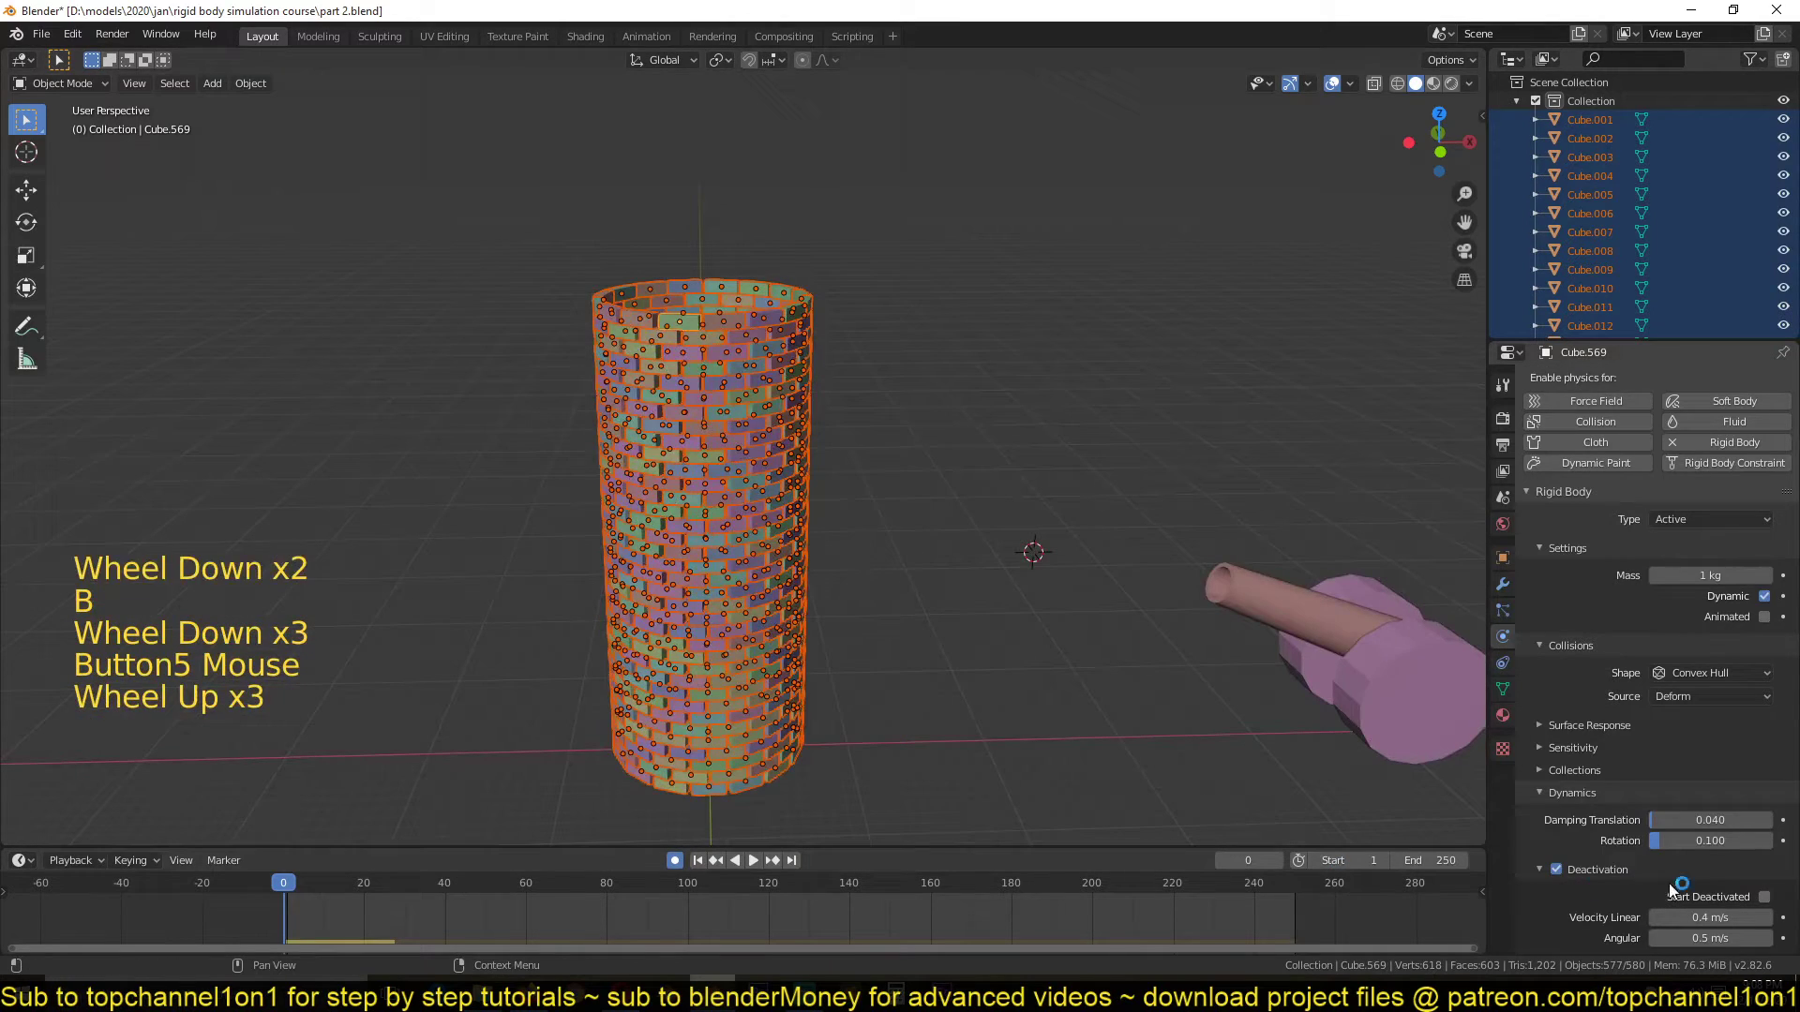
# Copy Start Deactivated to all selected bricks, confirm it on Cube.505, and start playback
pyautogui.click(1766, 898)
pyautogui.rightClick(1765, 898)
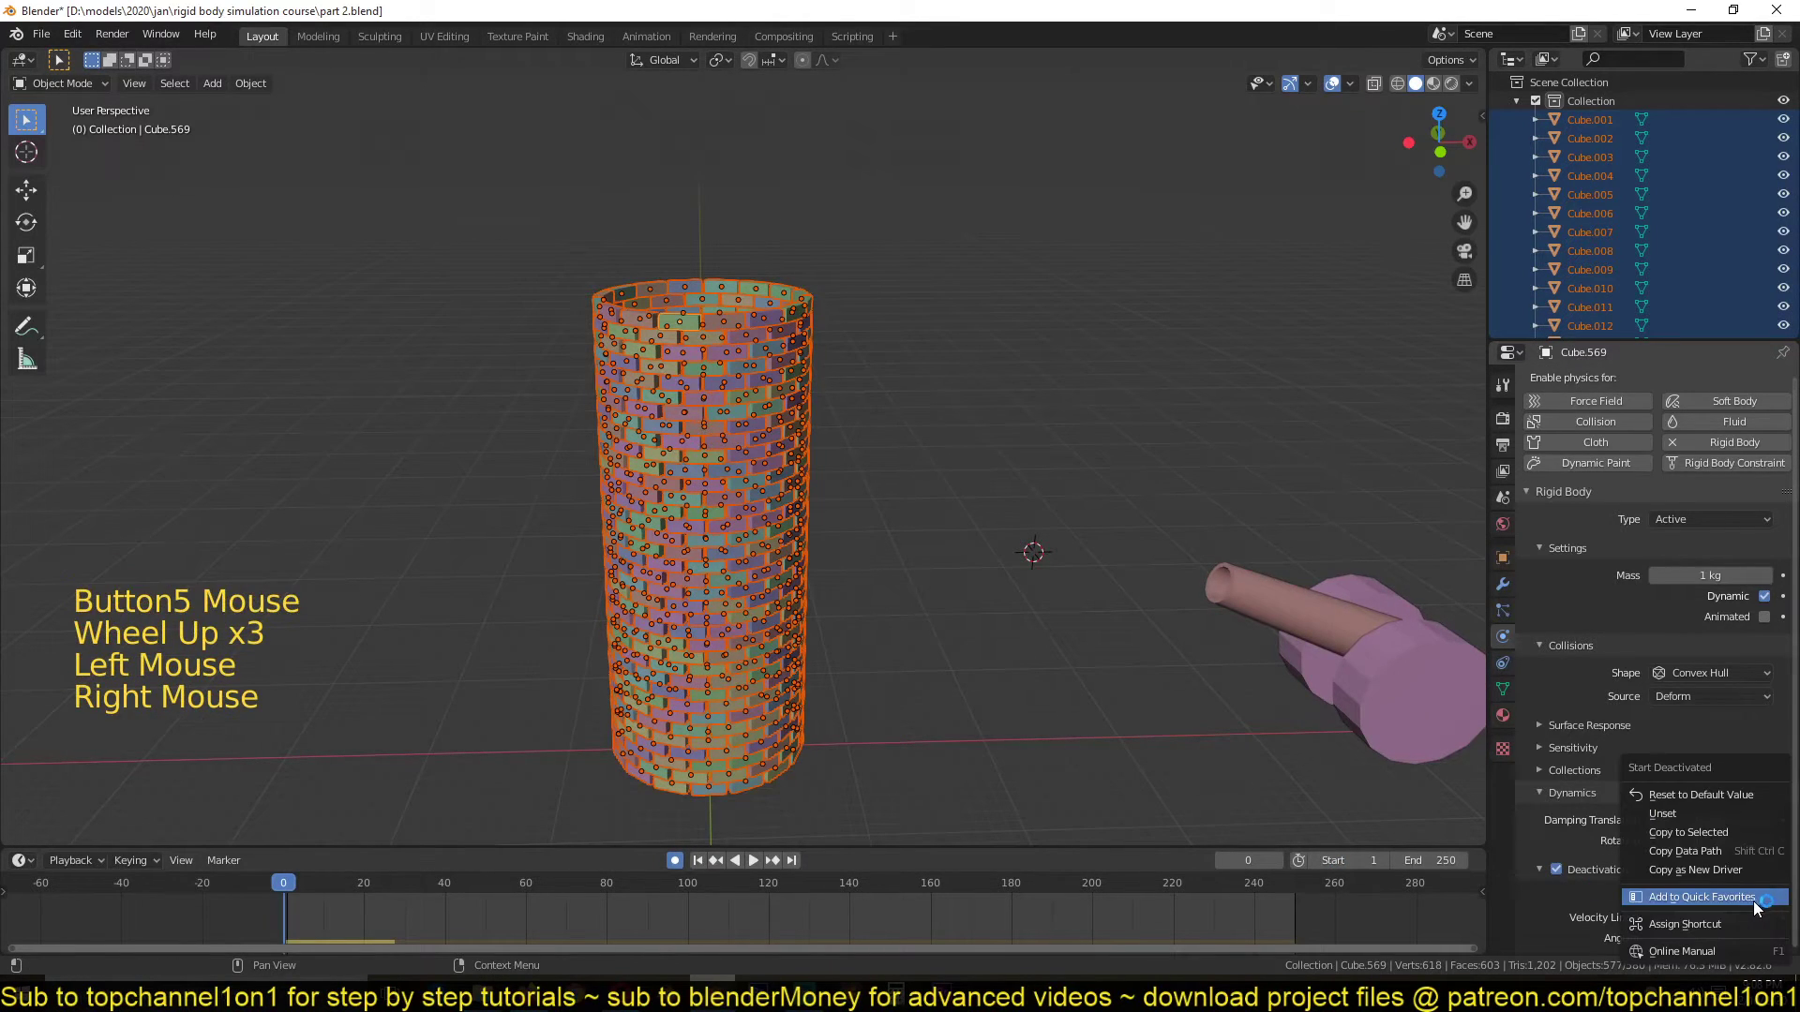
pyautogui.click(1729, 832)
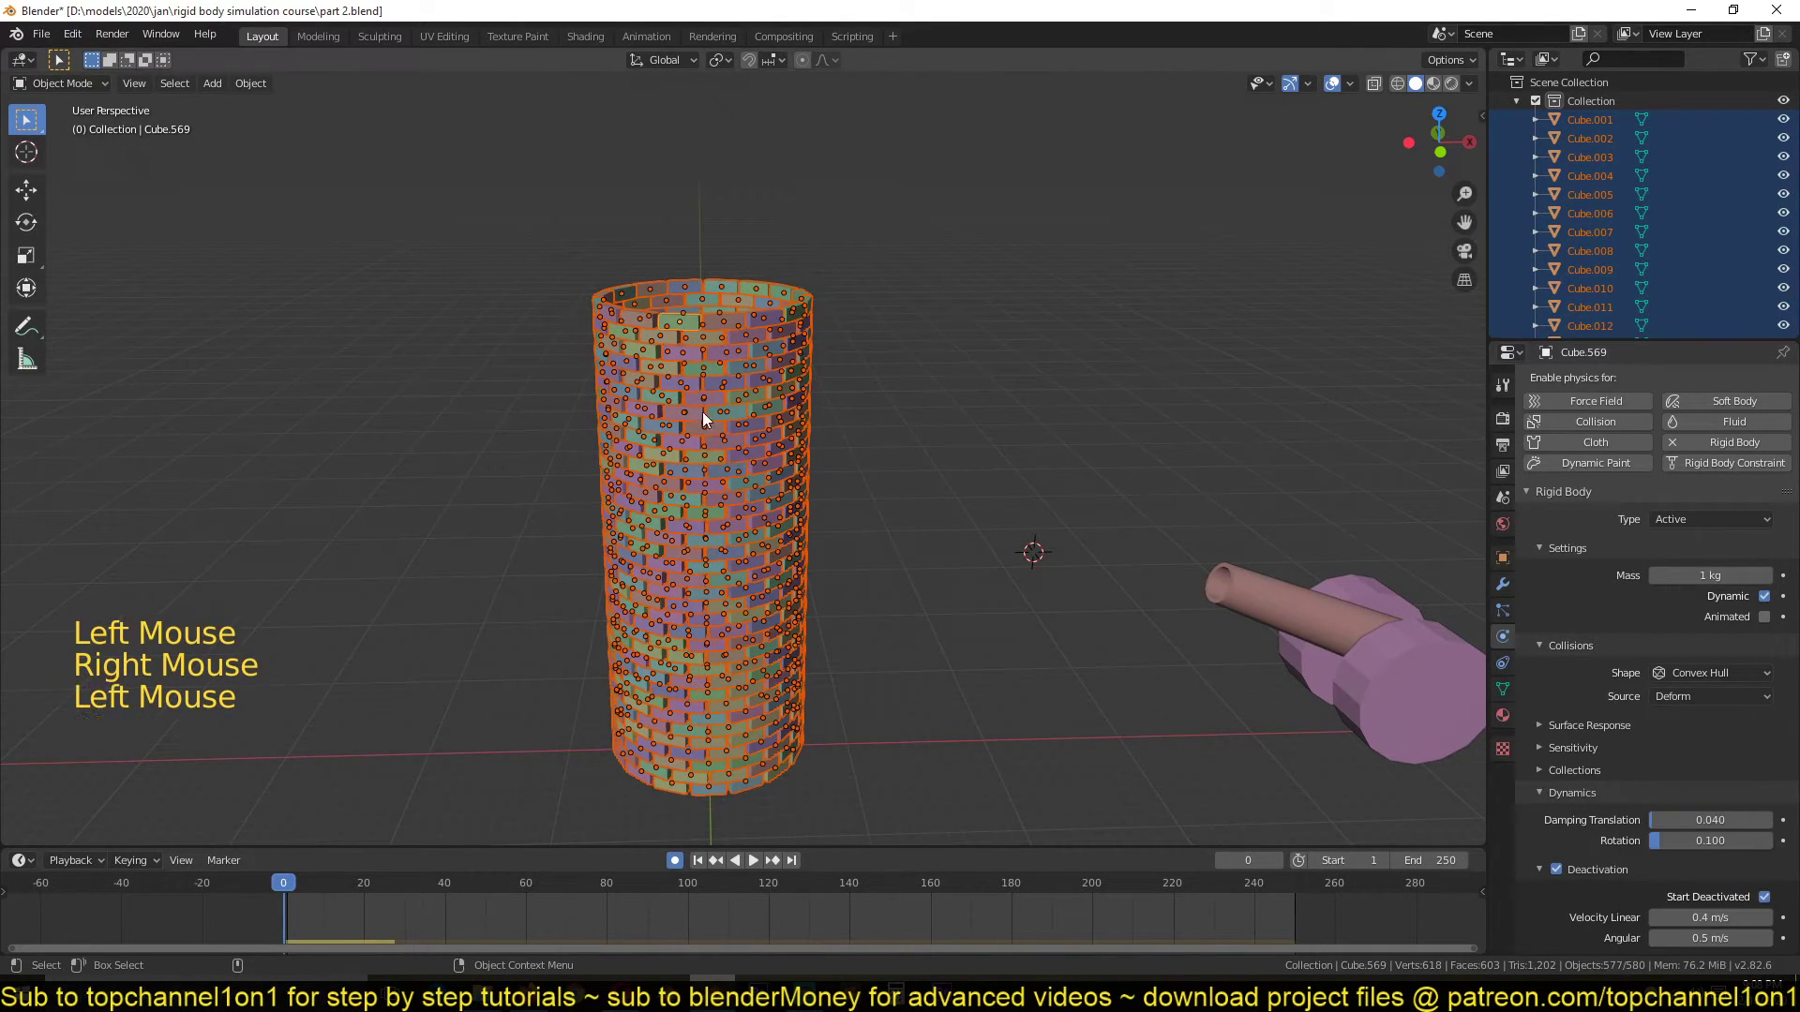
pyautogui.click(683, 384)
pyautogui.press('space')
pyautogui.press('Escape')
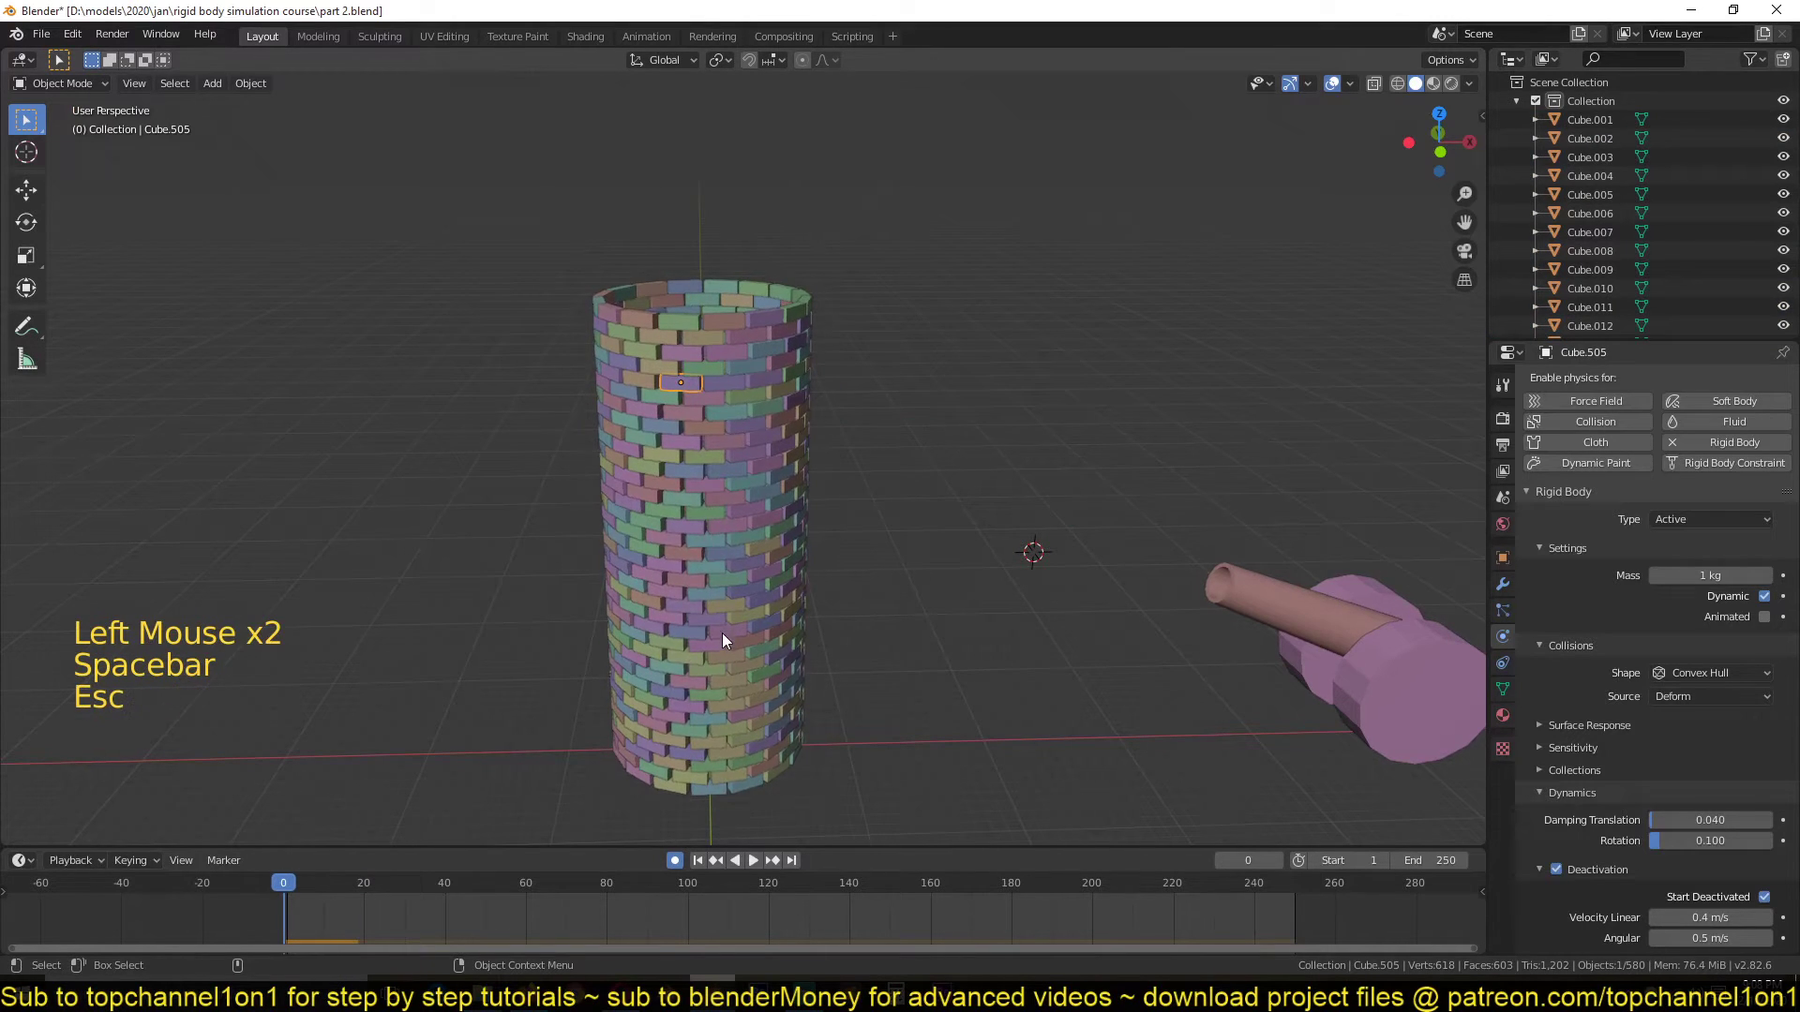
pyautogui.scroll(-2, 714, 643)
pyautogui.moveTo(717, 696); pyautogui.dragTo(675, 662, button='middle')
pyautogui.hotkey('alt', 'a')
pyautogui.press('space')
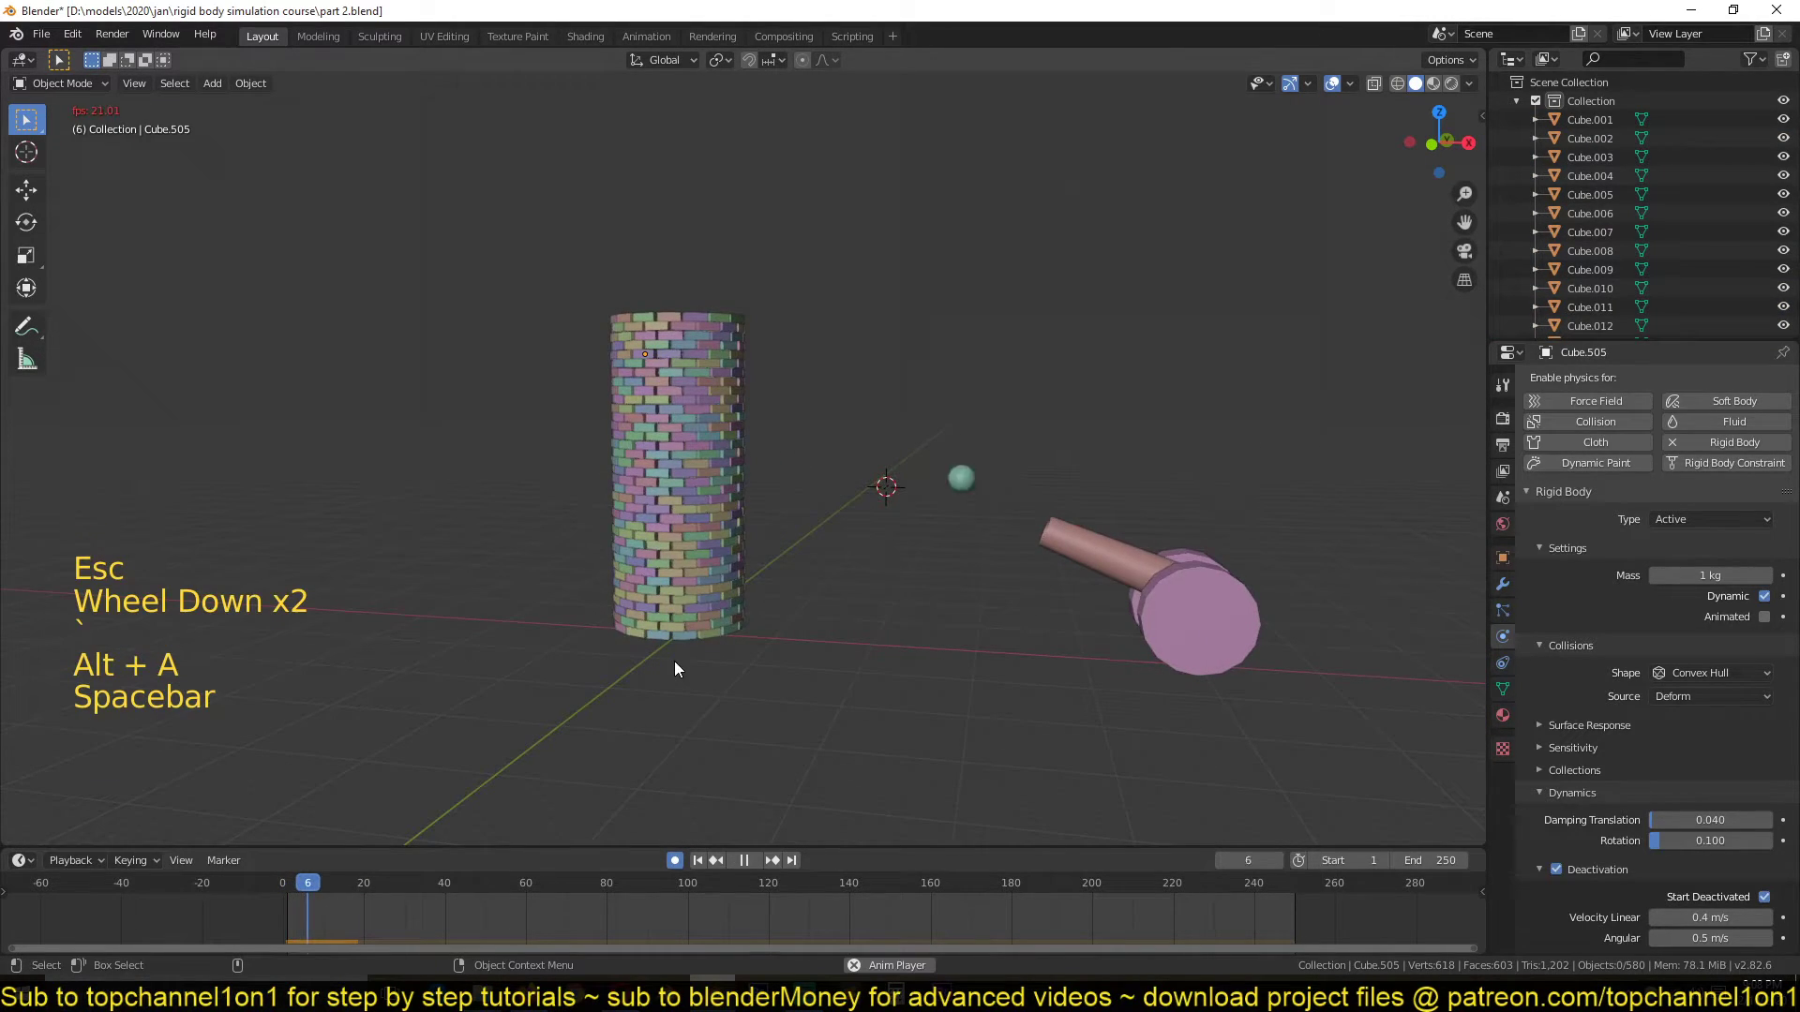
pyautogui.press('Escape')
pyautogui.press('space')
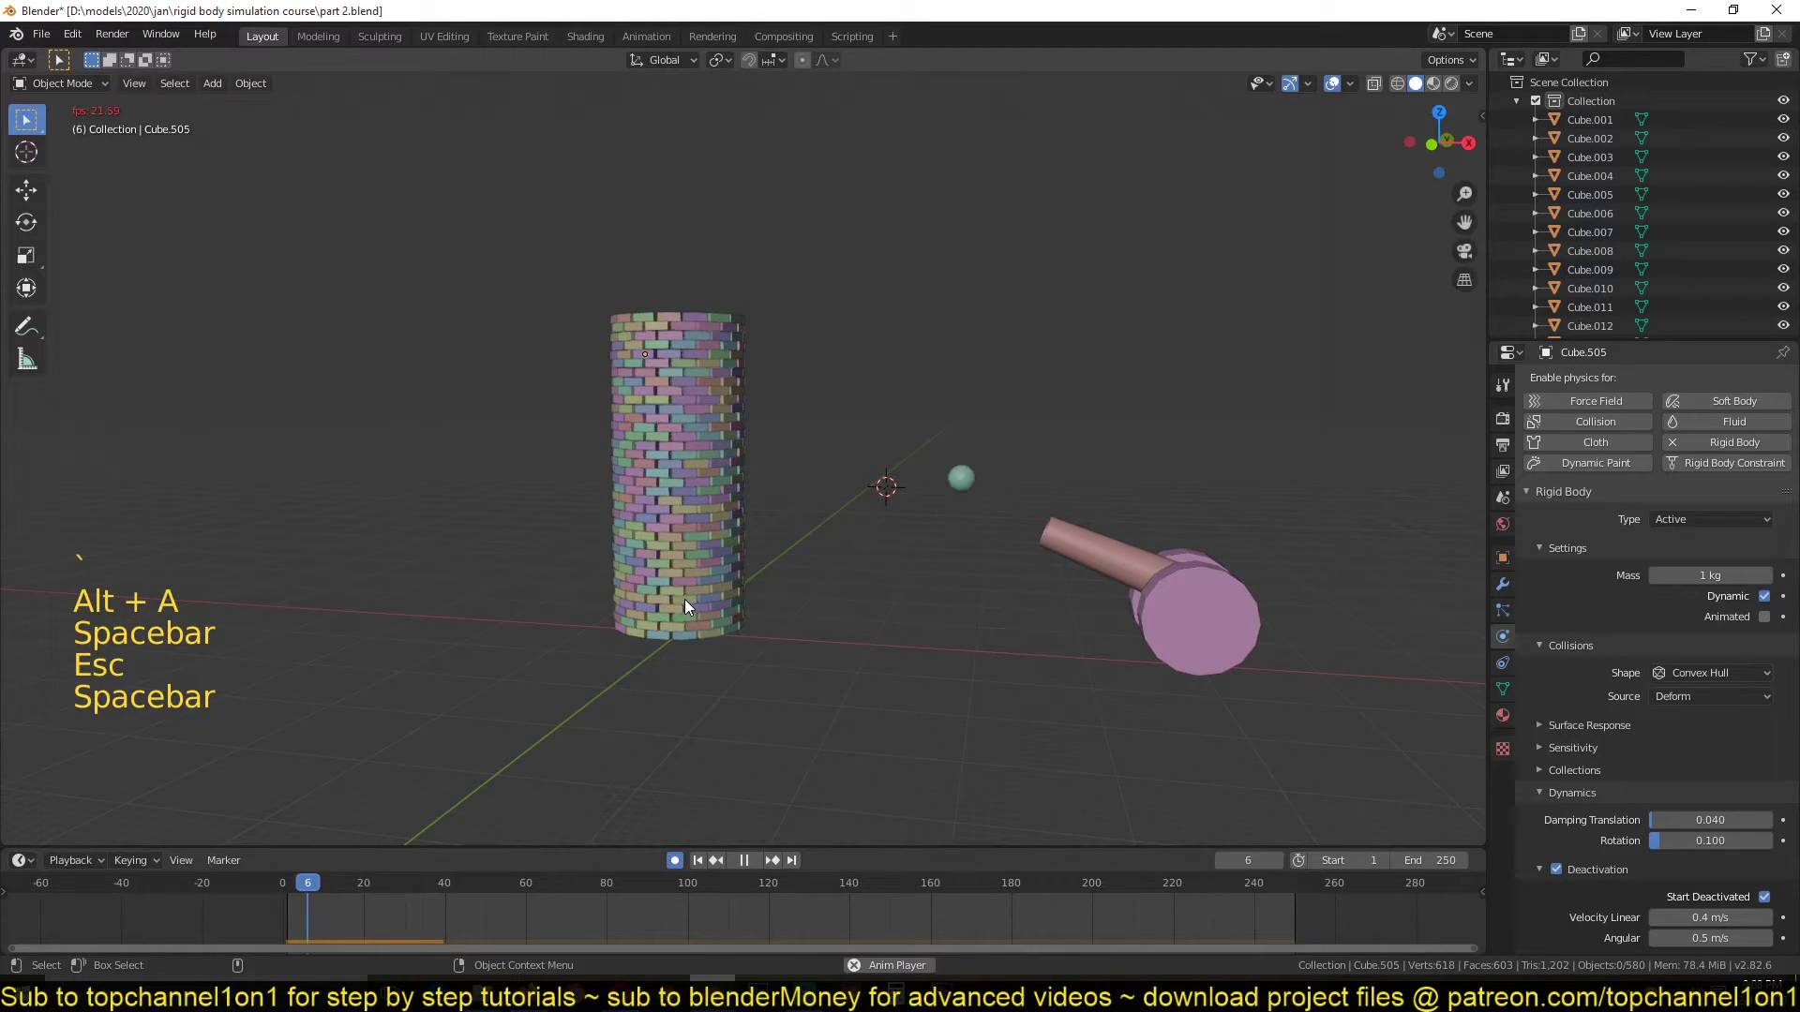
pyautogui.press('Escape')
pyautogui.moveTo(685, 599); pyautogui.dragTo(736, 563, button='middle')
pyautogui.press('space')
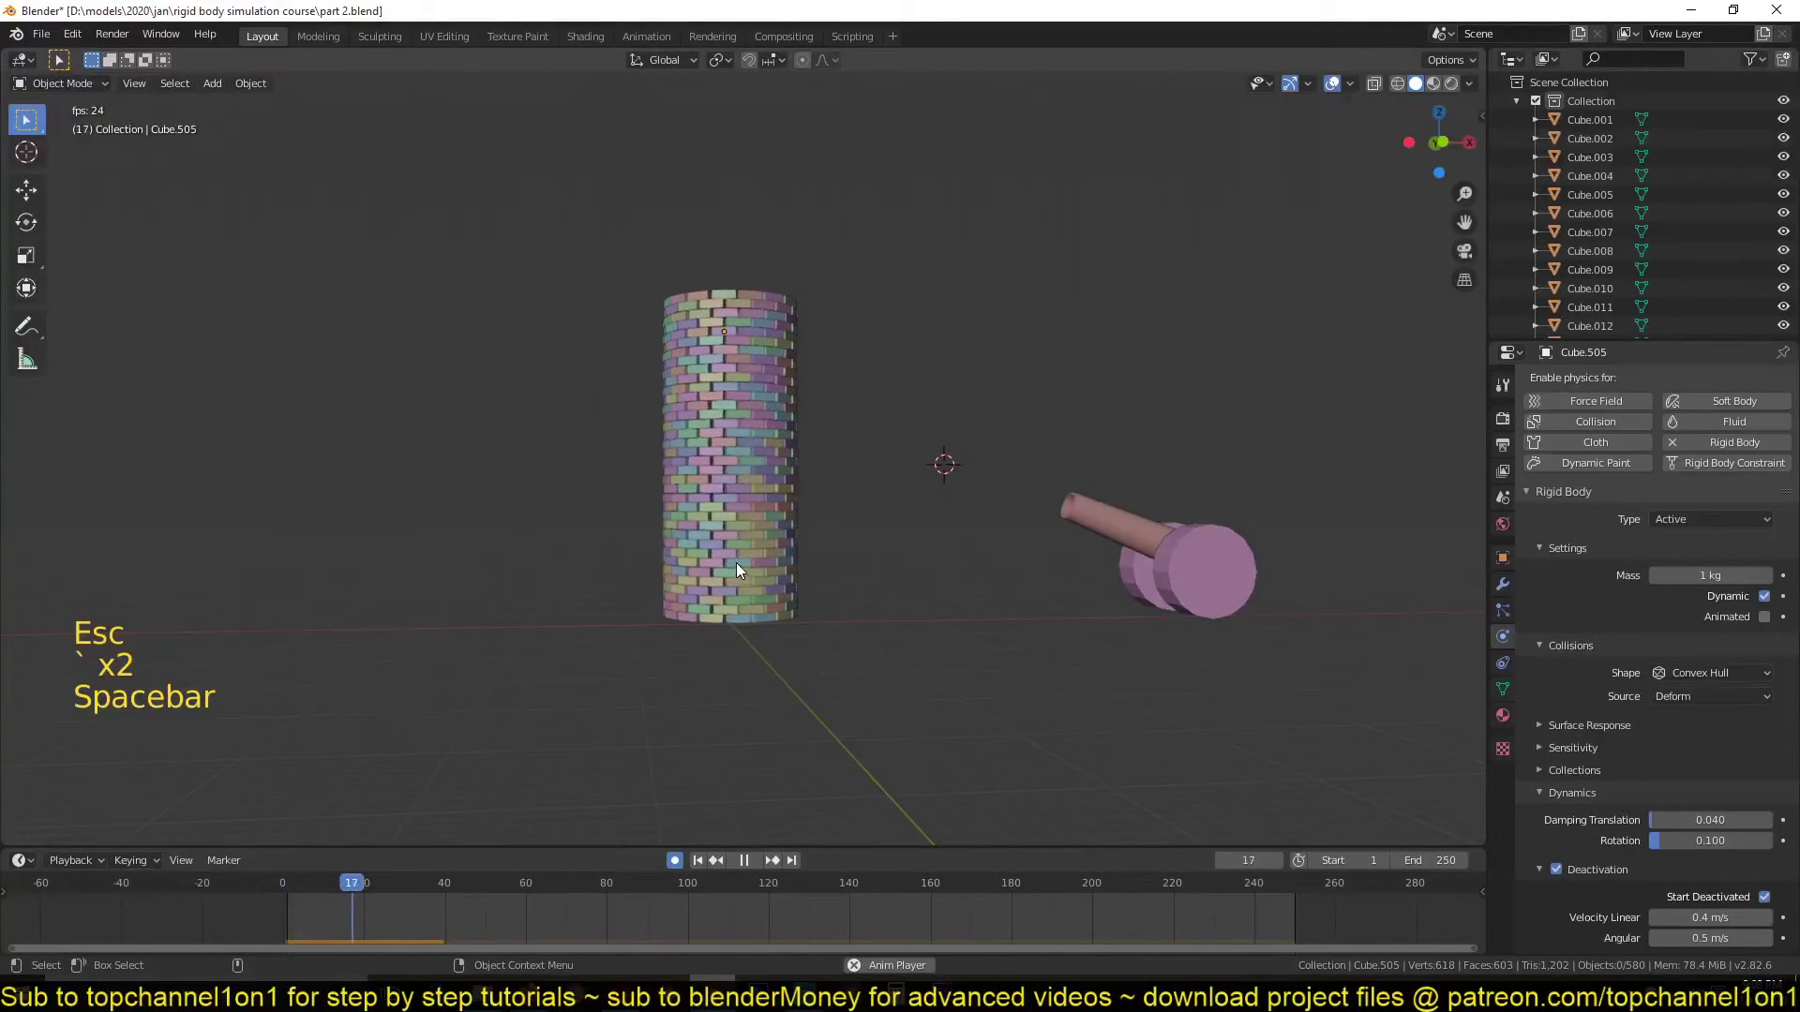
pyautogui.press('Escape')
pyautogui.moveTo(906, 583); pyautogui.dragTo(1024, 556, button='middle')
pyautogui.press('space')
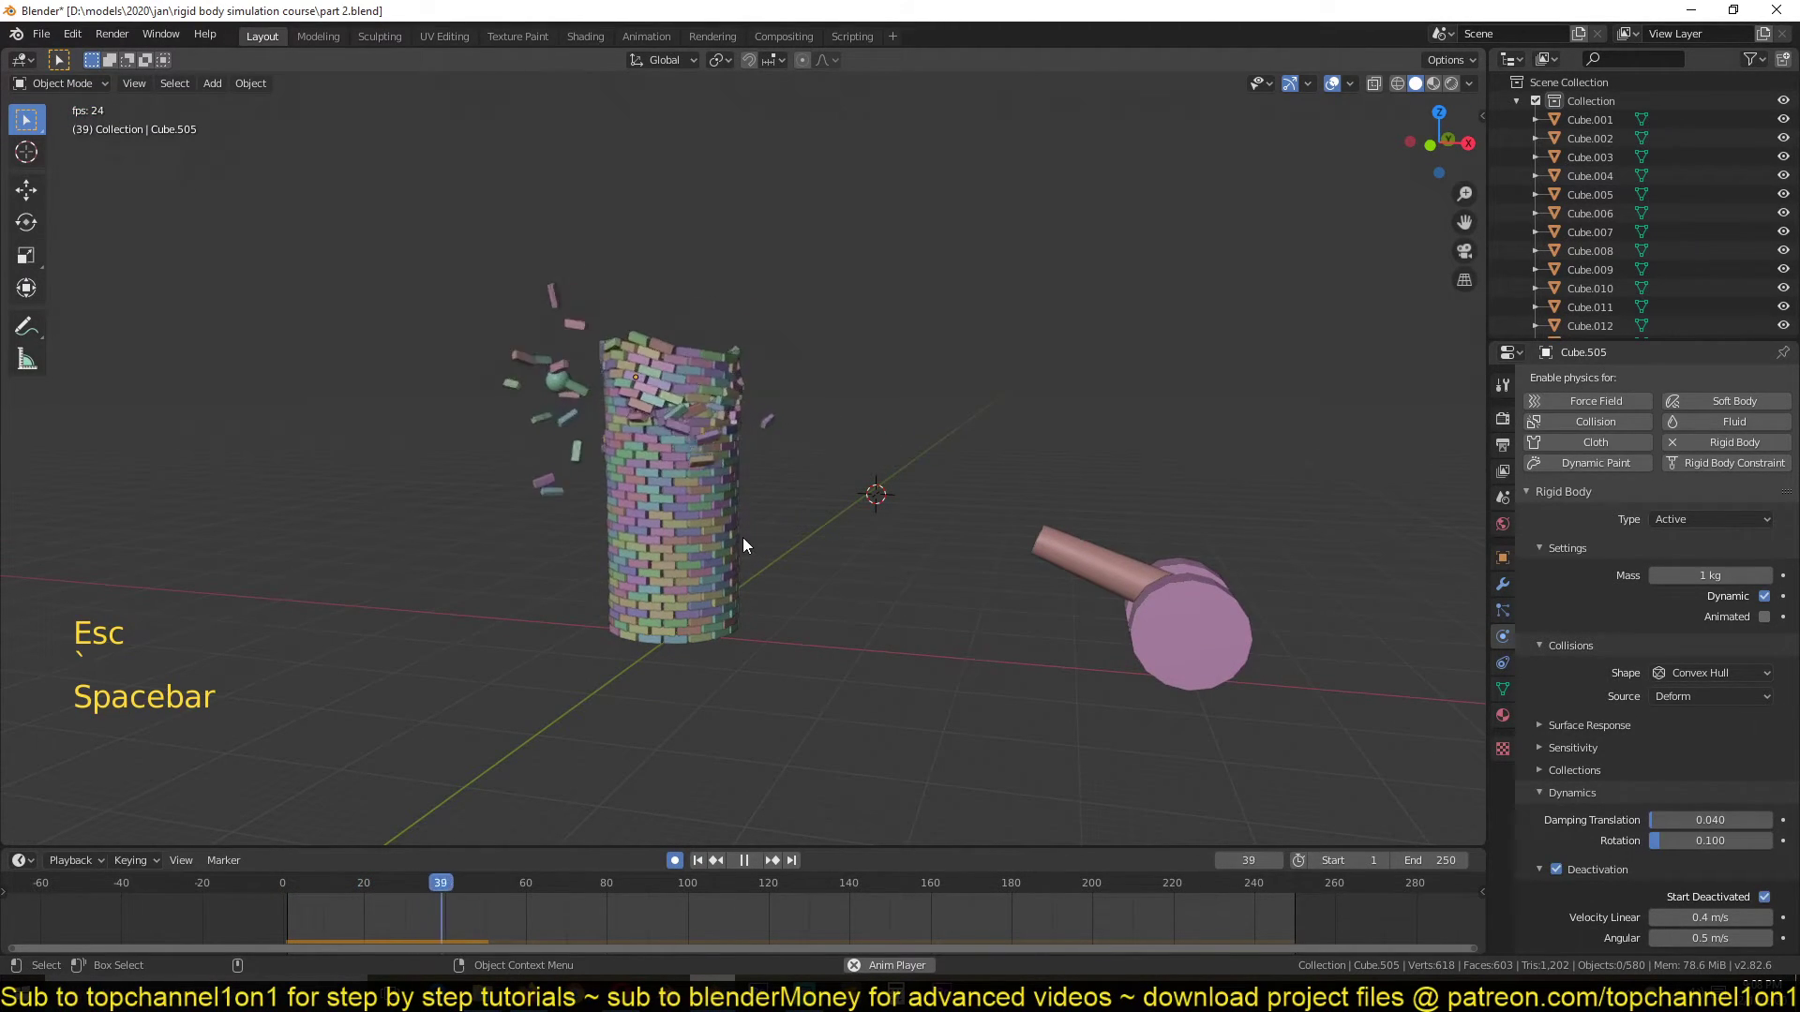
pyautogui.press('Escape')
pyautogui.press('space')
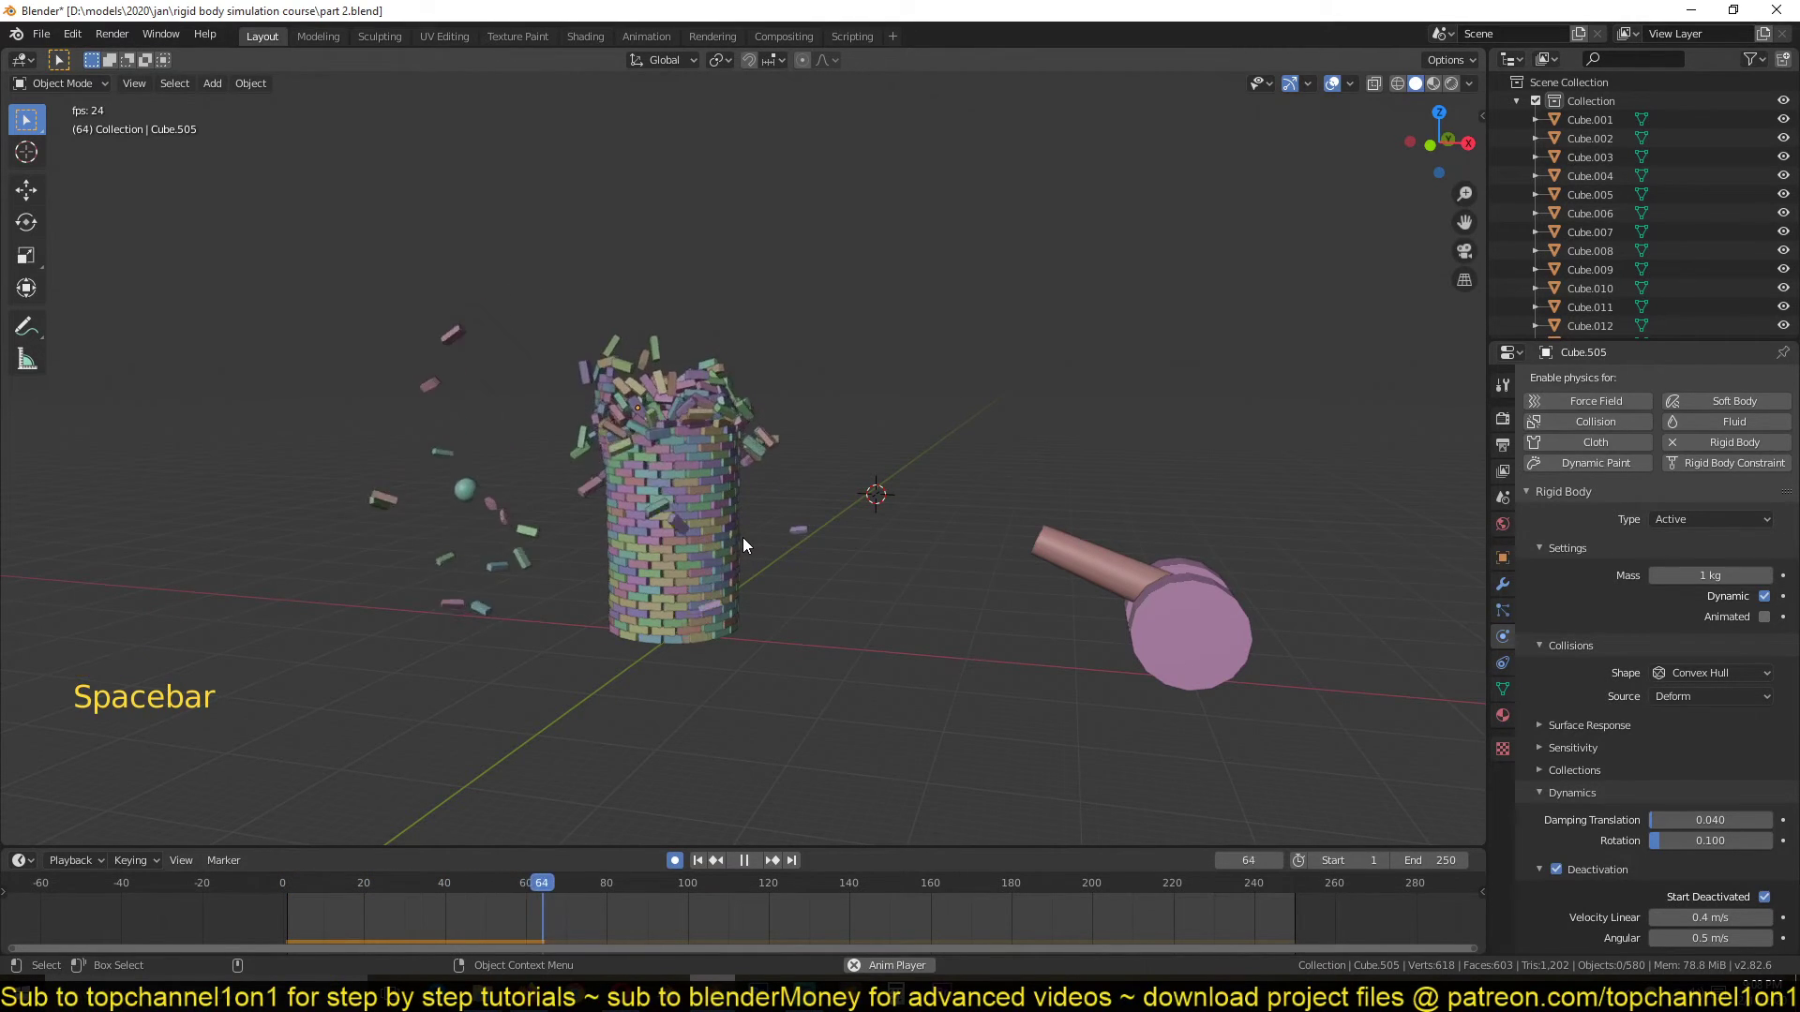
pyautogui.press('Escape')
pyautogui.press('space')
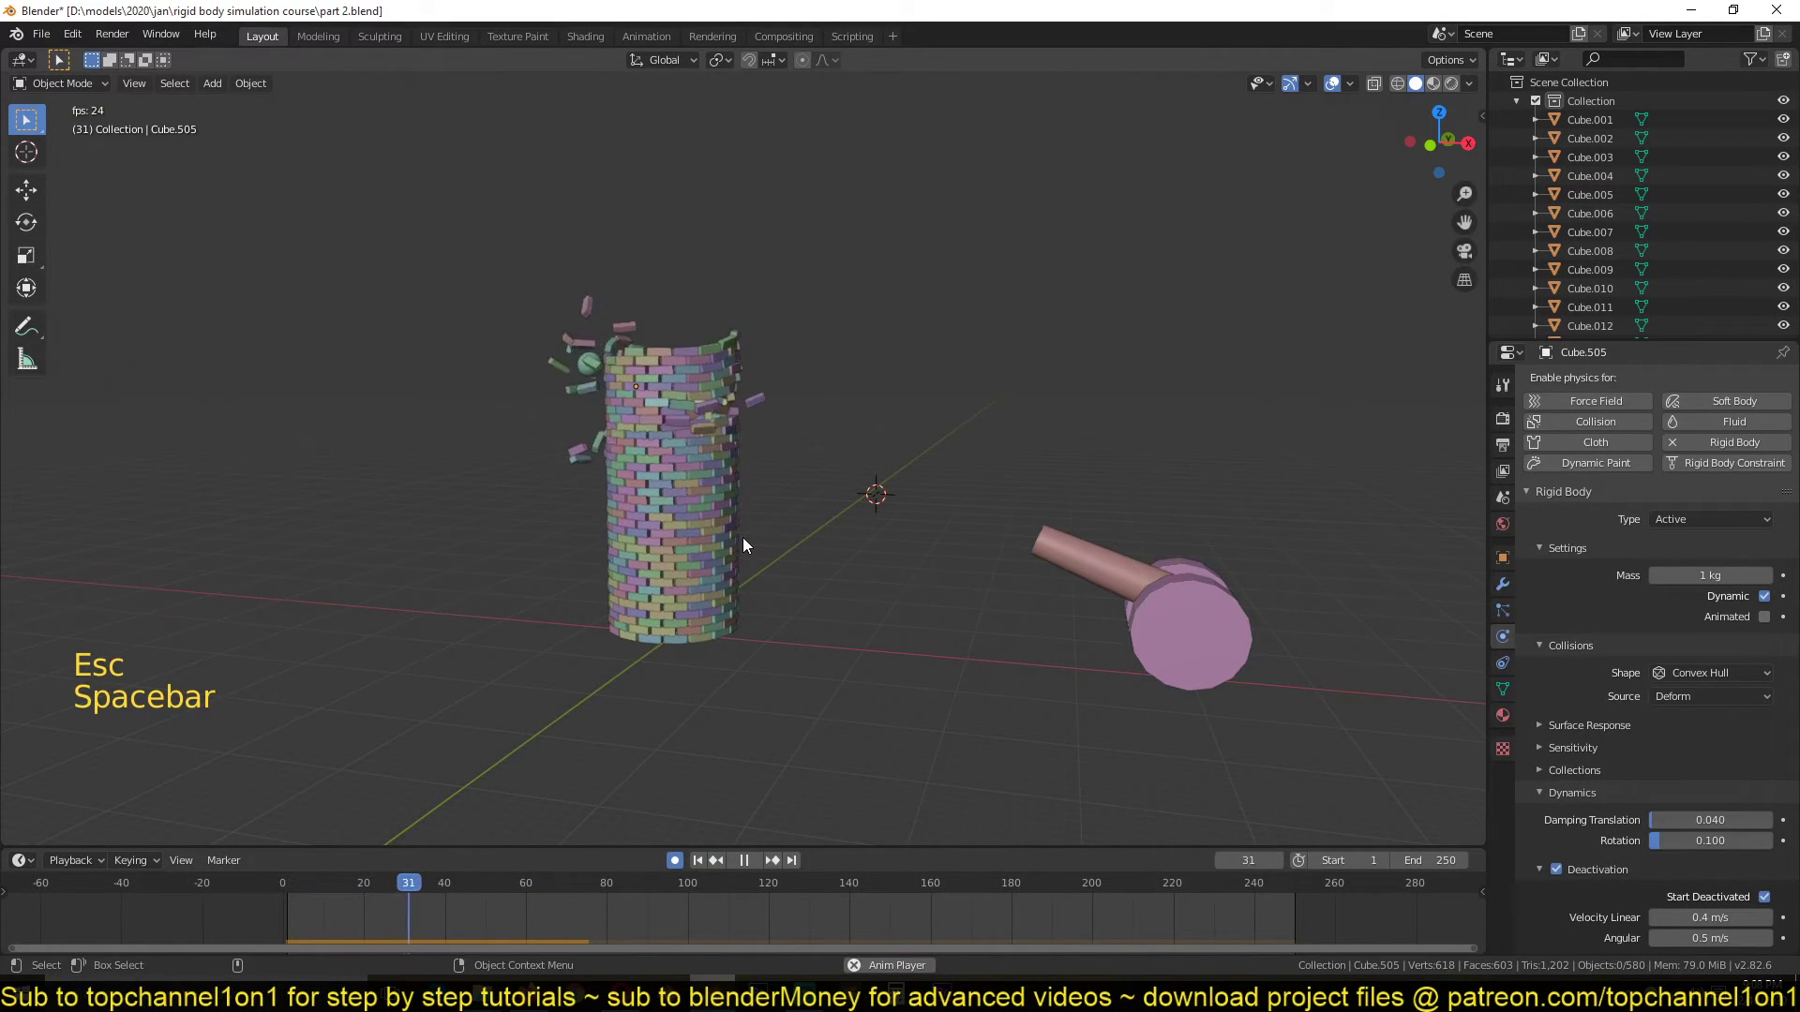
pyautogui.press('Escape')
pyautogui.press('space')
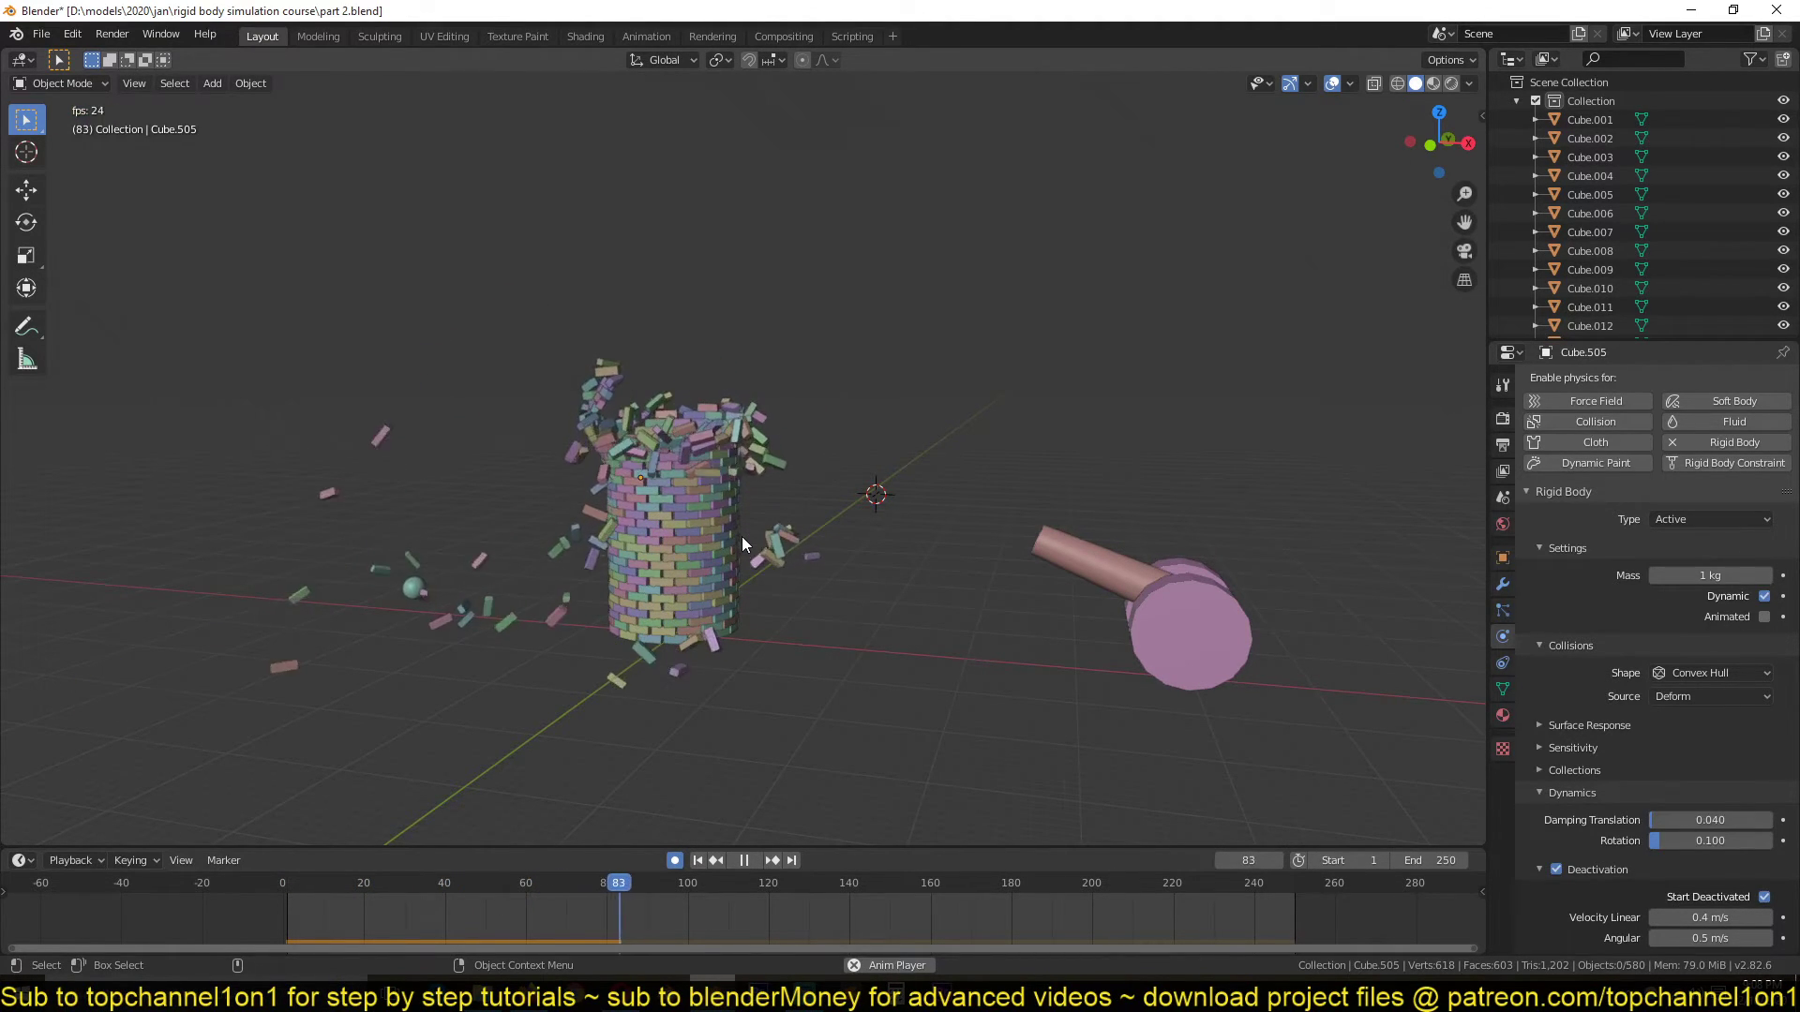
pyautogui.press('Escape')
pyautogui.press('space')
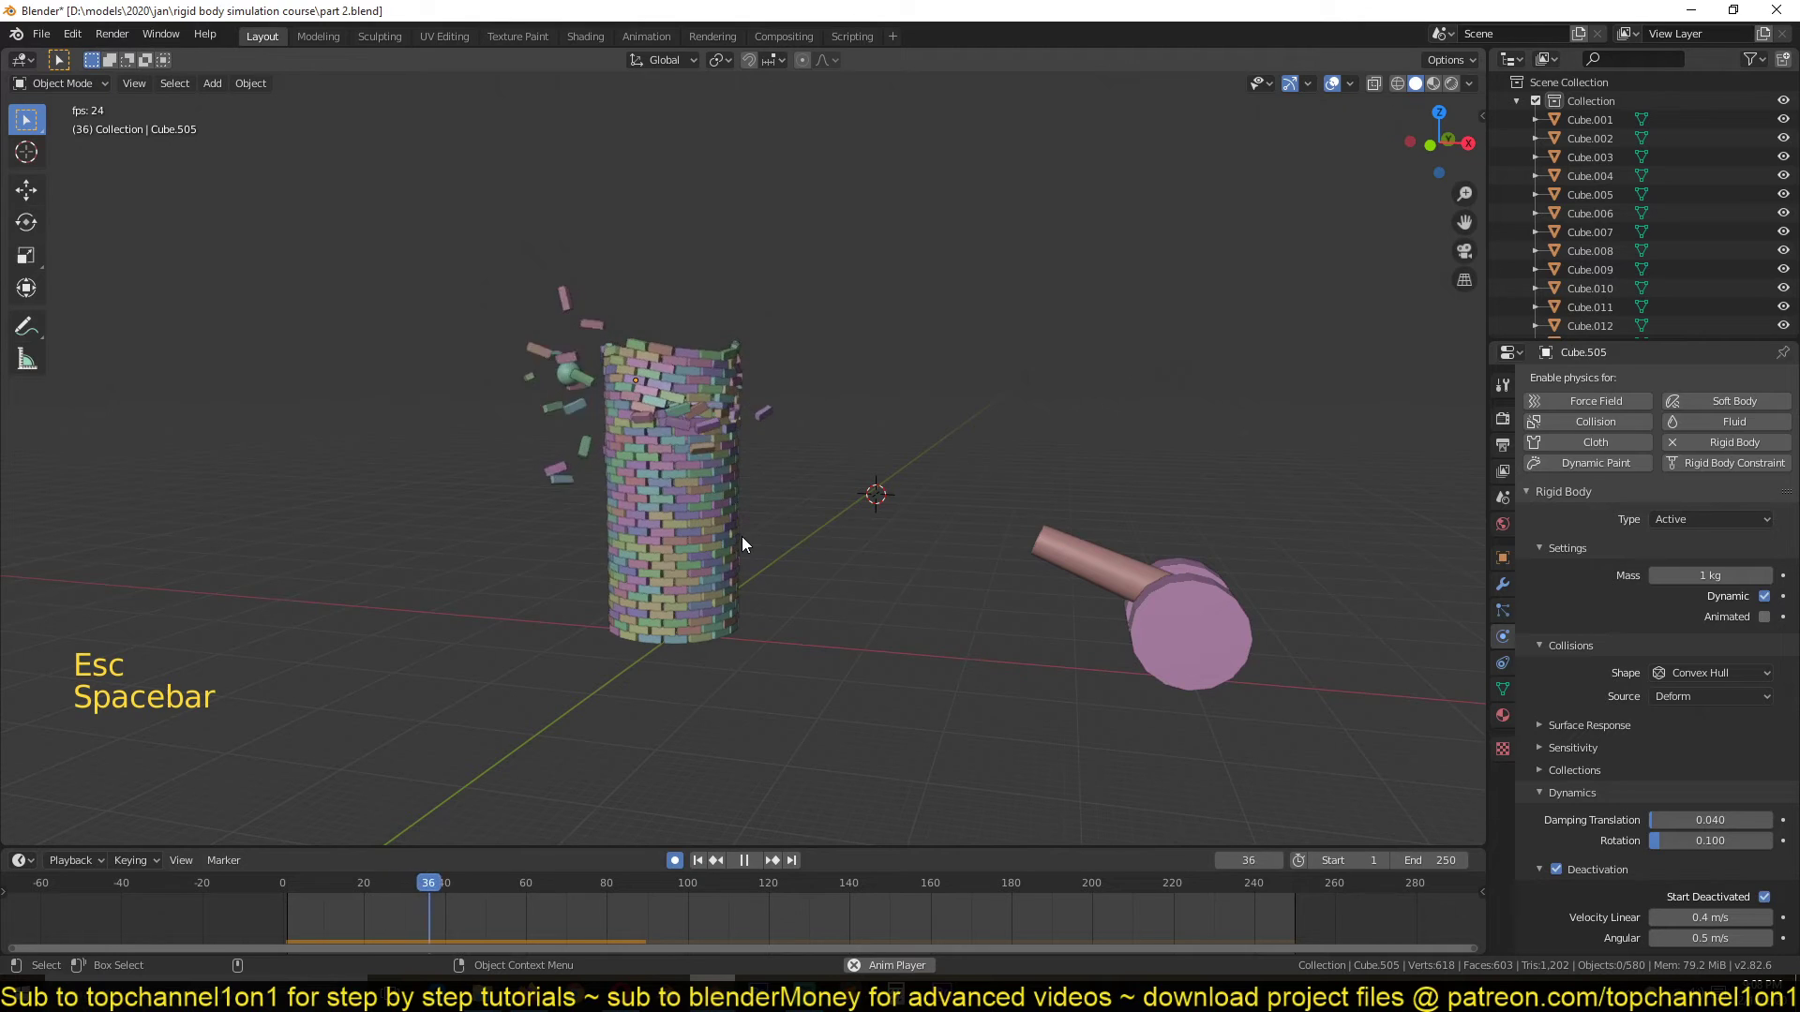
pyautogui.press('Escape')
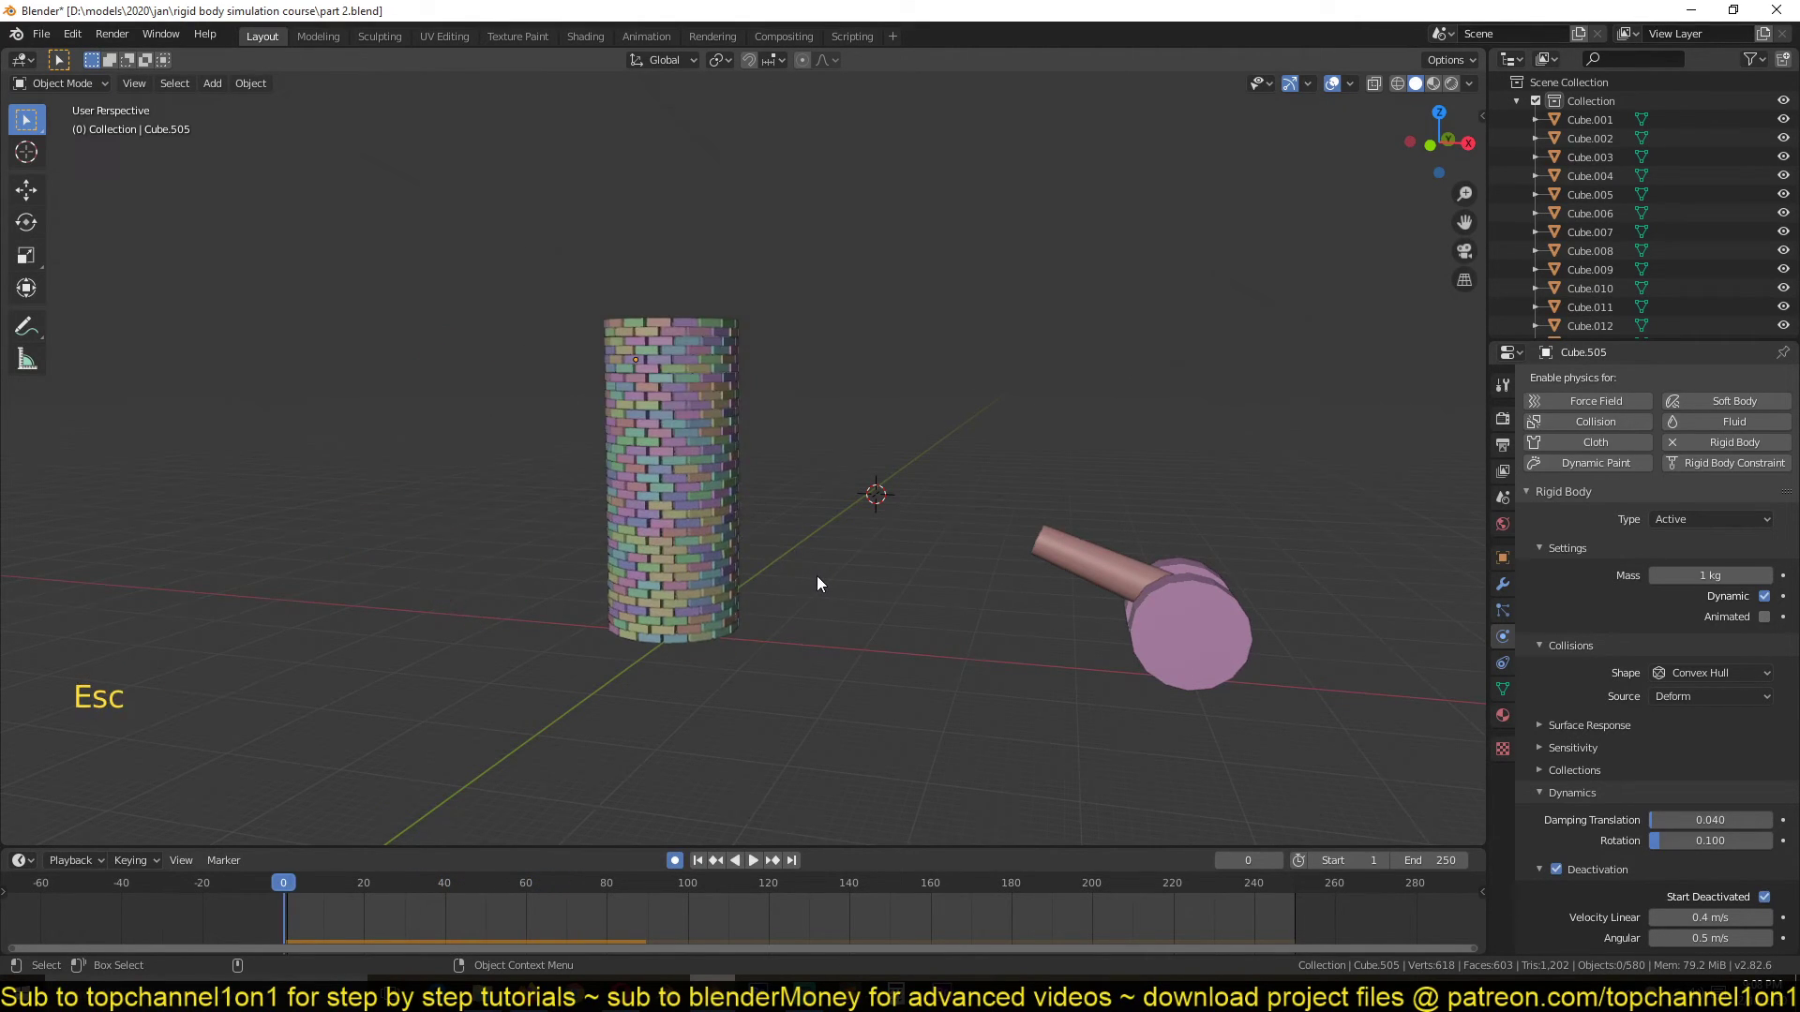
pyautogui.scroll(4, 819, 575)
pyautogui.scroll(-4, 820, 576)
pyautogui.press('KP_1')
pyautogui.scroll(4, 795, 629)
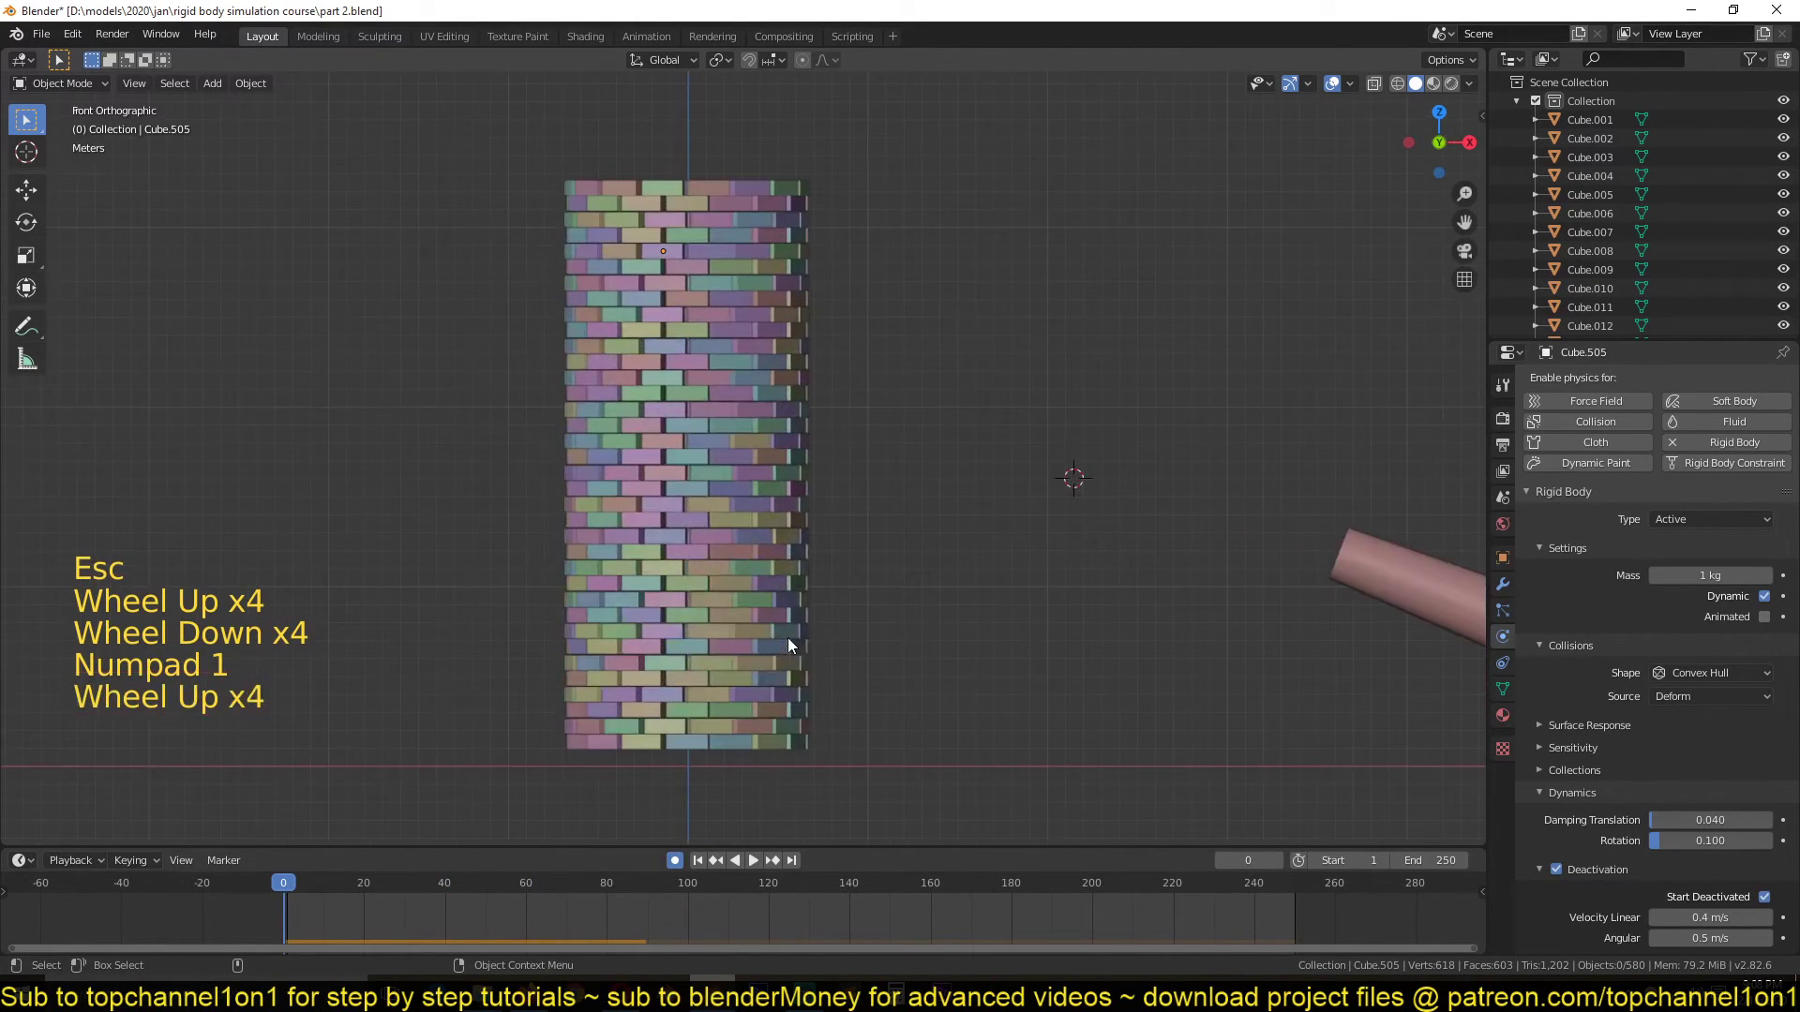
pyautogui.scroll(2, 790, 579)
pyautogui.press('space')
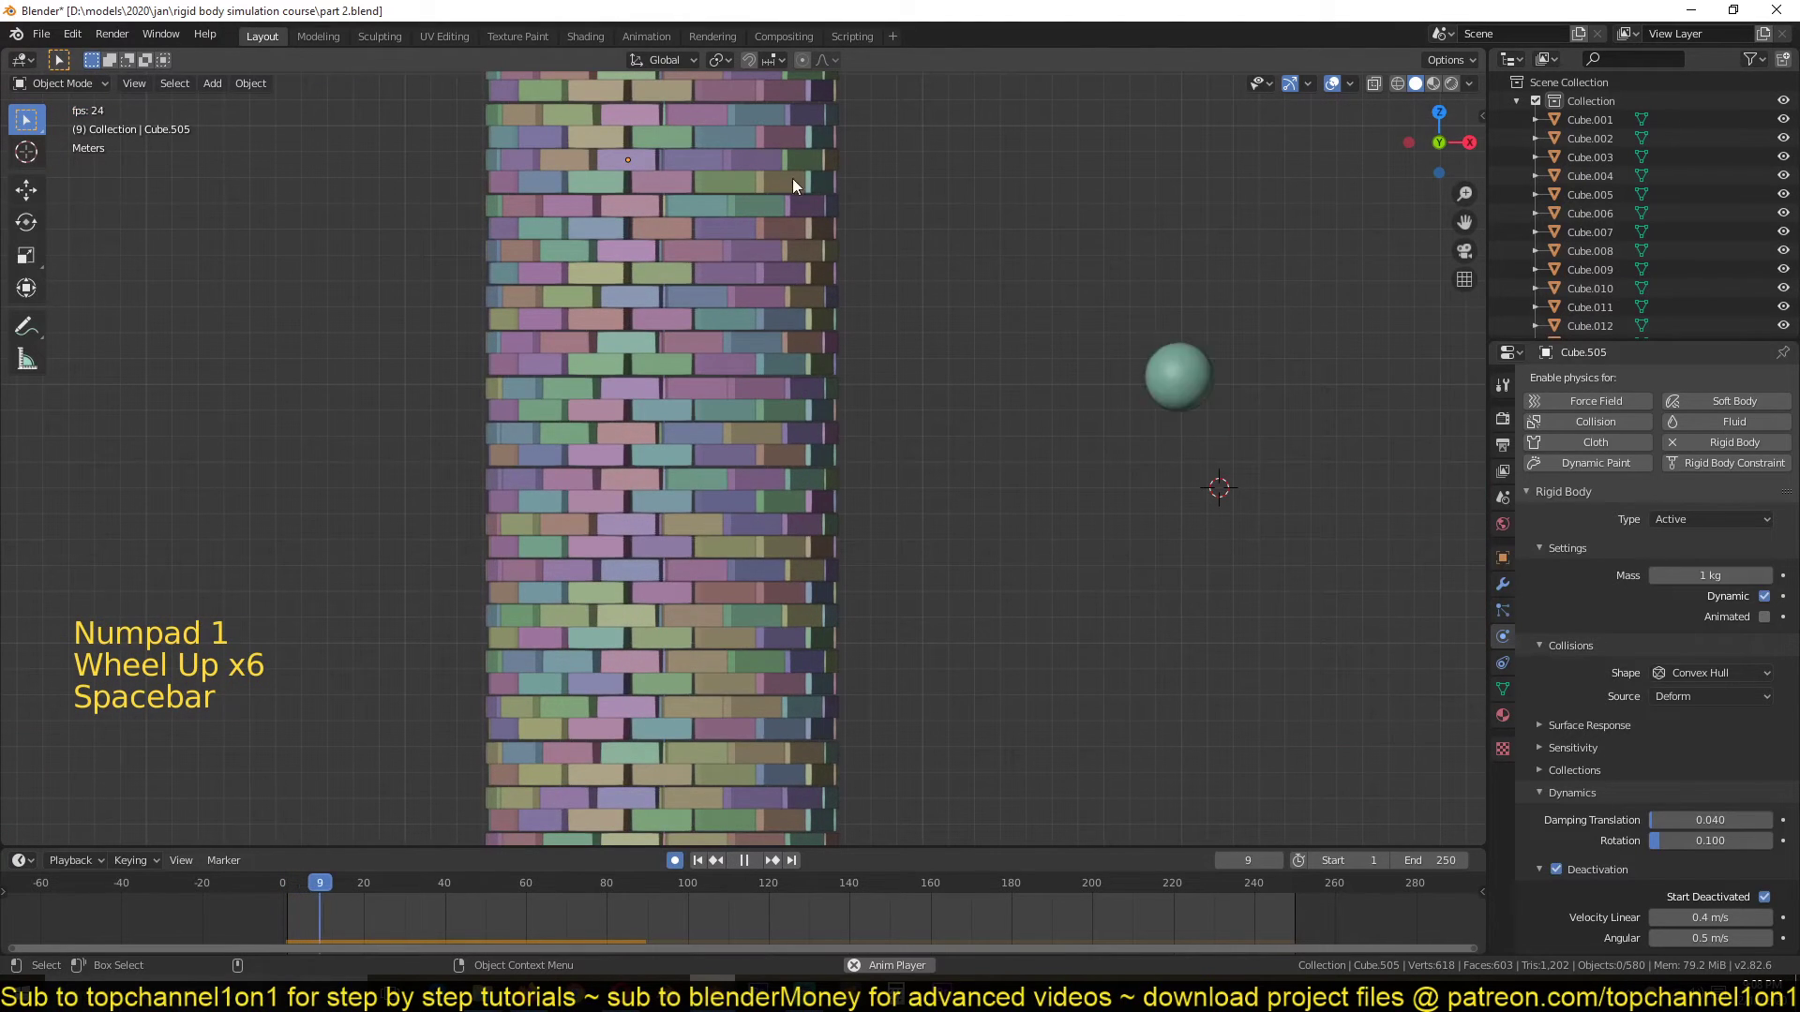
pyautogui.press('Escape')
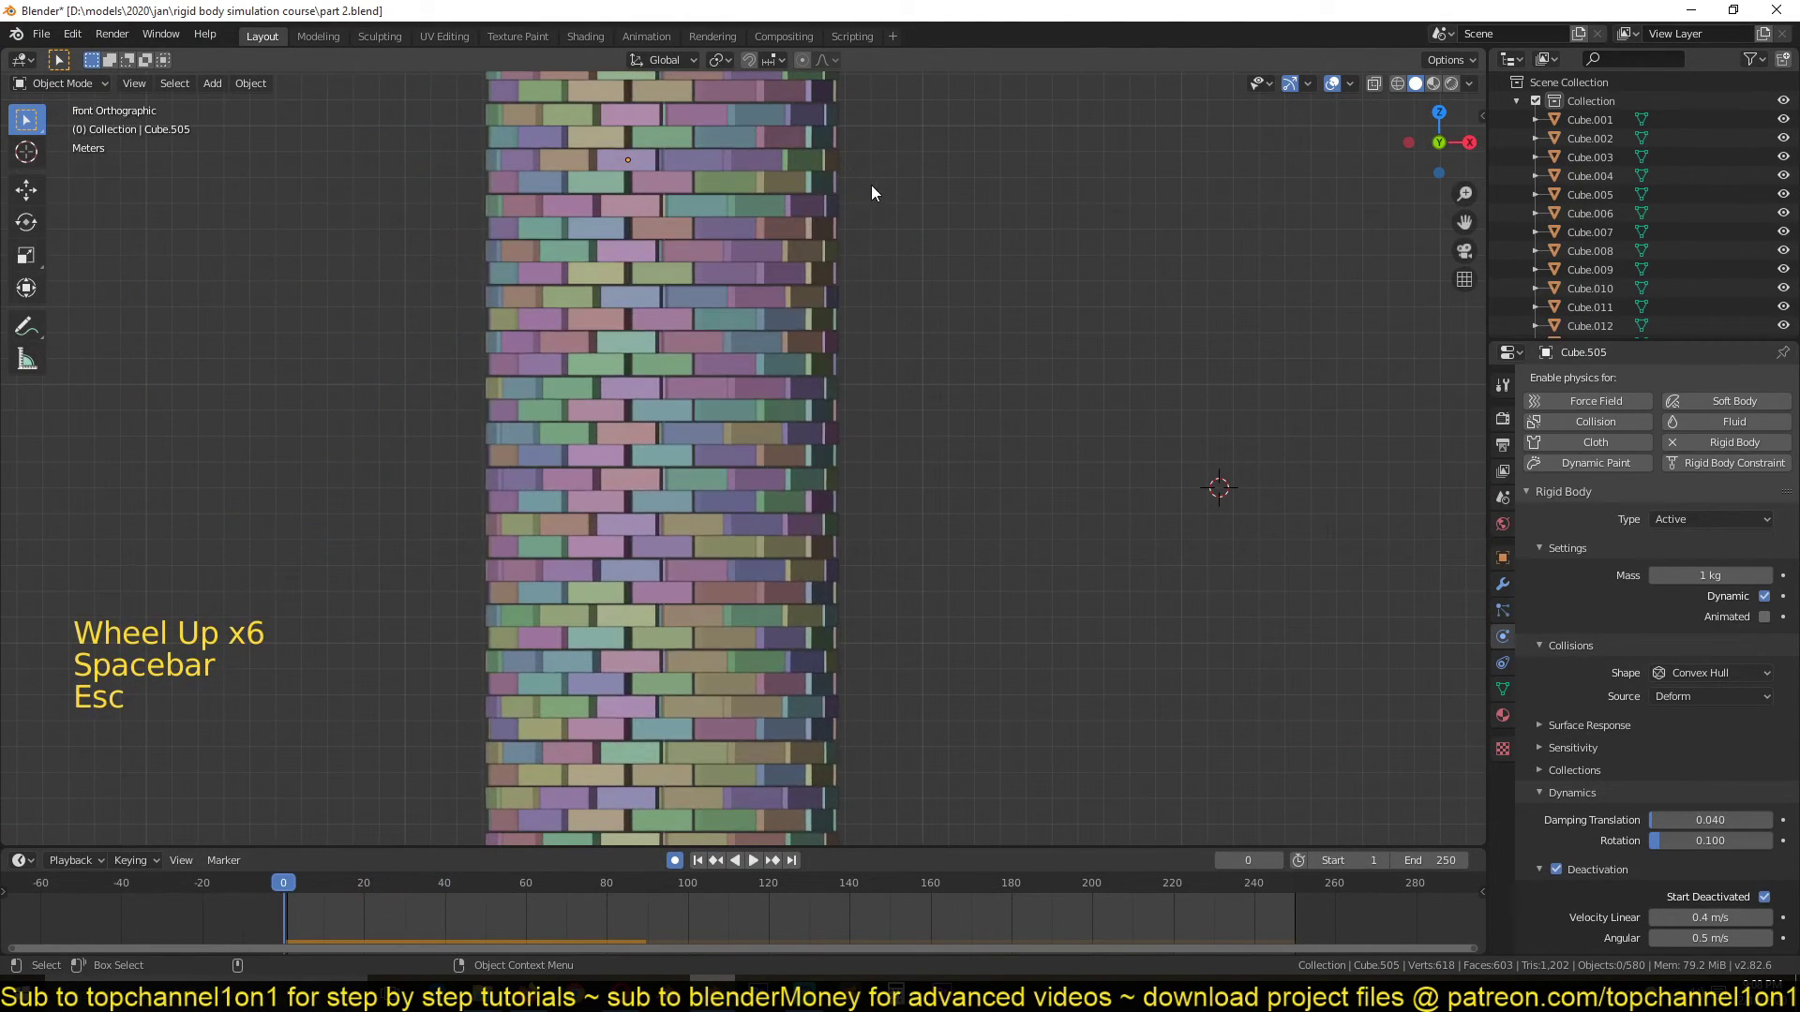
pyautogui.scroll(-2, 869, 197)
pyautogui.press('space')
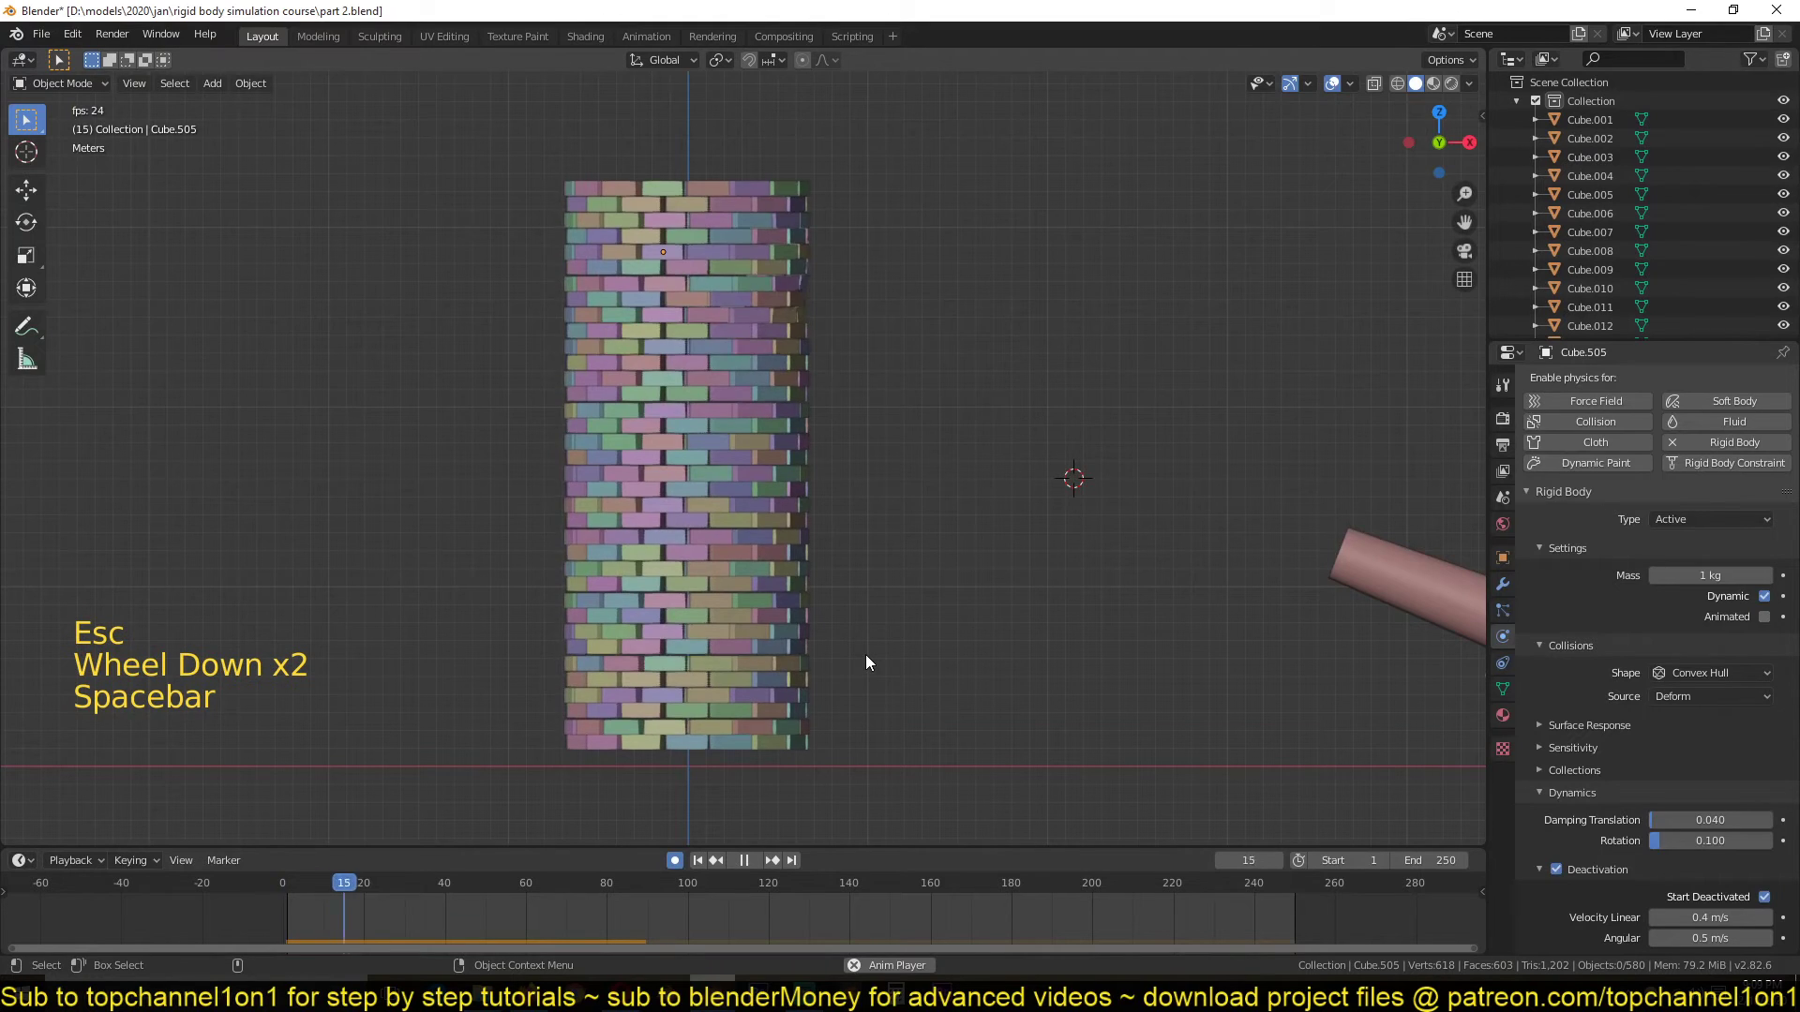
pyautogui.press('Escape')
pyautogui.scroll(3, 820, 741)
pyautogui.scroll(4, 893, 474)
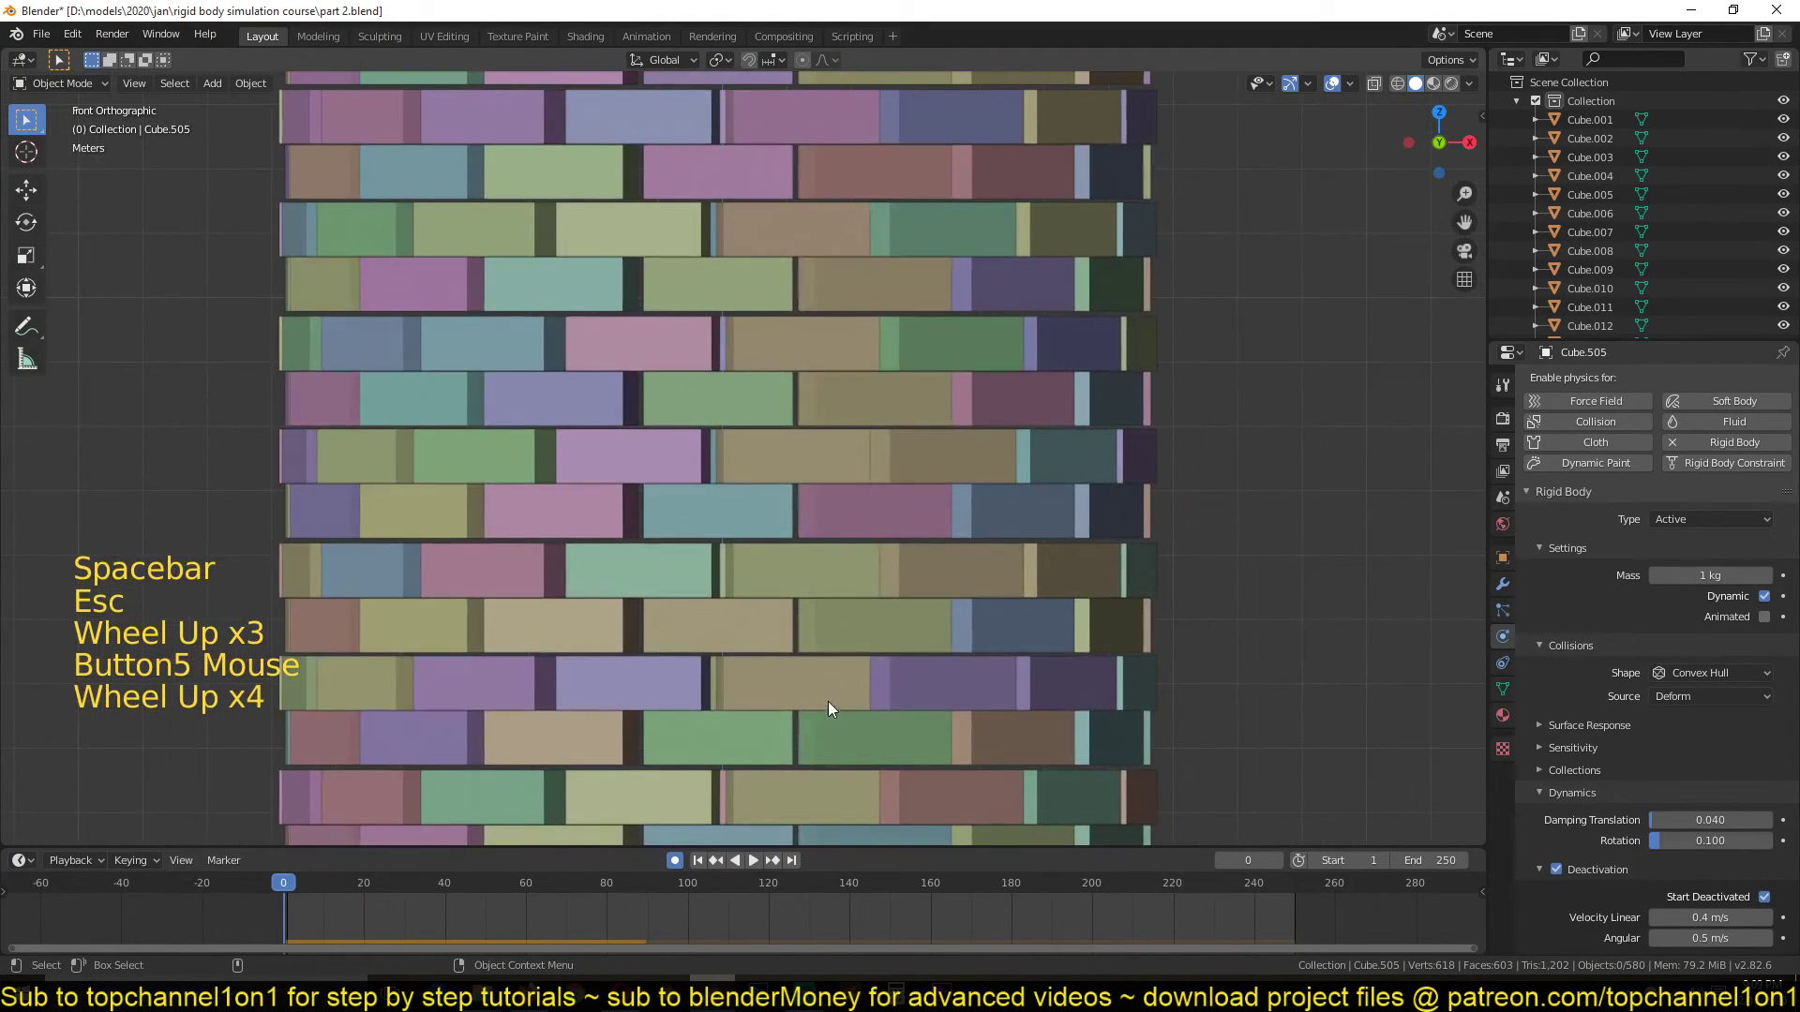
pyautogui.scroll(3, 845, 537)
pyautogui.scroll(-1, 849, 494)
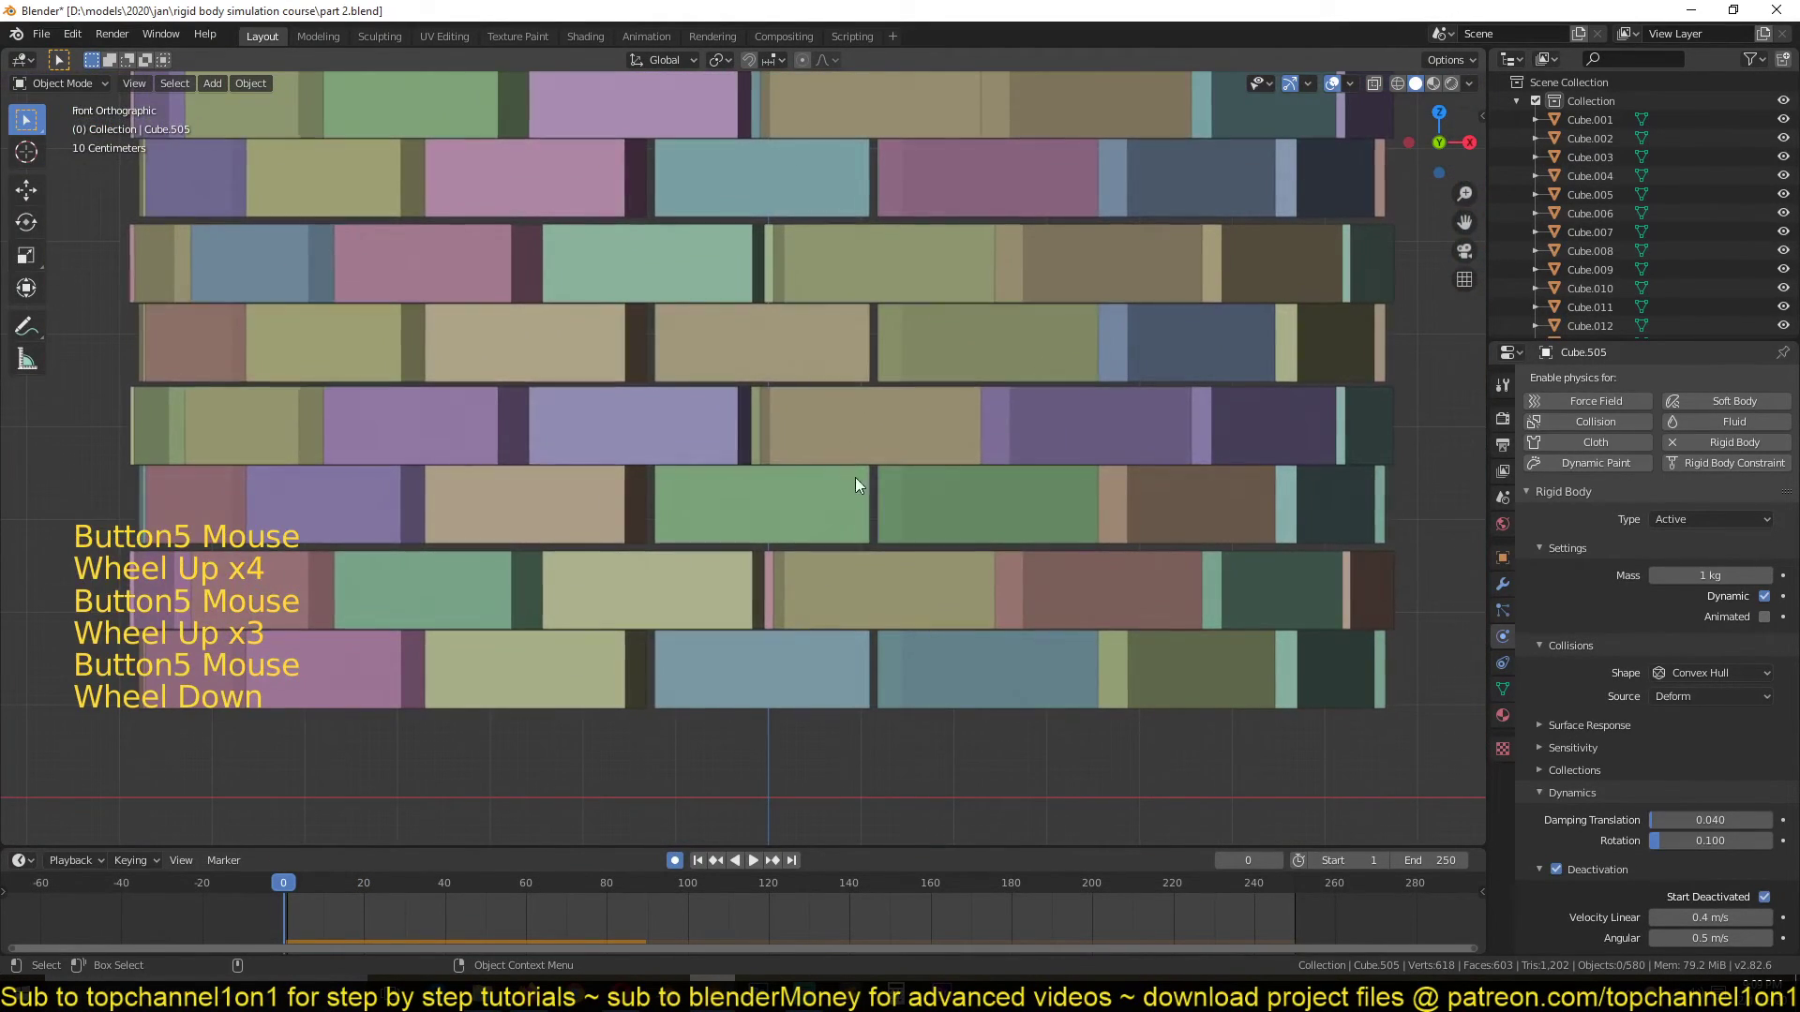
pyautogui.scroll(2, 1076, 507)
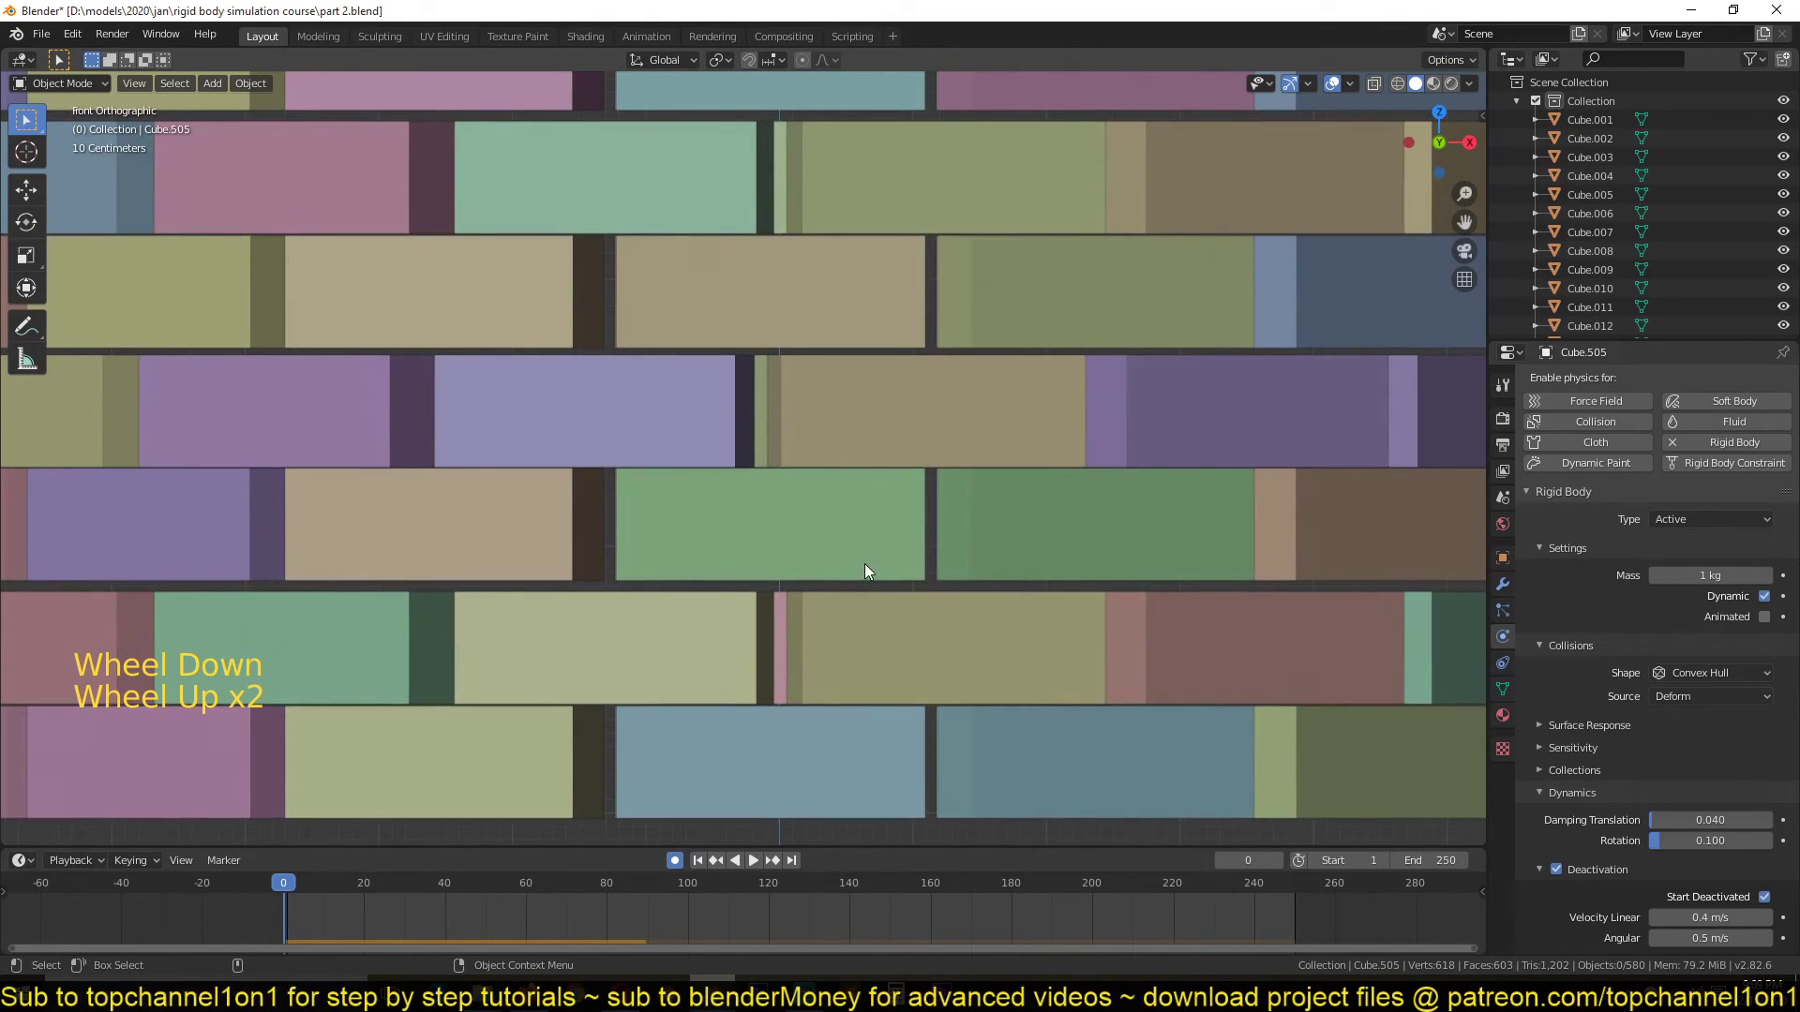
pyautogui.scroll(-5, 826, 458)
pyautogui.press('space')
pyautogui.scroll(4, 829, 455)
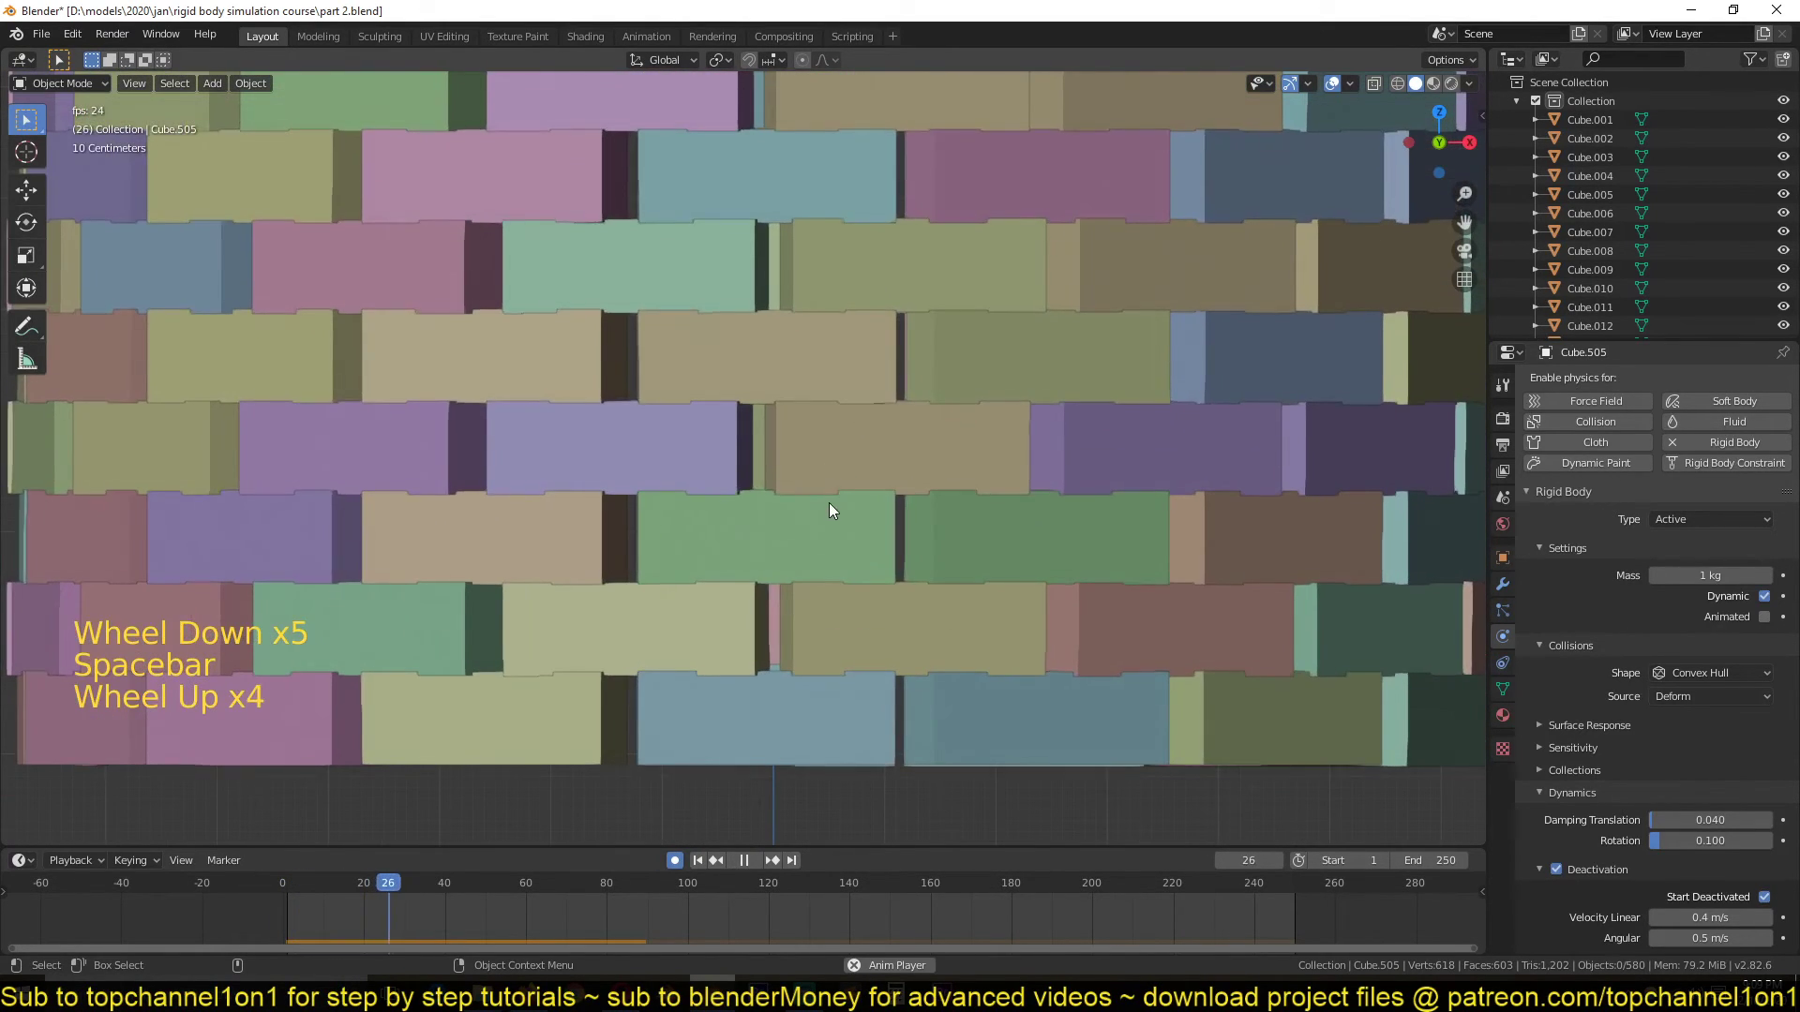
pyautogui.scroll(-6, 789, 426)
pyautogui.press('Escape')
pyautogui.scroll(-3, 805, 432)
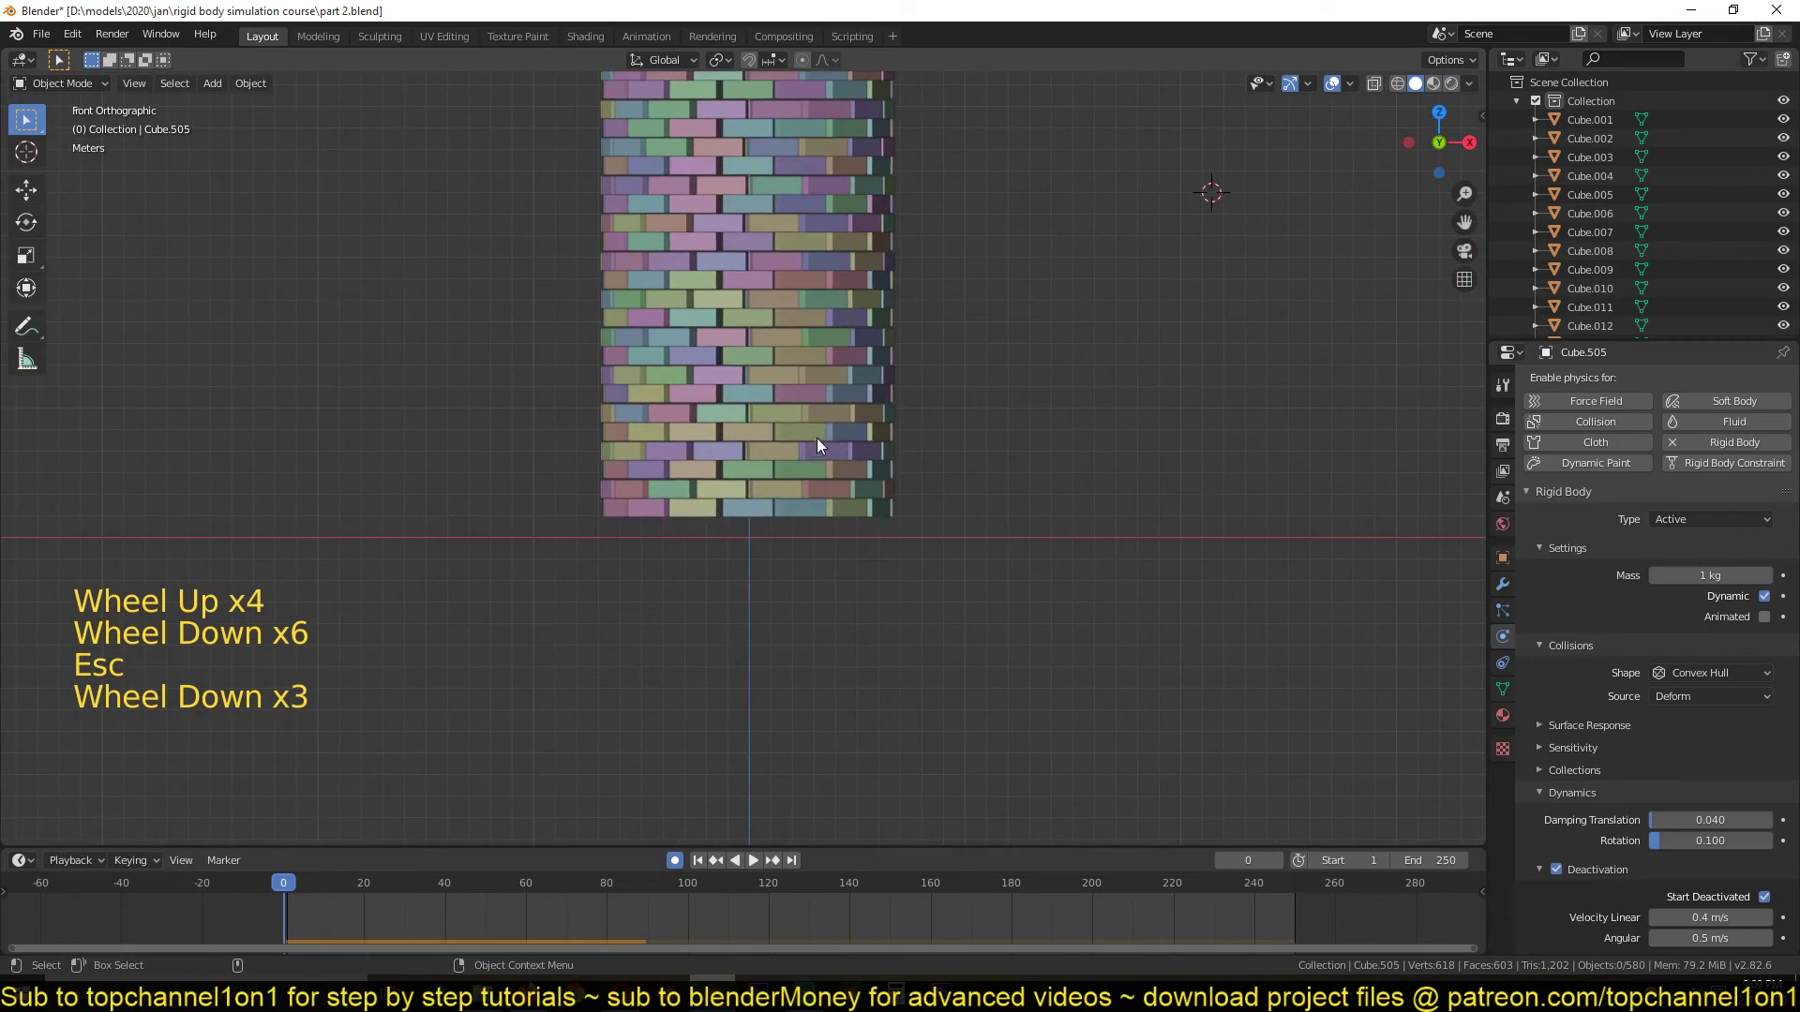
pyautogui.moveTo(818, 437); pyautogui.dragTo(806, 609, button='middle')
pyautogui.press('`')
pyautogui.press('space')
pyautogui.moveTo(772, 531); pyautogui.dragTo(868, 575, button='middle')
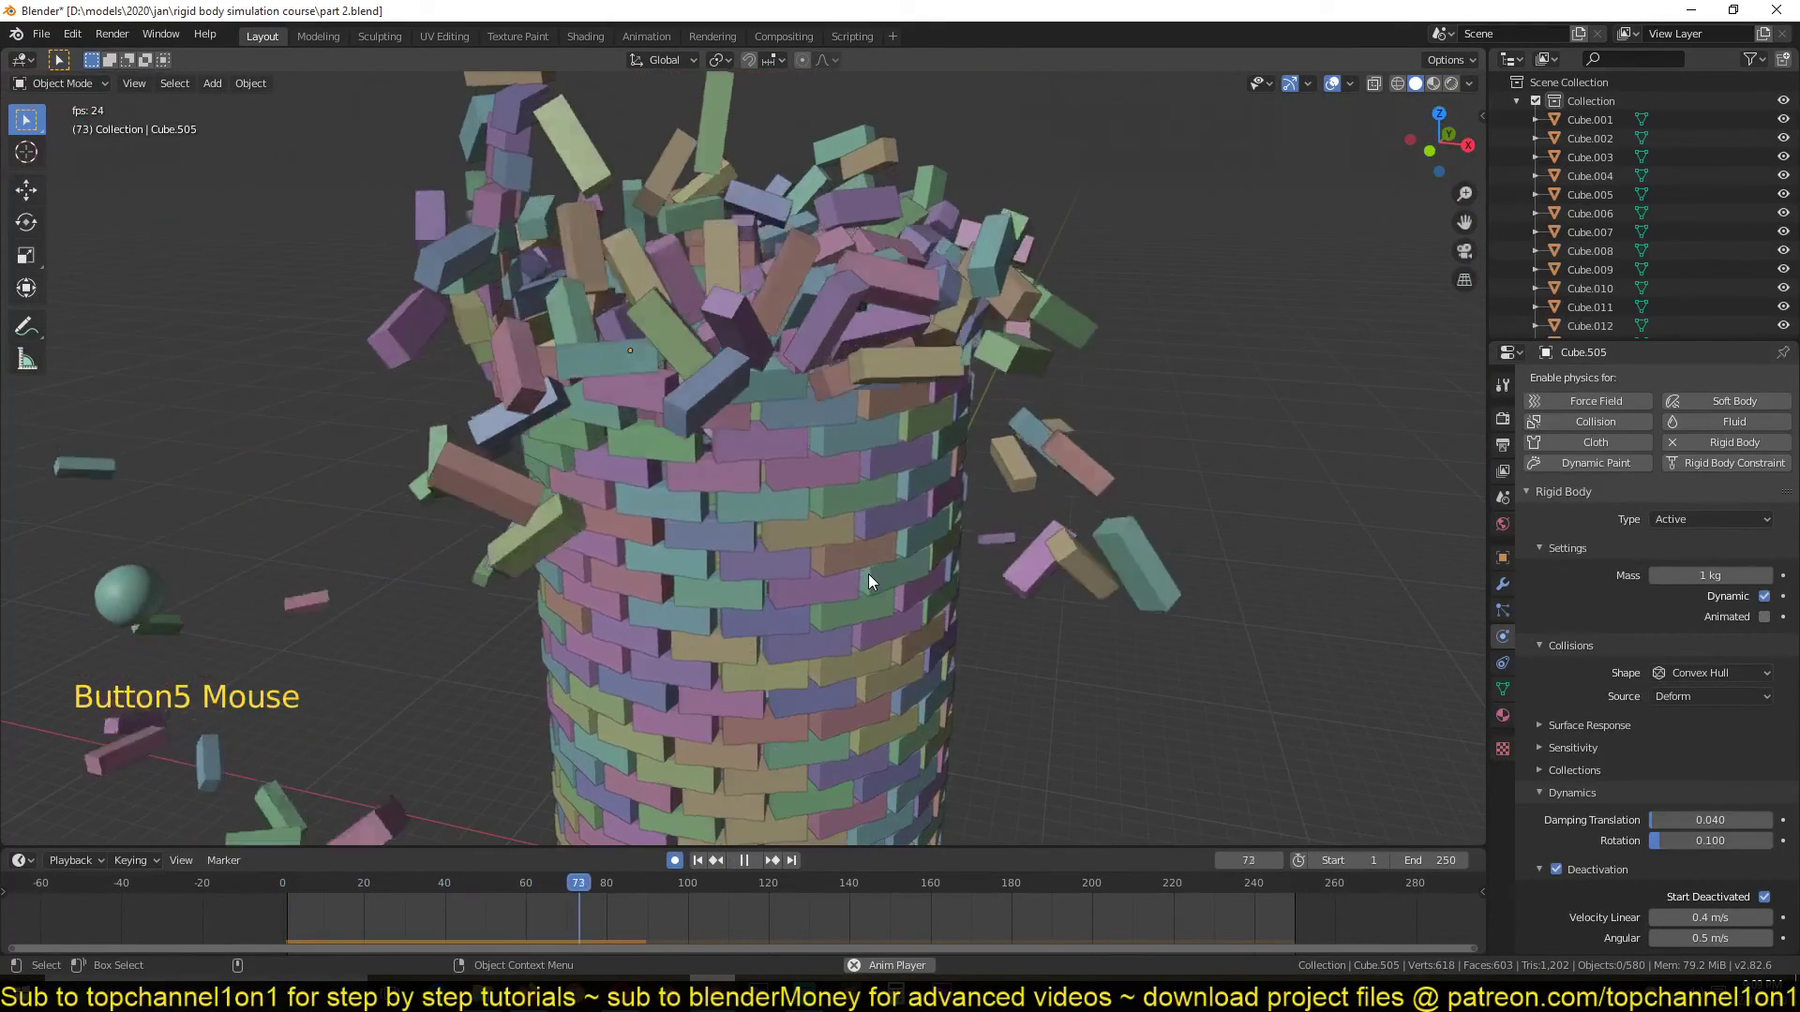
pyautogui.press('Escape')
pyautogui.moveTo(868, 575); pyautogui.dragTo(882, 623, button='middle')
pyautogui.press('KP_1')
pyautogui.scroll(3, 874, 531)
pyautogui.scroll(-4, 879, 645)
pyautogui.scroll(4, 876, 491)
pyautogui.moveTo(875, 491); pyautogui.dragTo(777, 388, button='middle')
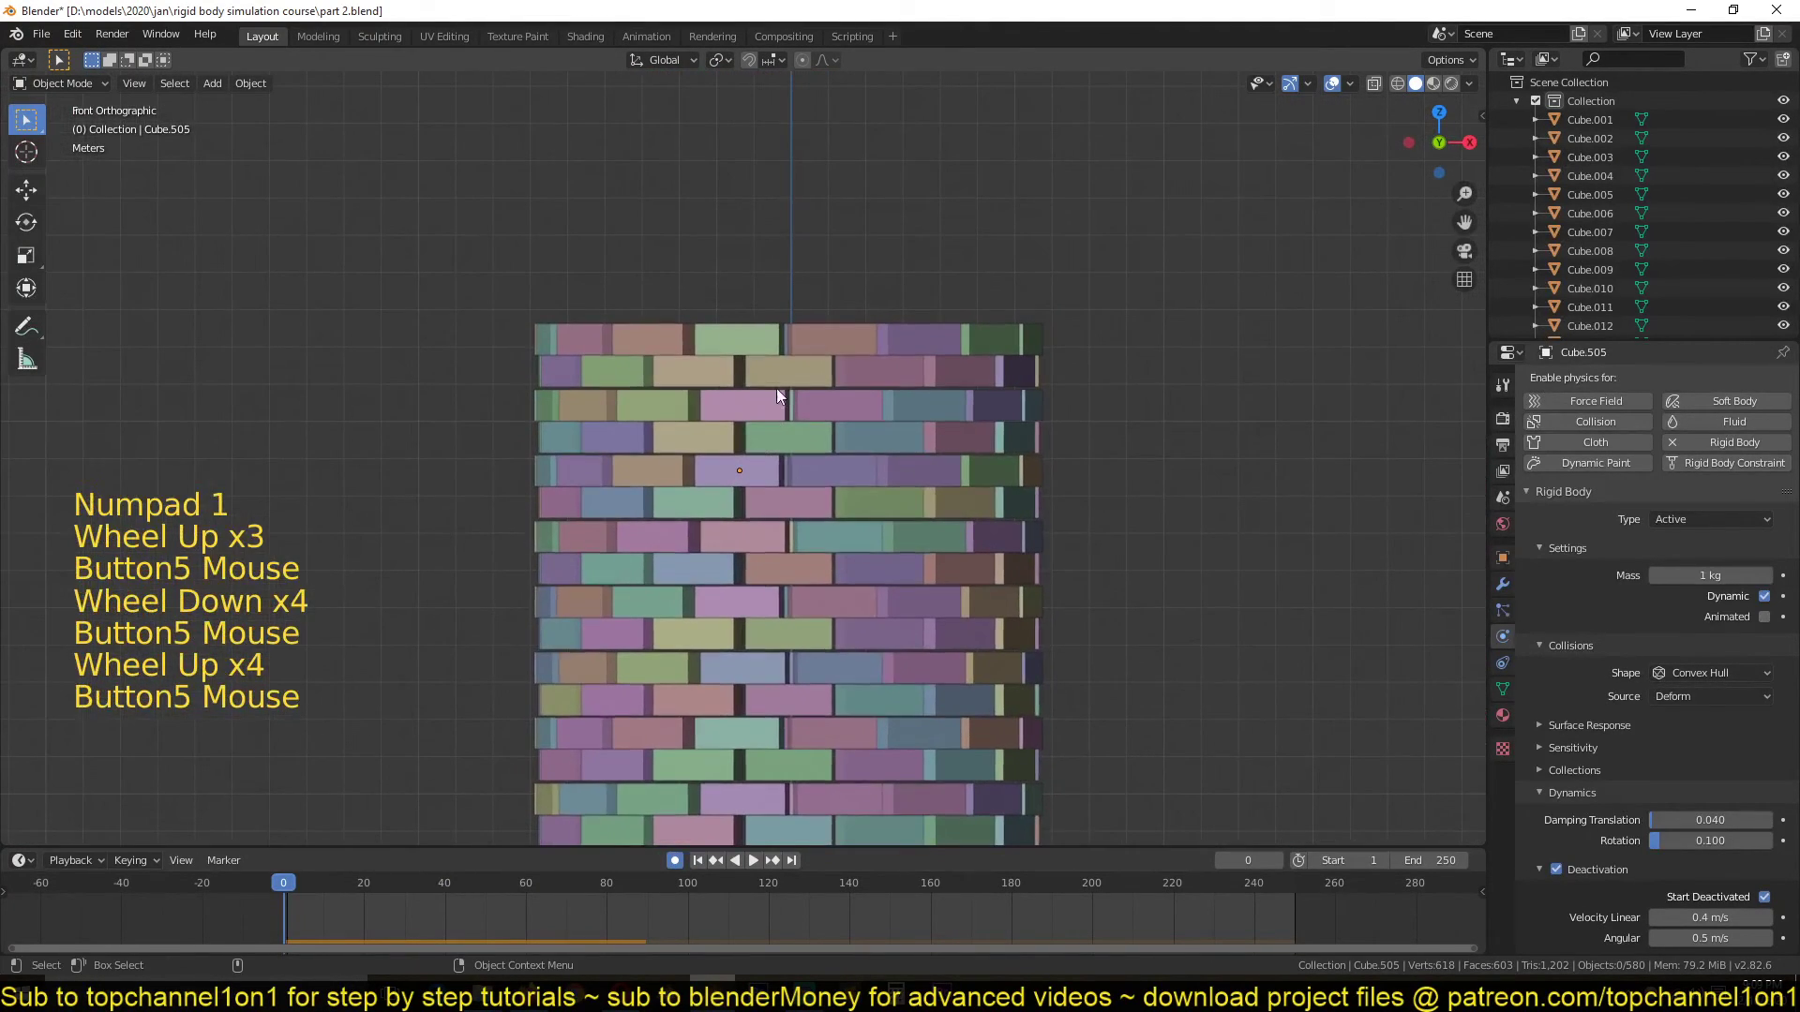
pyautogui.click(771, 351)
pyautogui.scroll(3, 771, 349)
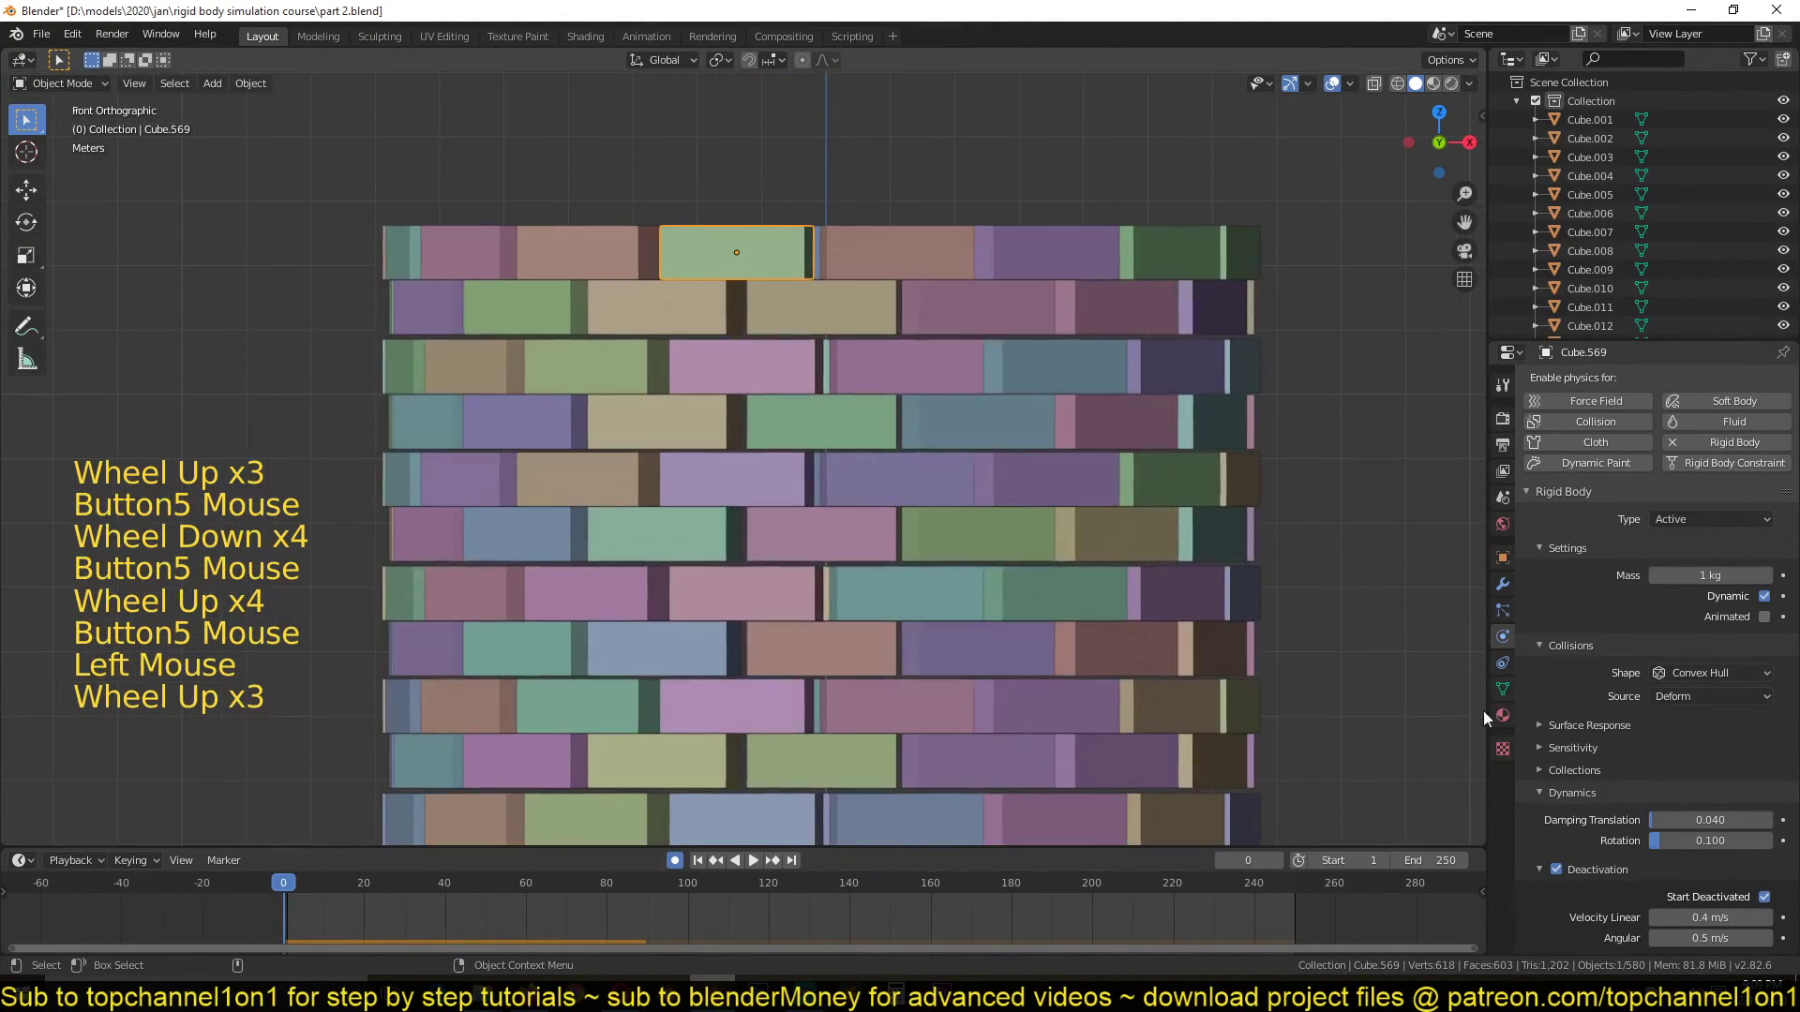
pyautogui.click(1700, 671)
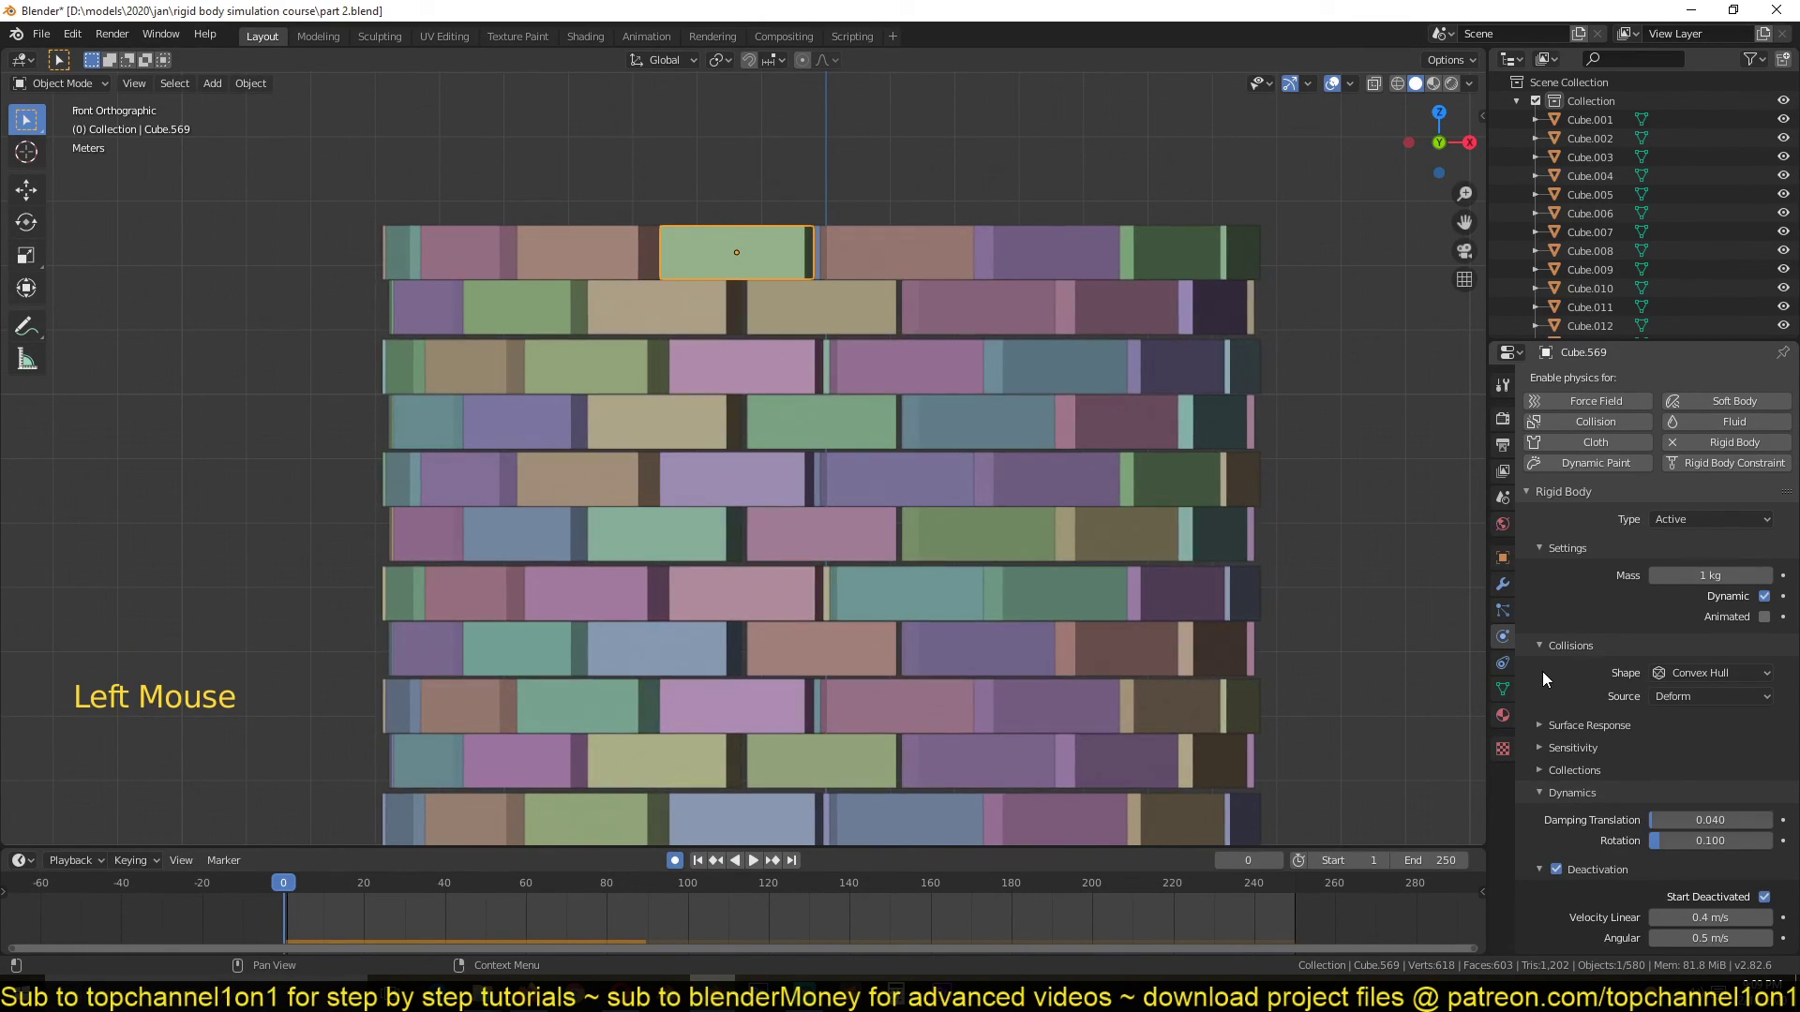
pyautogui.scroll(-1, 934, 542)
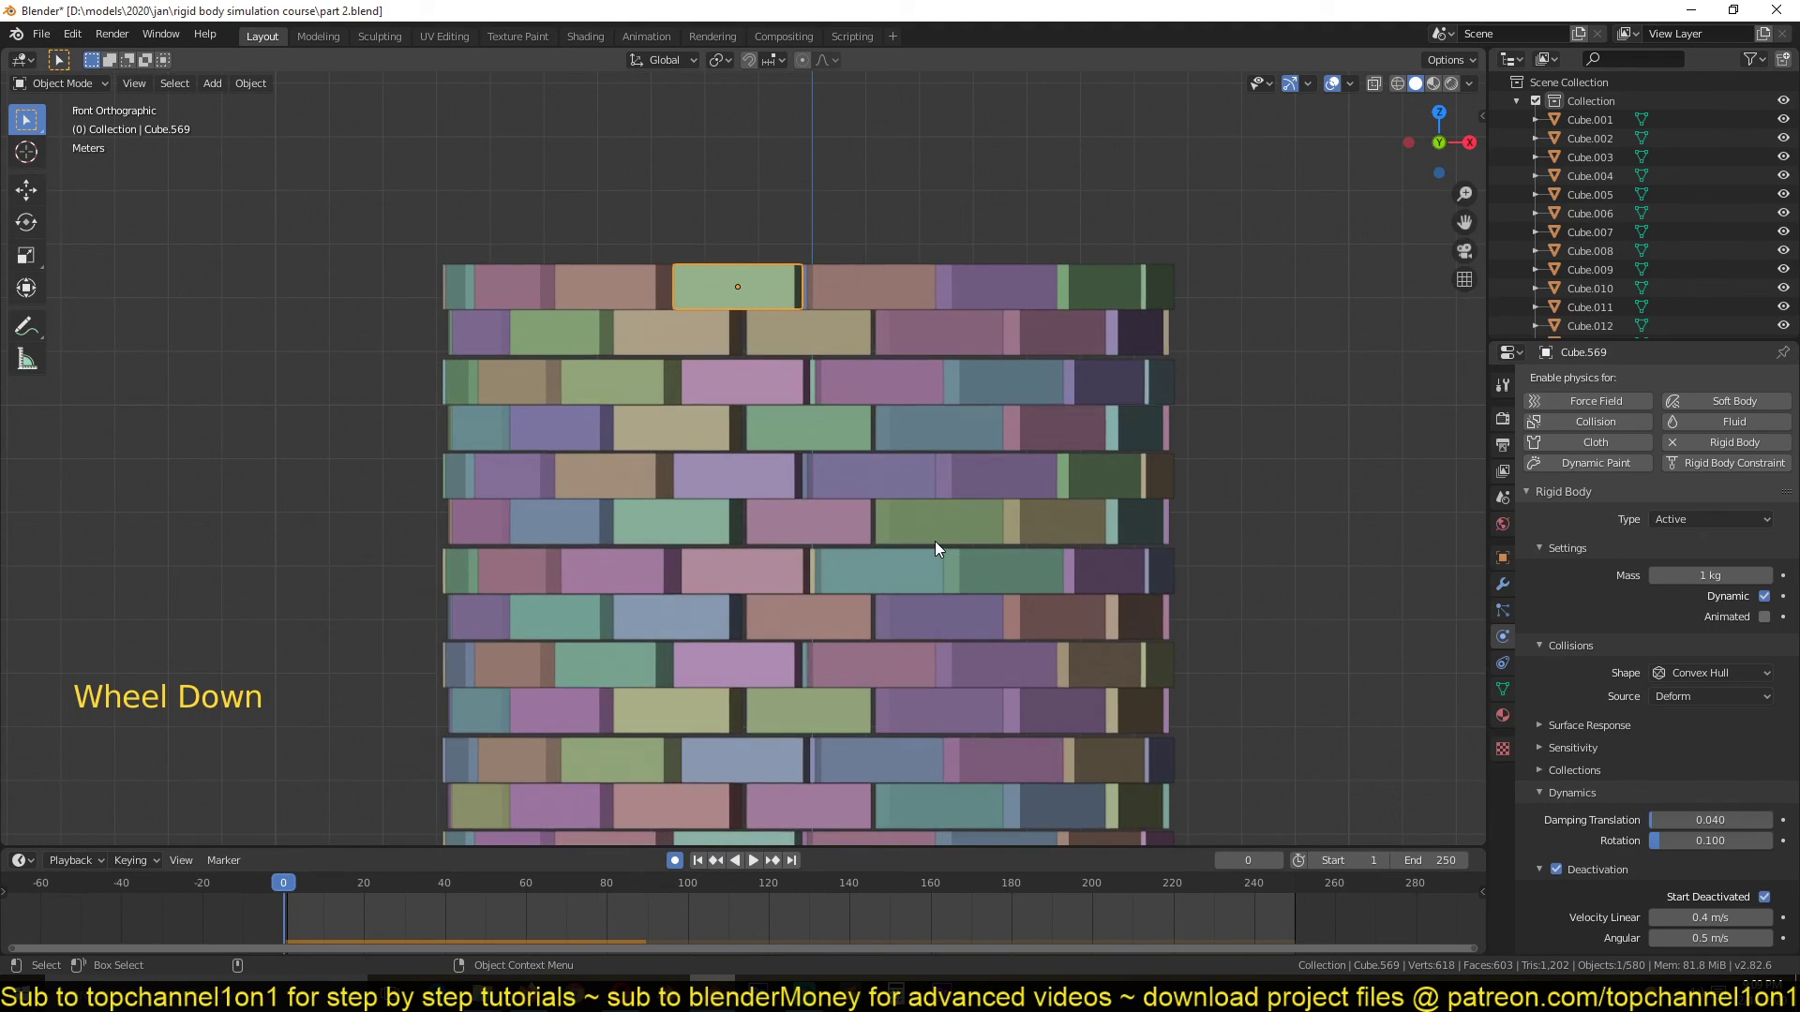
pyautogui.scroll(-3, 936, 542)
pyautogui.moveTo(936, 540); pyautogui.dragTo(930, 599, button='middle')
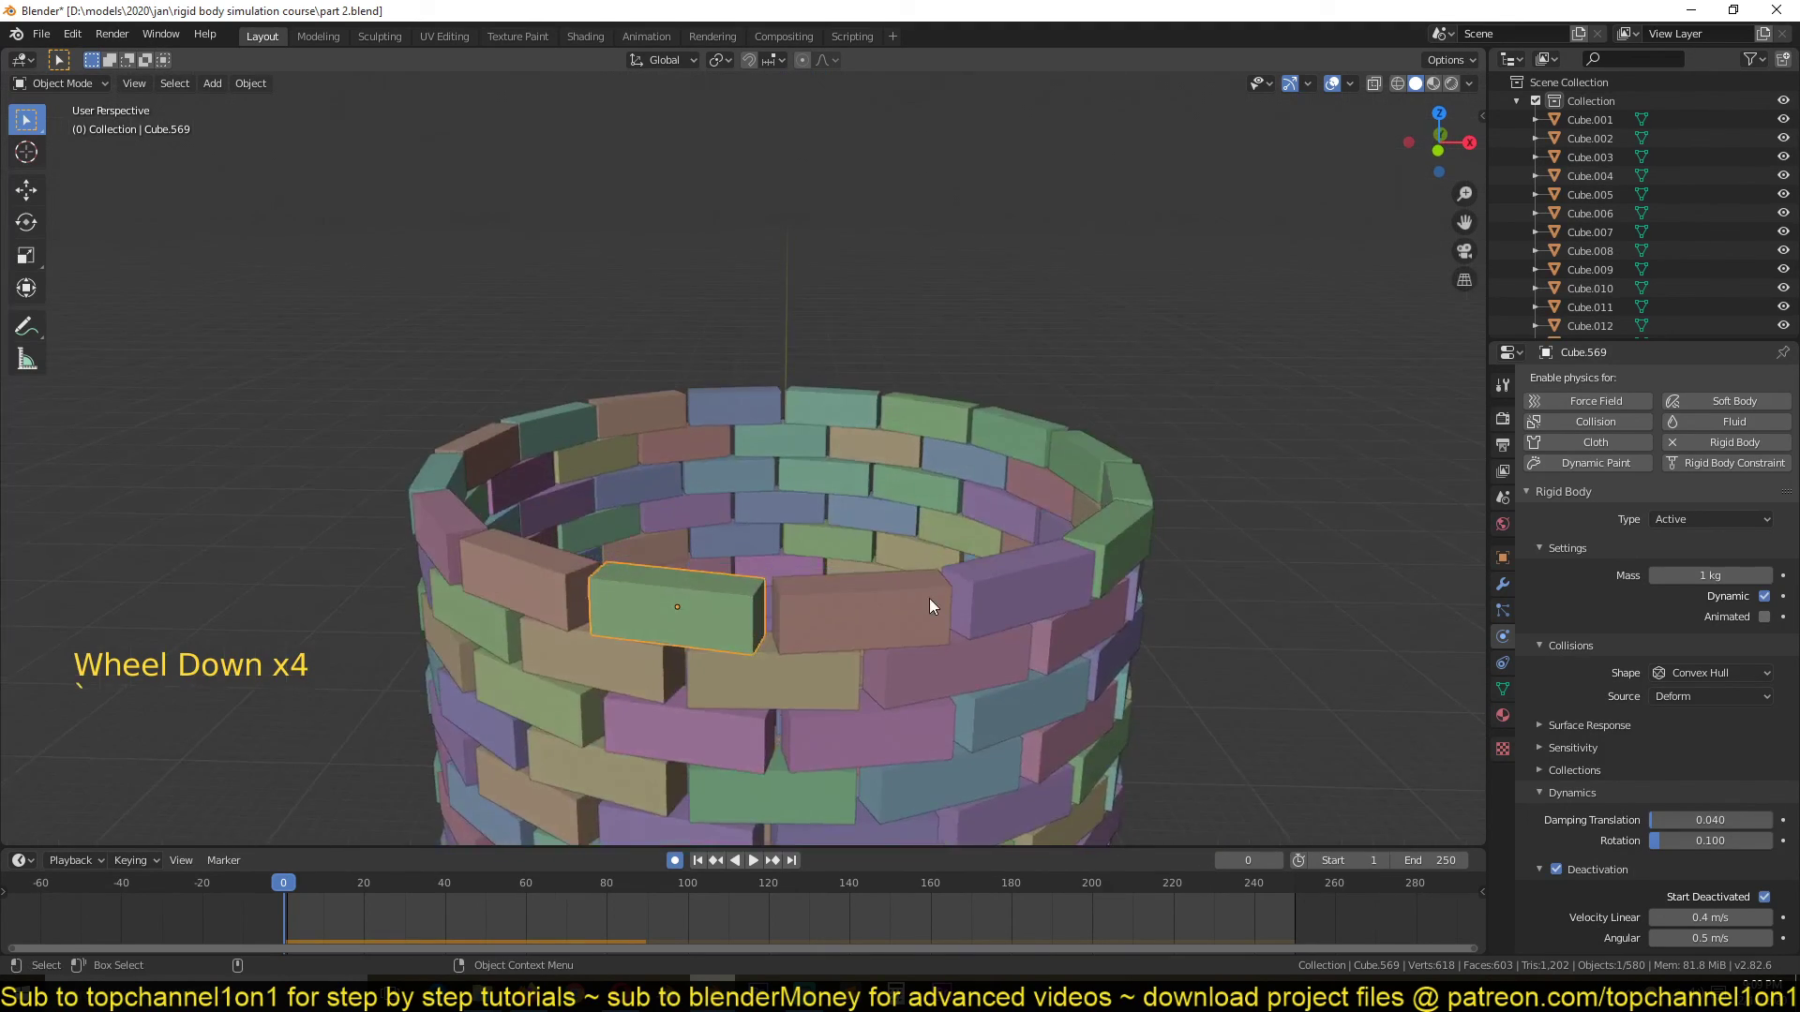